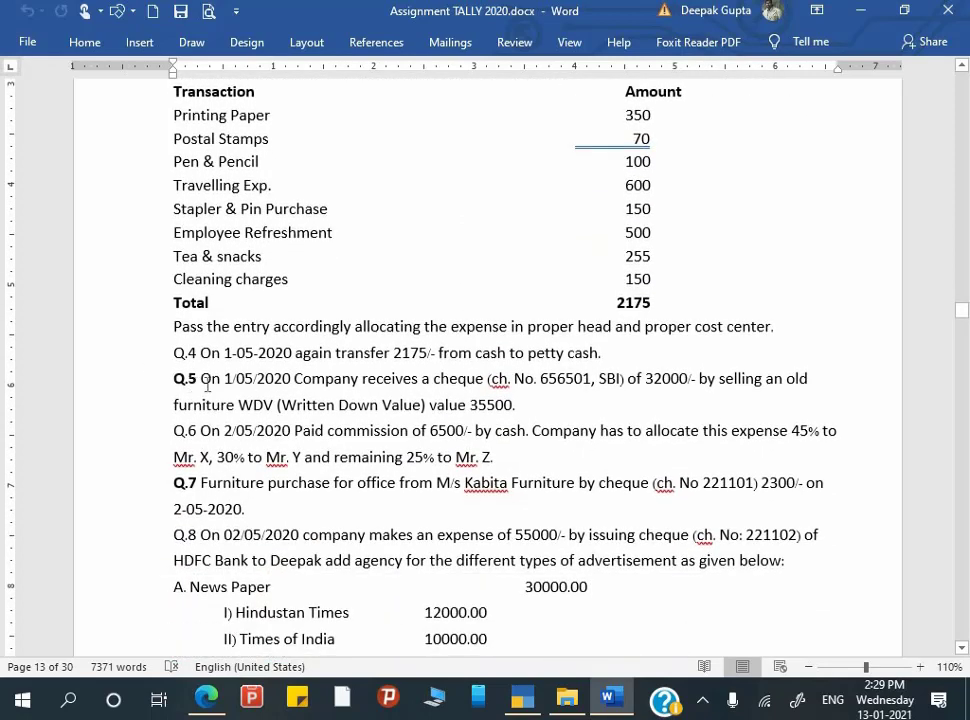
# Step: Read through Assignment 9 from the Q.1 opening balances to the Q.10 bank statement, highlighting the Q.5 old furniture sale
pyautogui.moveTo(201, 380); pyautogui.dragTo(547, 409)
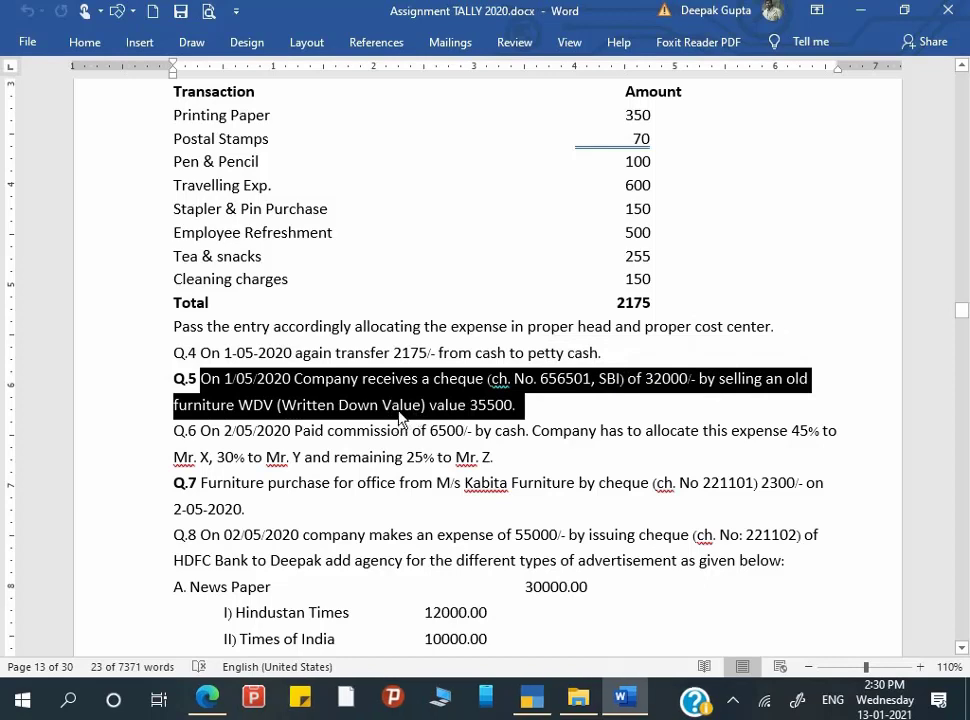
pyautogui.scroll(-3, 392, 450)
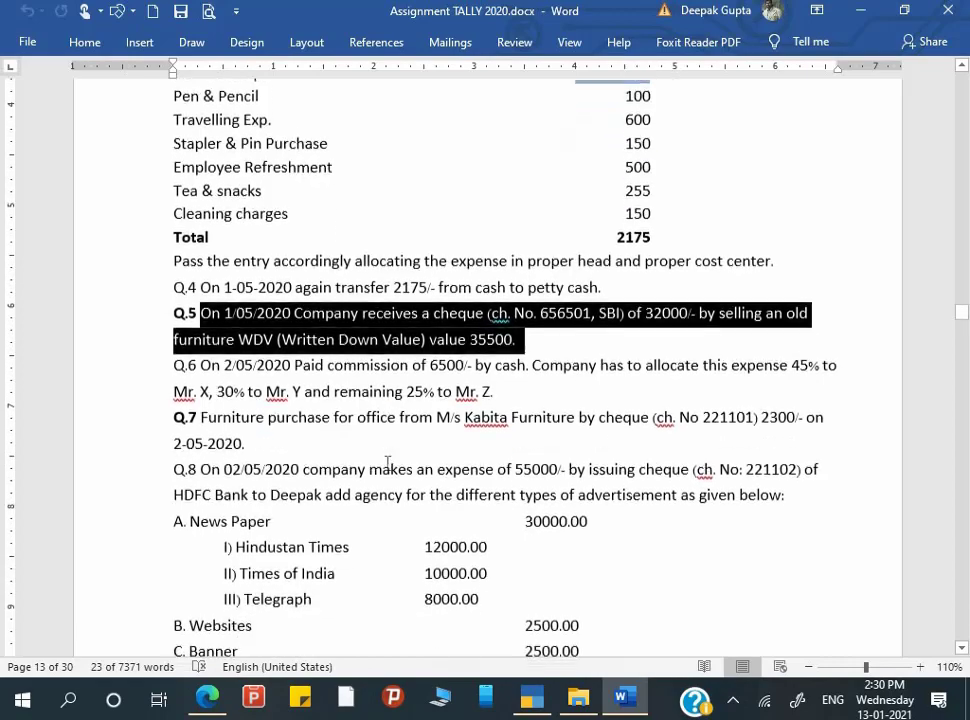
pyautogui.scroll(-6, 388, 462)
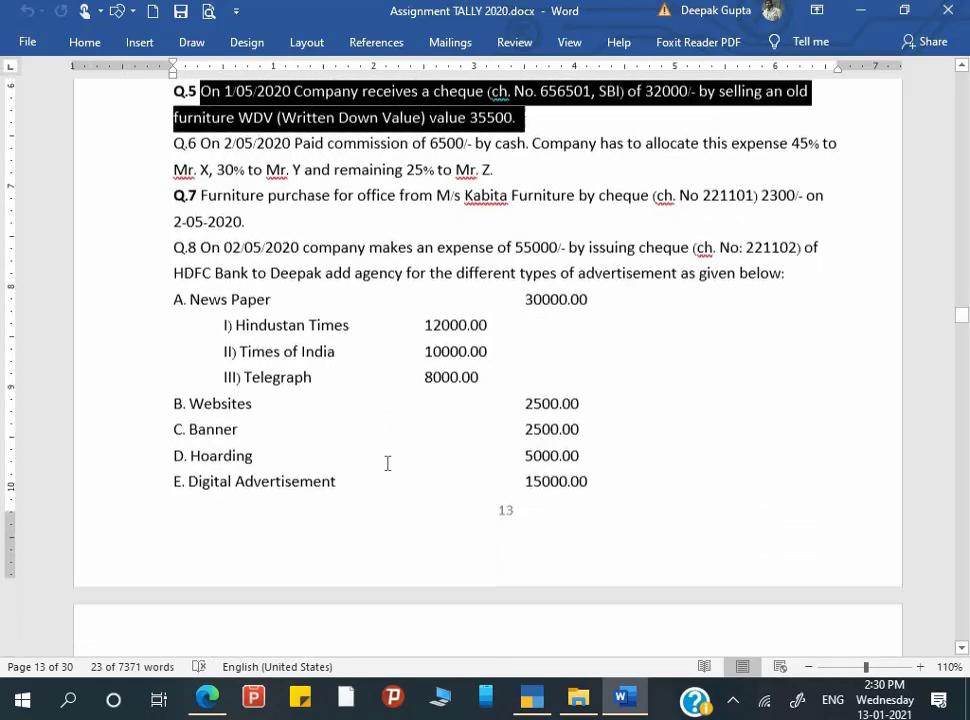
pyautogui.scroll(-12, 390, 470)
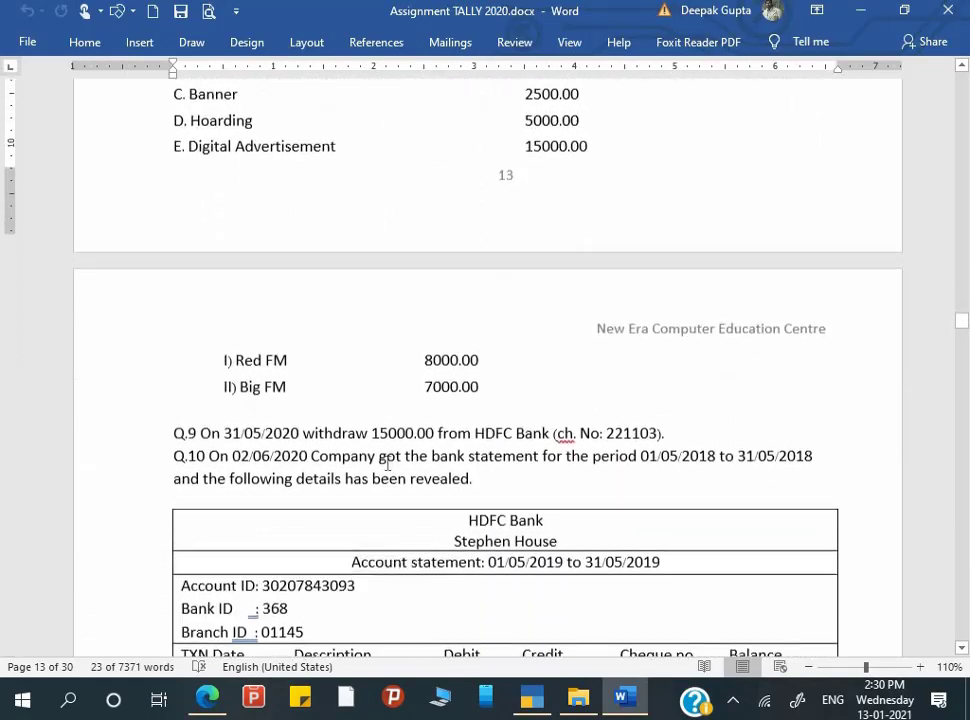
pyautogui.scroll(-2, 400, 539)
pyautogui.scroll(-2, 489, 502)
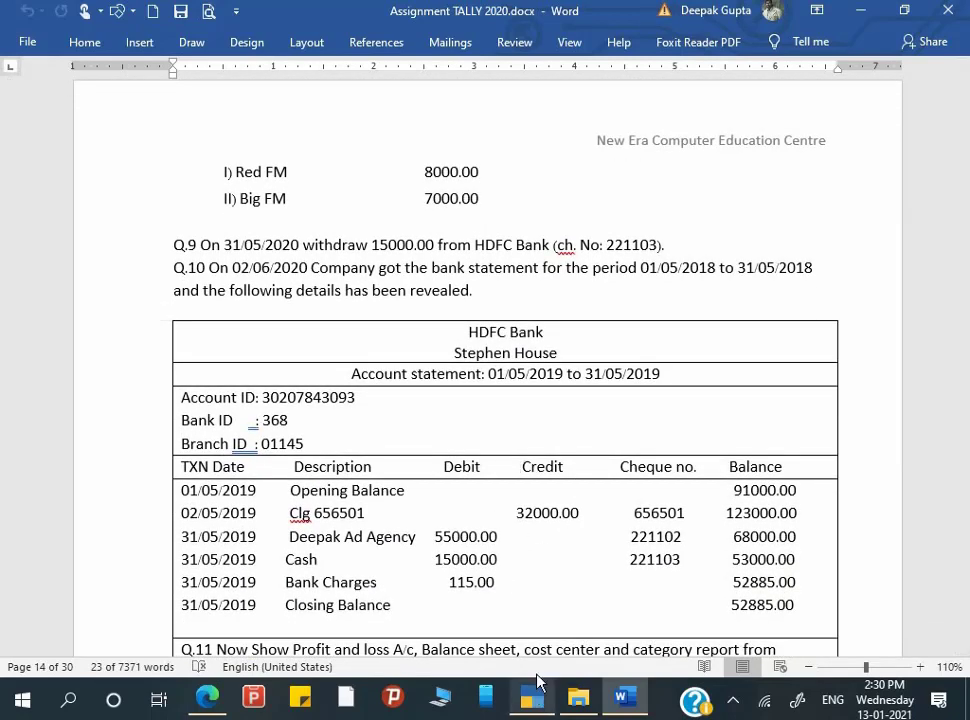
pyautogui.scroll(12, 567, 557)
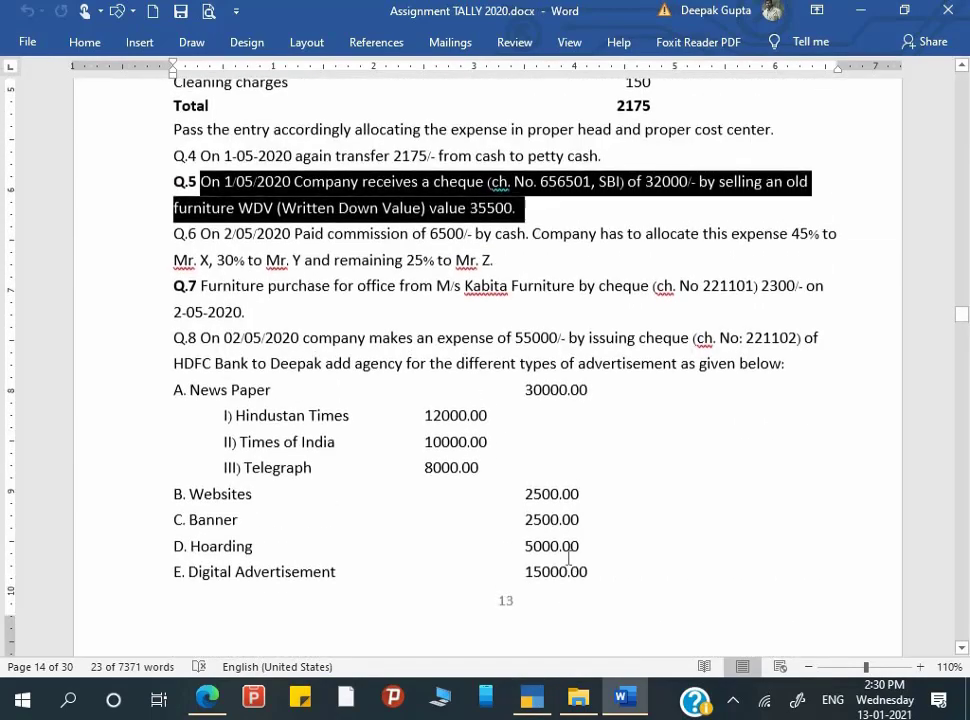
pyautogui.scroll(6, 567, 558)
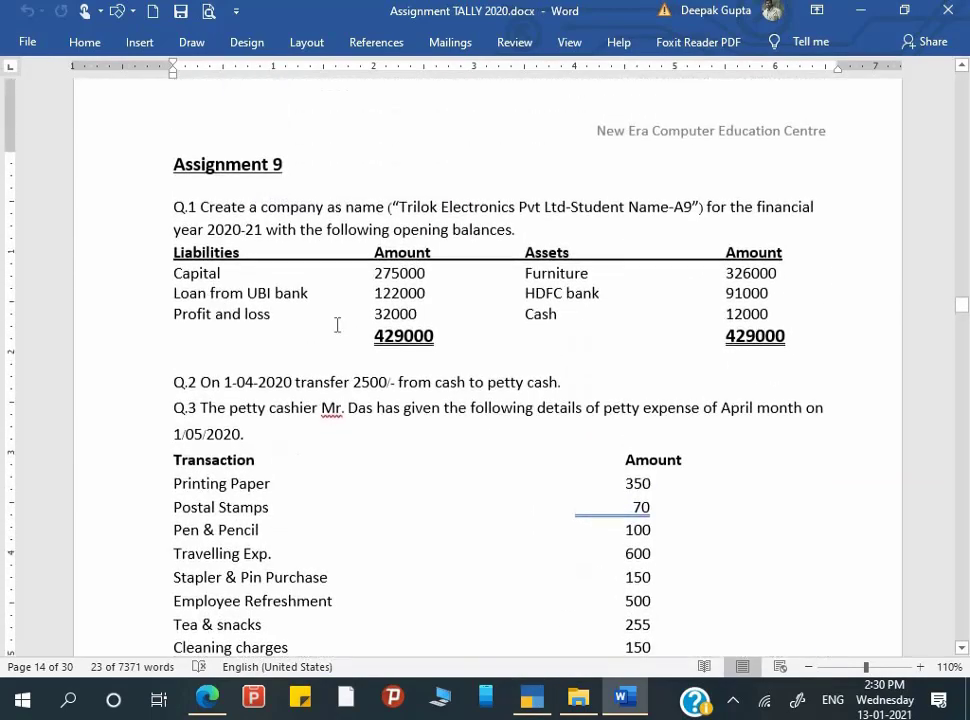
pyautogui.scroll(-1, 266, 247)
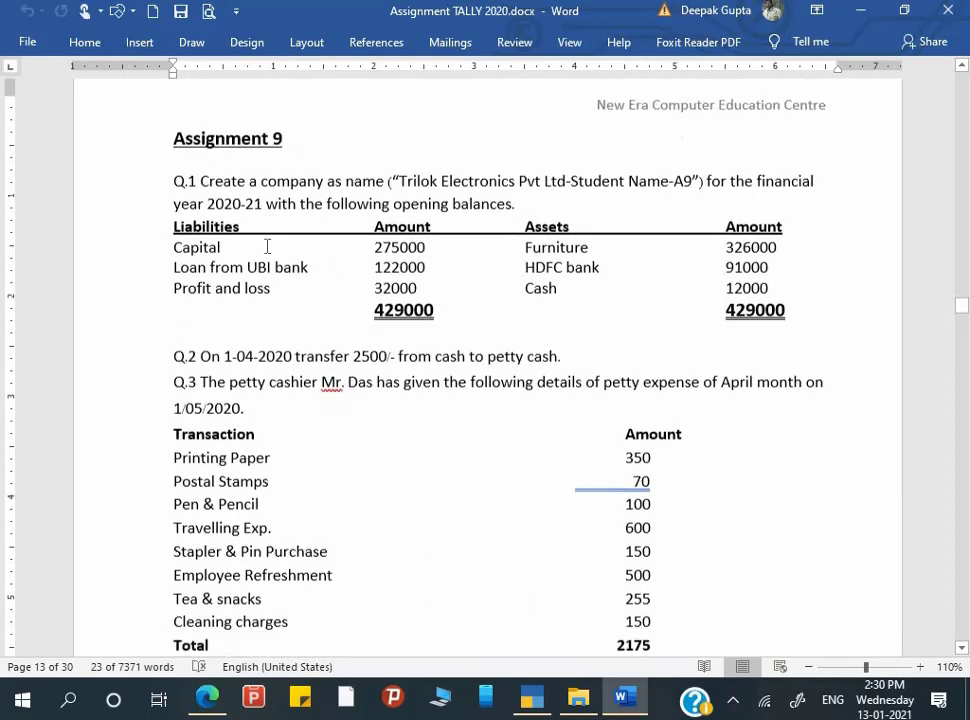
pyautogui.scroll(-2, 284, 379)
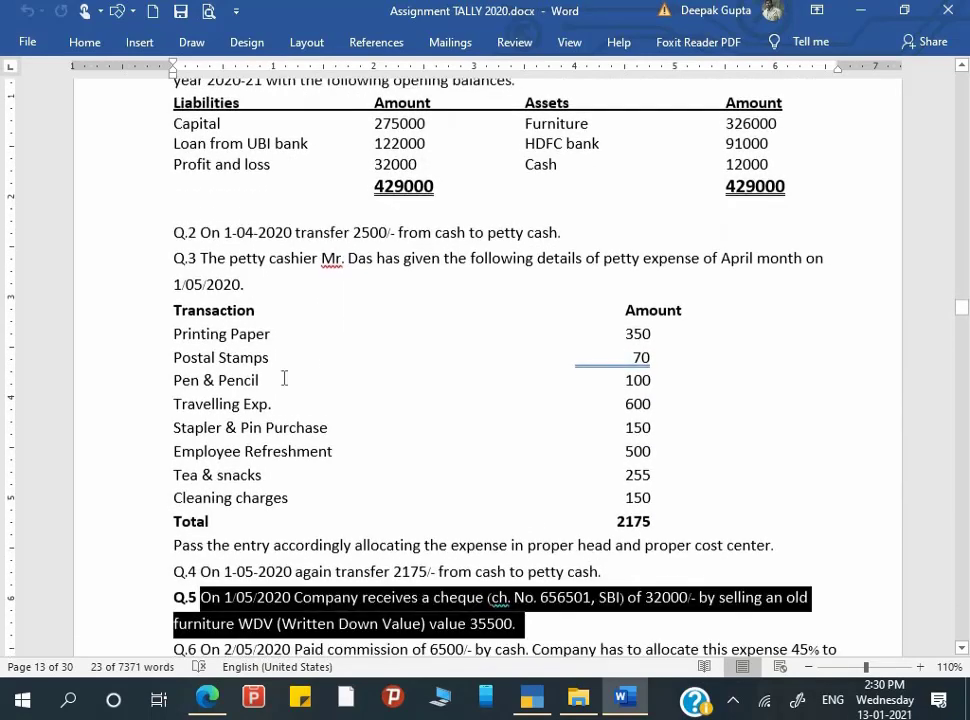
pyautogui.click(295, 524)
pyautogui.scroll(-3, 295, 524)
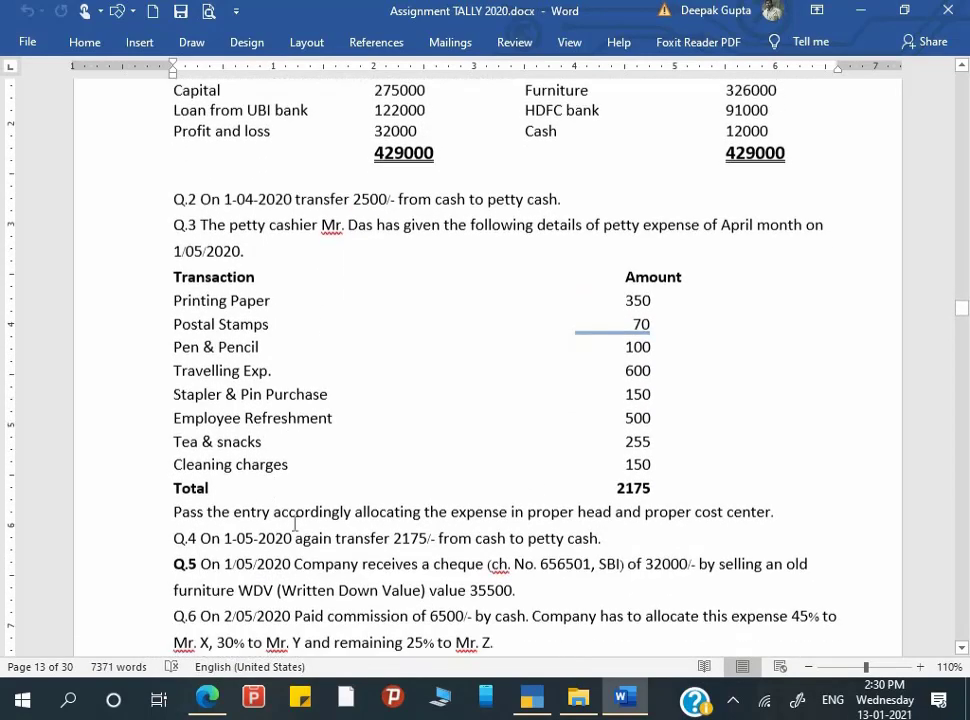
pyautogui.scroll(-1, 295, 524)
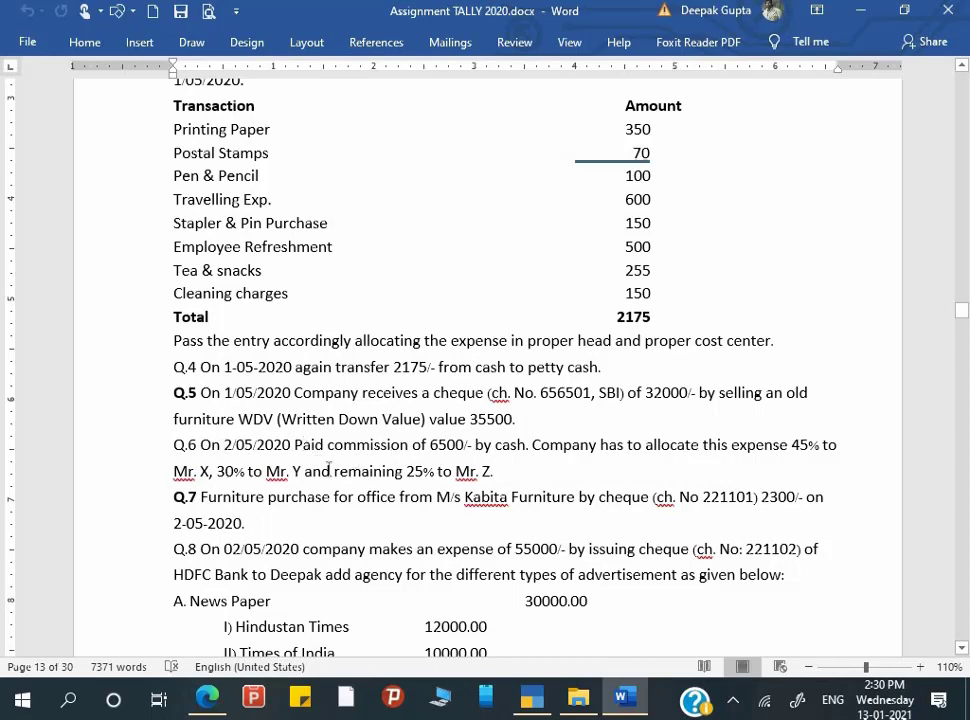
pyautogui.scroll(-3, 305, 470)
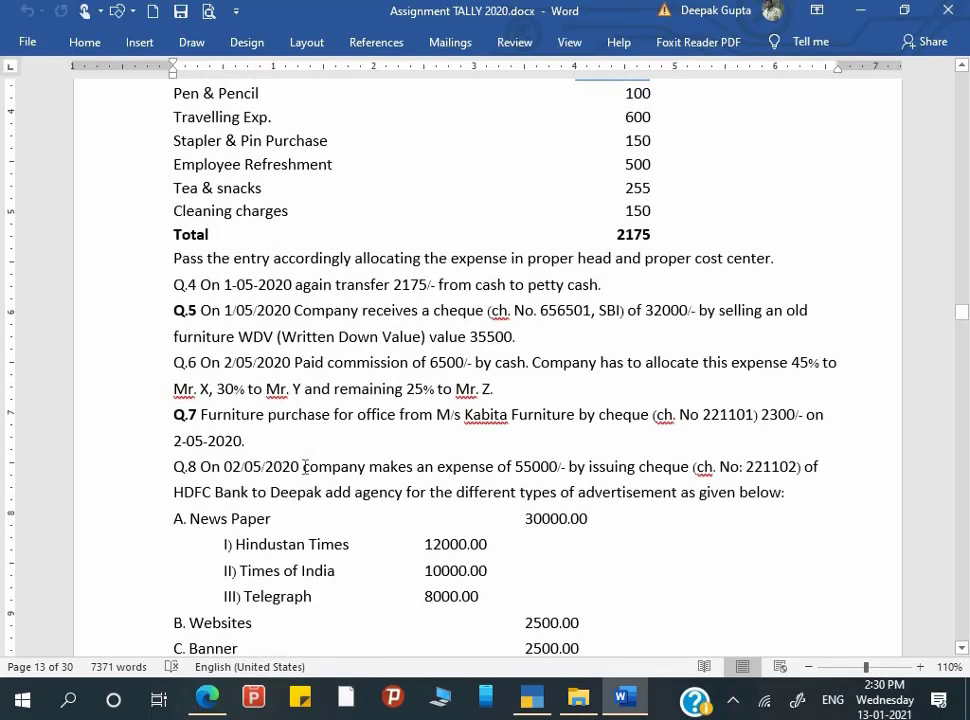
pyautogui.scroll(-2, 280, 432)
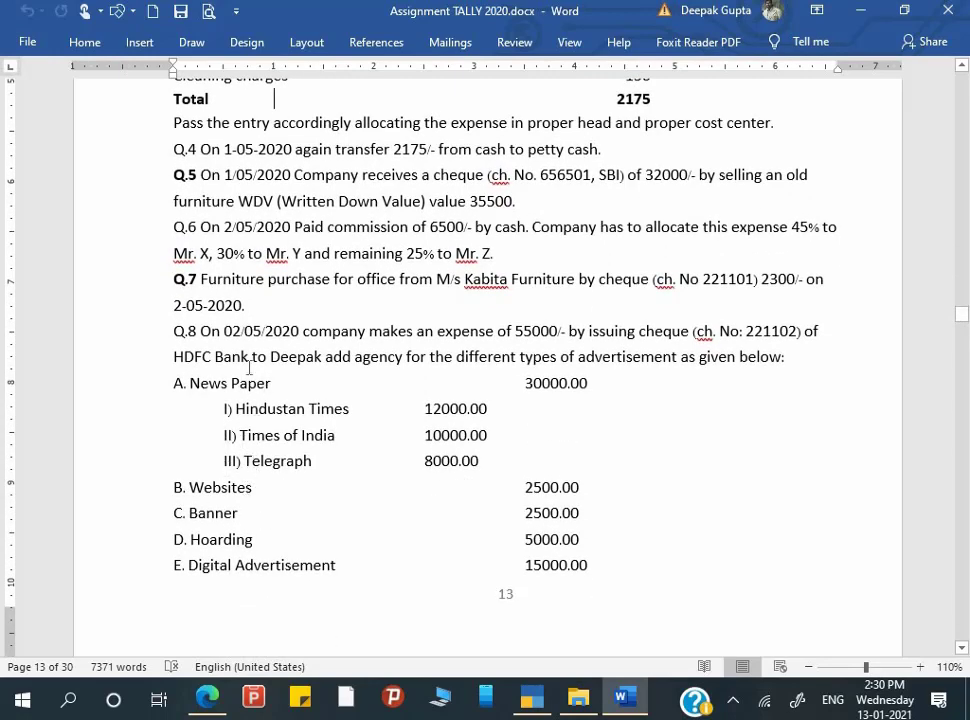
pyautogui.scroll(2, 254, 372)
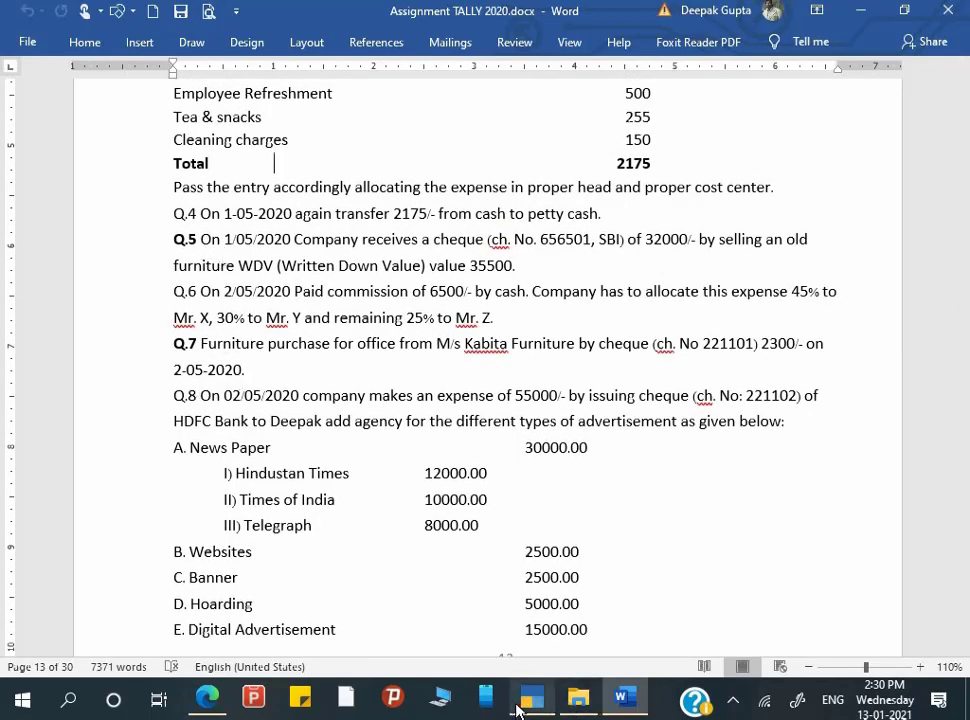
# Step: Switch to TallyPrime and open voucher entry for the company Trilok Electronic Pvt Ltd- A9
pyautogui.click(522, 702)
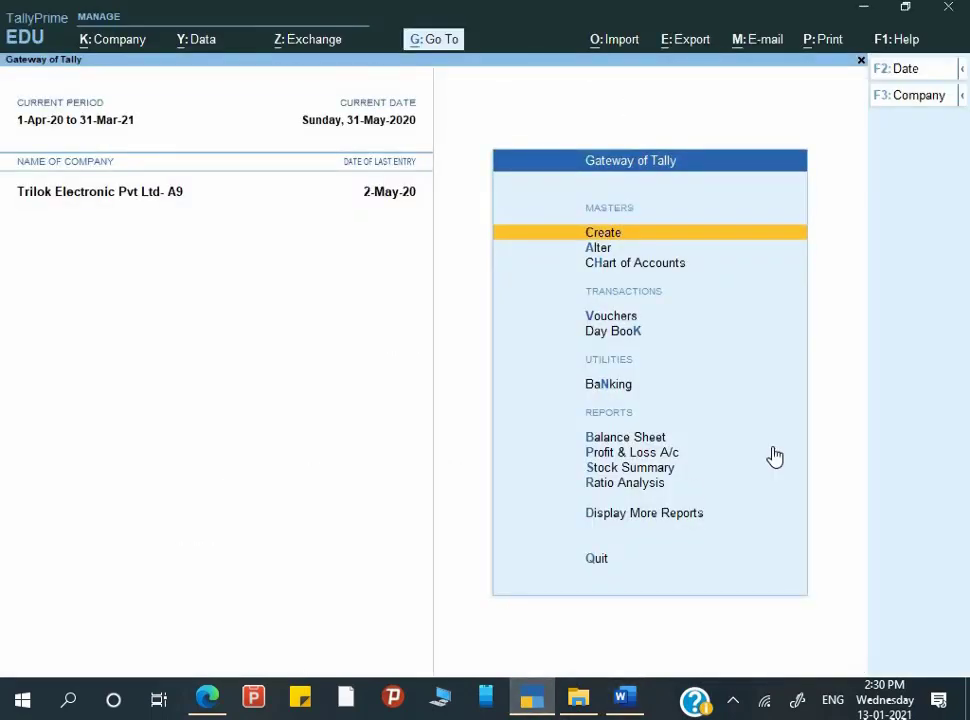
pyautogui.press('Down')
pyautogui.press('Down')
pyautogui.press('Down')
pyautogui.press('Return')
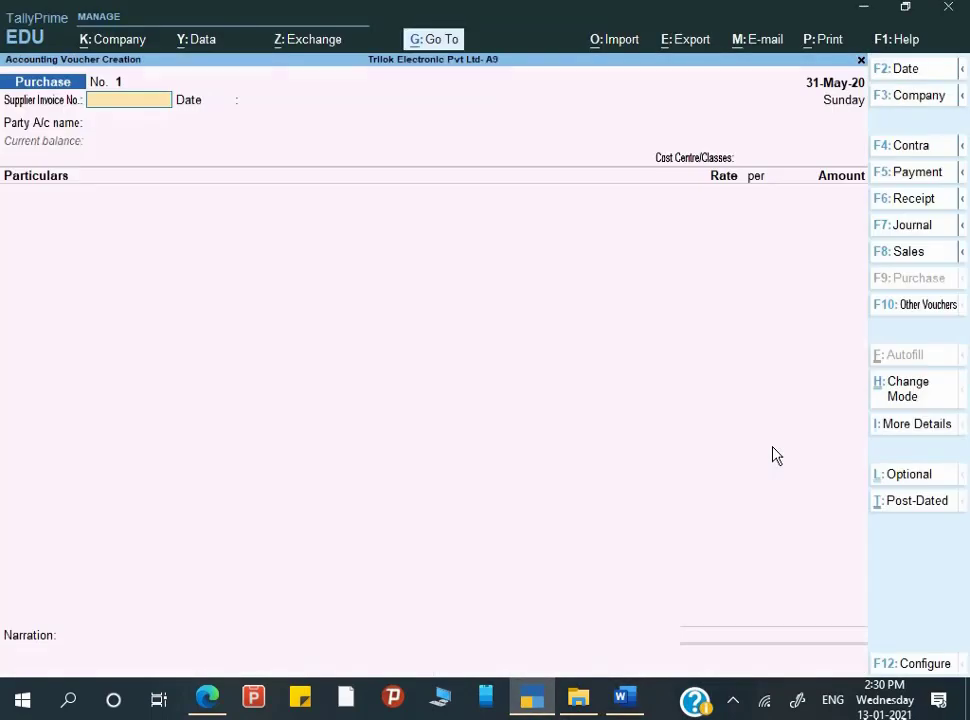
# Step: Check Q.5 in the Word assignment, return to TallyPrime and set the voucher date to 1-5 (1-May-20)
pyautogui.click(624, 700)
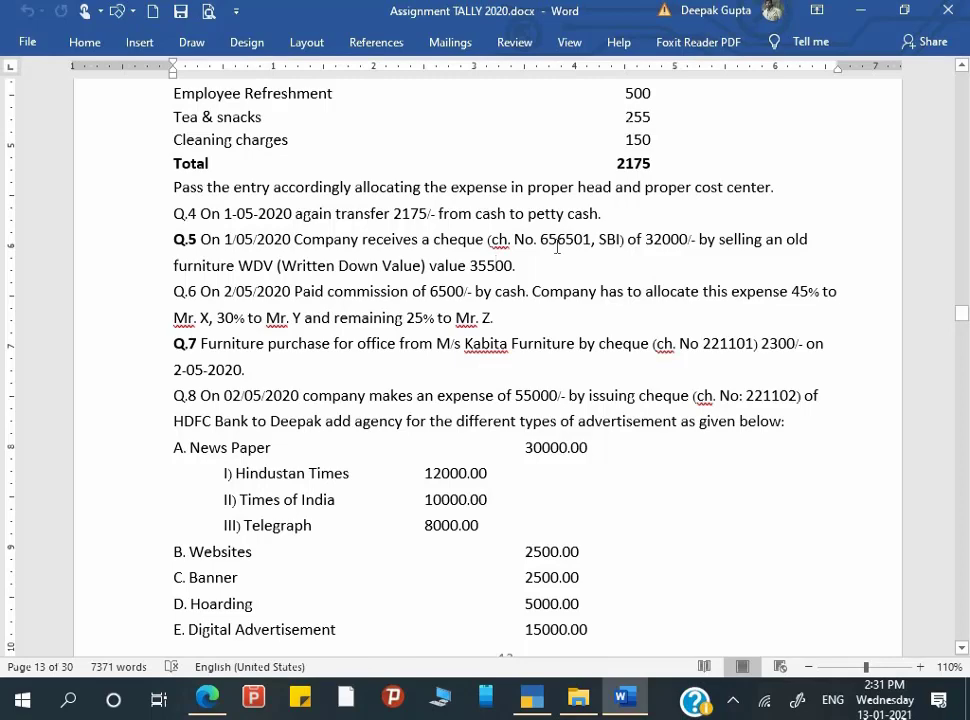
pyautogui.hotkey('alt', 'Tab')
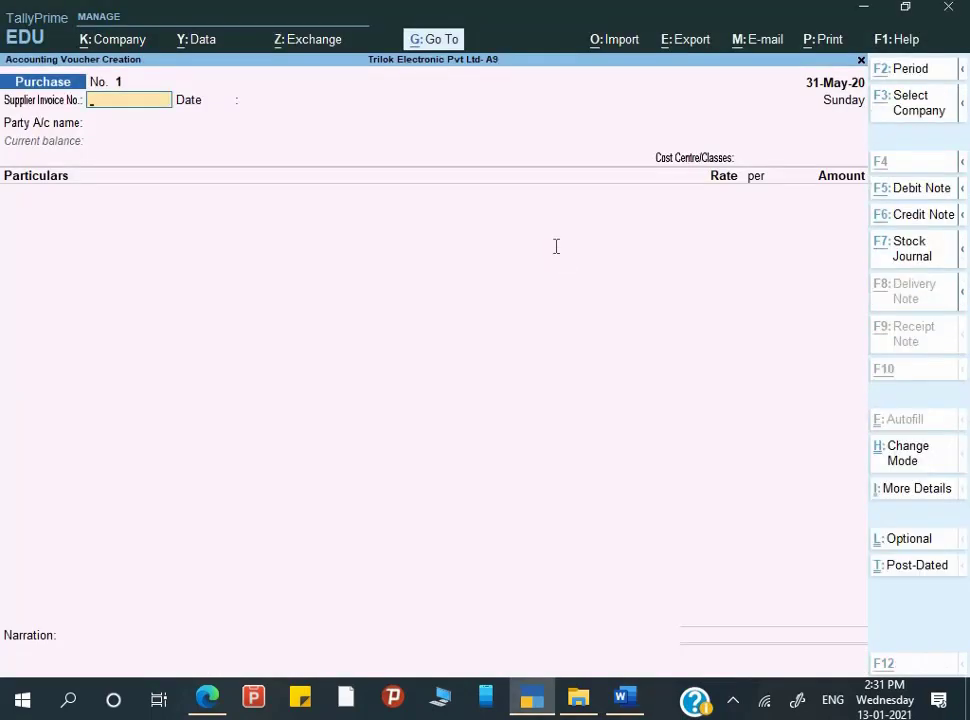
pyautogui.hotkey('alt', 'Tab')
pyautogui.hotkey('alt', 'Tab')
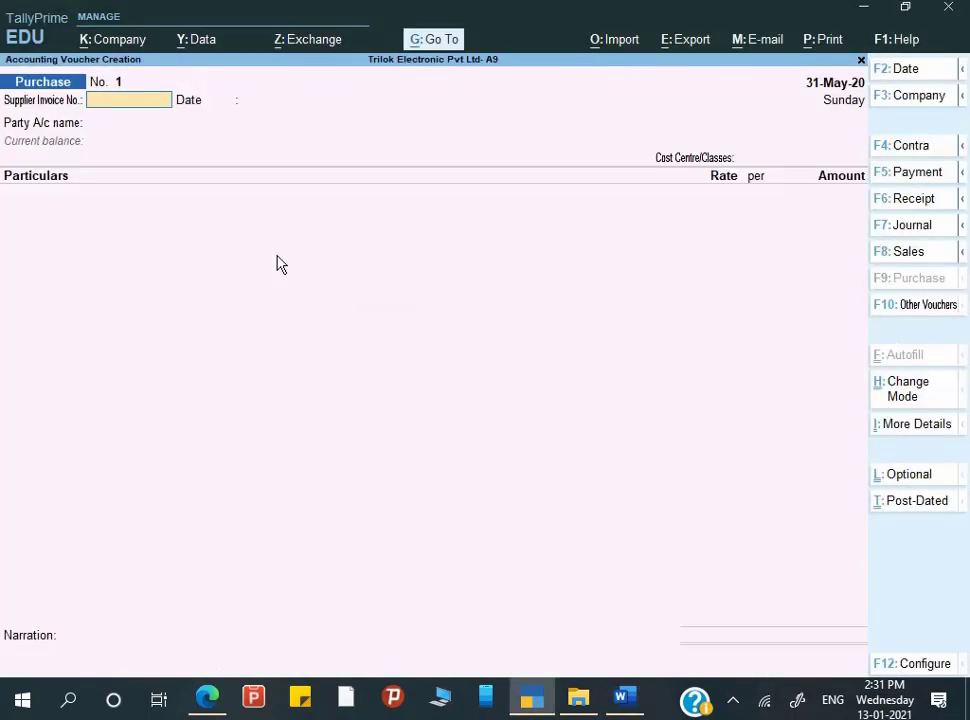
pyautogui.press('F2')
pyautogui.write('1')
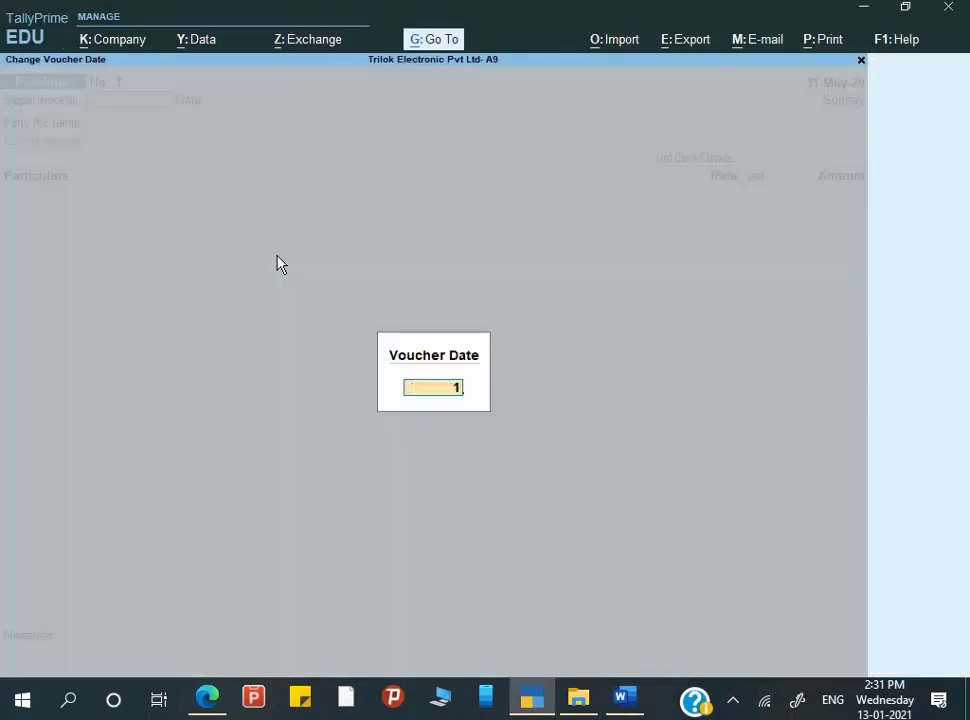
pyautogui.write('-5')
pyautogui.press('Return')
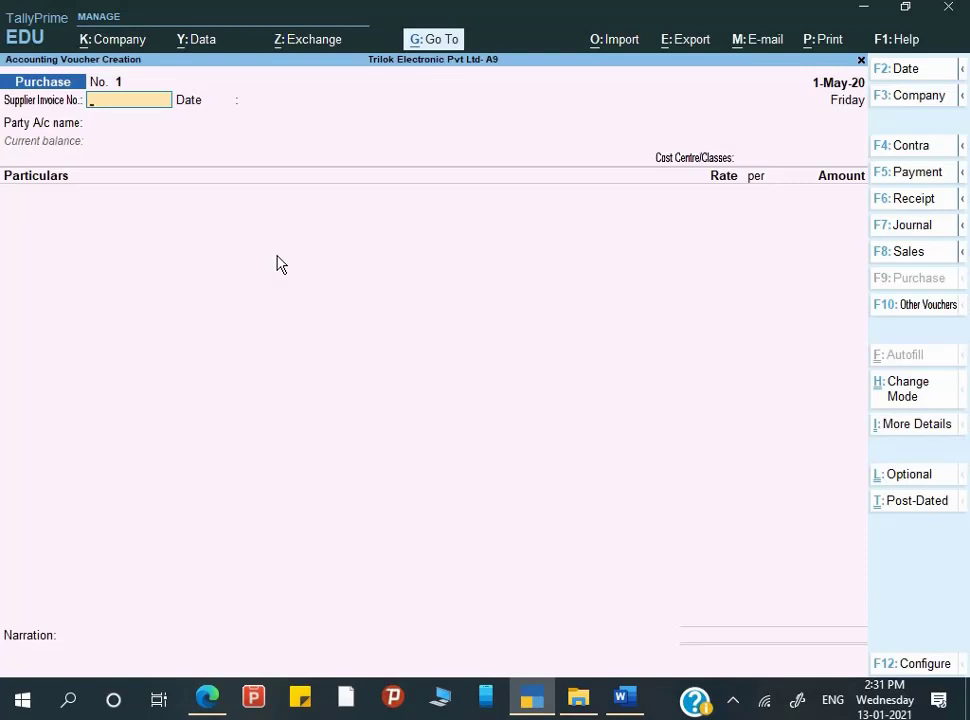
# Step: Start a Receipt voucher with cost centre class Not Applicable and credit Furniture with its written down value of 35500 from Q.5
pyautogui.press('F6')
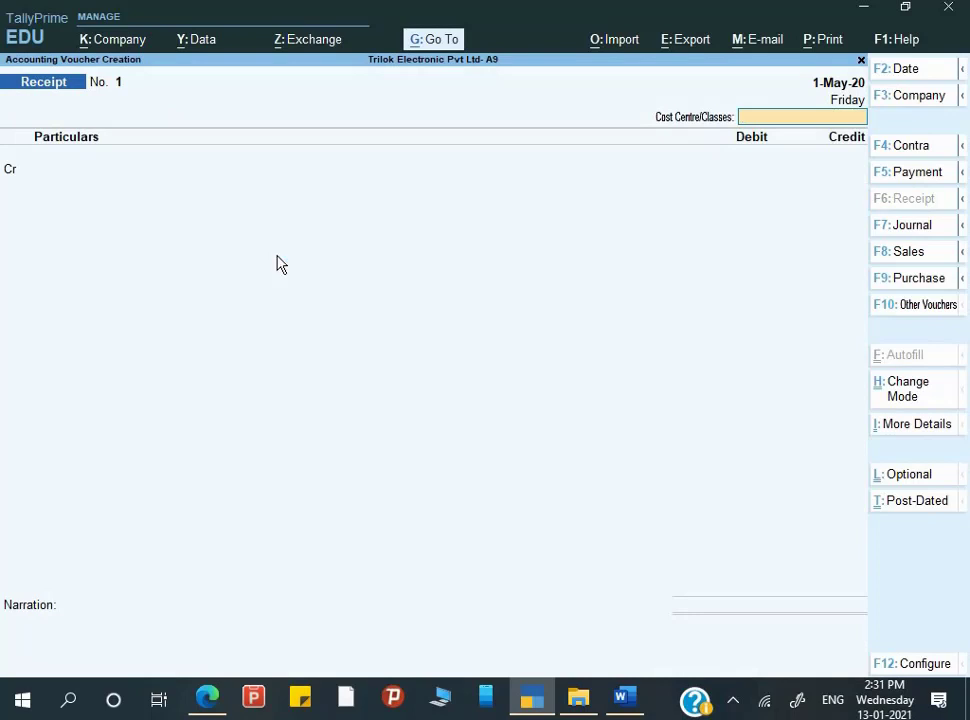
pyautogui.press('Return')
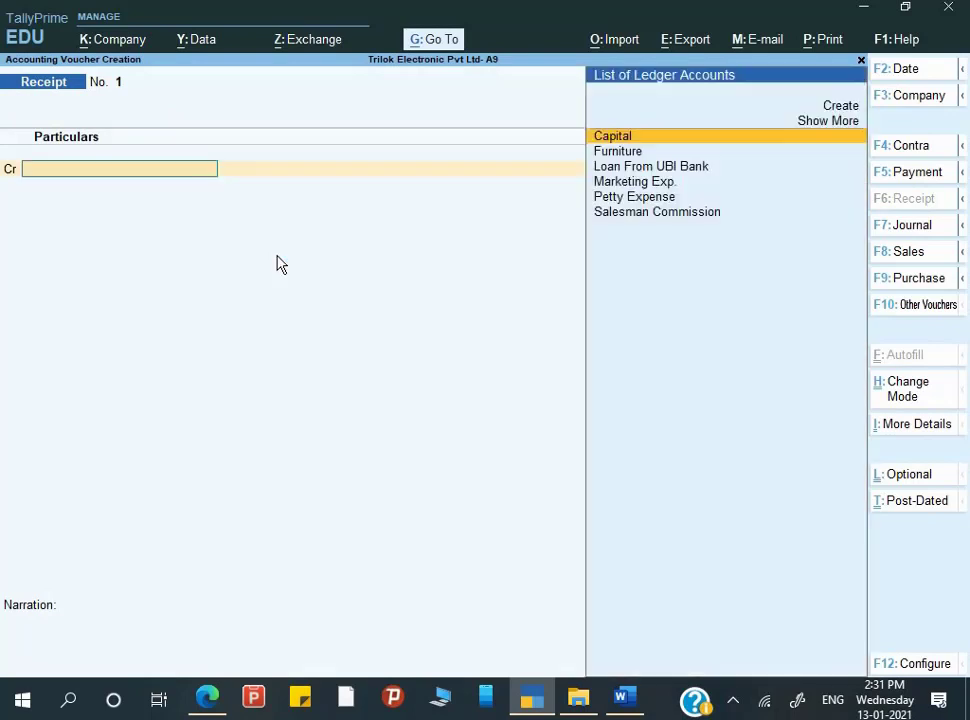
pyautogui.press('Down')
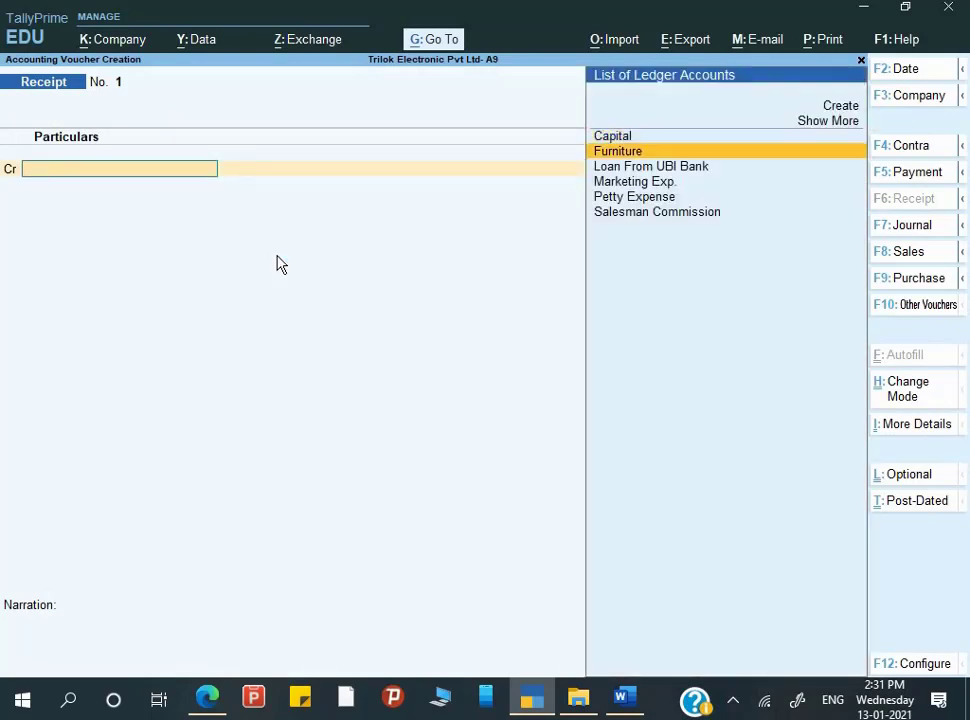
pyautogui.press('Return')
pyautogui.hotkey('alt', 'Tab')
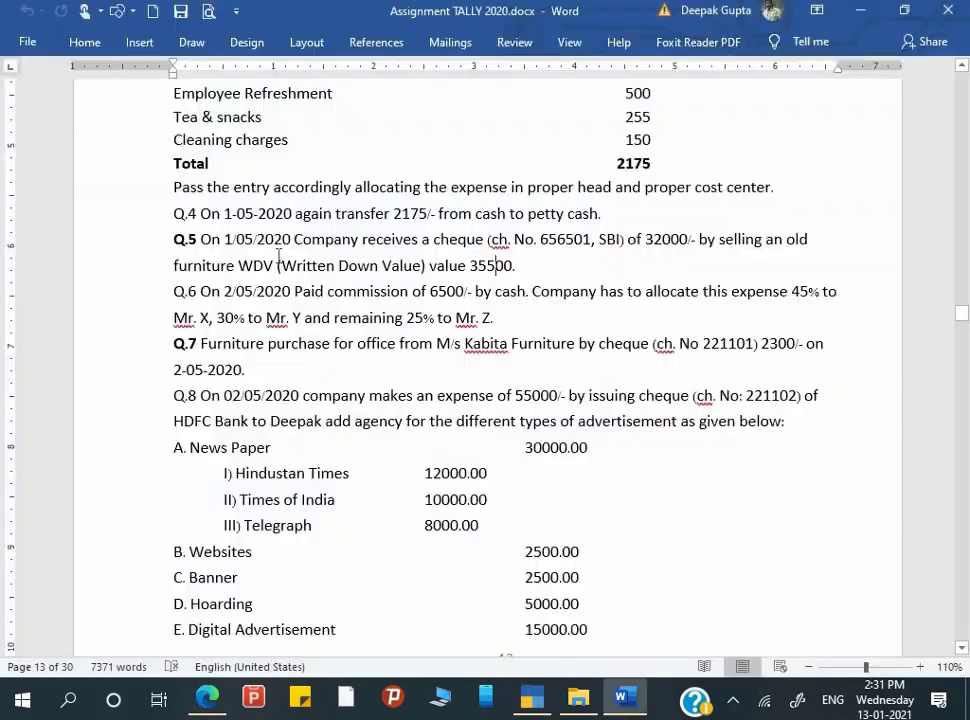
pyautogui.hotkey('alt', 'Tab')
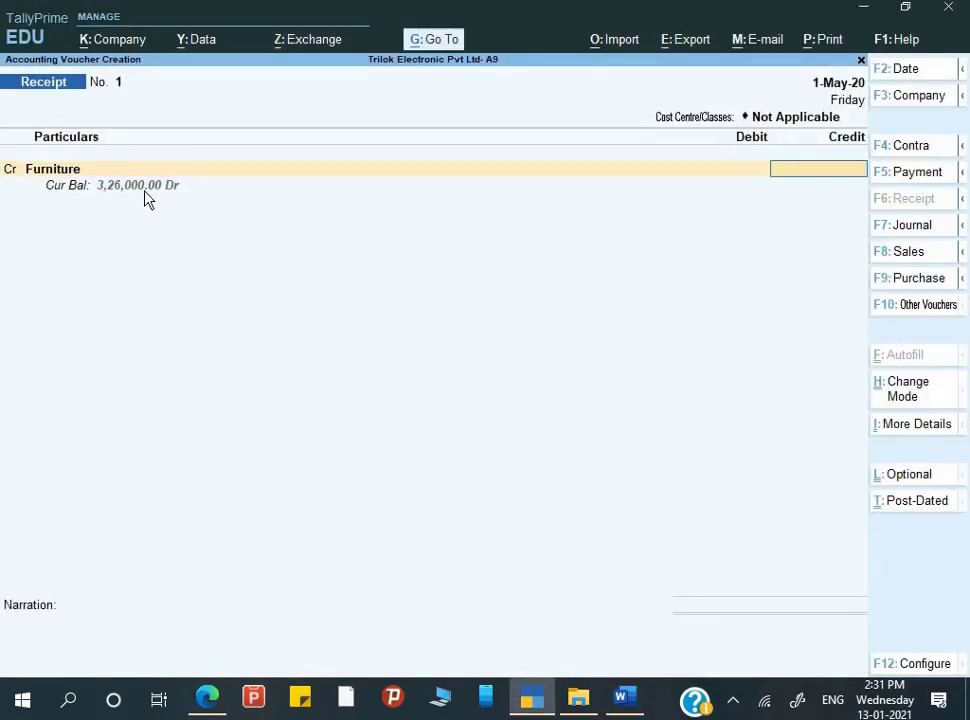
pyautogui.write('35500')
pyautogui.press('Return')
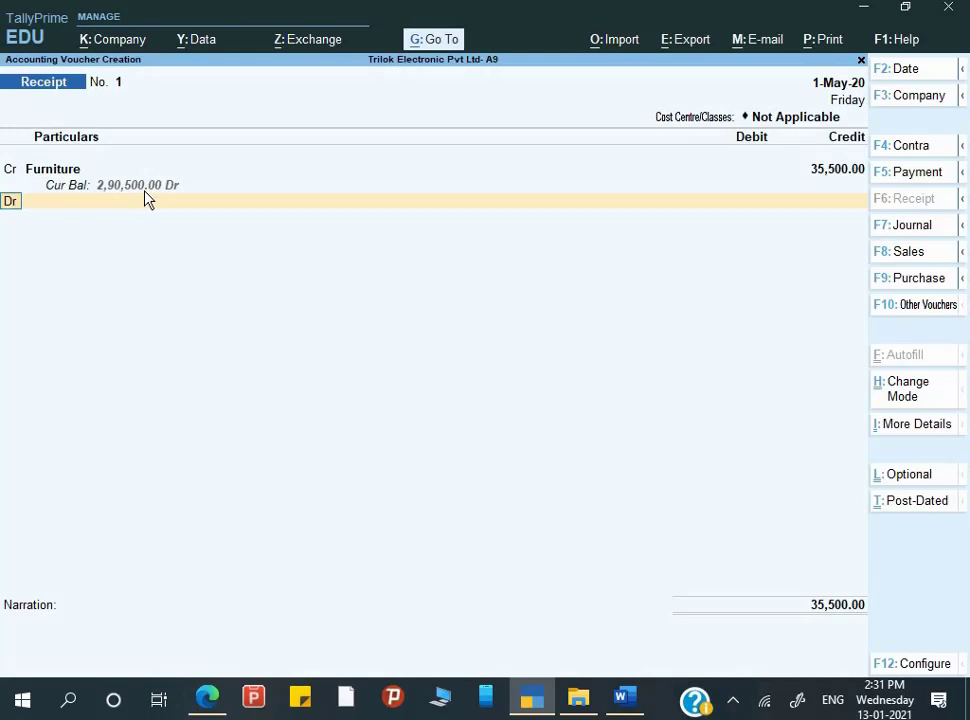
# Step: Debit HDFC Bank with 32000 on the voucher's second line
pyautogui.press('Return')
pyautogui.press('Down')
pyautogui.press('Down')
pyautogui.press('Down')
pyautogui.press('Return')
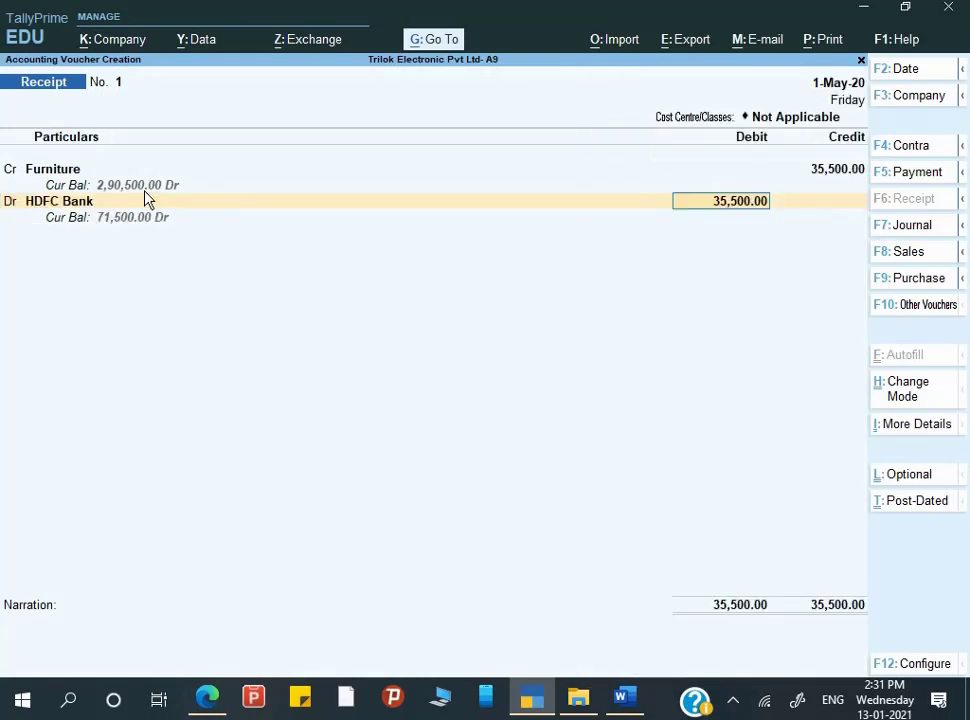
pyautogui.write('32000')
pyautogui.press('Return')
# Step: In the HDFC Bank allocation, choose Cheque/DD with instrument number 656501 from Q.5 and instrument date 1-May-20
pyautogui.press('Return')
pyautogui.press('Return')
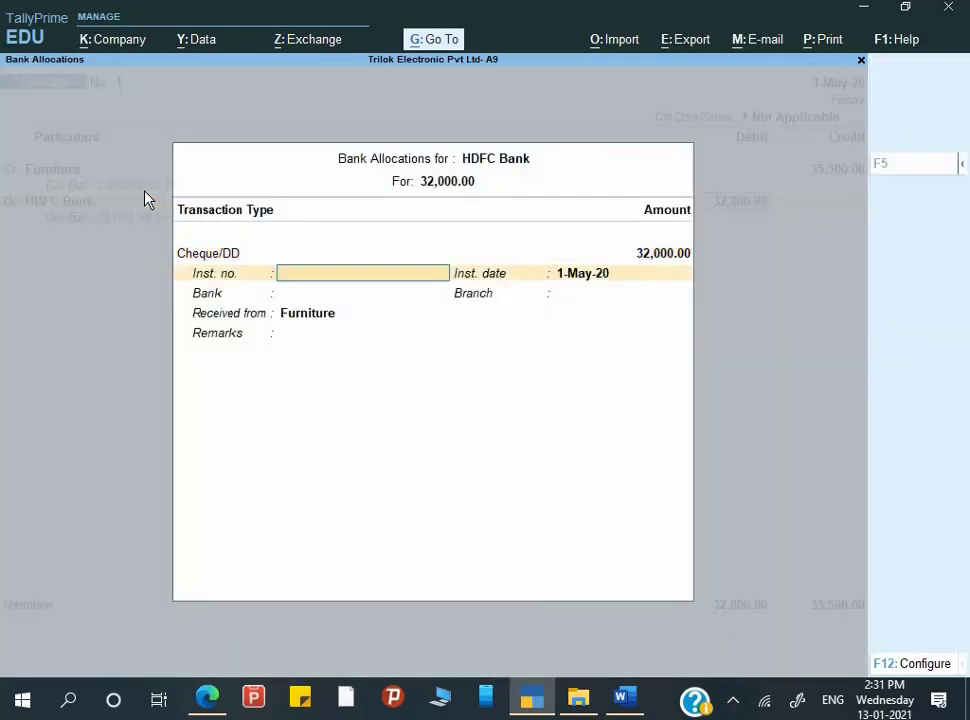
pyautogui.hotkey('alt', 'Tab')
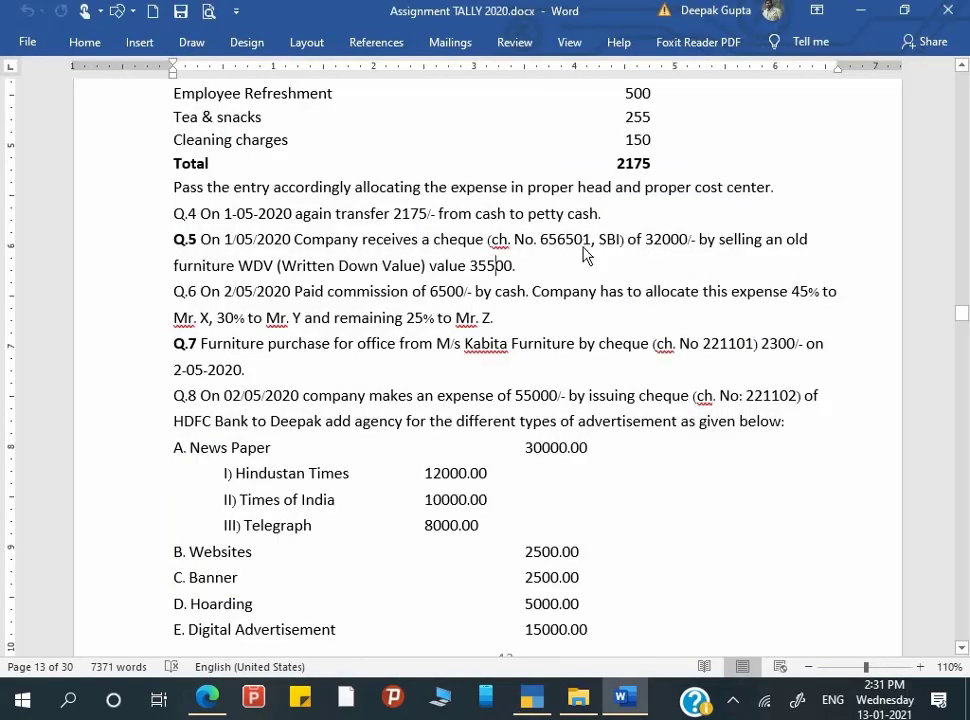
pyautogui.hotkey('alt', 'Tab')
pyautogui.write('6')
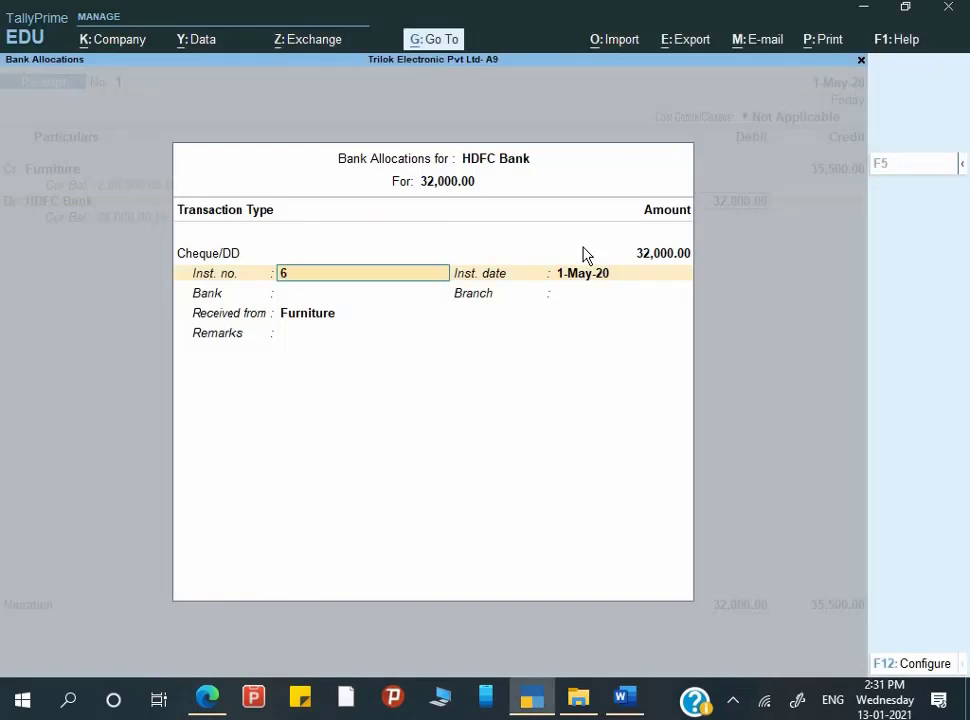
pyautogui.write('56501')
pyautogui.press('Return')
pyautogui.press('Return')
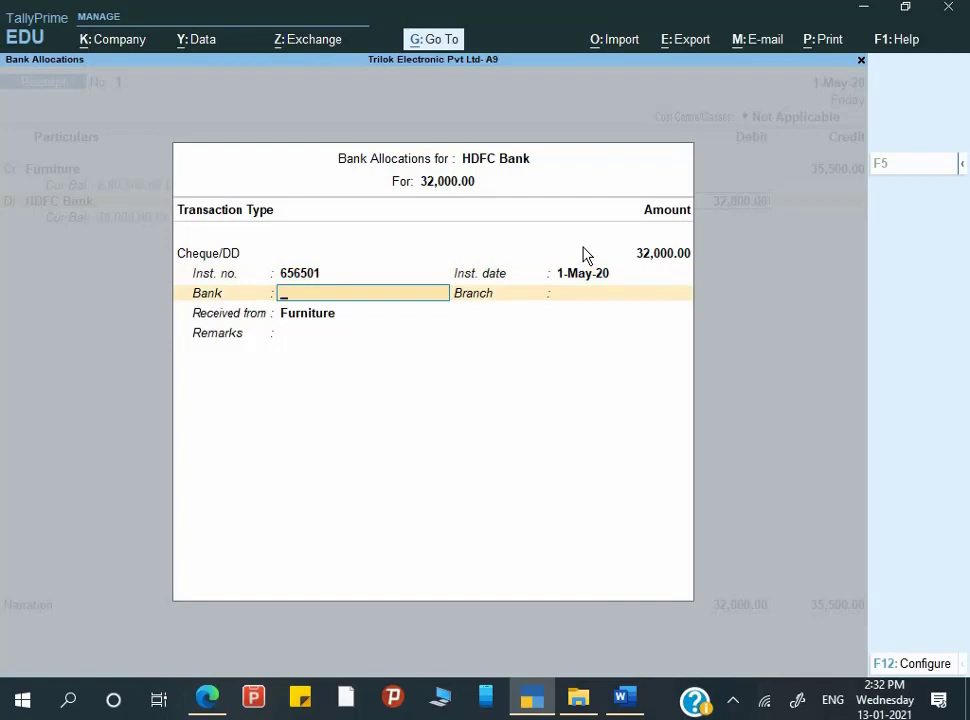
# Step: Specify SBI as the cheque's bank name in the bank allocation, as given in Q.5
pyautogui.press('Return')
pyautogui.hotkey('alt', 'Tab')
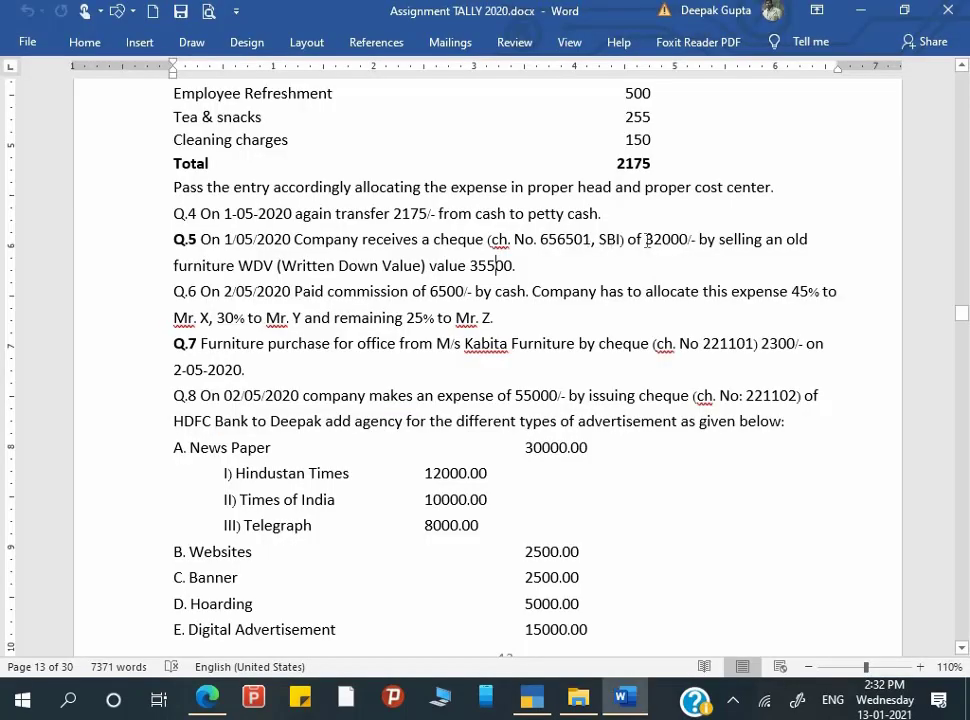
pyautogui.hotkey('alt', 'Tab')
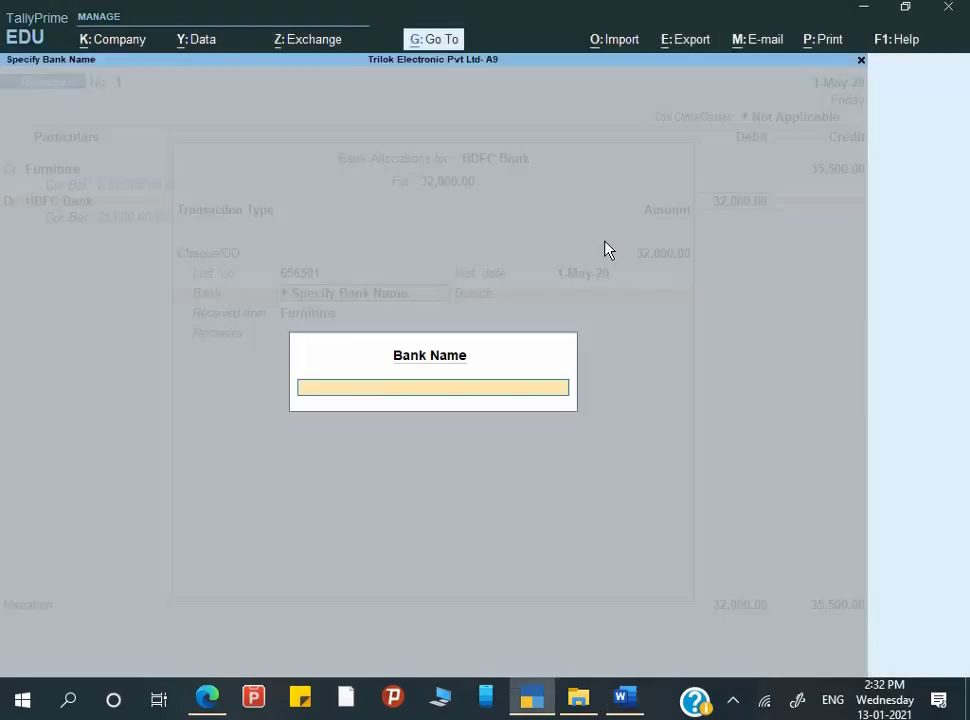
pyautogui.write('SBI')
pyautogui.press('Return')
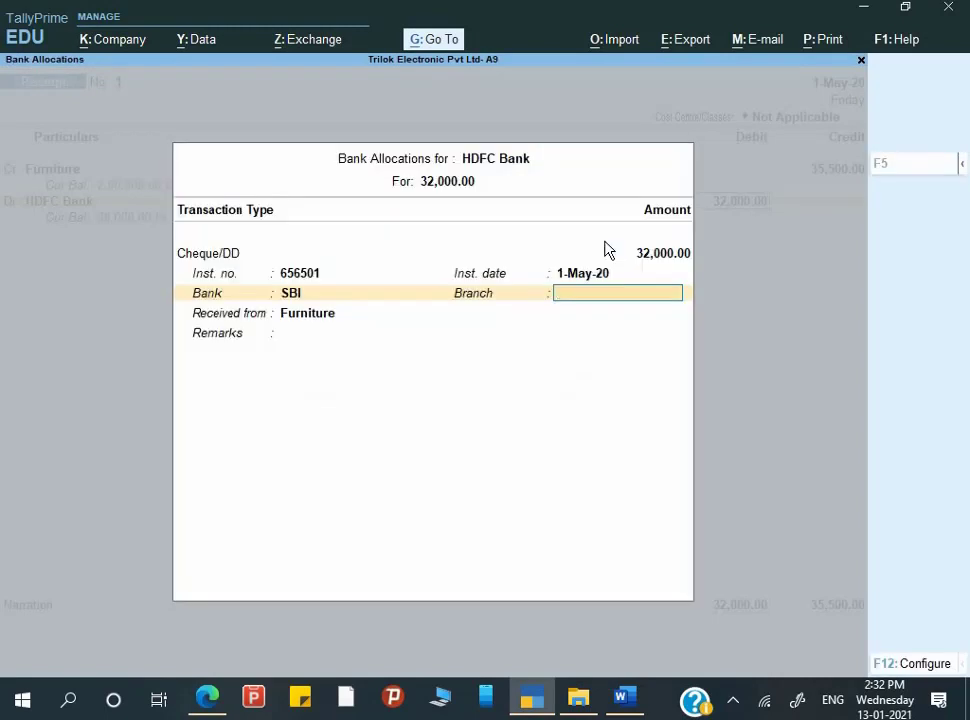
# Step: Complete the HDFC Bank allocation with the payer's name as Received from, branch and remarks blank, and start another debit line
pyautogui.press('Return')
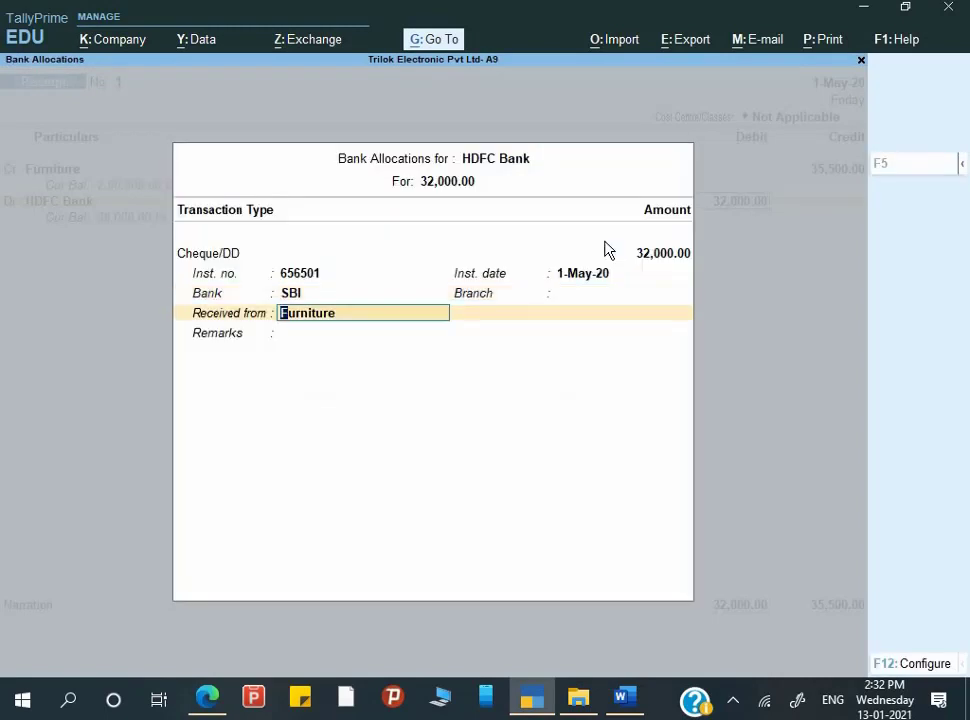
pyautogui.write('Ravi')
pyautogui.press('Return')
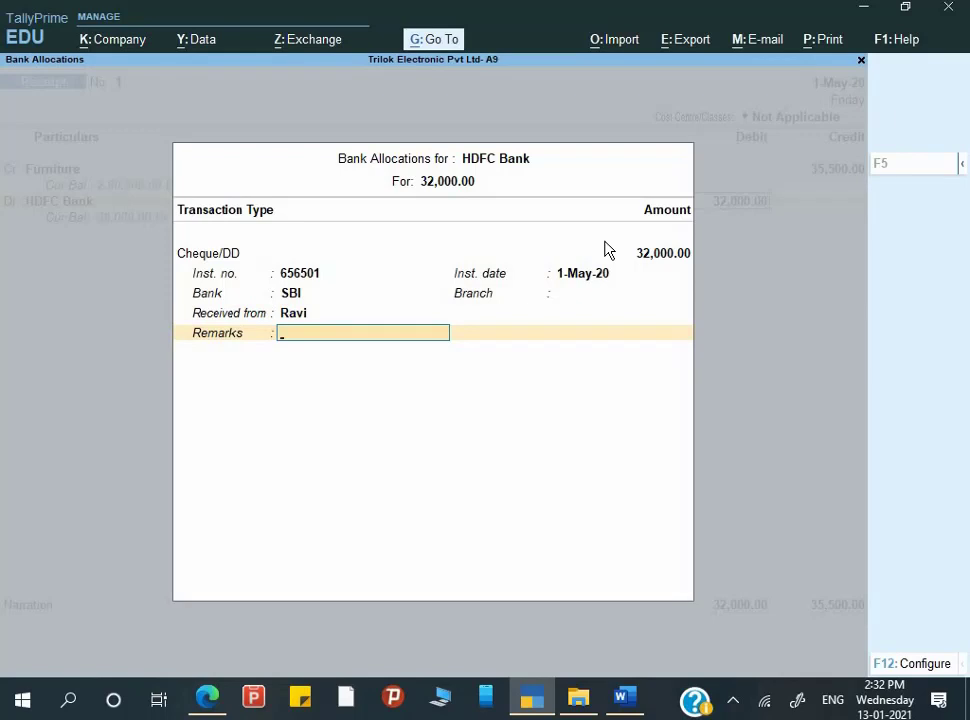
pyautogui.press('Return')
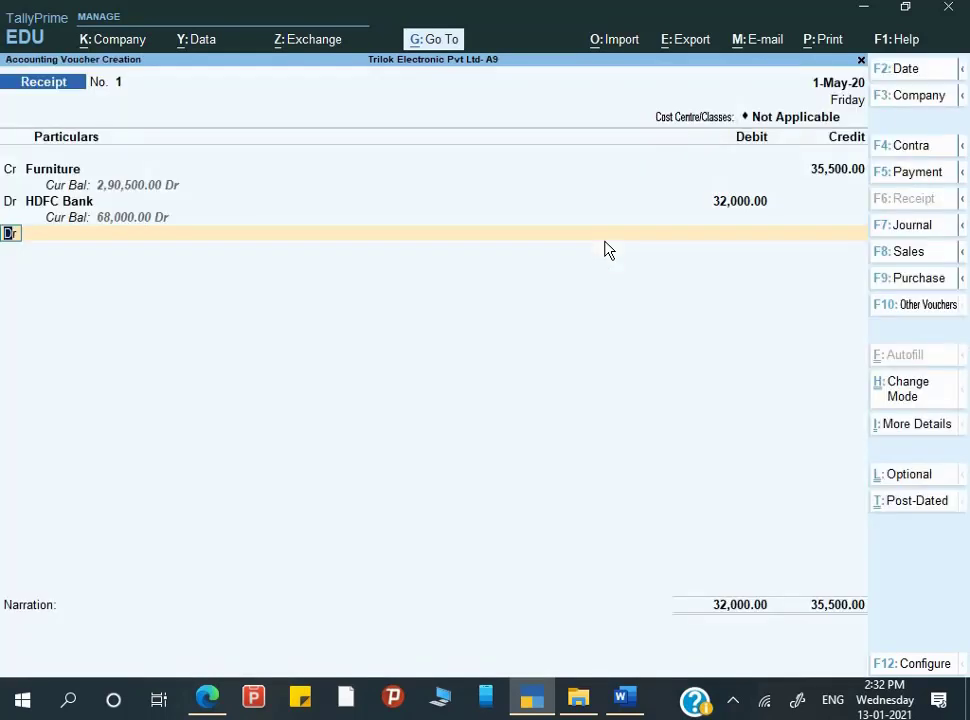
pyautogui.press('Return')
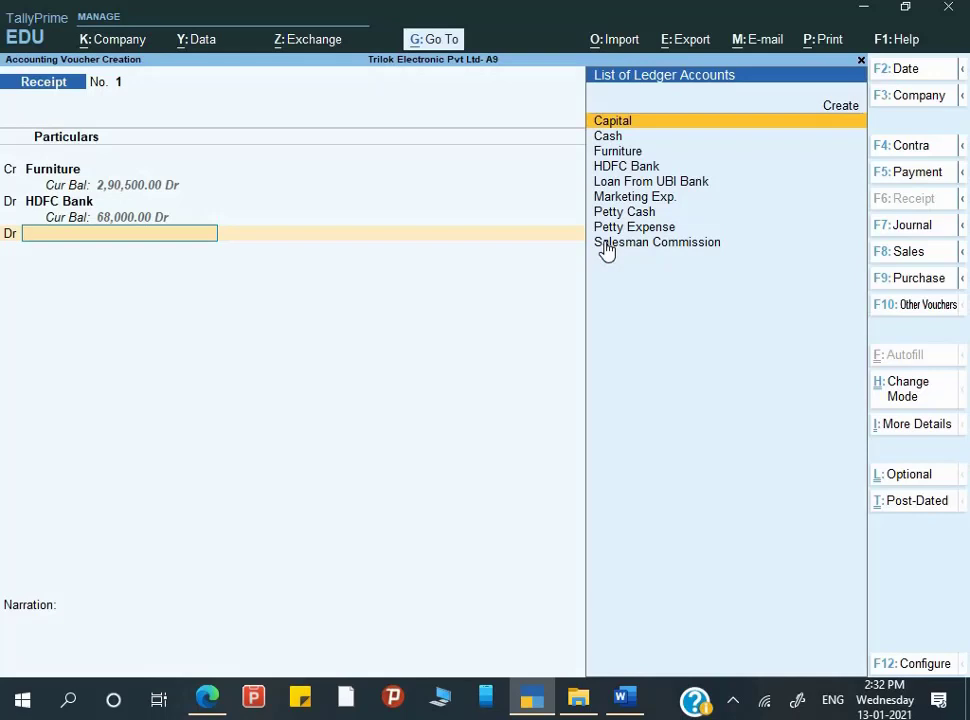
pyautogui.press('BackSpace')
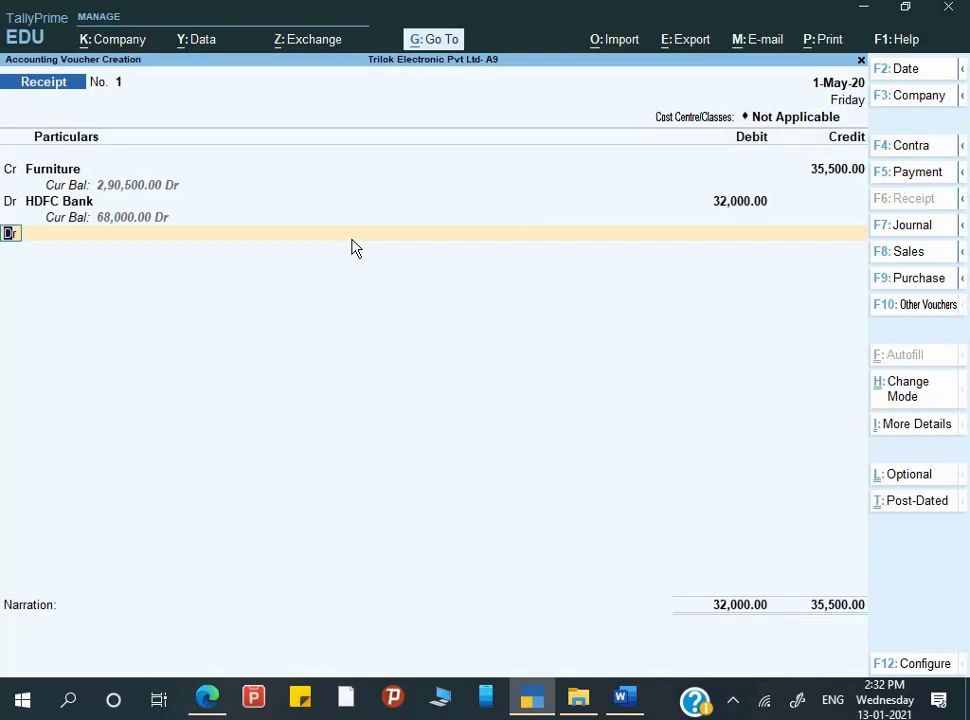
pyautogui.press('Return')
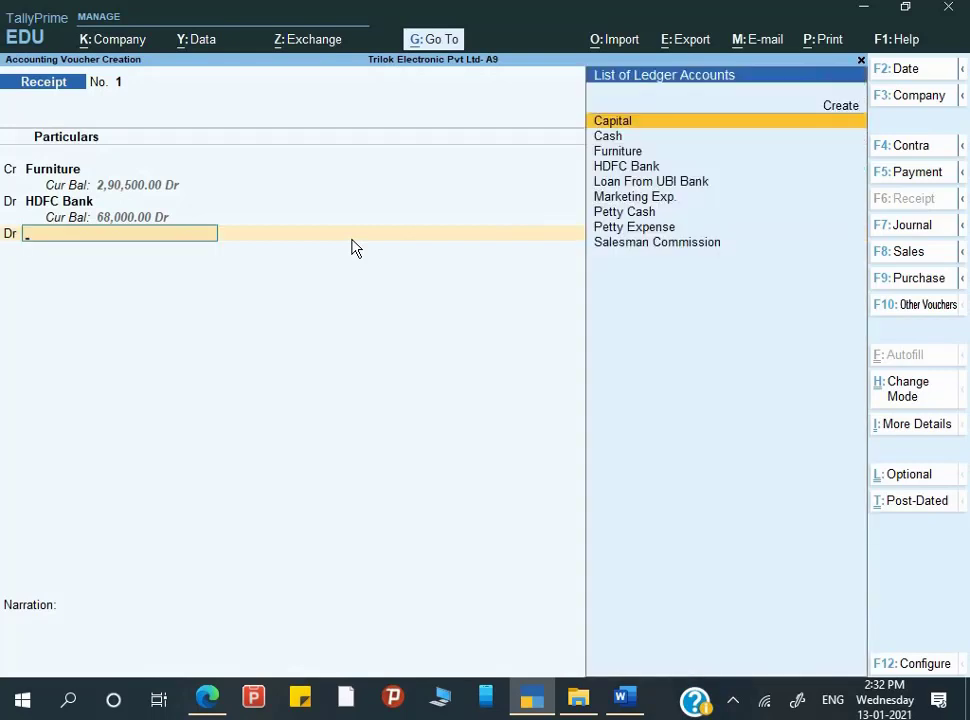
pyautogui.hotkey('alt', 'c')
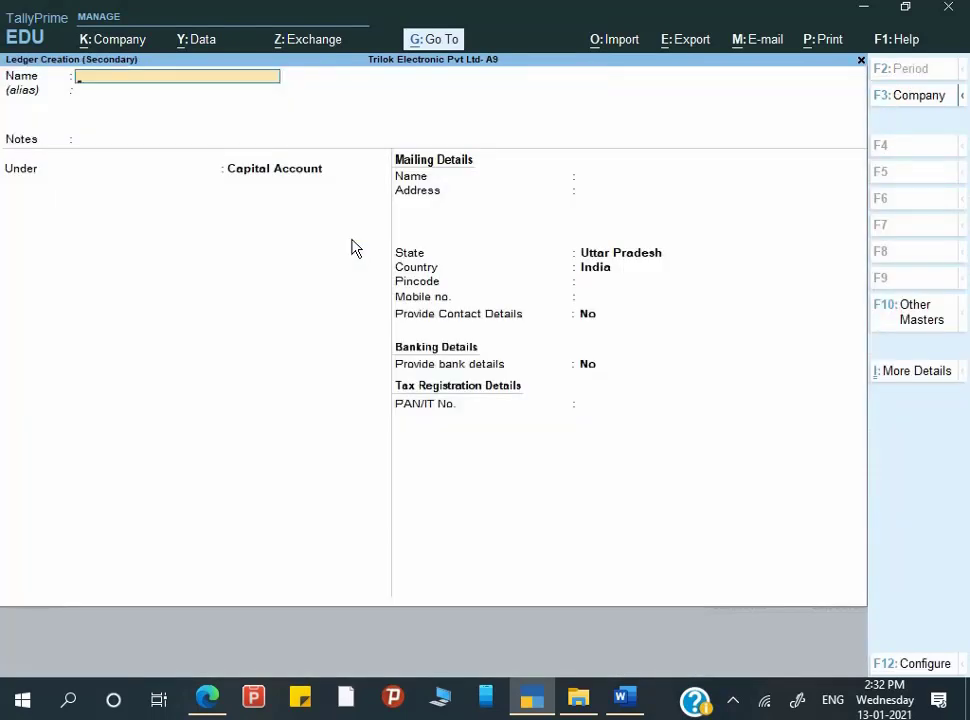
pyautogui.press('Escape')
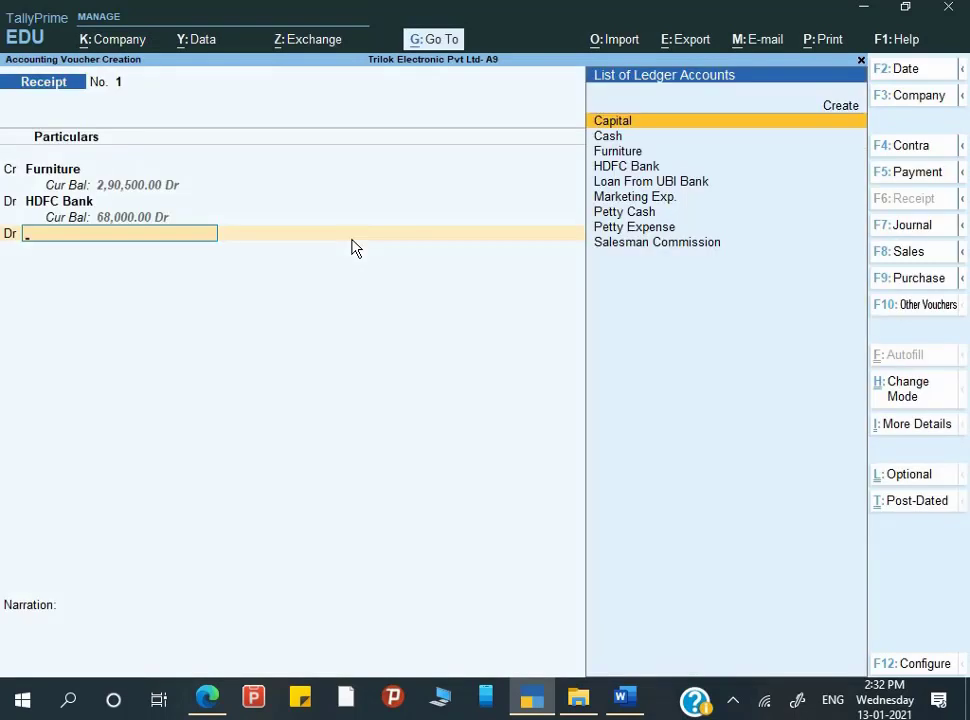
# Step: Create a new ledger named Loss on Sale of Assets for the voucher's third line
pyautogui.write('L')
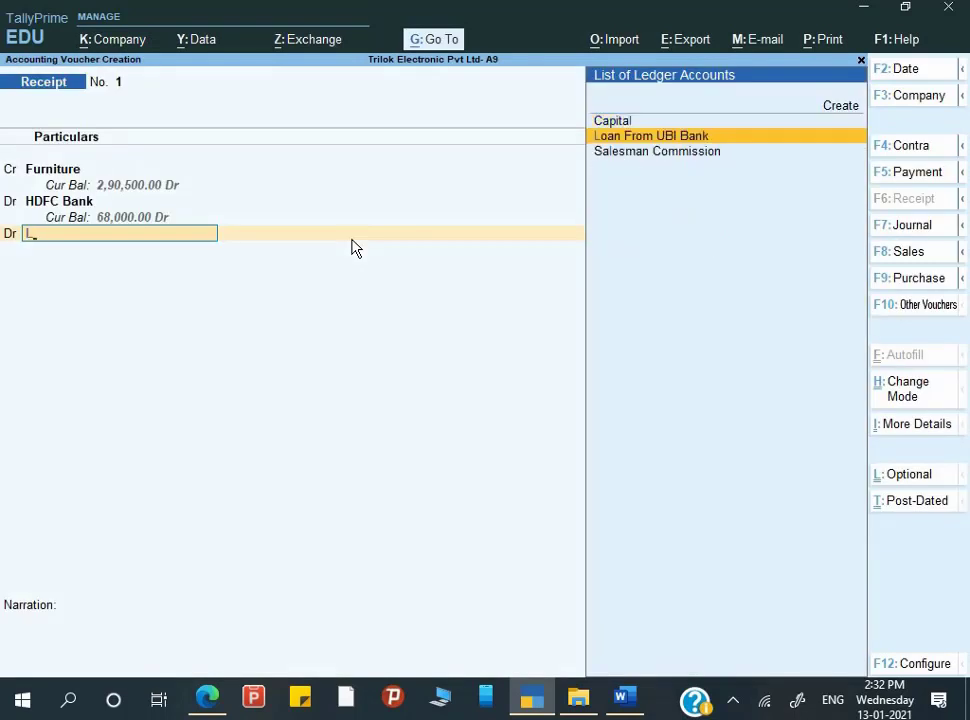
pyautogui.hotkey('alt', 'c')
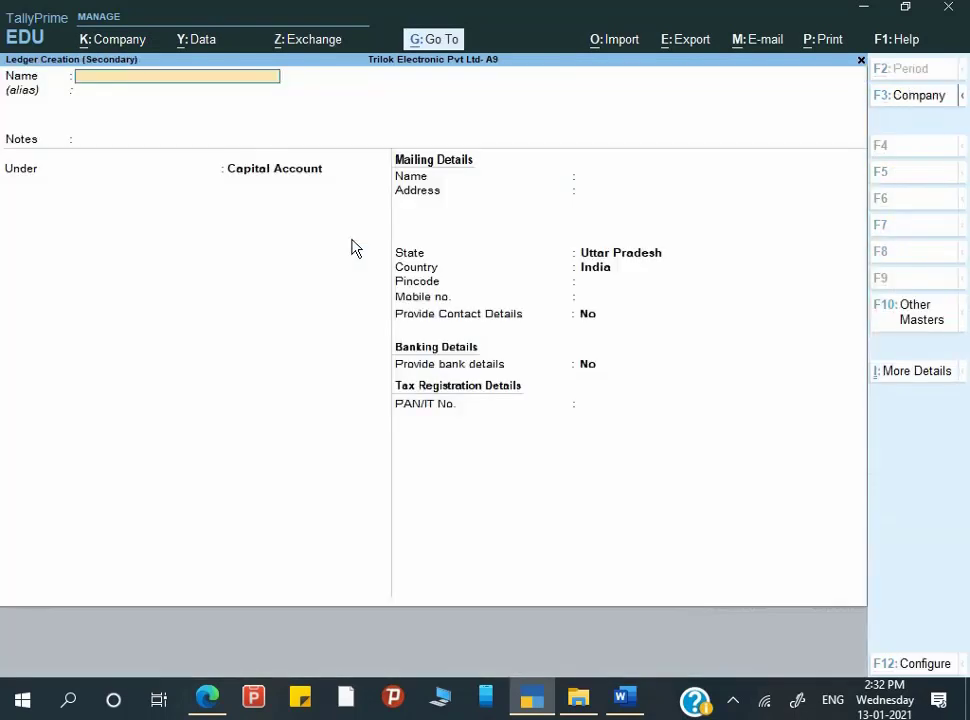
pyautogui.write('oss on Sale of Asse')
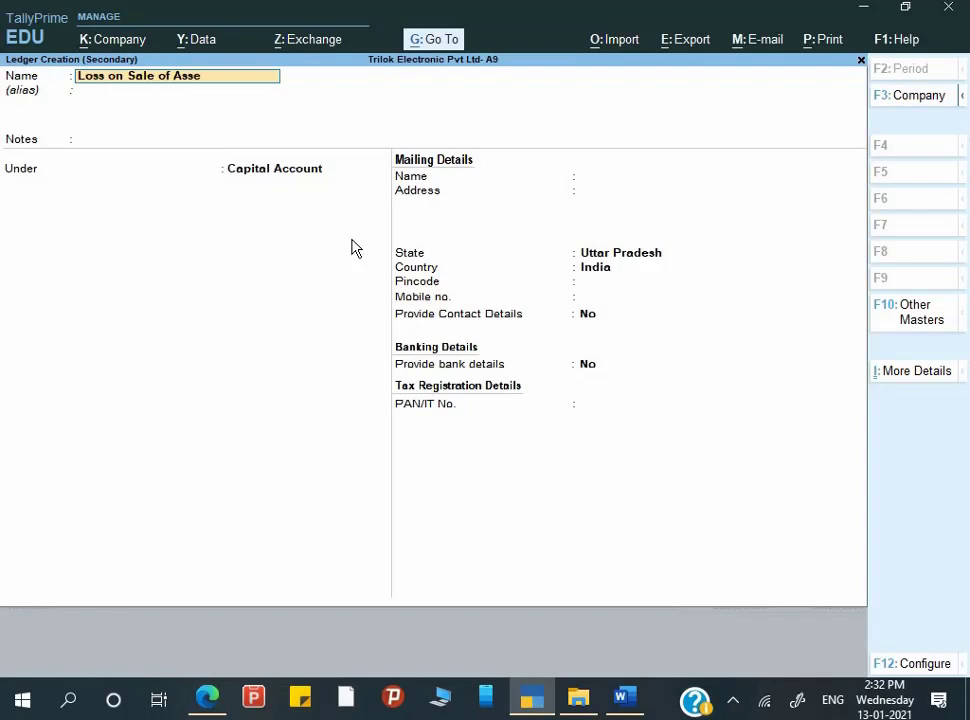
pyautogui.write('ts')
pyautogui.press('Return')
pyautogui.press('Return')
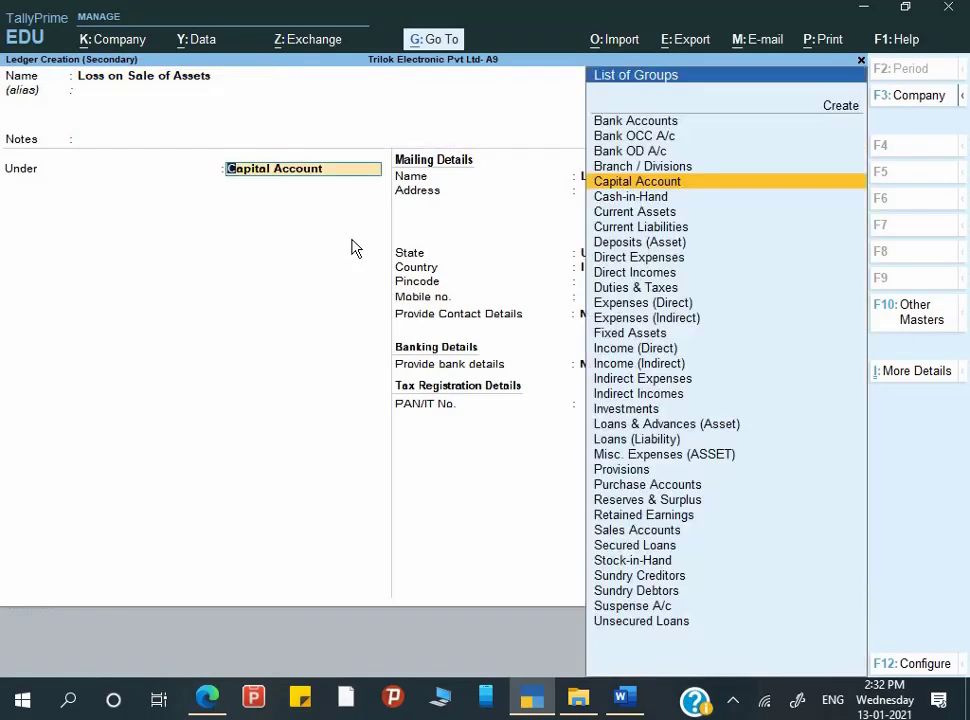
# Step: Group the new ledger under Indirect Expenses, save it, and debit it with 3,500 in the voucher
pyautogui.write('I')
pyautogui.press('Down')
pyautogui.press('Up')
pyautogui.press('Up')
pyautogui.press('Up')
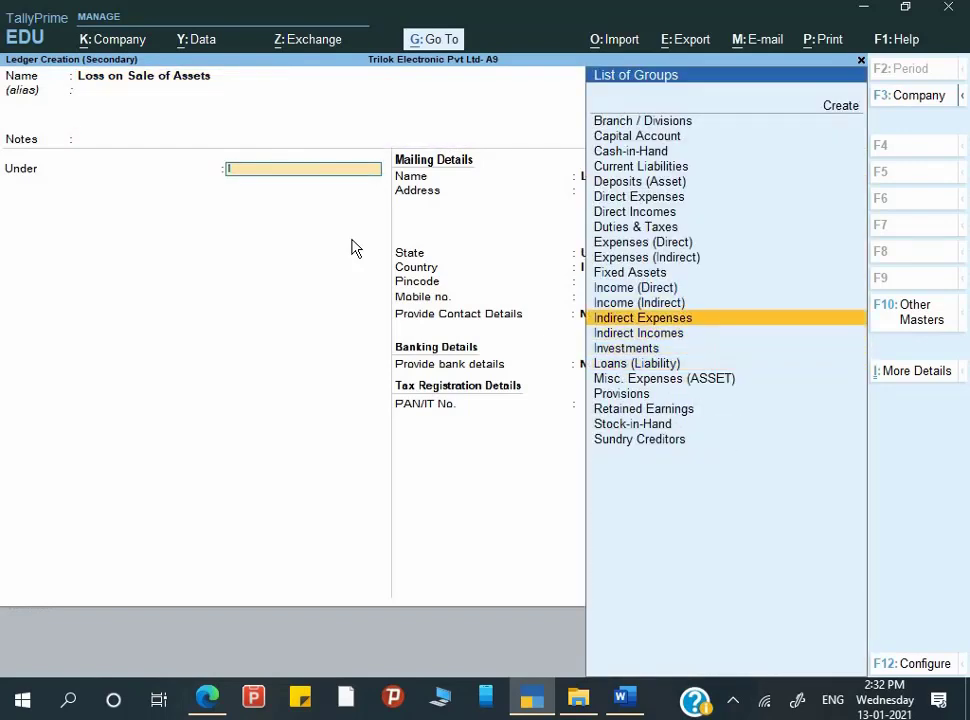
pyautogui.press('Return')
pyautogui.press('Return')
pyautogui.press('Return')
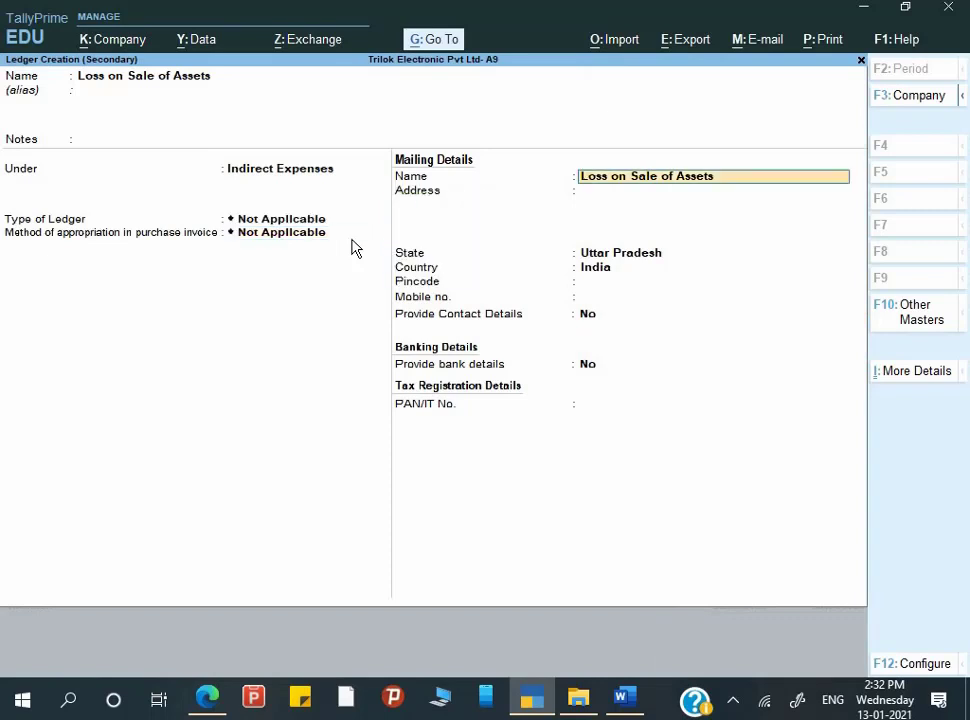
pyautogui.press('Return')
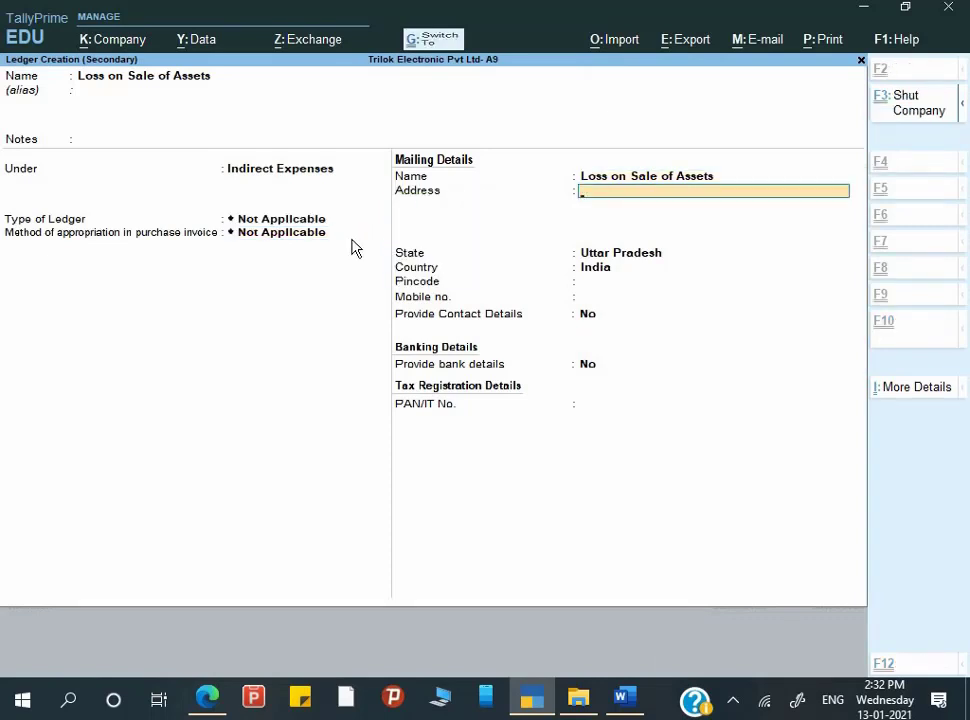
pyautogui.hotkey('ctrl', 'a')
pyautogui.press('Return')
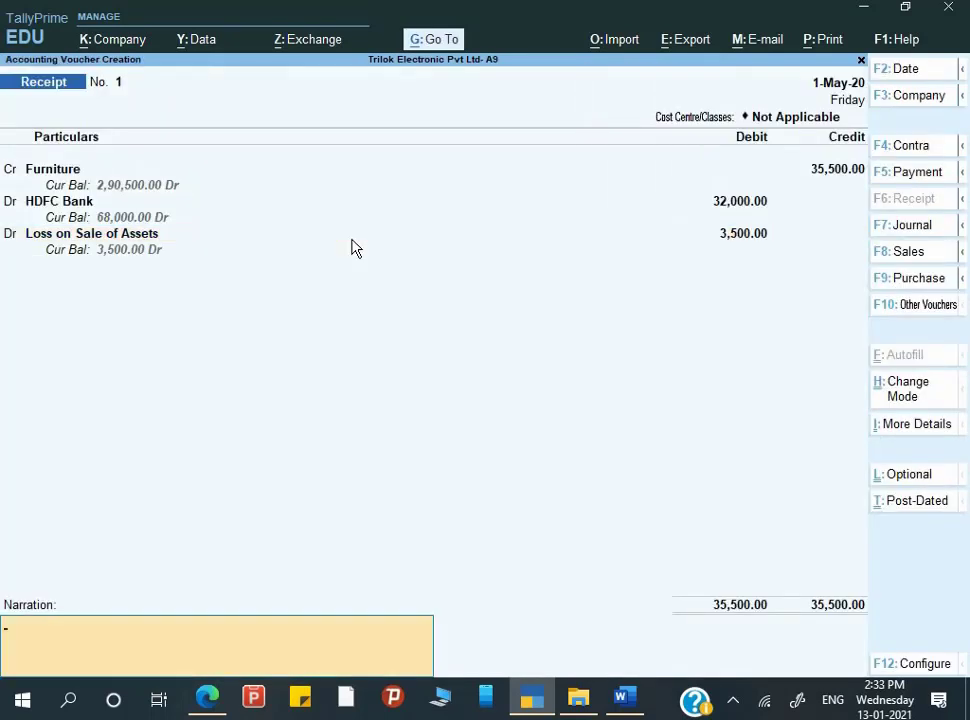
pyautogui.press('BackSpace')
pyautogui.press('Return')
pyautogui.press('BackSpace')
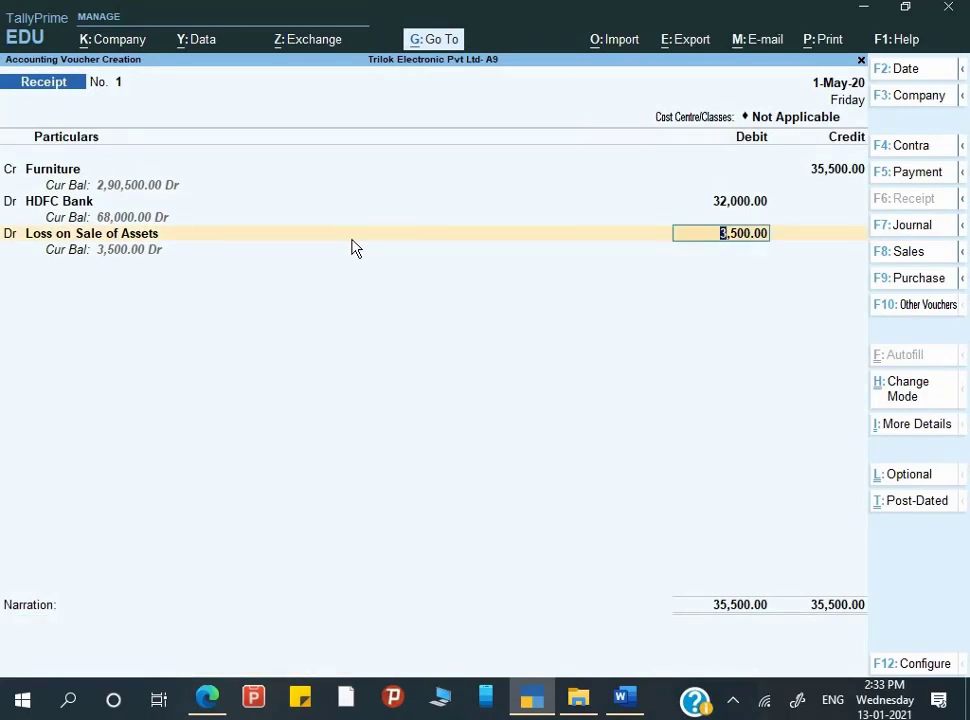
pyautogui.press('BackSpace')
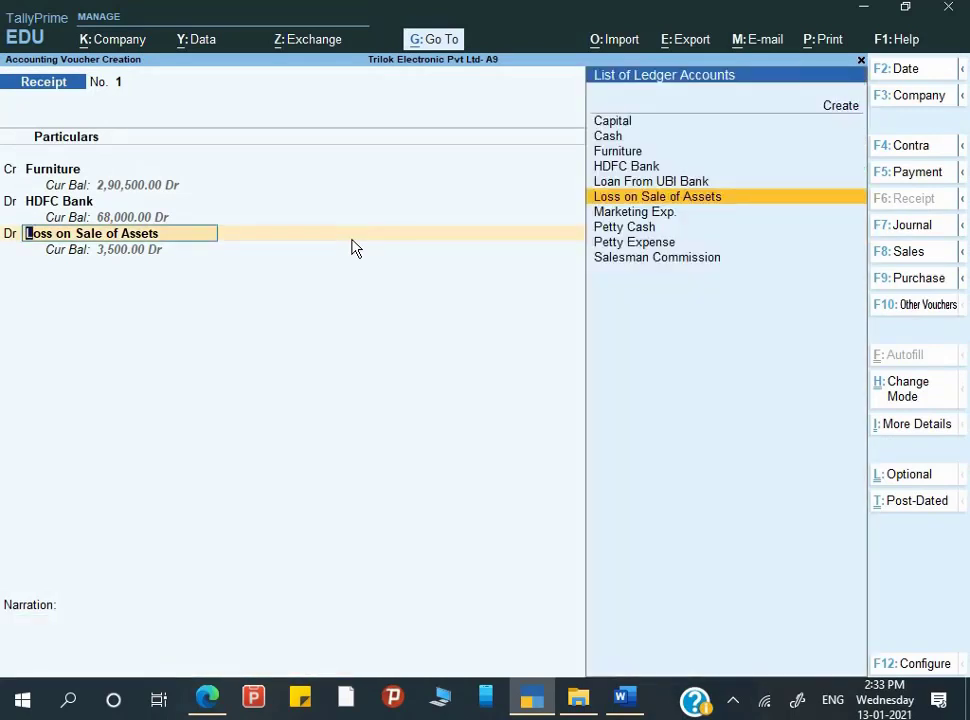
pyautogui.press('Return')
pyautogui.press('Return')
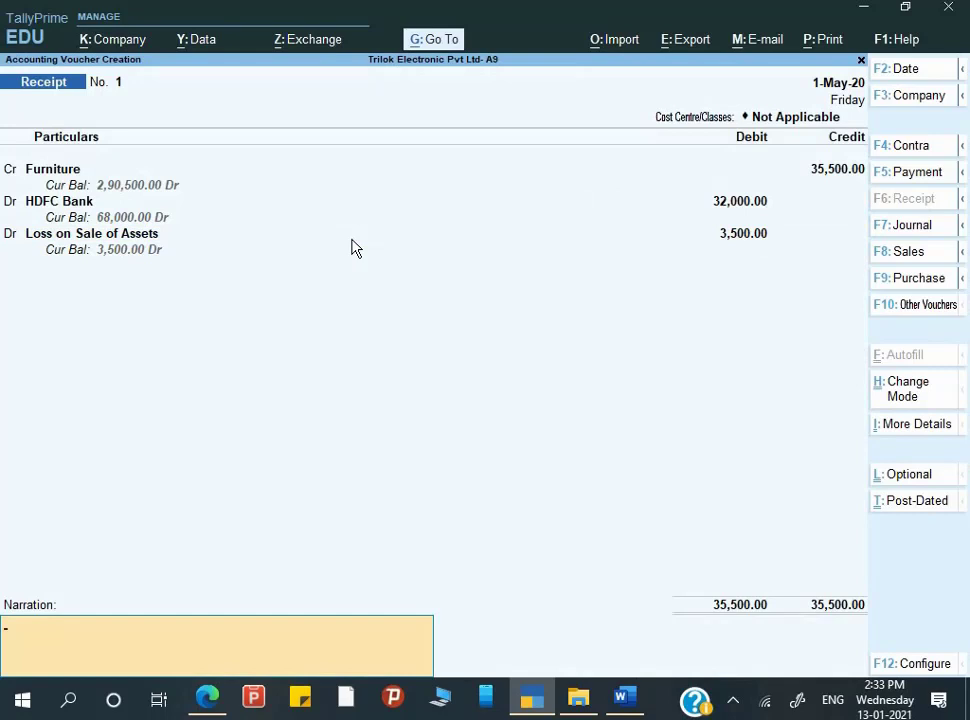
# Step: Alter the Loss on Sale of Assets ledger from the voucher so that cost centres are applicable: Yes
pyautogui.press('BackSpace')
pyautogui.press('BackSpace')
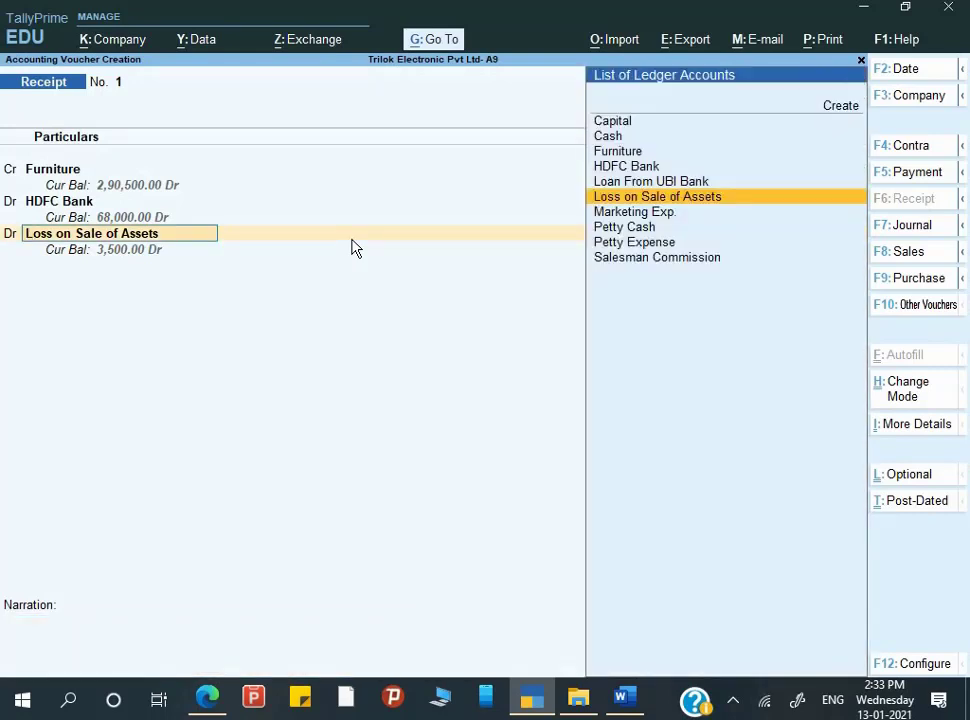
pyautogui.hotkey('ctrl', 'Return')
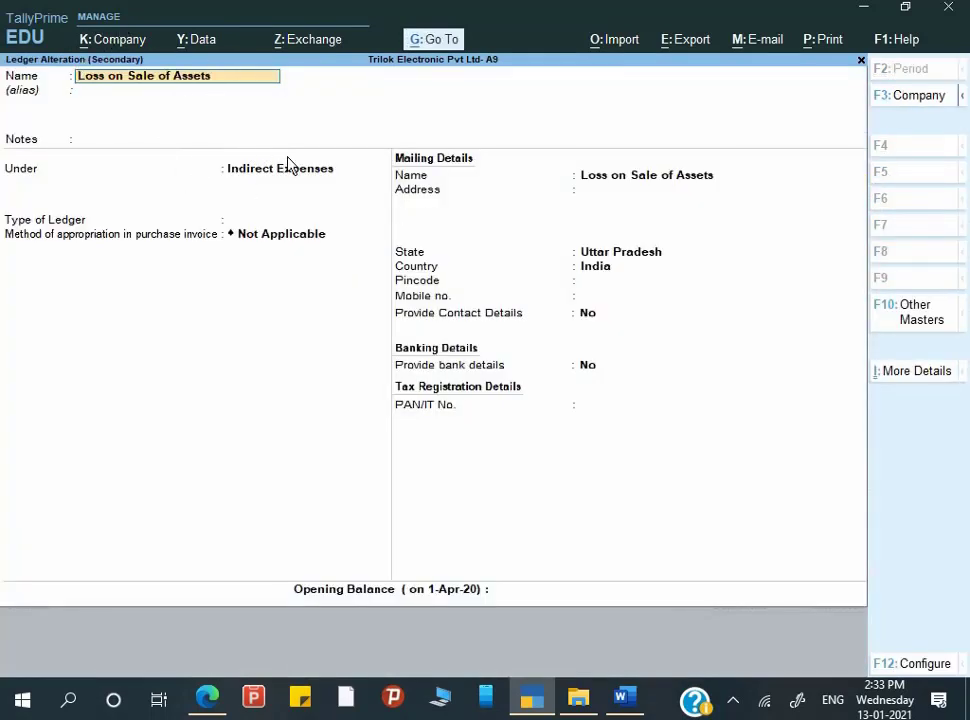
pyautogui.click(924, 380)
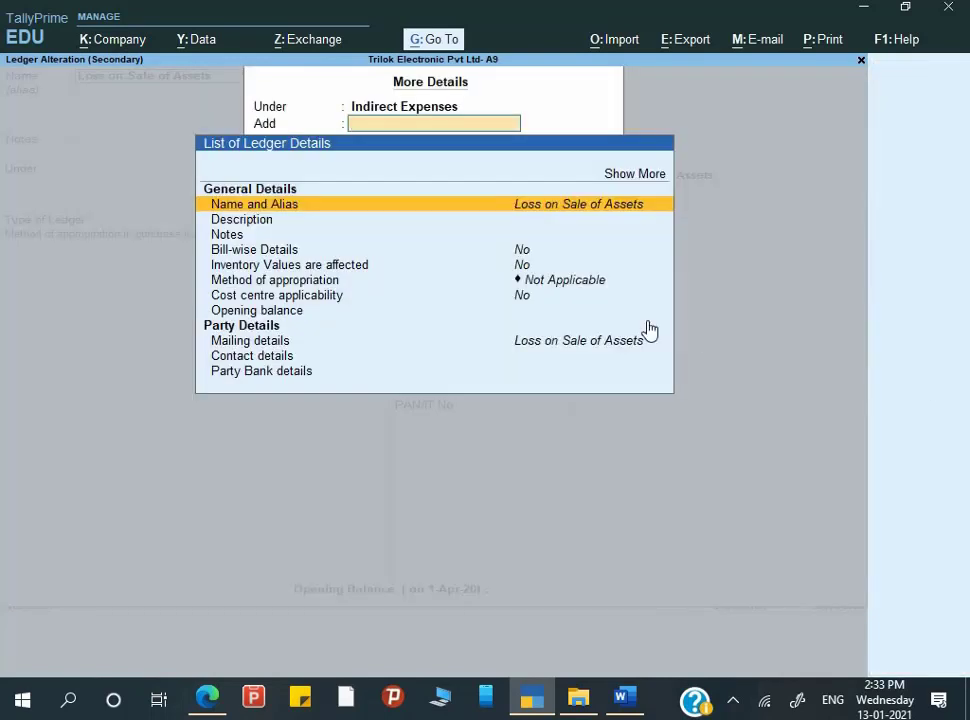
pyautogui.press('Down')
pyautogui.press('Down')
pyautogui.press('Down')
pyautogui.press('Down')
pyautogui.press('Down')
pyautogui.press('Down')
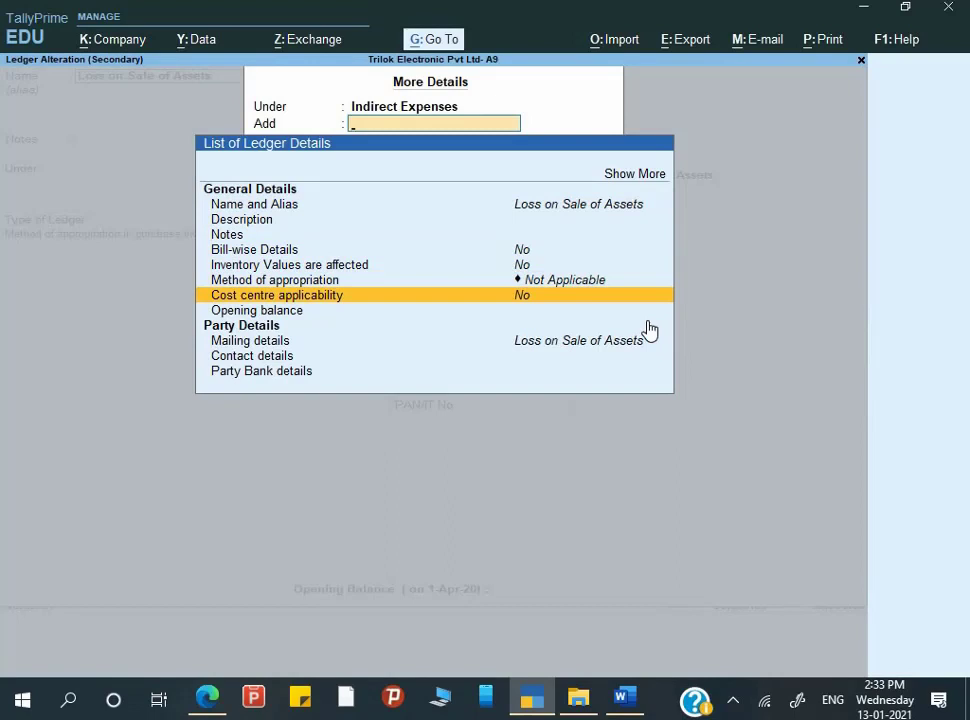
pyautogui.press('Return')
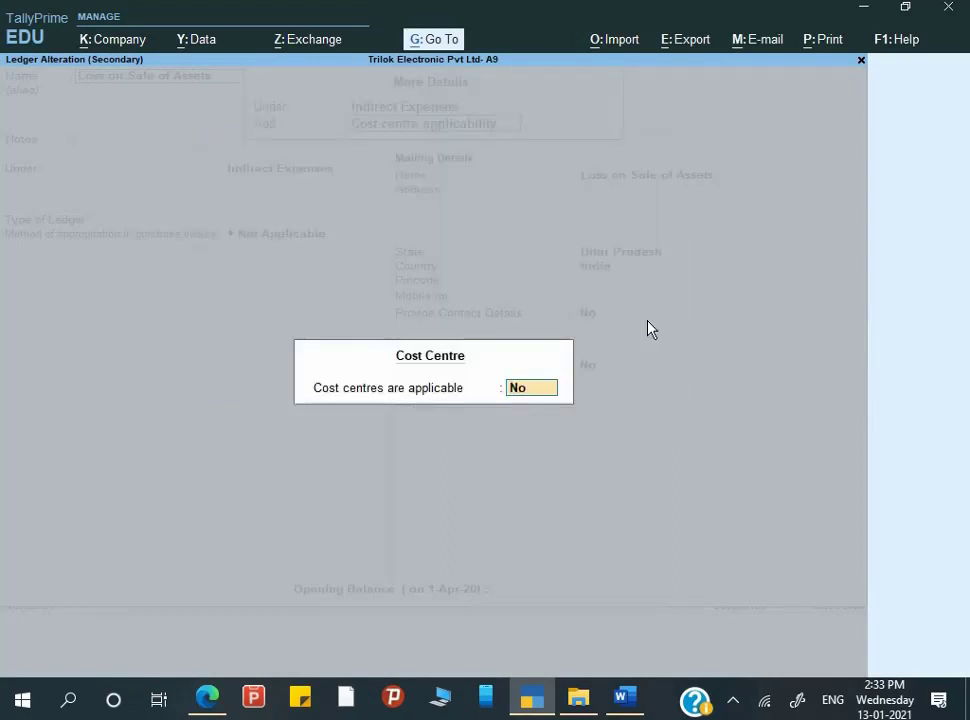
pyautogui.write('y')
pyautogui.press('Return')
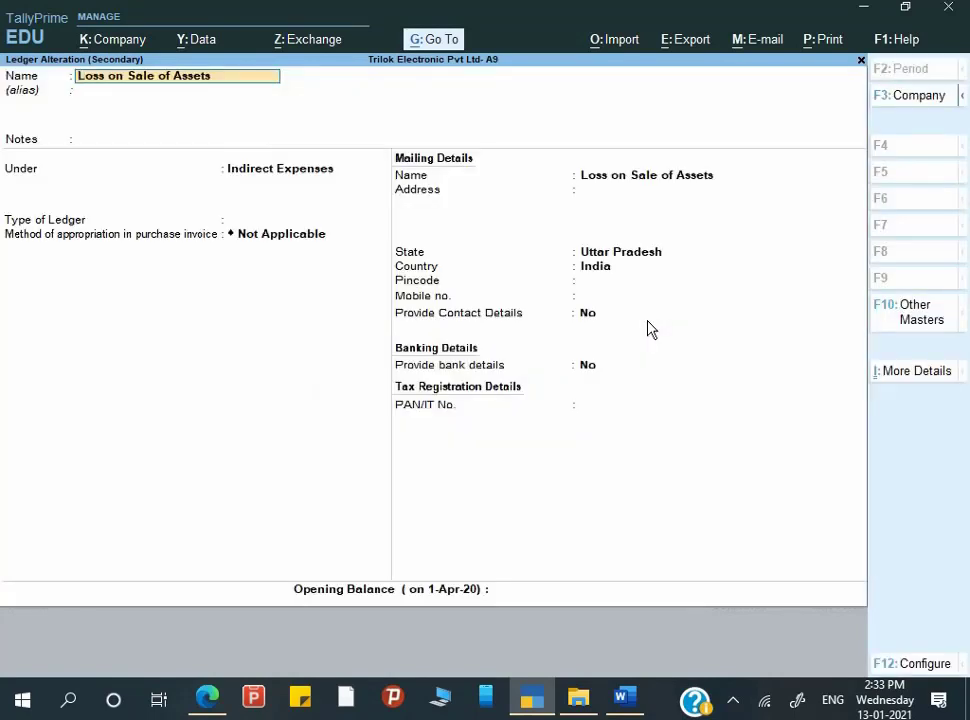
# Step: Save the altered ledger and view the cost centre allocation for its debit line, leaving it unallocated
pyautogui.press('ctrl')
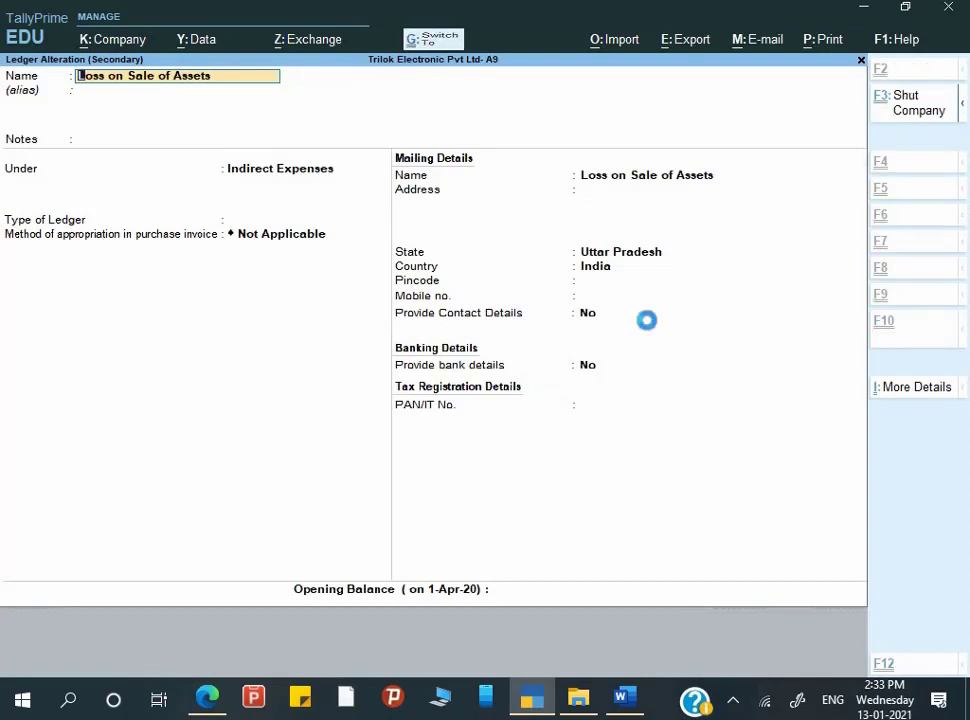
pyautogui.hotkey('ctrl', 'a')
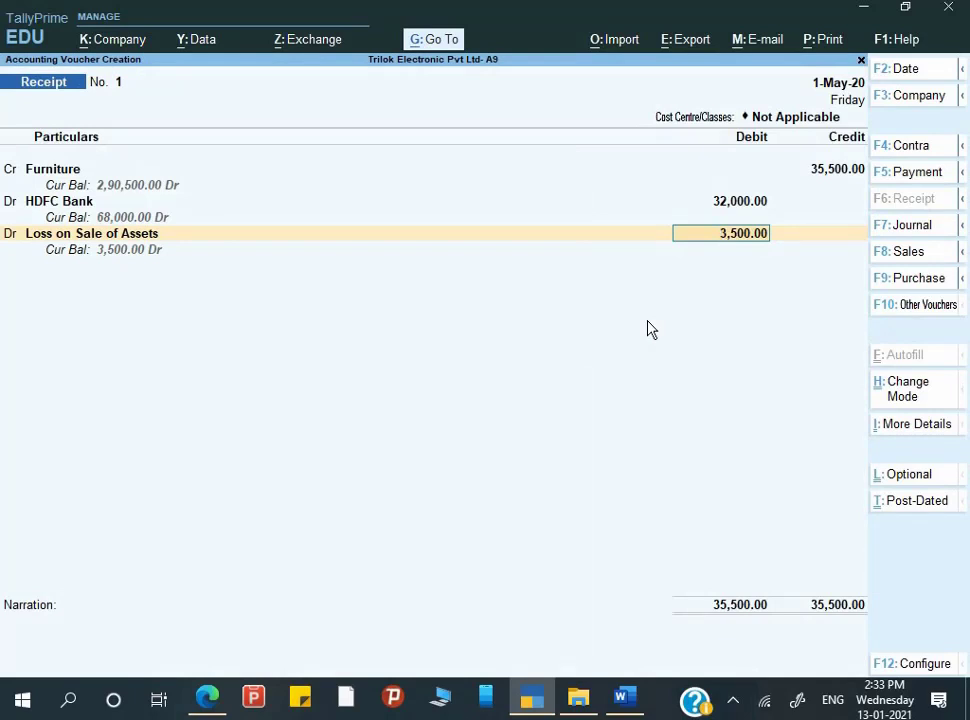
pyautogui.press('Return')
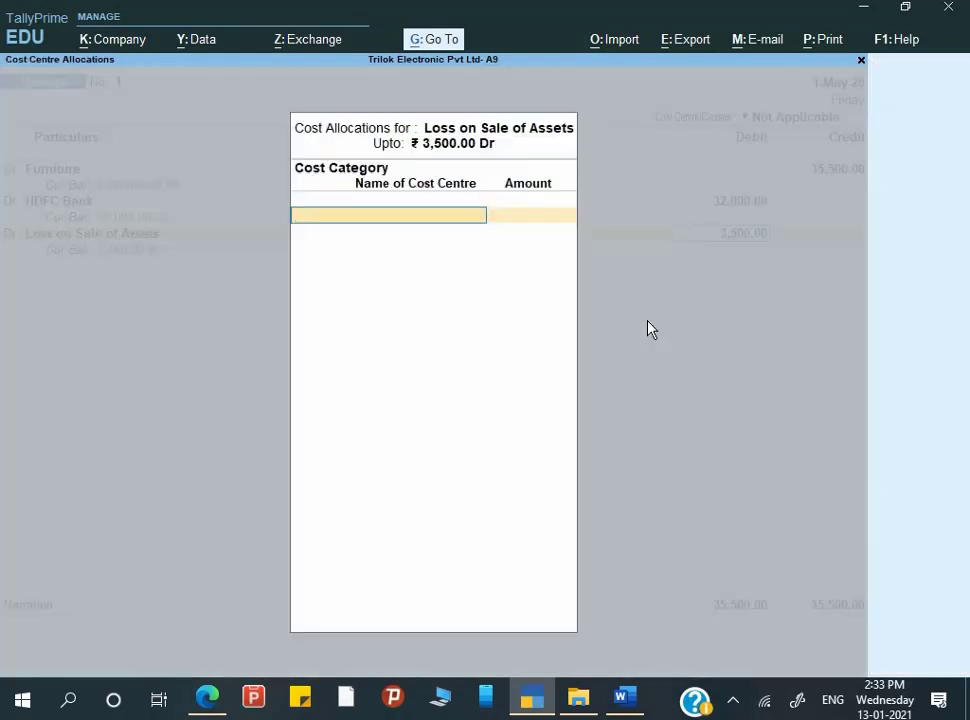
pyautogui.press('Escape')
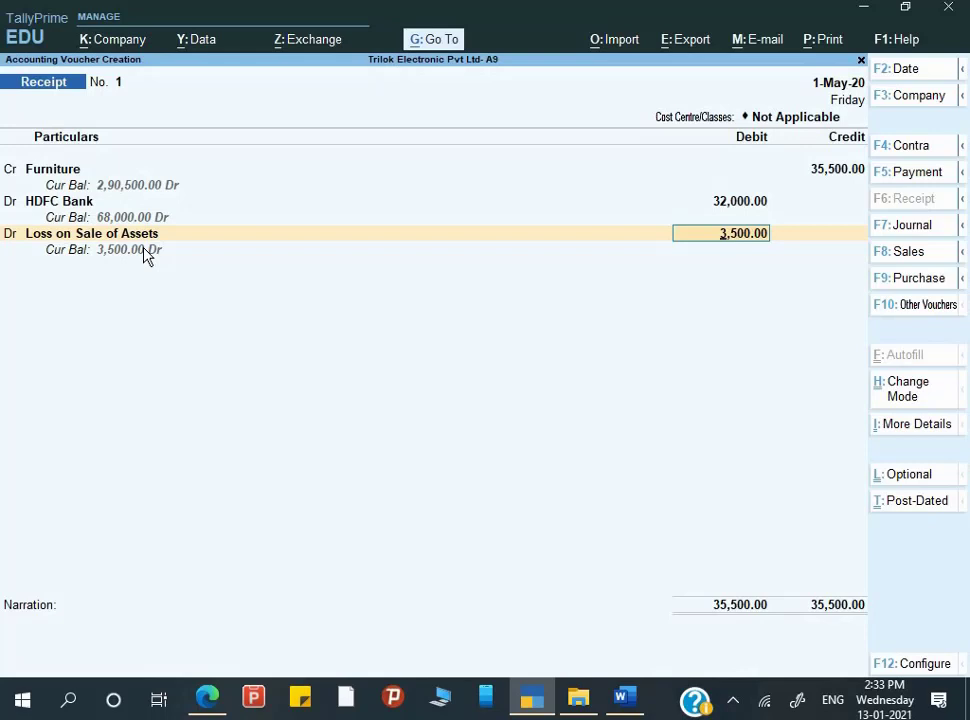
# Step: Alter the Loss on Sale of Assets ledger from the voucher so that cost centres are applicable: No, and save it
pyautogui.hotkey('shift', 'Tab')
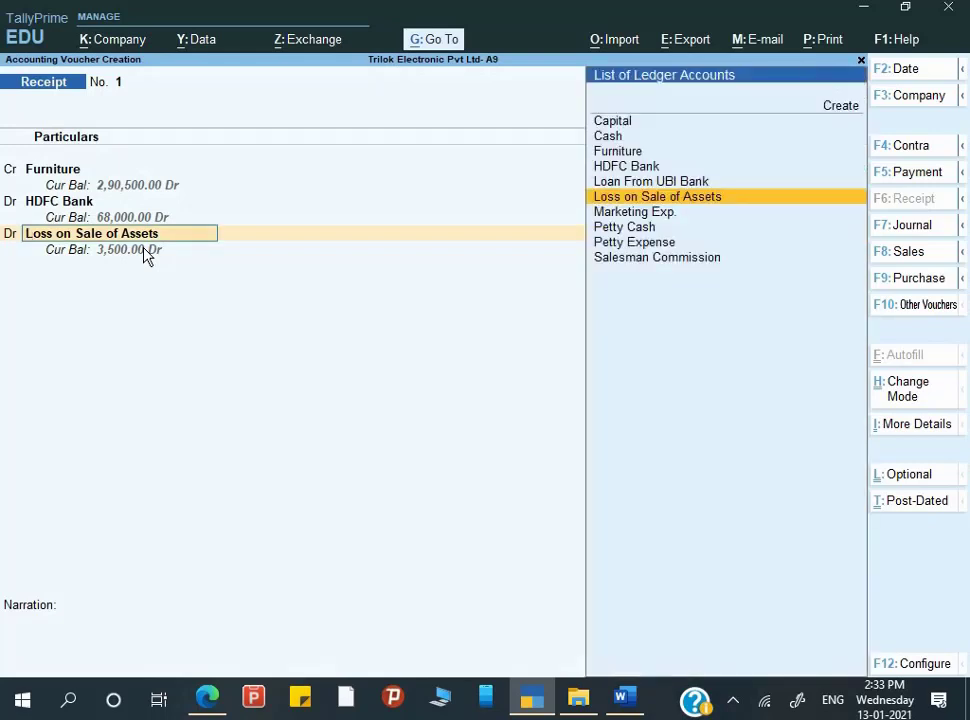
pyautogui.hotkey('ctrl', 'Return')
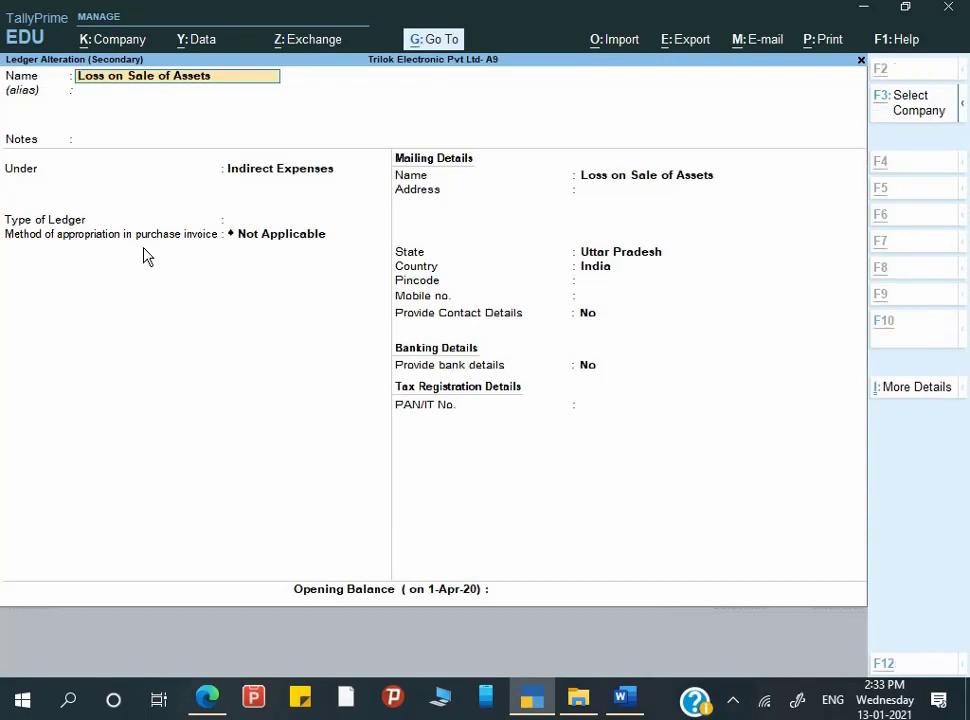
pyautogui.hotkey('ctrl', 'i')
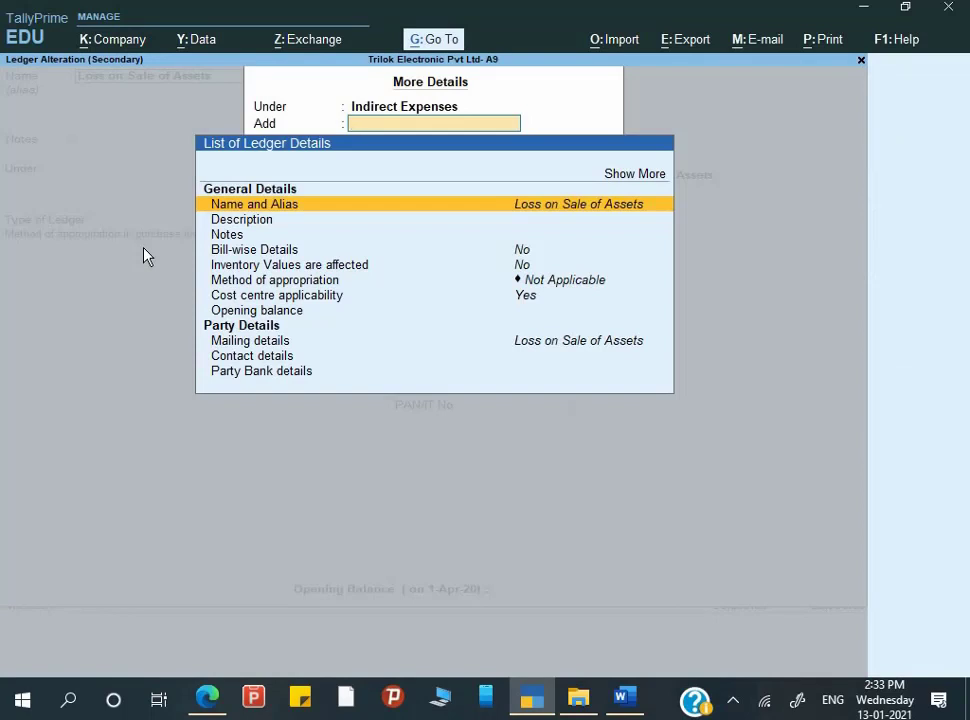
pyautogui.press('Down')
pyautogui.press('Down')
pyautogui.press('Down')
pyautogui.press('Down')
pyautogui.press('Down')
pyautogui.press('Down')
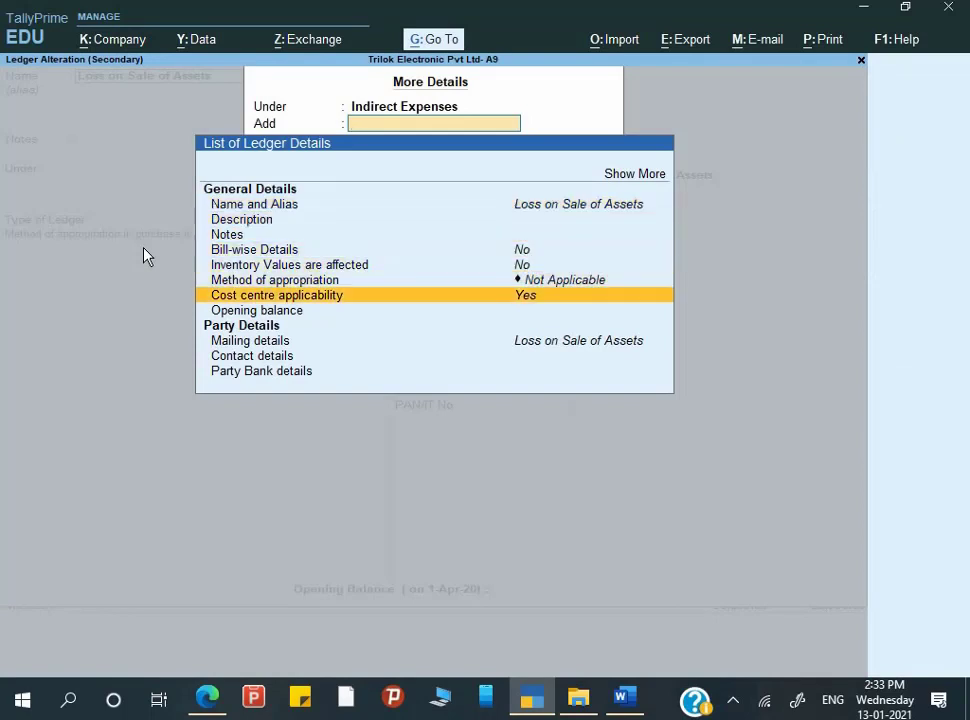
pyautogui.press('Return')
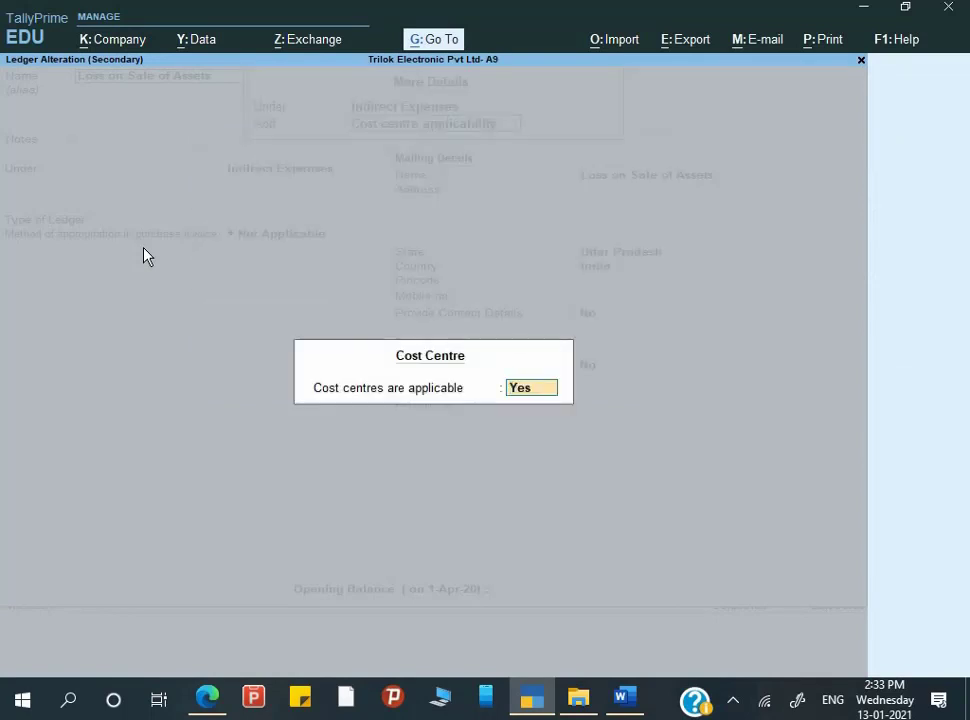
pyautogui.write('n')
pyautogui.press('Return')
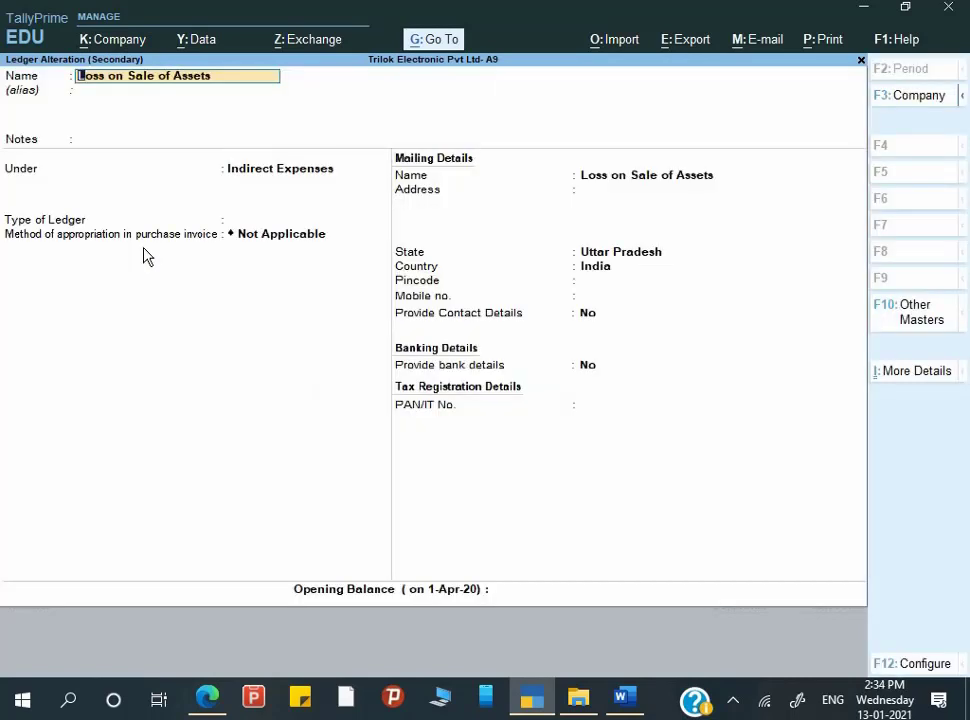
pyautogui.press('ctrl')
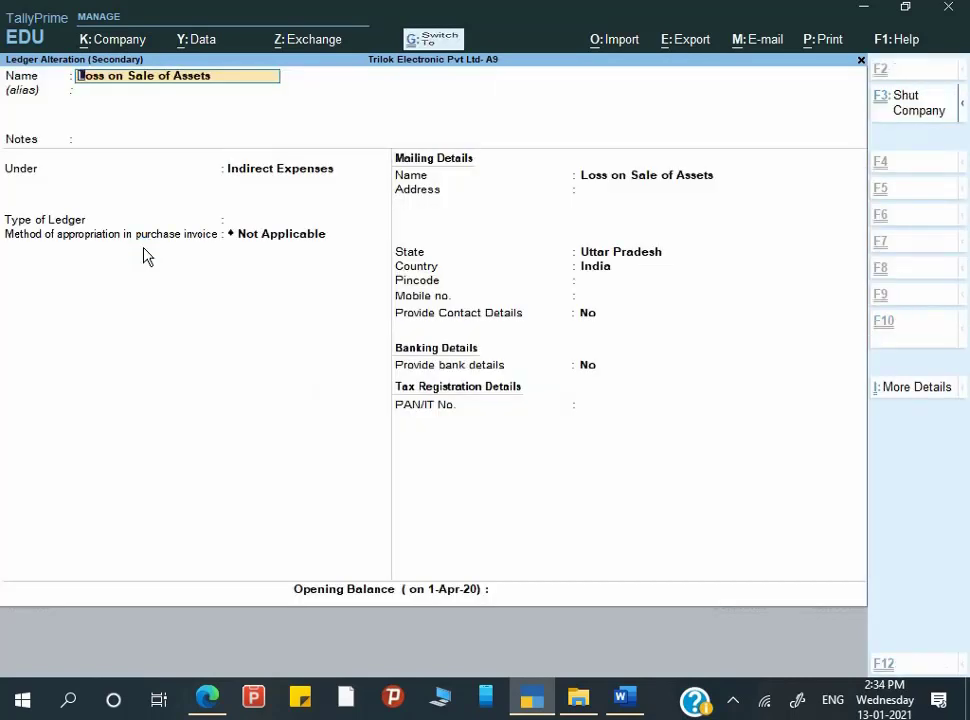
pyautogui.hotkey('ctrl', 'a')
pyautogui.press('Return')
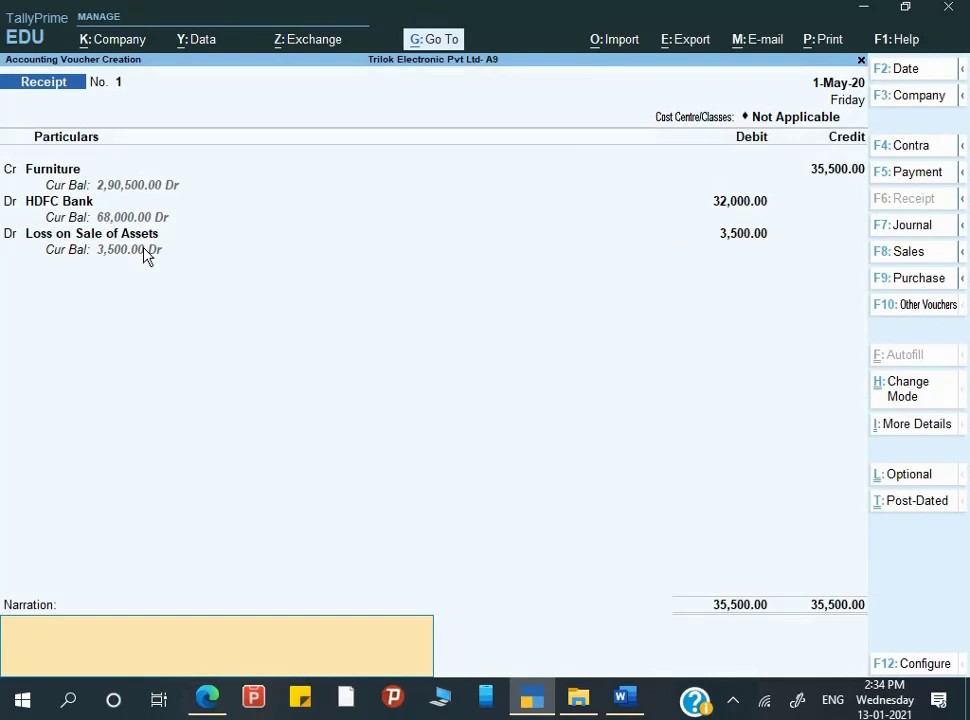
# Step: Enter the narration "Being old furniture sold" and accept the receipt voucher
pyautogui.write('Being old furnitu')
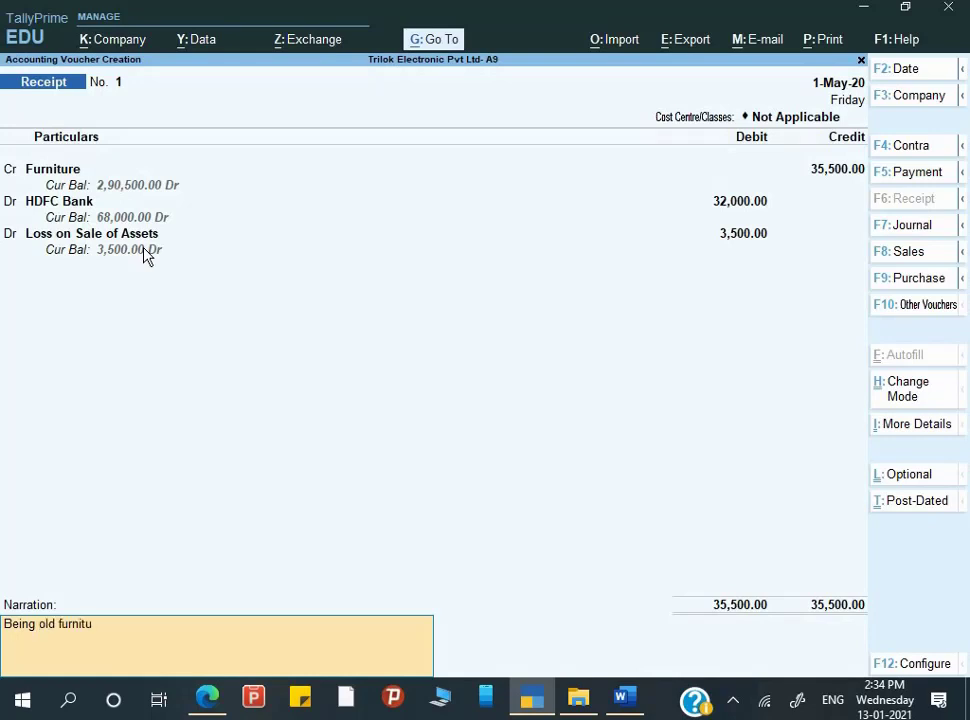
pyautogui.write('re sold')
pyautogui.press('Return')
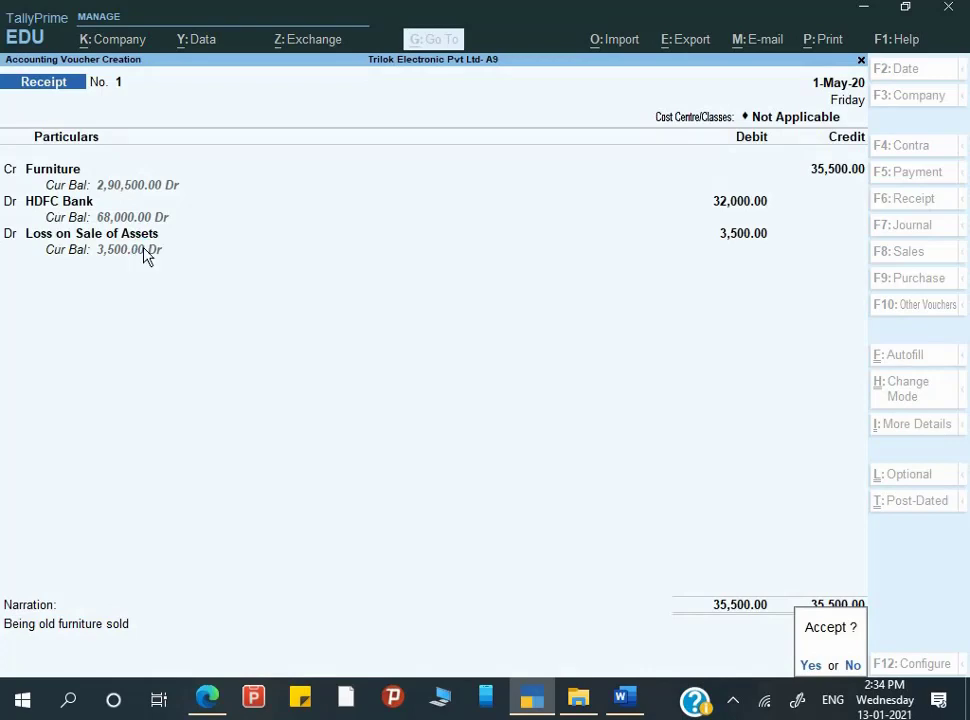
pyautogui.press('Return')
# Step: Switch to the Word assignment document and read Q.7 about the office furniture purchase by cheque
pyautogui.hotkey('alt', 'Tab')
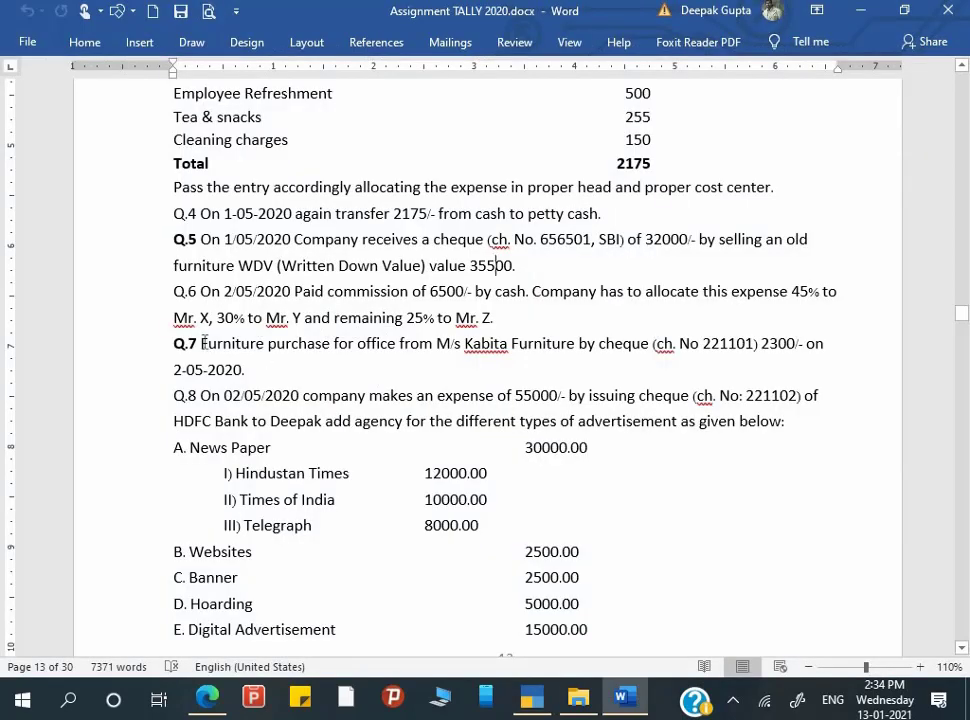
pyautogui.moveTo(203, 343); pyautogui.dragTo(510, 343)
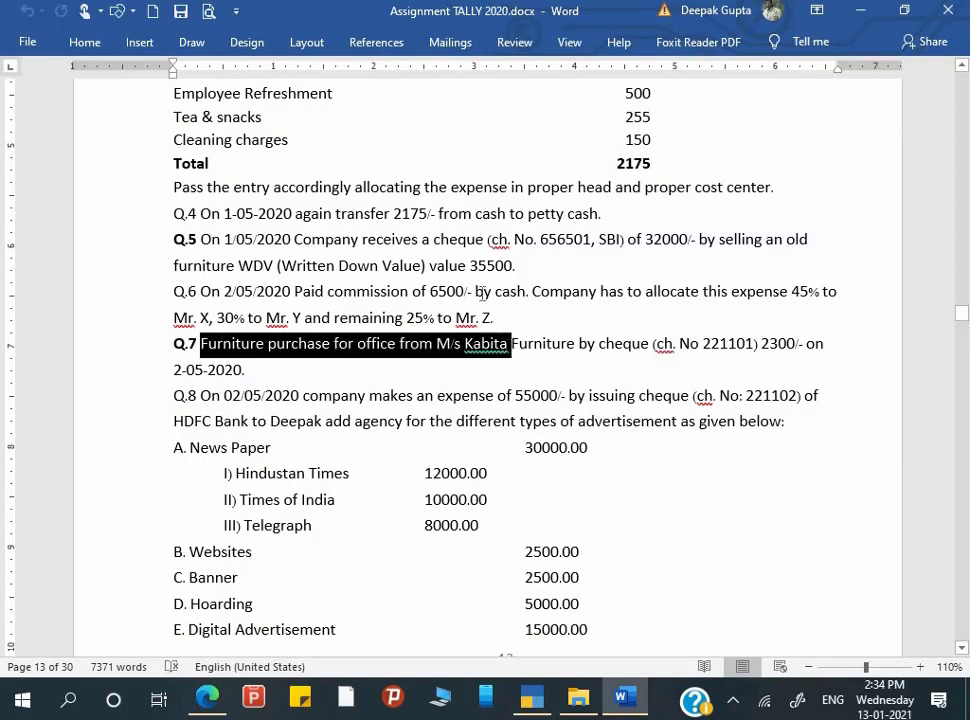
pyautogui.click(577, 345)
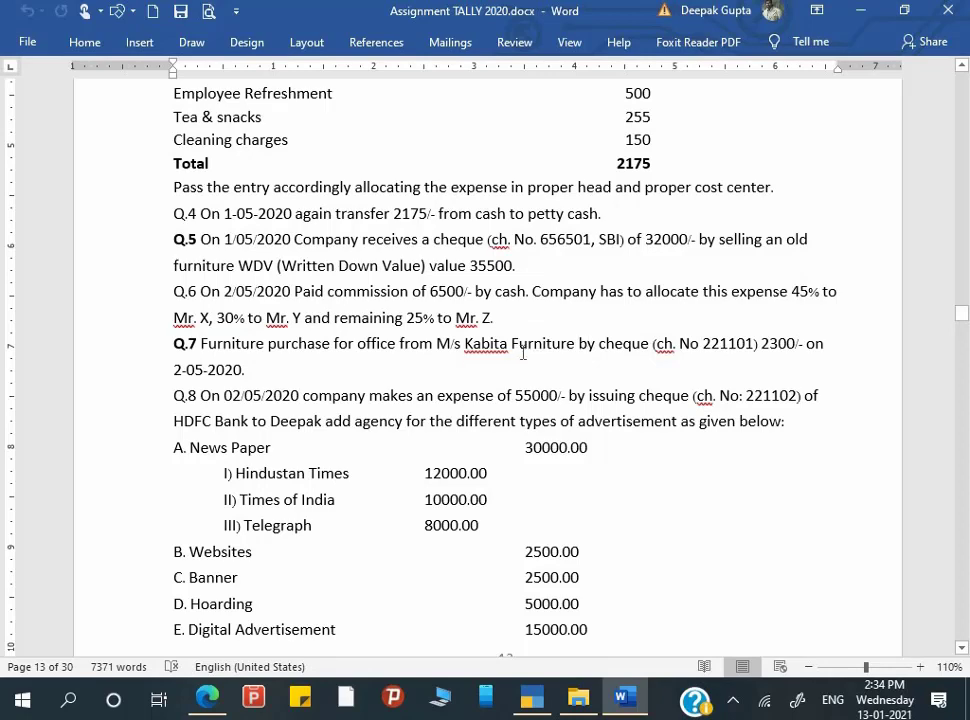
pyautogui.click(590, 345)
pyautogui.press('alt')
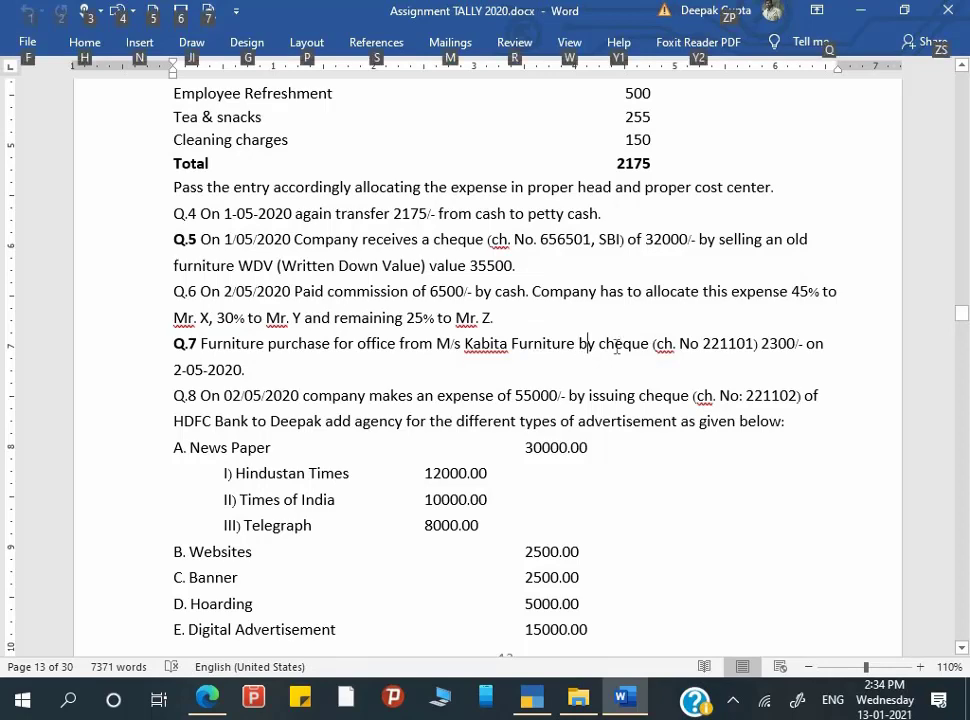
# Step: Switch back to TallyPrime and start a purchase voucher
pyautogui.hotkey('alt', 'Tab')
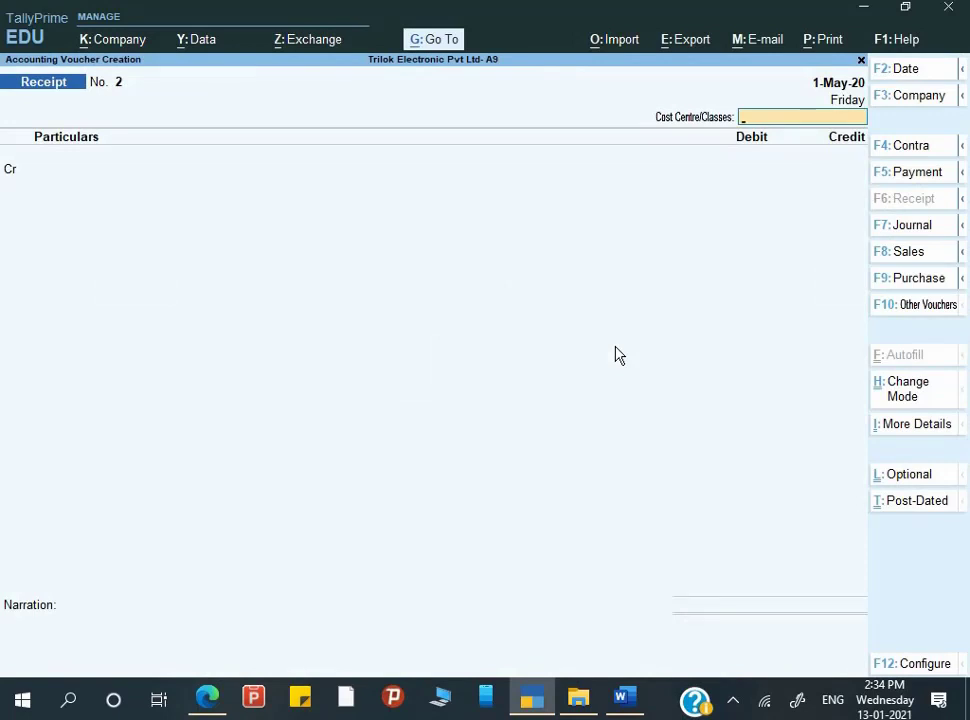
pyautogui.press('F9')
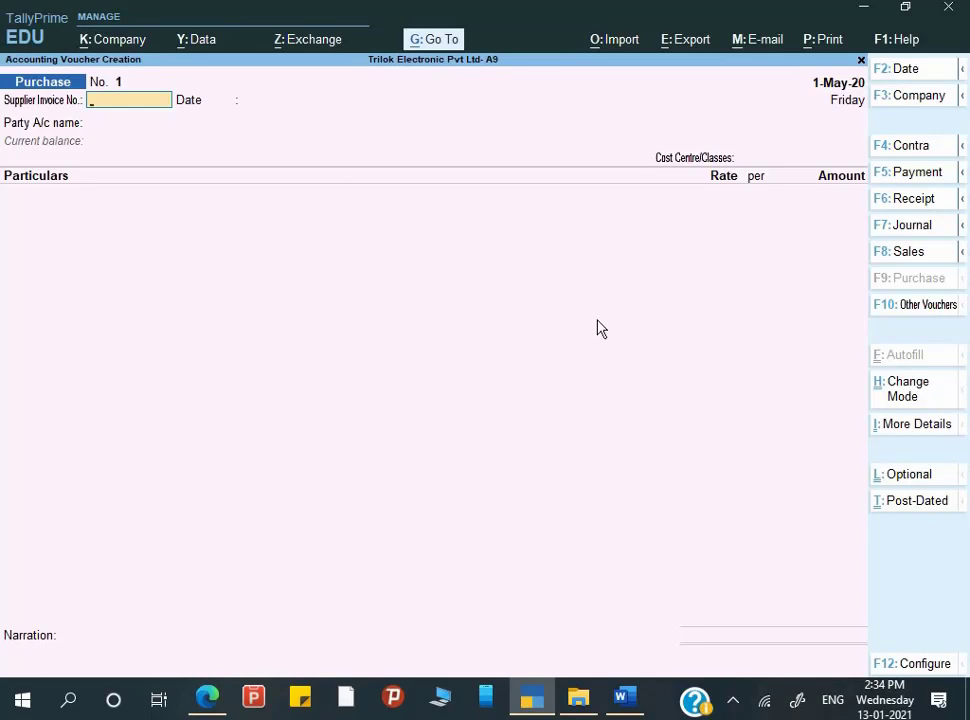
pyautogui.click(908, 389)
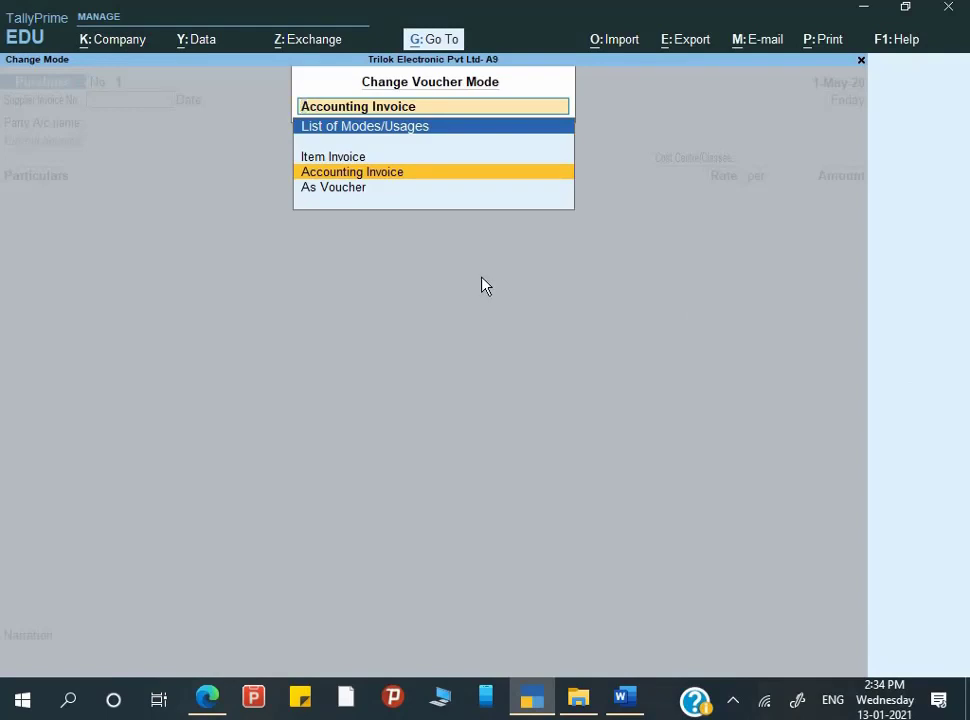
pyautogui.press('Escape')
pyautogui.press('Escape')
pyautogui.press('Escape')
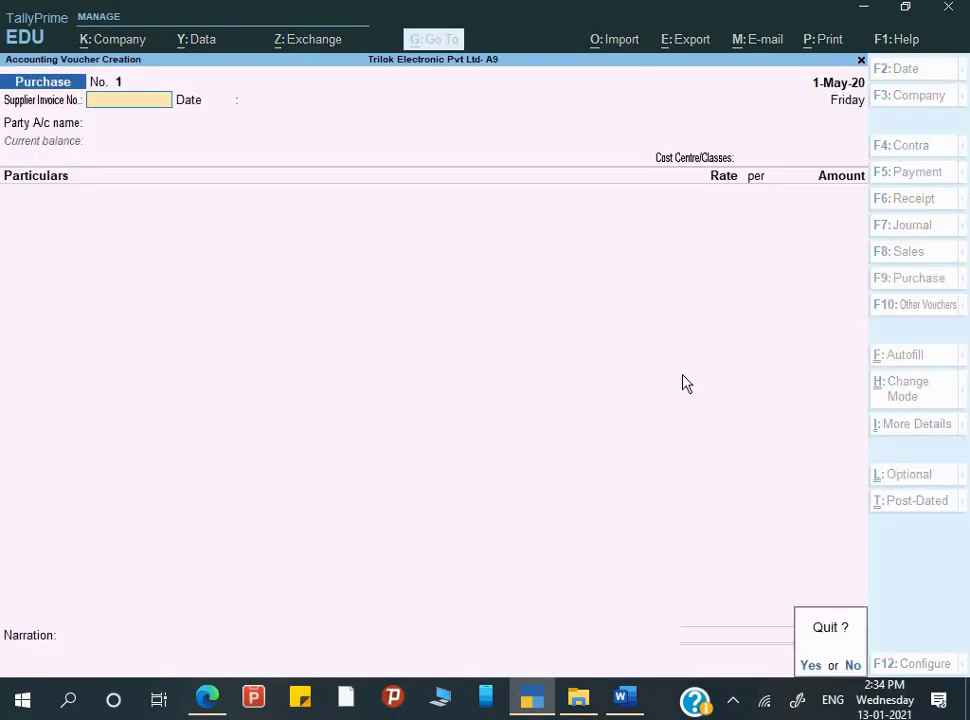
pyautogui.press('n')
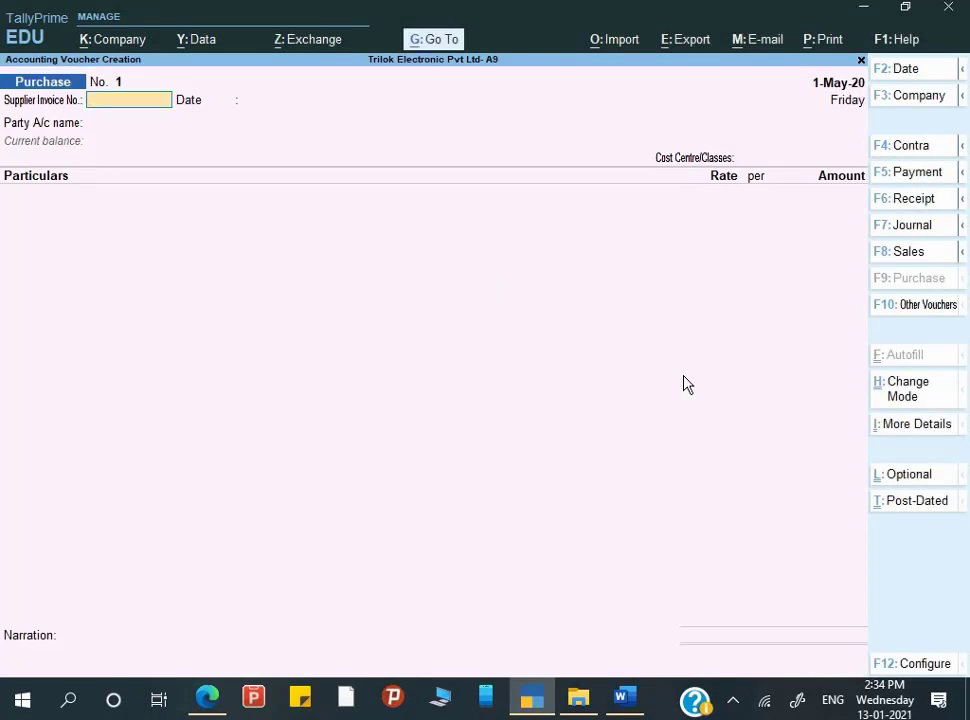
# Step: Choose Accounting Invoice as the mode of the purchase voucher
pyautogui.hotkey('ctrl', 'h')
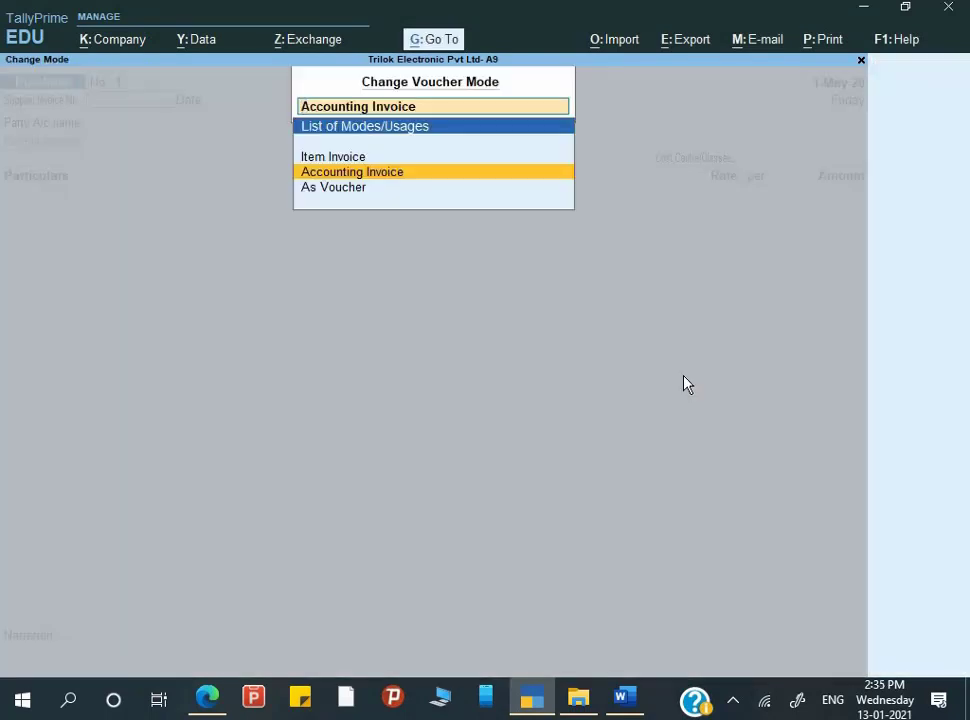
pyautogui.press('Up')
pyautogui.press('Down')
pyautogui.press('Up')
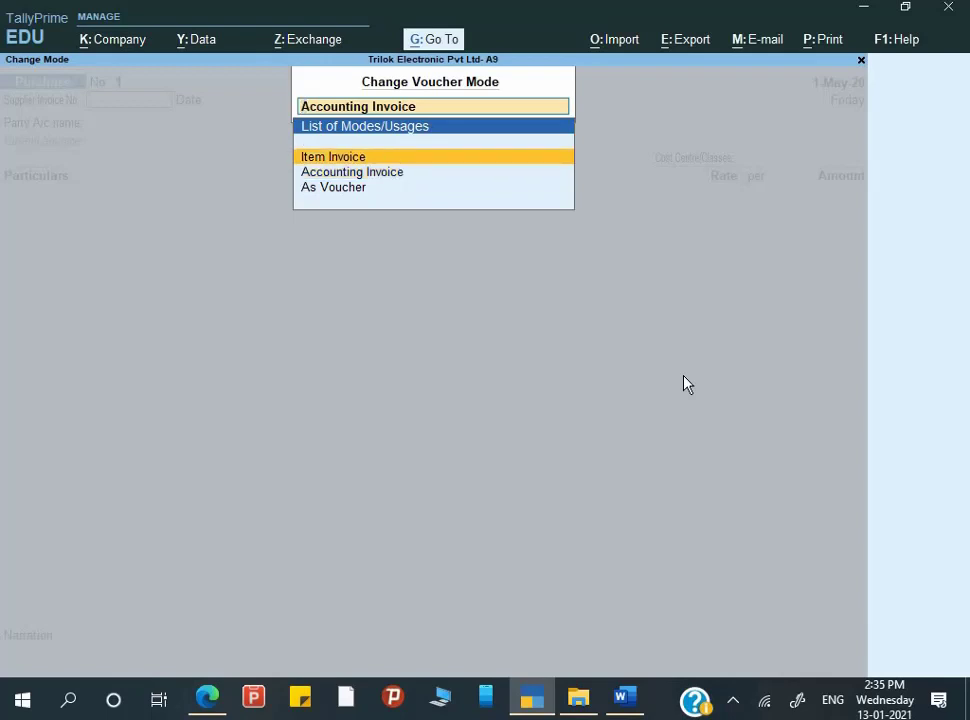
pyautogui.press('Down')
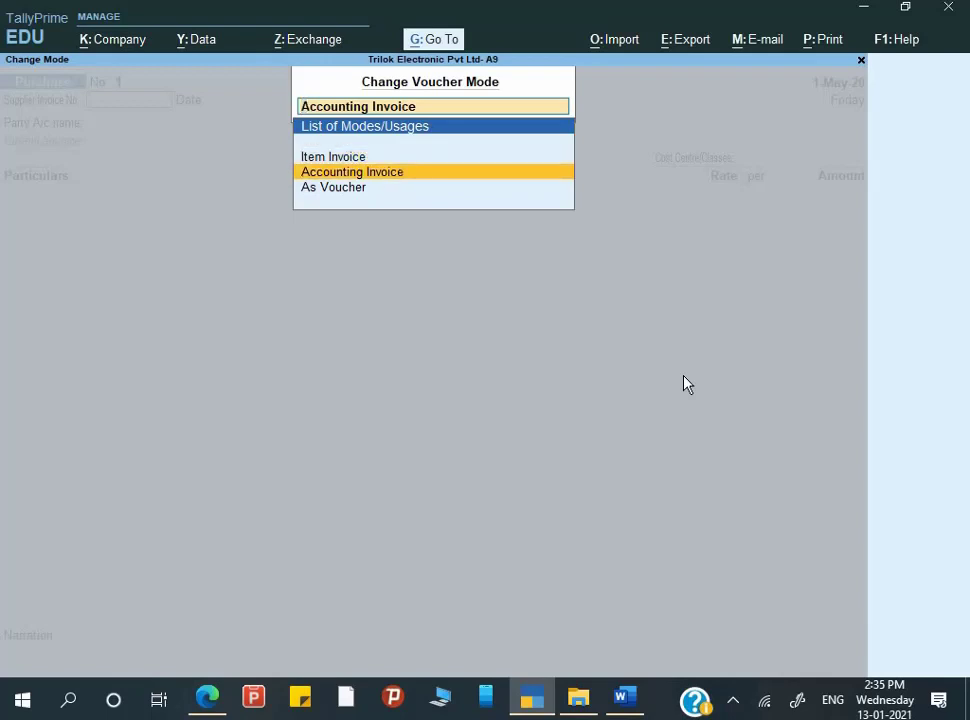
pyautogui.press('Return')
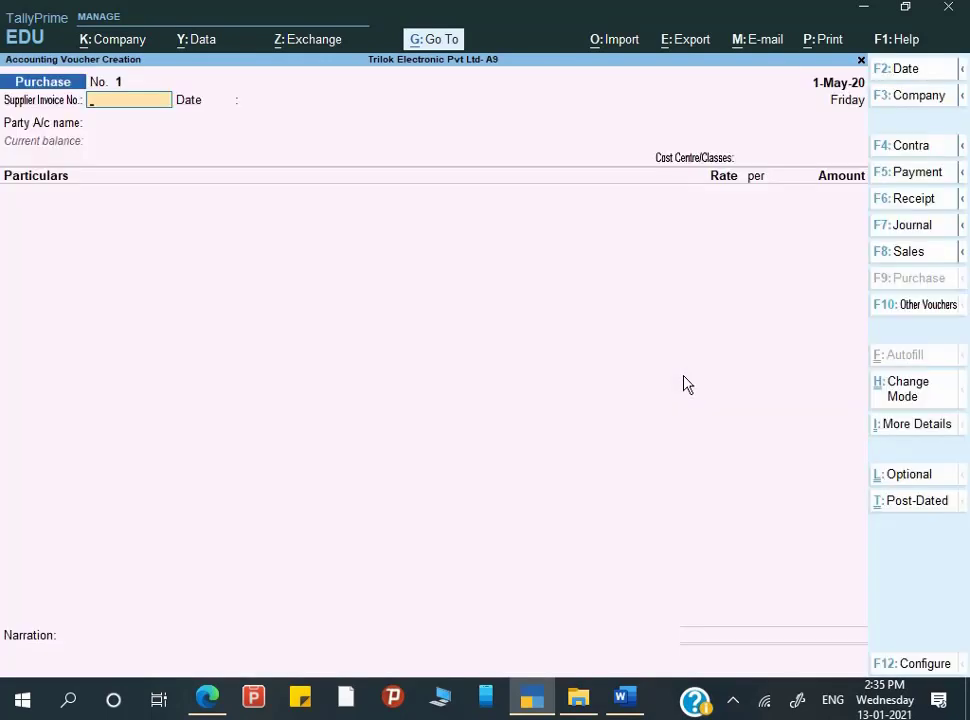
# Step: Leave the supplier invoice number and date blank, and set the voucher date to 2-5-2020 after checking Q.7 in the Word document
pyautogui.press('Return')
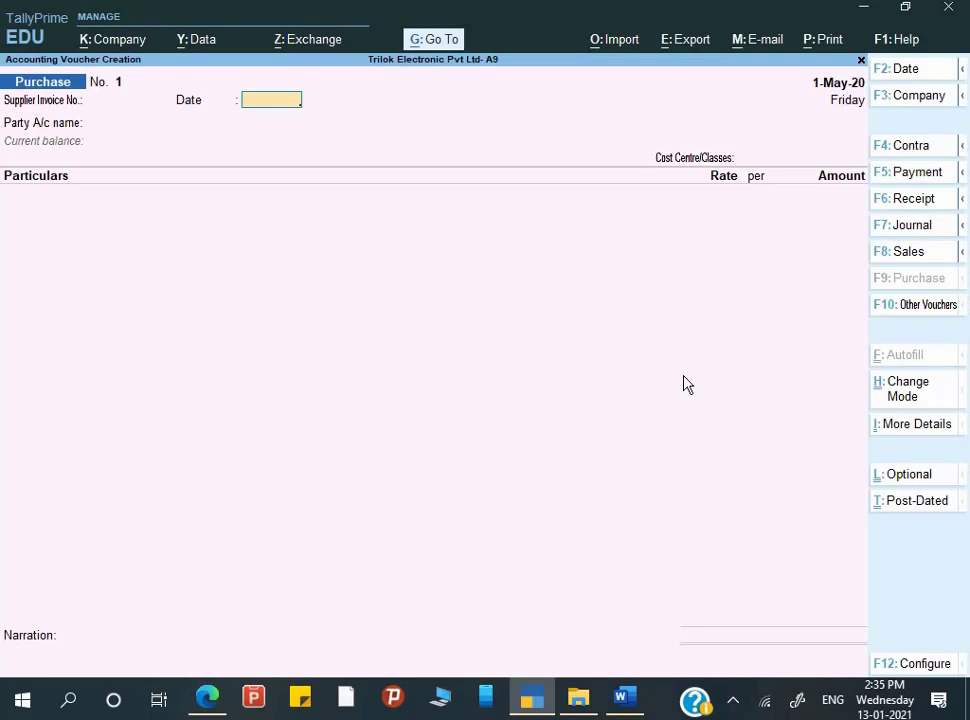
pyautogui.press('Return')
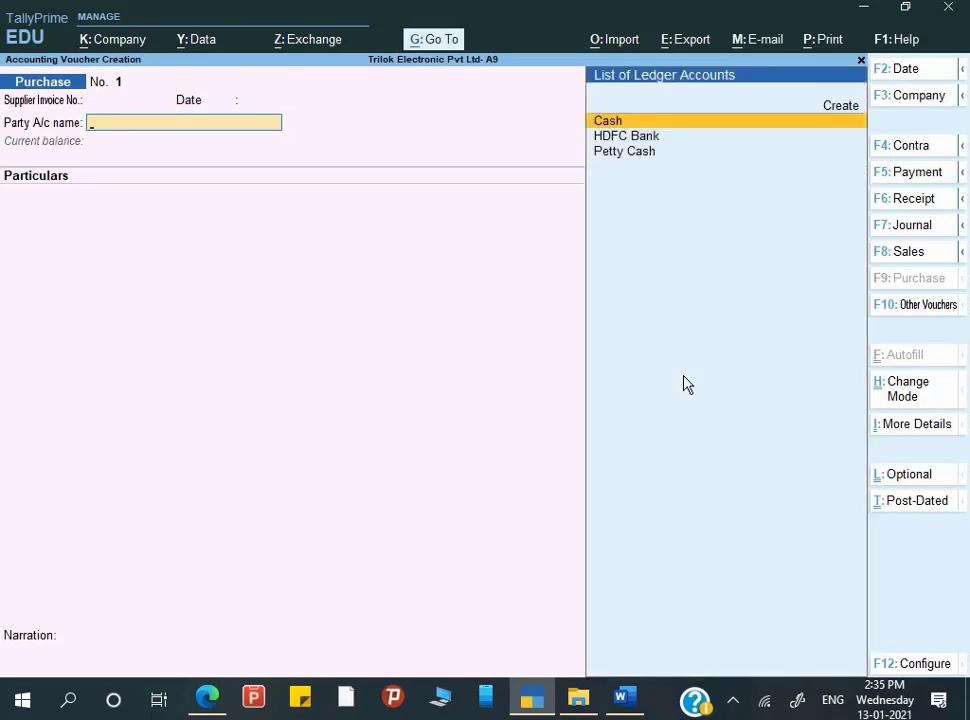
pyautogui.hotkey('alt', 'Tab')
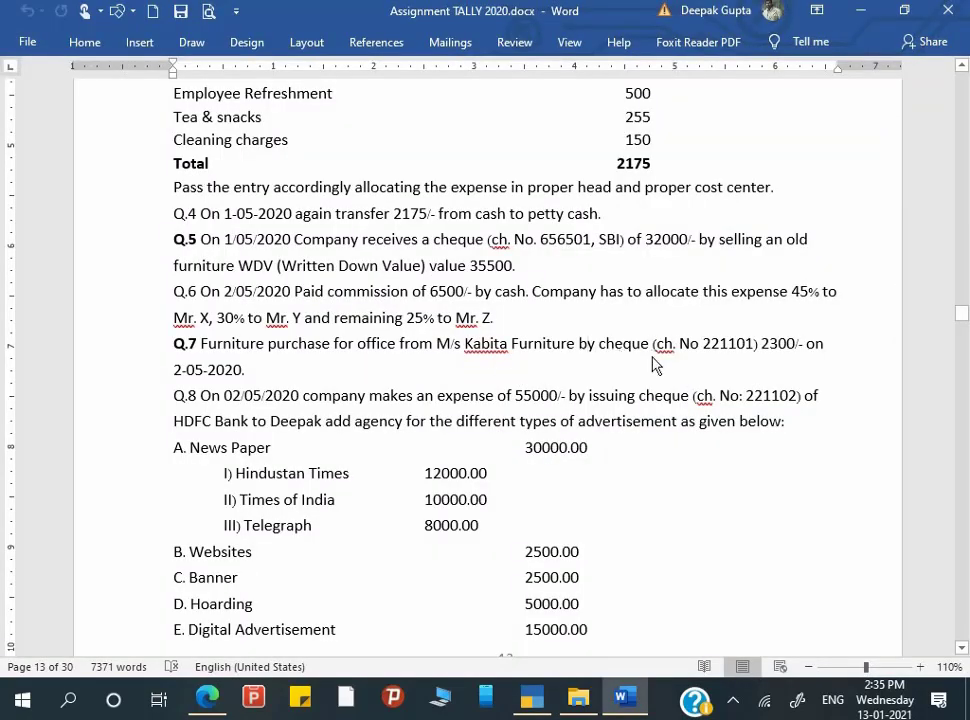
pyautogui.hotkey('alt', 'Tab')
pyautogui.hotkey('alt', 'Tab')
pyautogui.hotkey('alt', 'Tab')
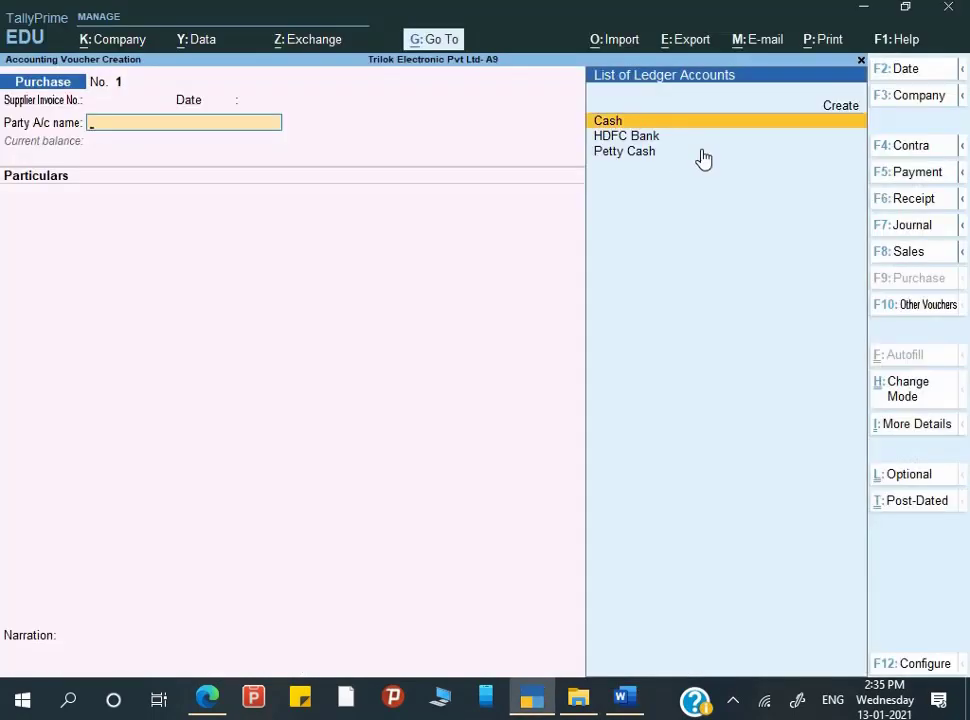
pyautogui.press('F2')
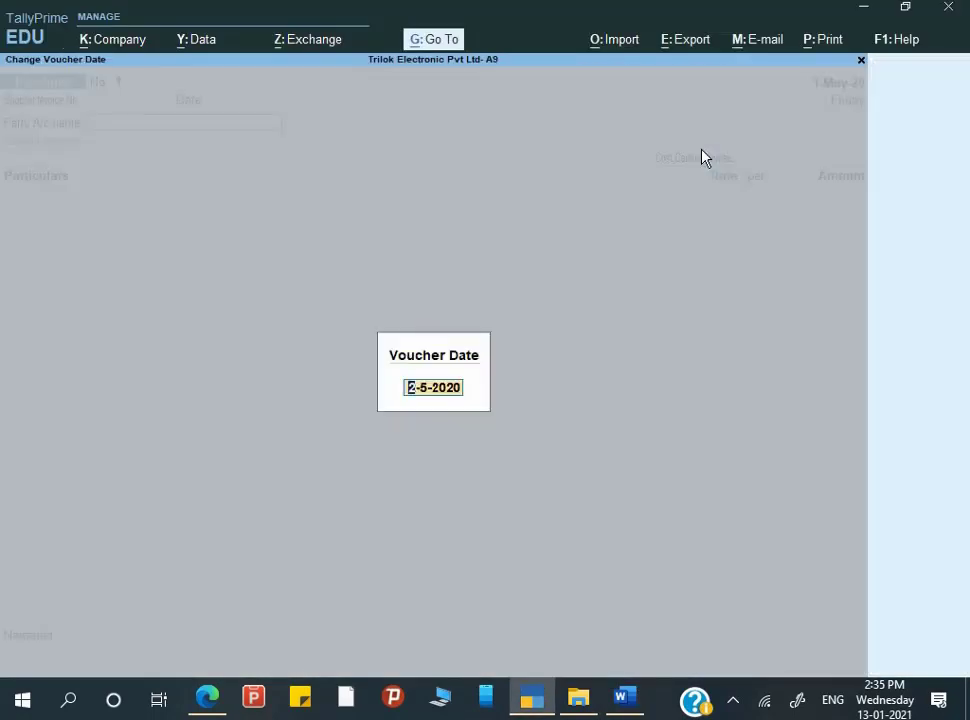
pyautogui.press('Return')
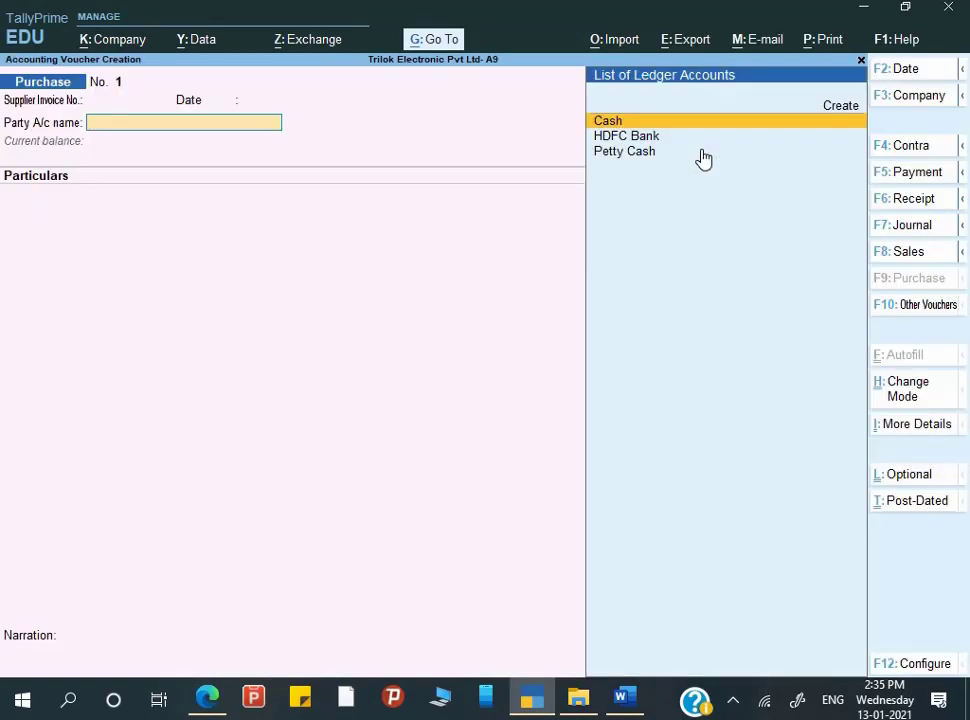
# Step: Select HDFC Bank as the purchase's party account and leave all receipt and order details blank
pyautogui.click(700, 147)
pyautogui.press('Return')
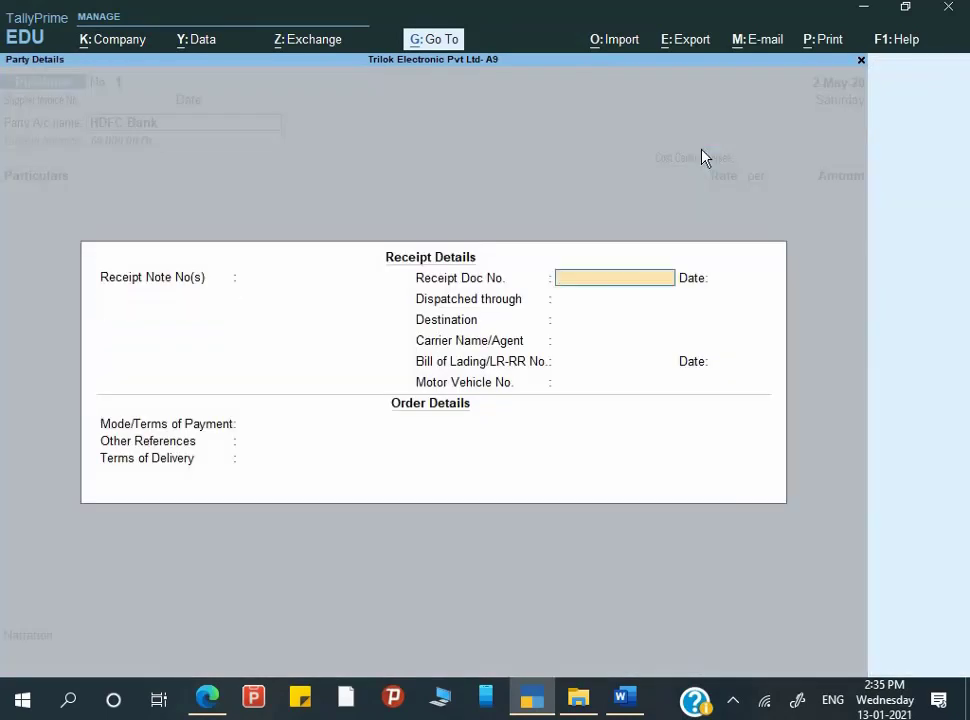
pyautogui.press('Return')
pyautogui.press('Return')
pyautogui.press('Return')
pyautogui.press('Return')
pyautogui.press('Return')
pyautogui.press('Return')
pyautogui.press('Return')
pyautogui.press('Return')
pyautogui.press('Return')
pyautogui.press('Return')
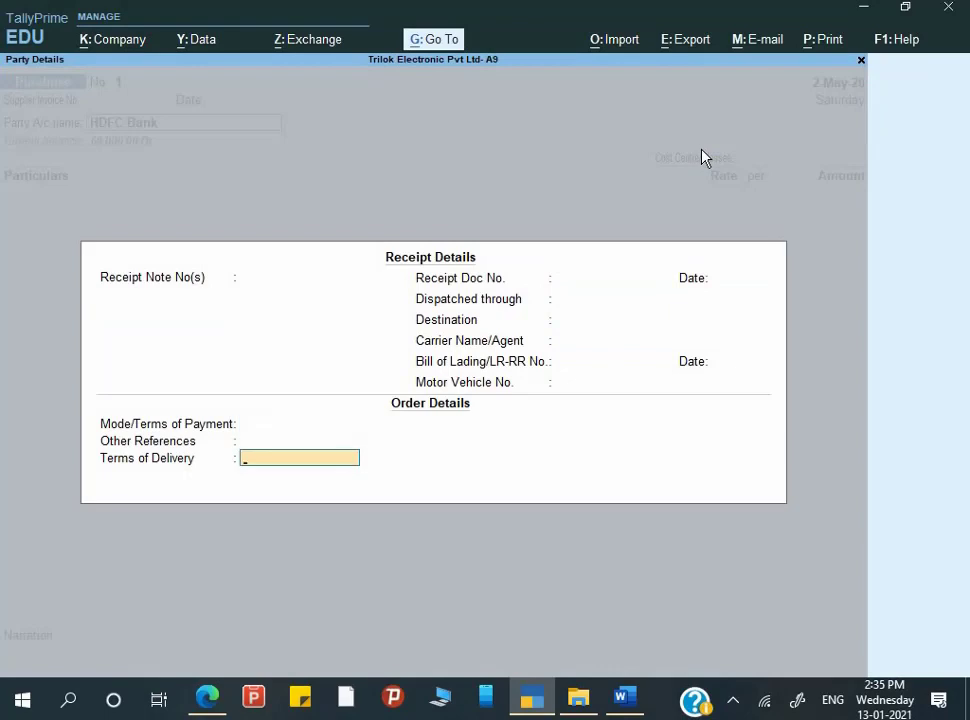
# Step: Copy M/s Kabita Furniture from Q.7 in the Word document into the purchase's party details as a new supplier, keeping Uttar Pradesh and India
pyautogui.hotkey('alt', 'Tab')
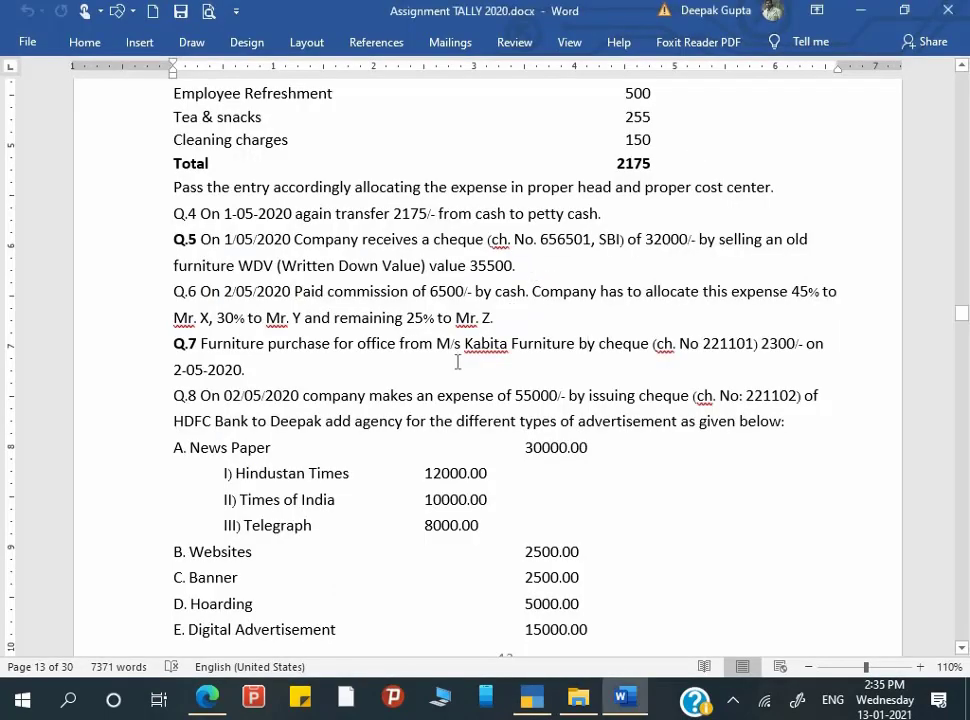
pyautogui.moveTo(437, 343); pyautogui.dragTo(563, 348)
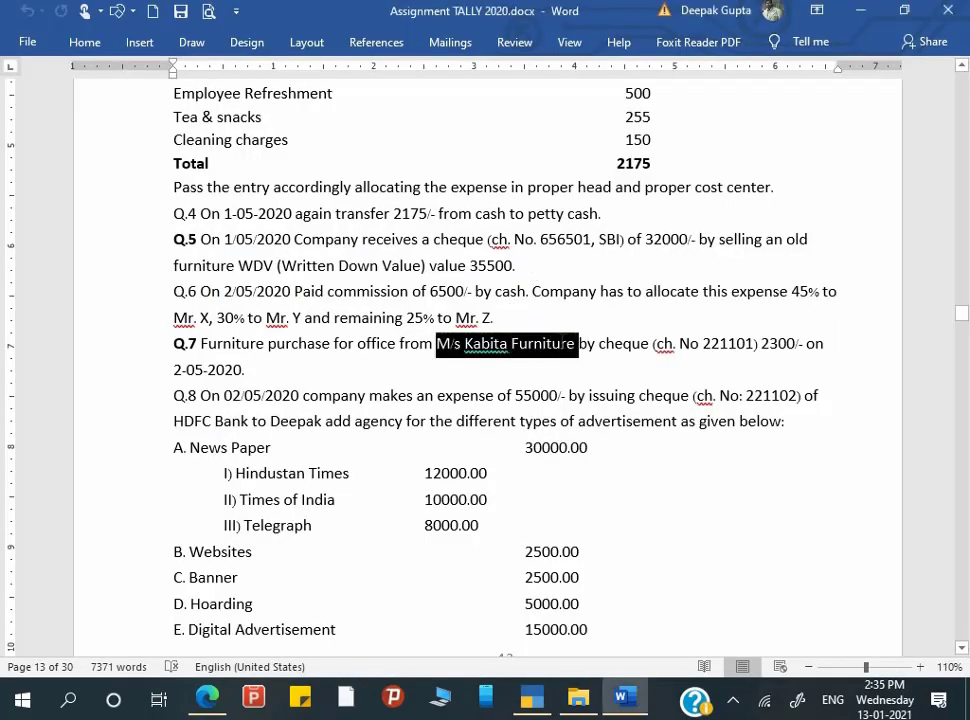
pyautogui.hotkey('alt', 'Tab')
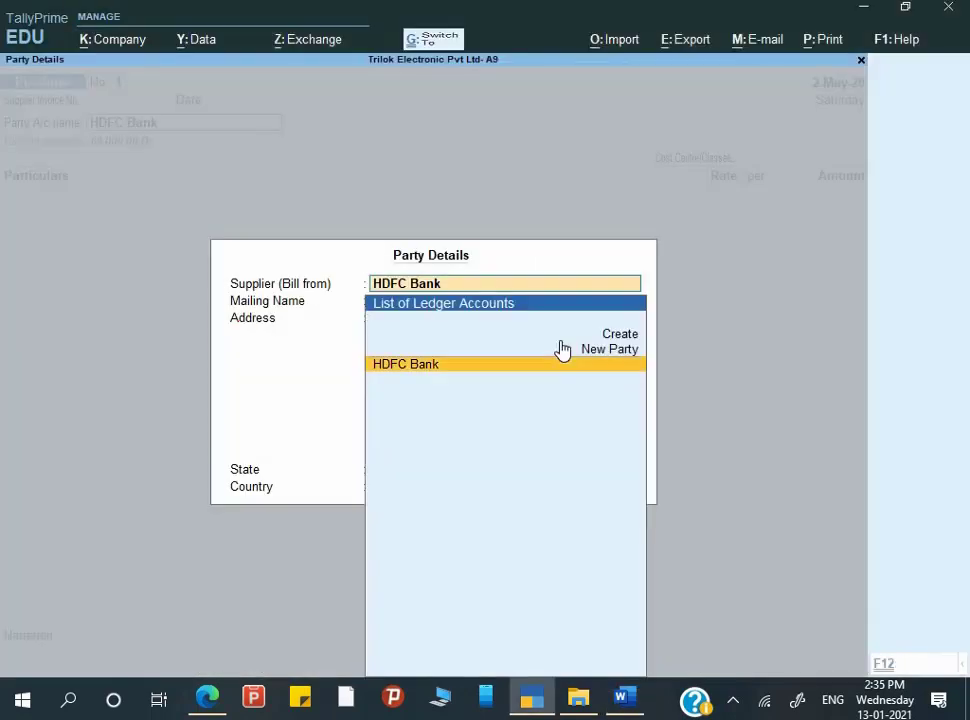
pyautogui.hotkey('ctrl', 'alt', 'v')
pyautogui.press('Return')
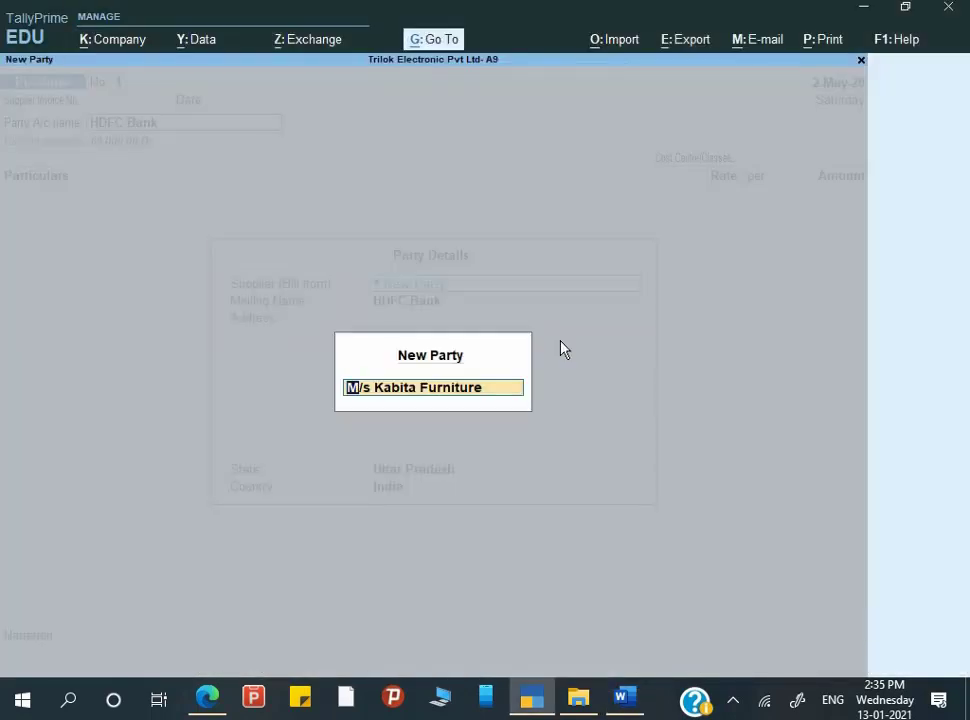
pyautogui.press('Return')
pyautogui.press('Return')
pyautogui.press('Return')
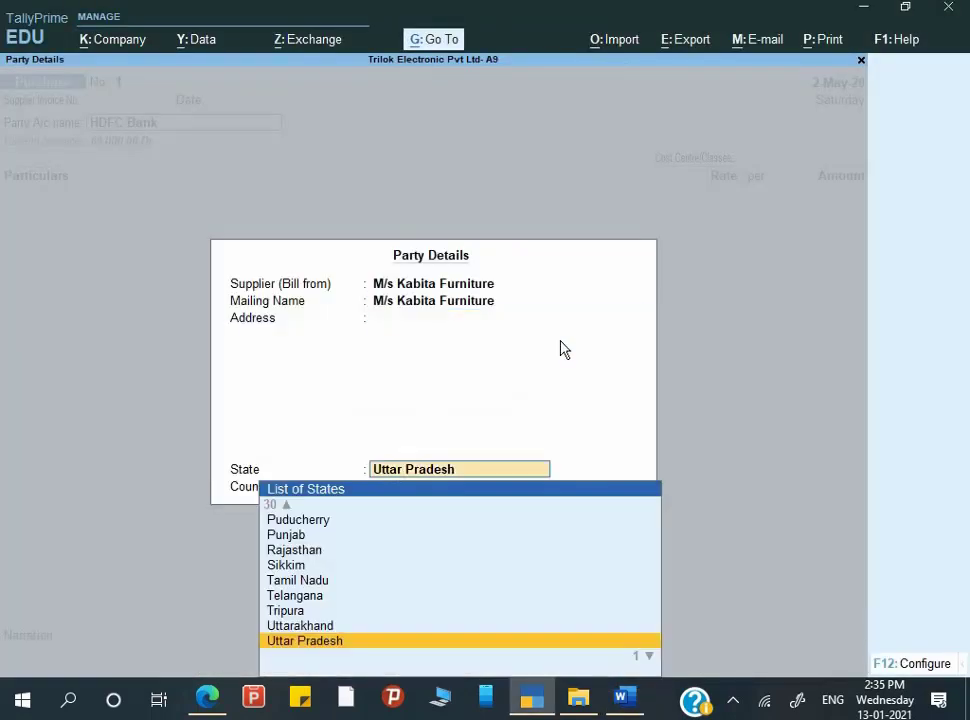
pyautogui.press('Return')
pyautogui.press('Return')
pyautogui.press('Return')
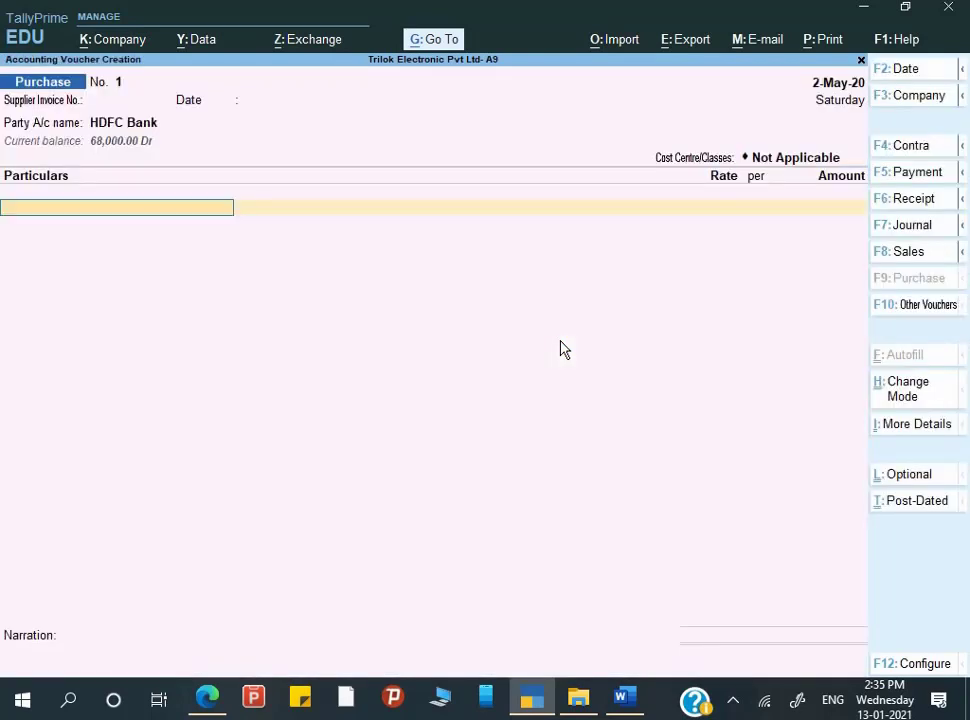
# Step: Add the Furniture ledger to the purchase voucher with an amount of 2300 and end the particulars there
pyautogui.press('space')
pyautogui.press('Down')
pyautogui.press('Down')
pyautogui.press('Down')
pyautogui.press('Down')
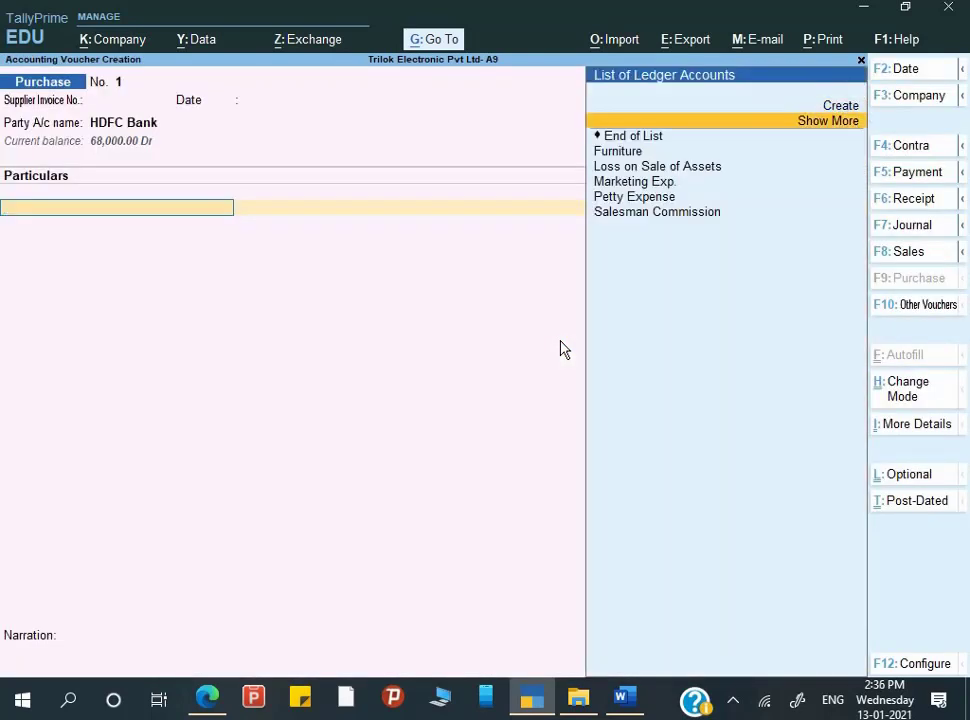
pyautogui.press('Return')
pyautogui.write('2300')
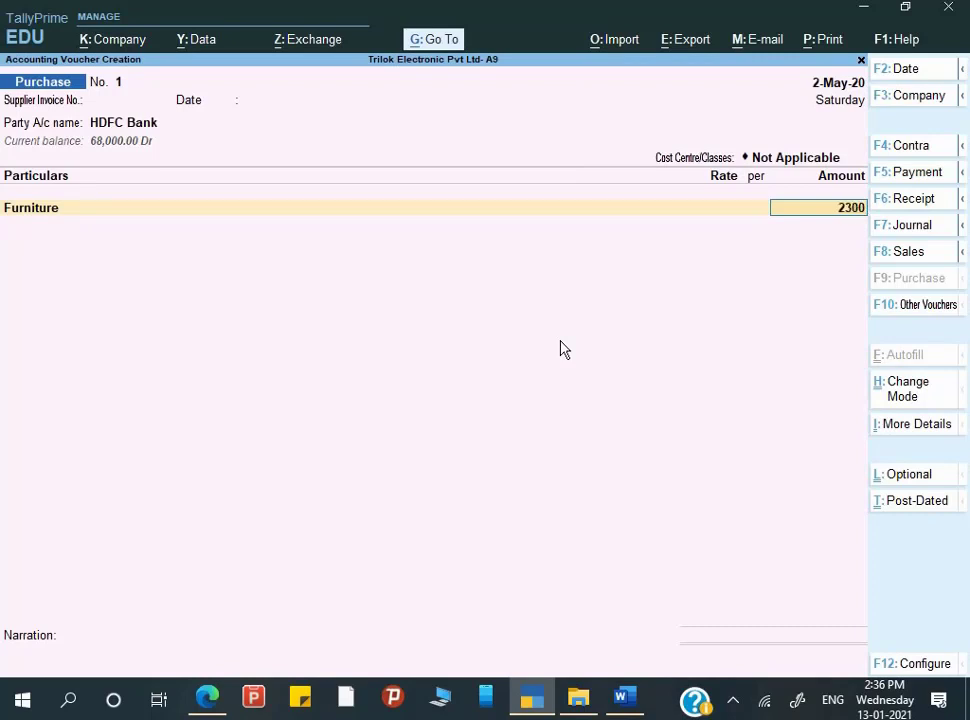
pyautogui.press('Return')
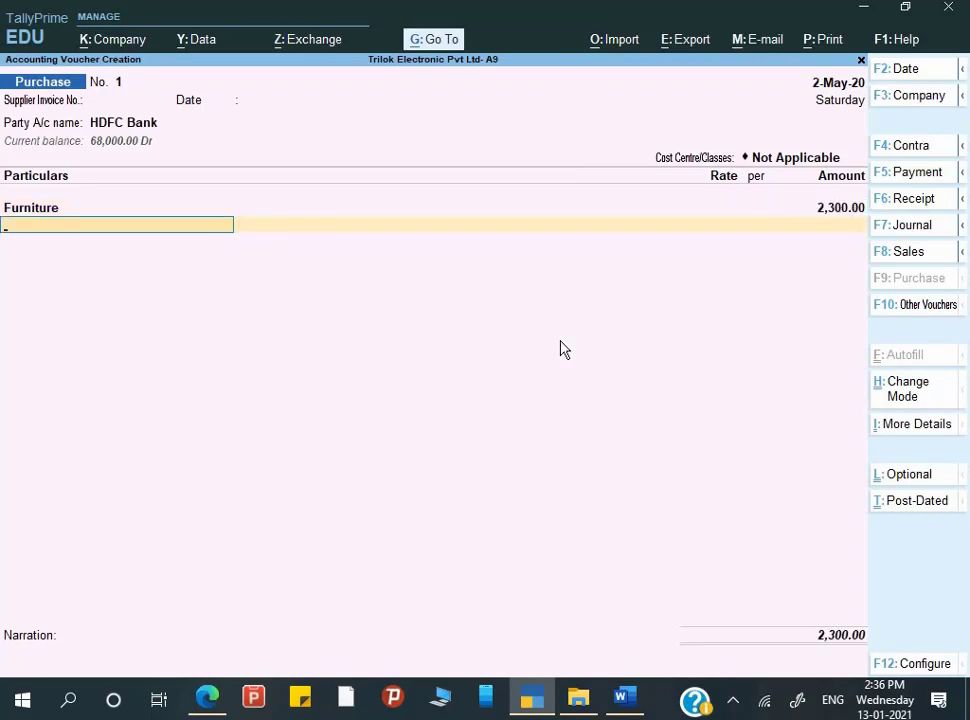
pyautogui.press('Return')
# Step: Allocate the HDFC Bank amount to A/c Payee cheque 221101 dated 2-May-20, checking the cheque number in Q.7 of the Word document
pyautogui.press('Return')
pyautogui.press('Return')
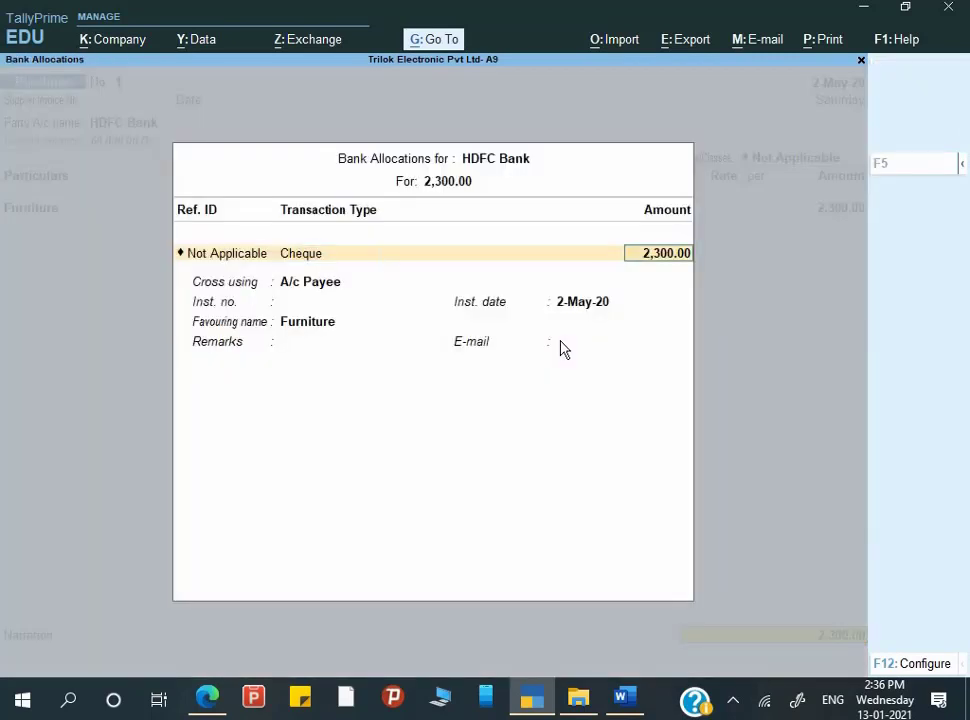
pyautogui.press('Return')
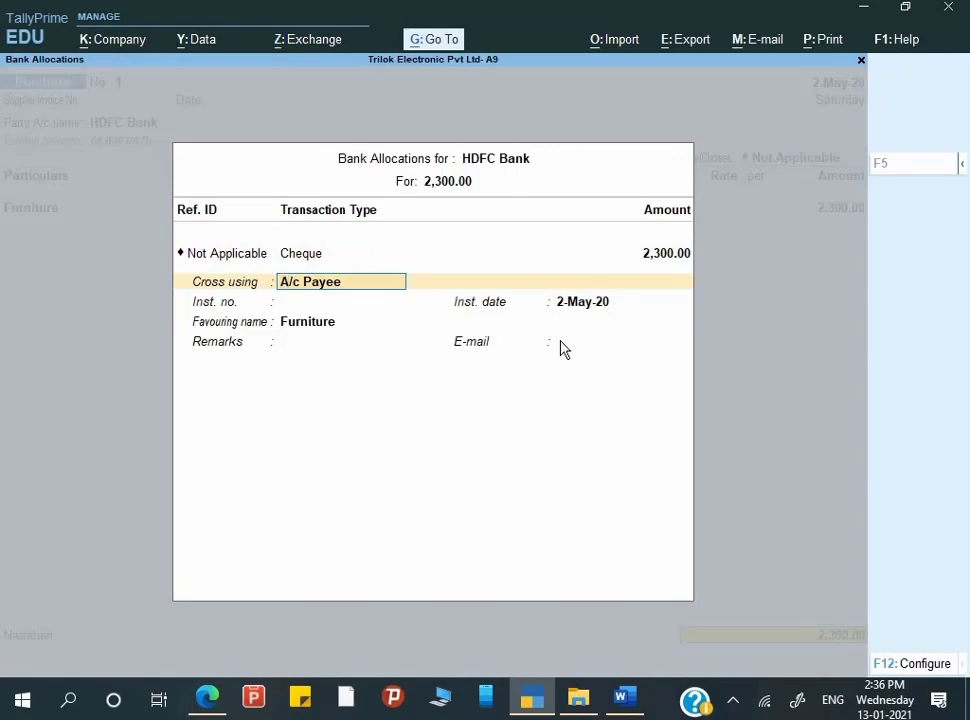
pyautogui.press('Return')
pyautogui.hotkey('alt', 'Tab')
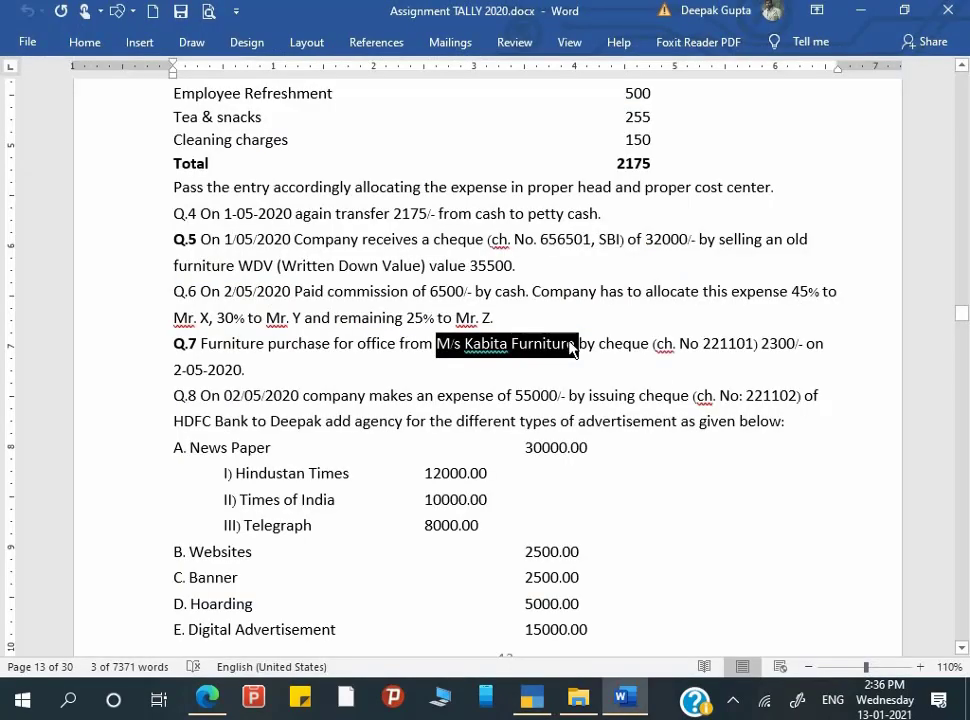
pyautogui.hotkey('alt', 'Tab')
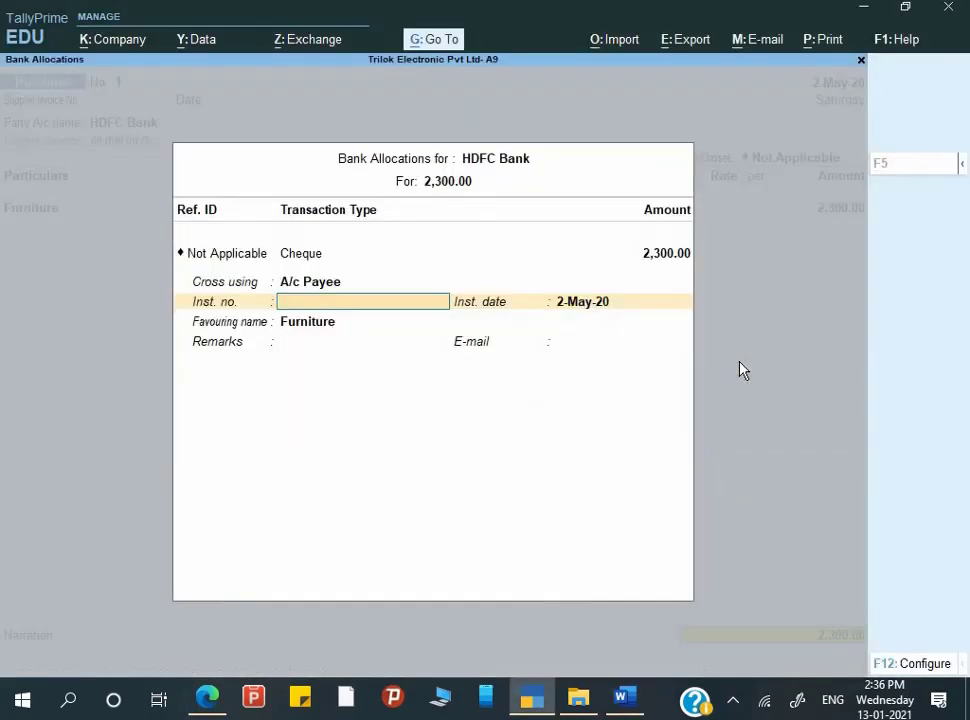
pyautogui.write('221101')
pyautogui.press('Return')
pyautogui.press('Return')
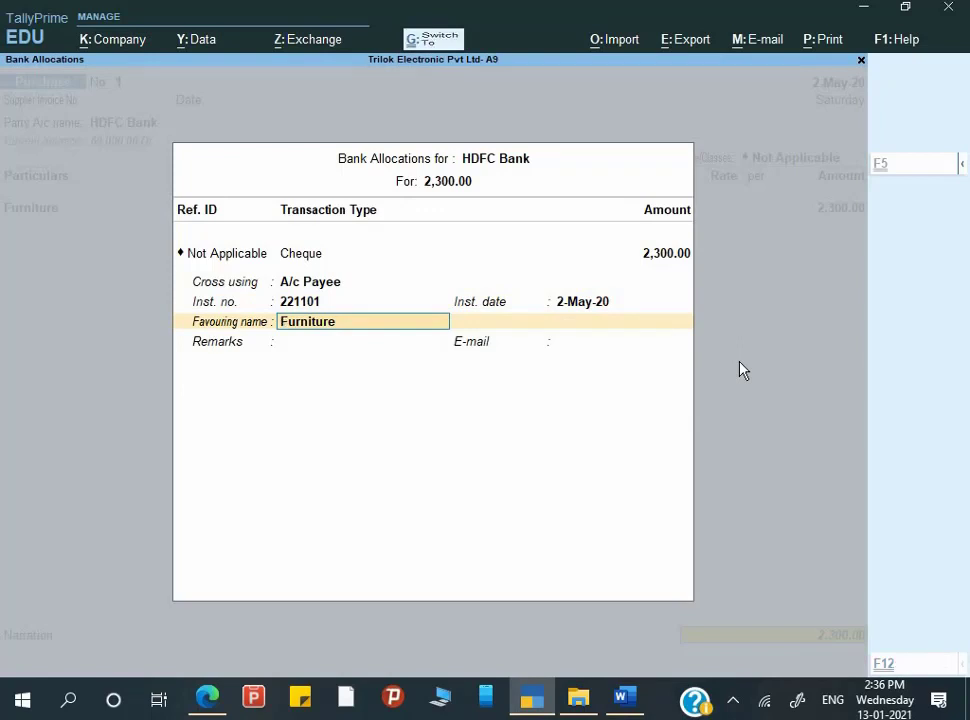
# Step: Make the cheque payable to M/s Kabita Furniture and leave its remarks and e-mail blank
pyautogui.write('M/s Kabita Furniture')
pyautogui.press('Return')
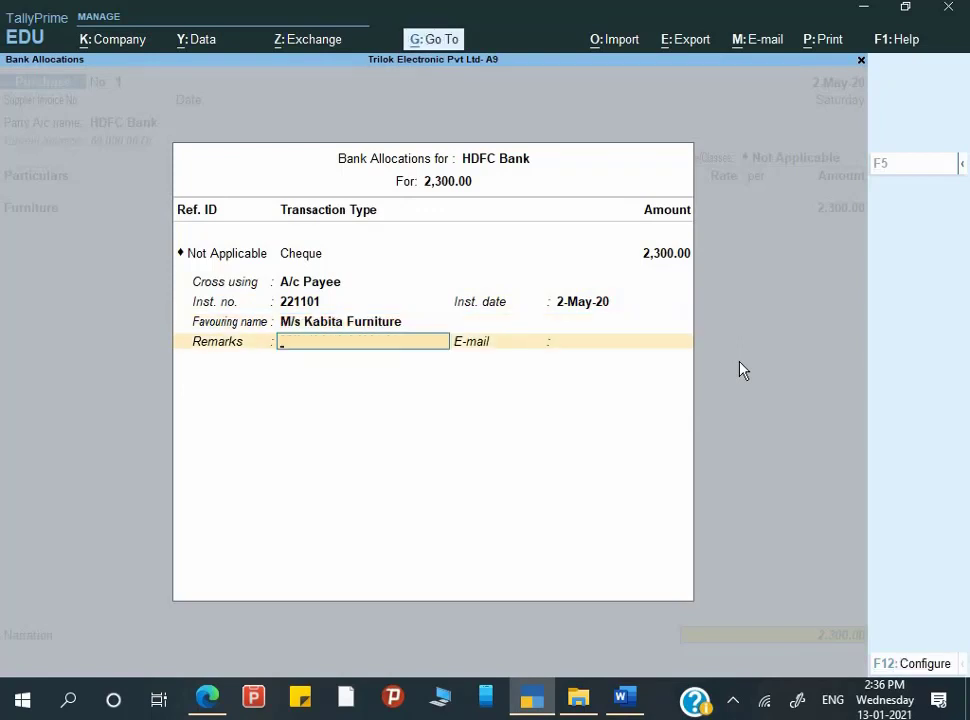
pyautogui.press('Return')
pyautogui.press('Return')
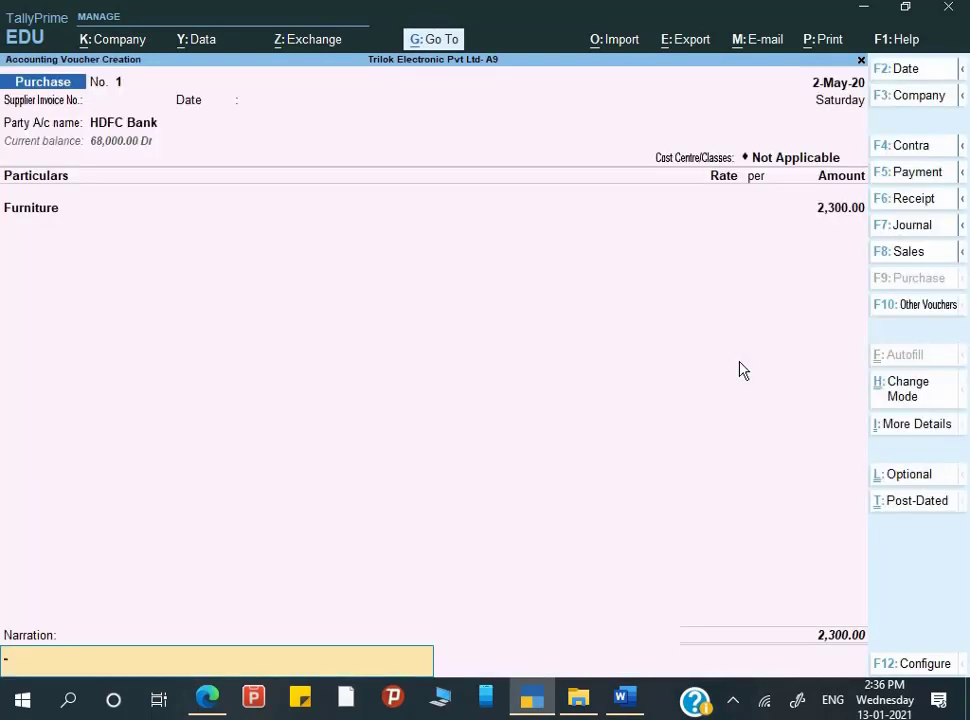
# Step: Enter the narration "Being furniture purchase" and save the purchase voucher
pyautogui.write('Being furniture pur')
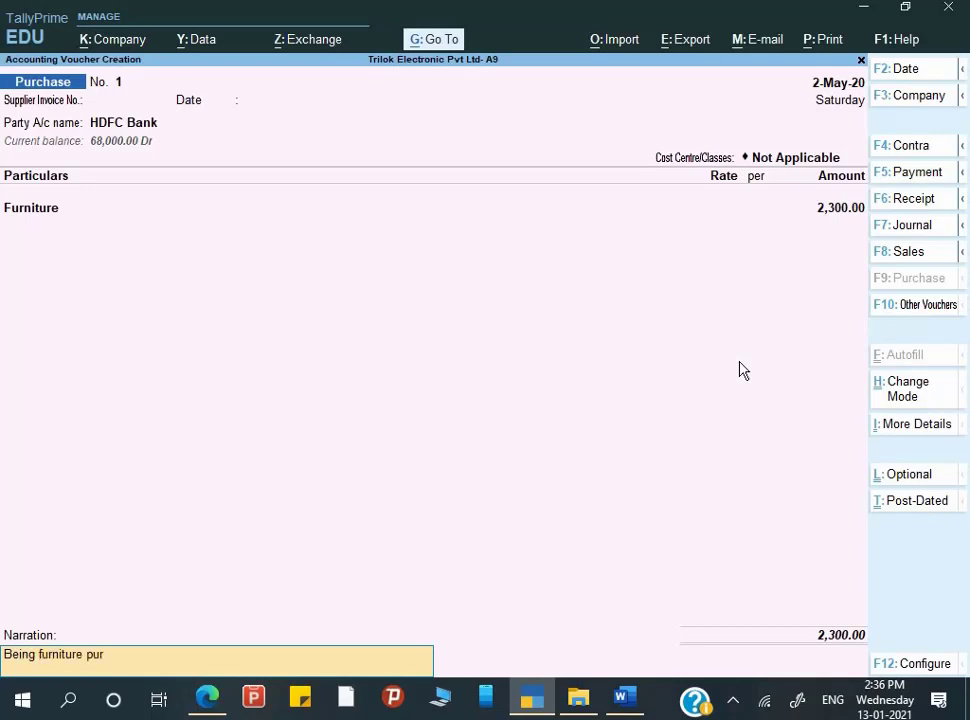
pyautogui.write('chase')
pyautogui.press('Return')
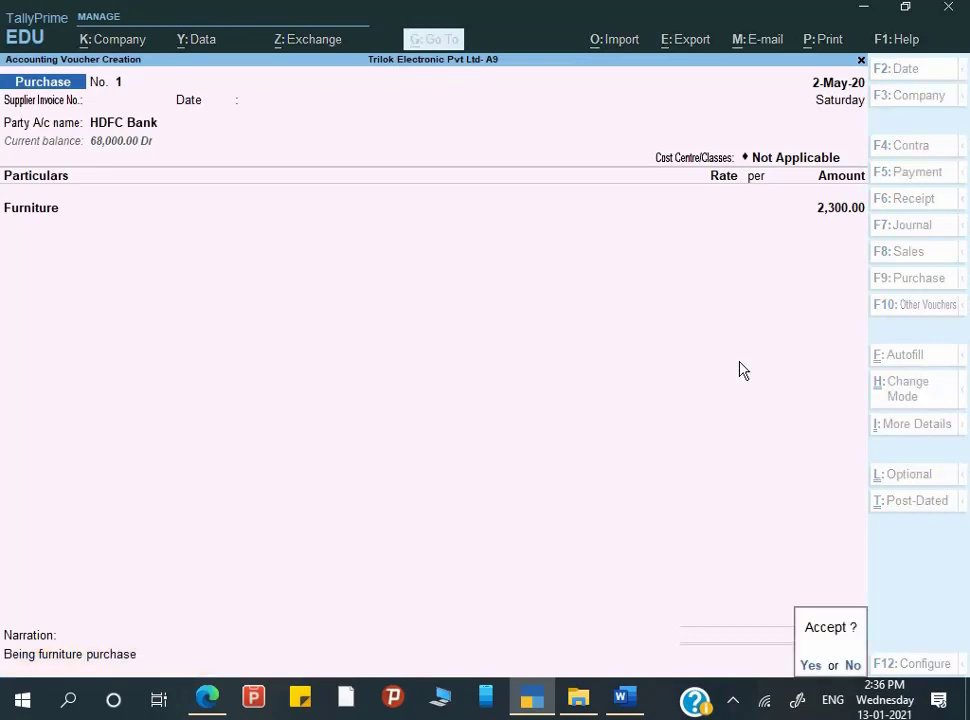
pyautogui.press('Return')
# Step: Switch to the Word document and read the Q.8 advertisement expense and the Q.9 cash withdrawal
pyautogui.hotkey('alt', 'Tab')
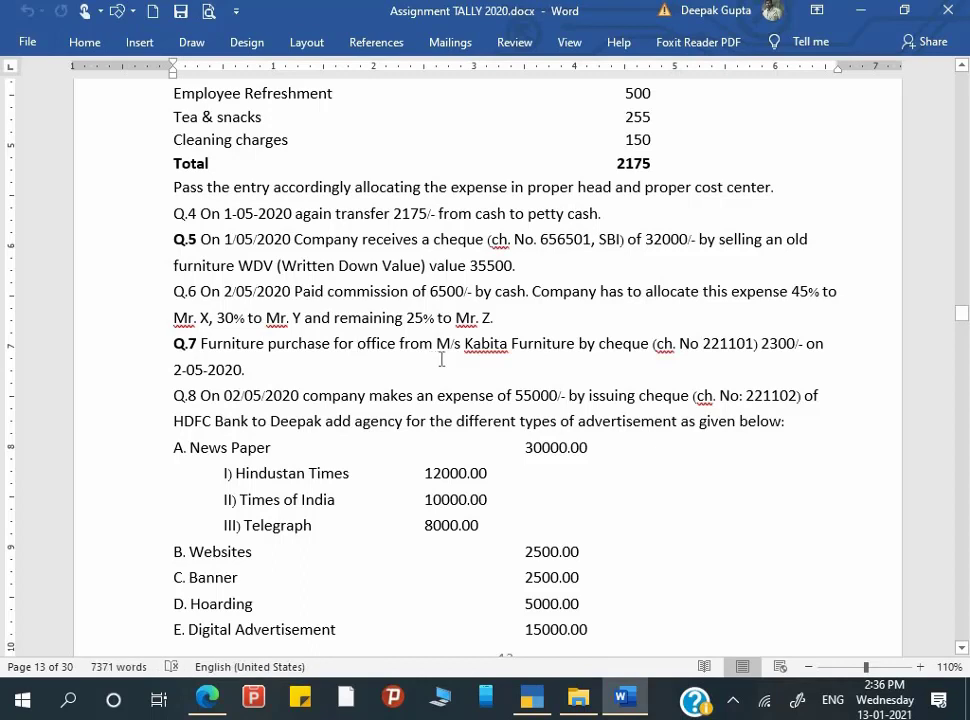
pyautogui.click(220, 395)
pyautogui.click(197, 402)
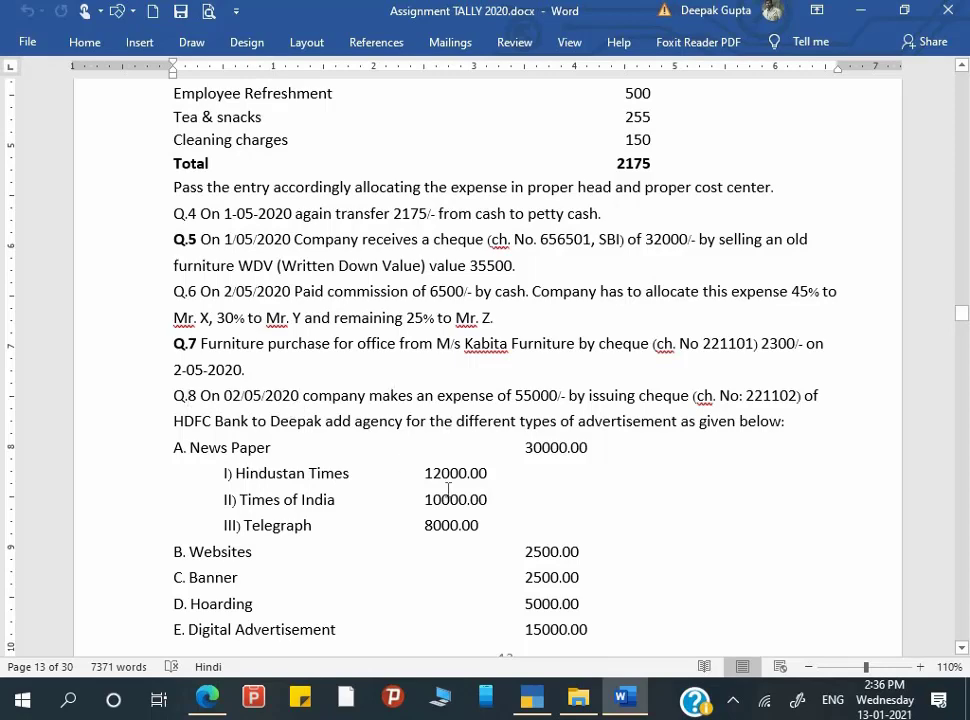
pyautogui.scroll(-1, 448, 489)
pyautogui.scroll(-5, 448, 489)
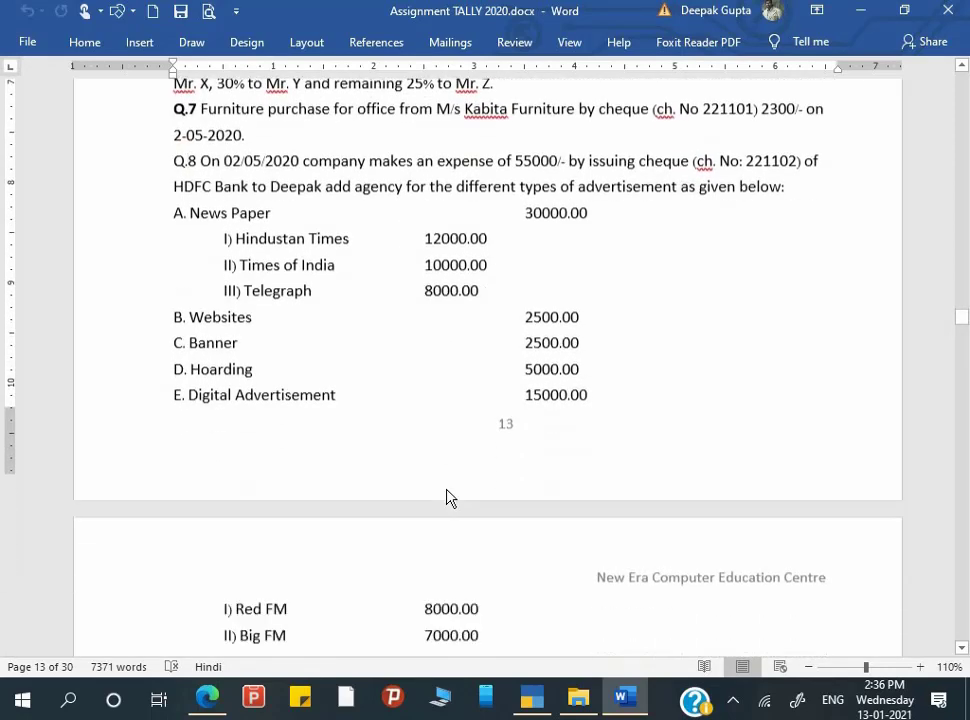
pyautogui.scroll(-1, 448, 489)
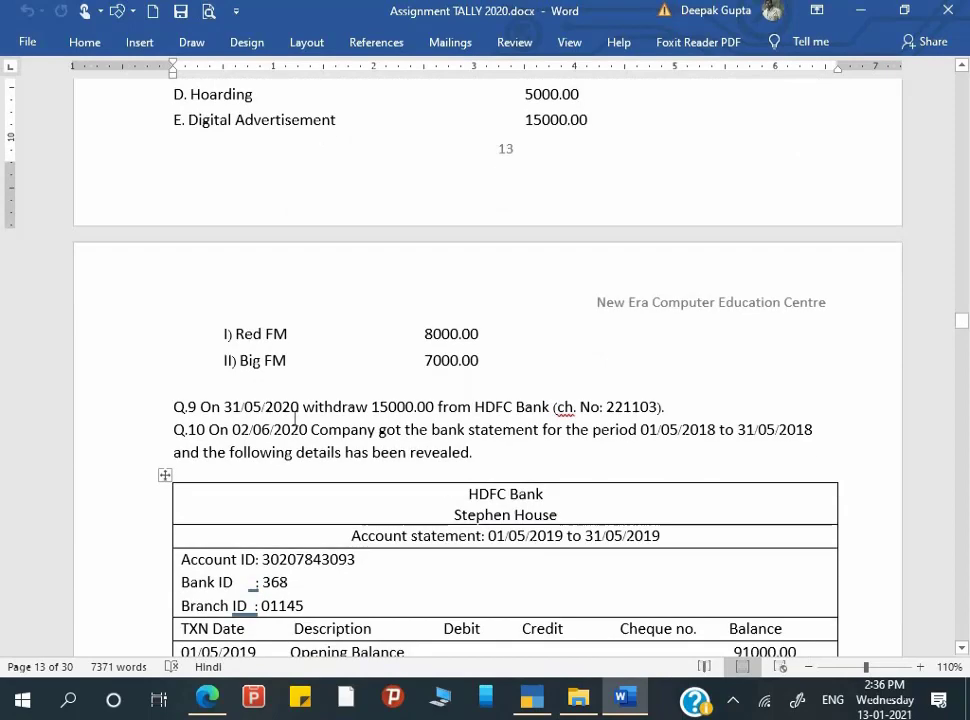
pyautogui.click(200, 406)
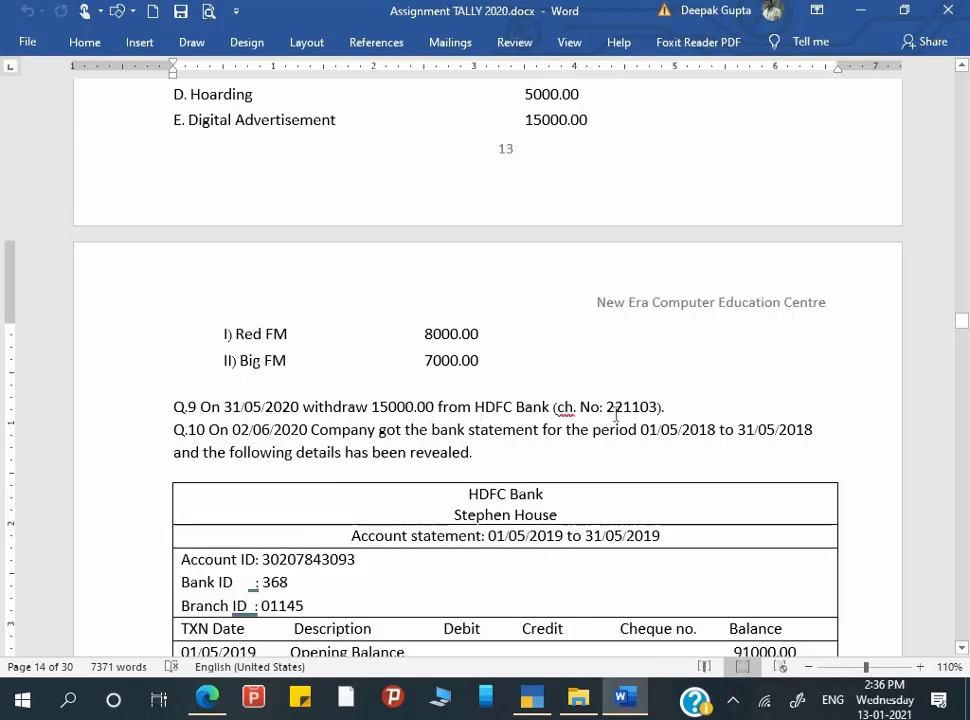
# Step: Switch back to TallyPrime and start a contra voucher that credits HDFC Bank with 15000
pyautogui.hotkey('alt', 'Tab')
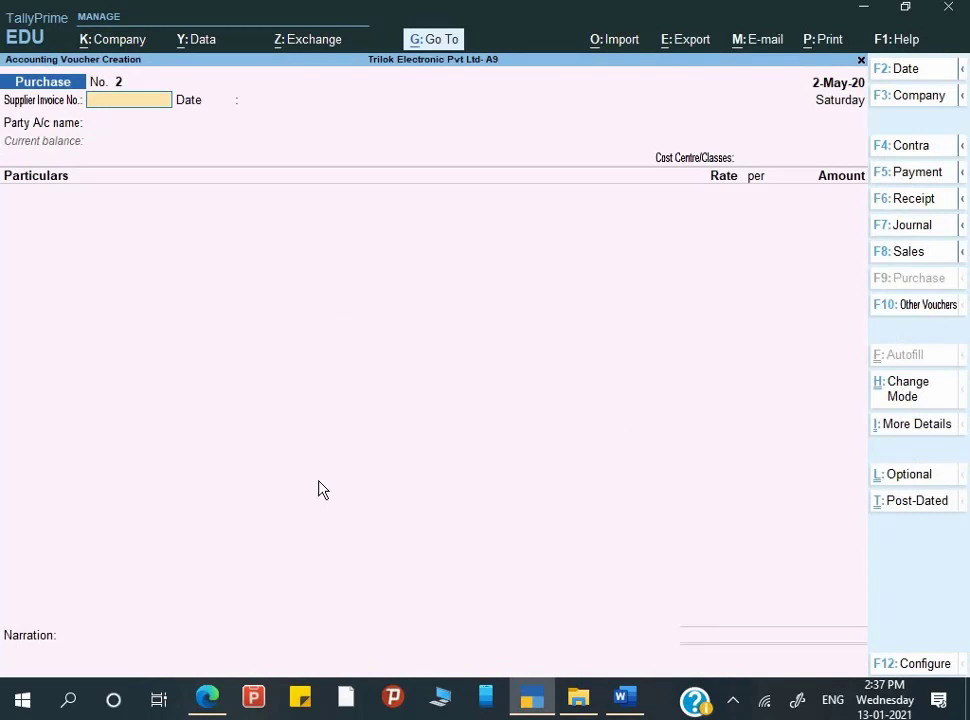
pyautogui.press('F4')
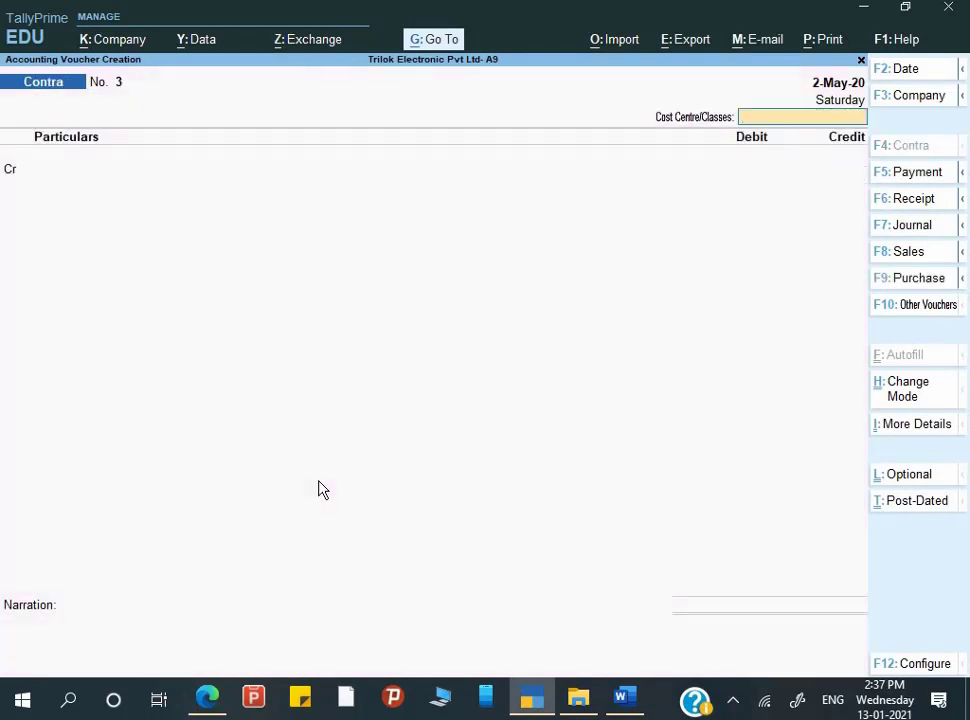
pyautogui.press('Return')
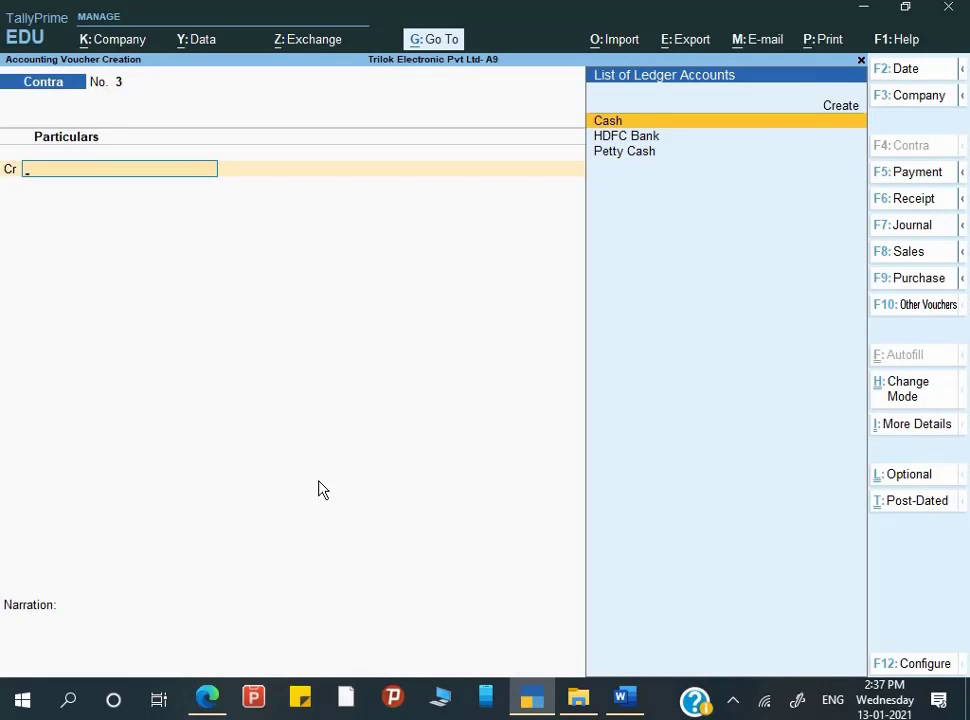
pyautogui.press('Down')
pyautogui.press('Return')
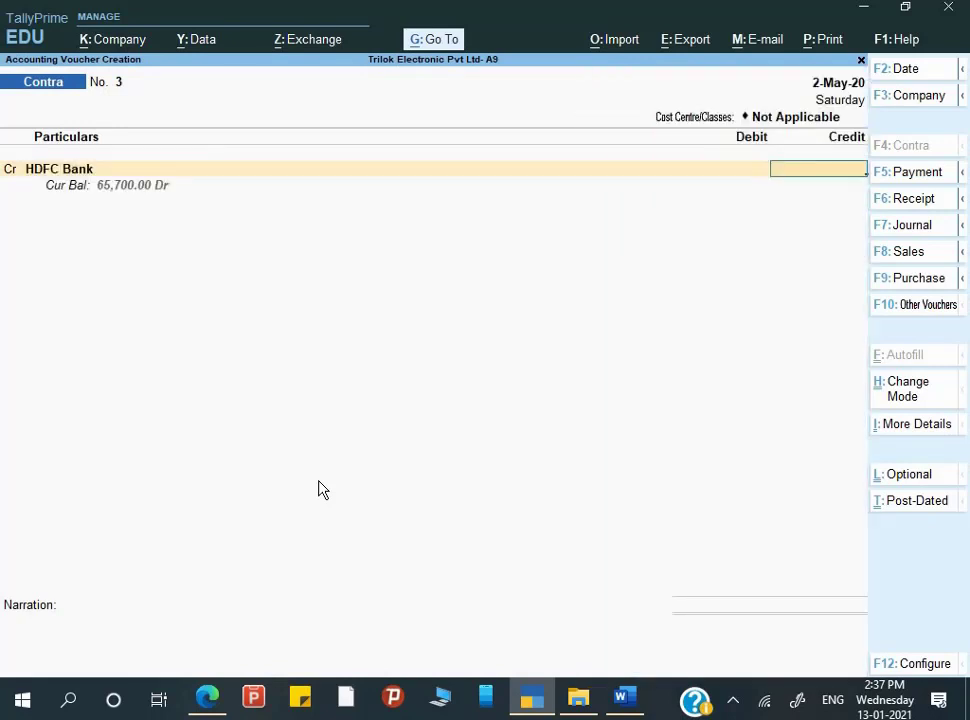
pyautogui.write('15000')
pyautogui.press('Return')
pyautogui.press('Return')
pyautogui.press('Return')
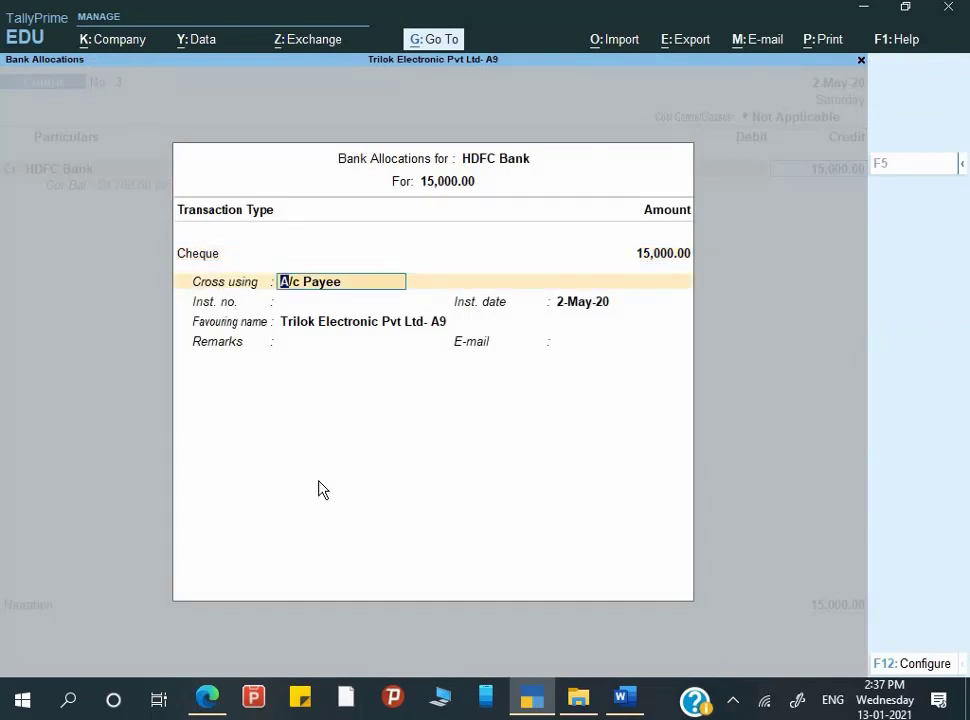
pyautogui.press('BackSpace')
pyautogui.press('Return')
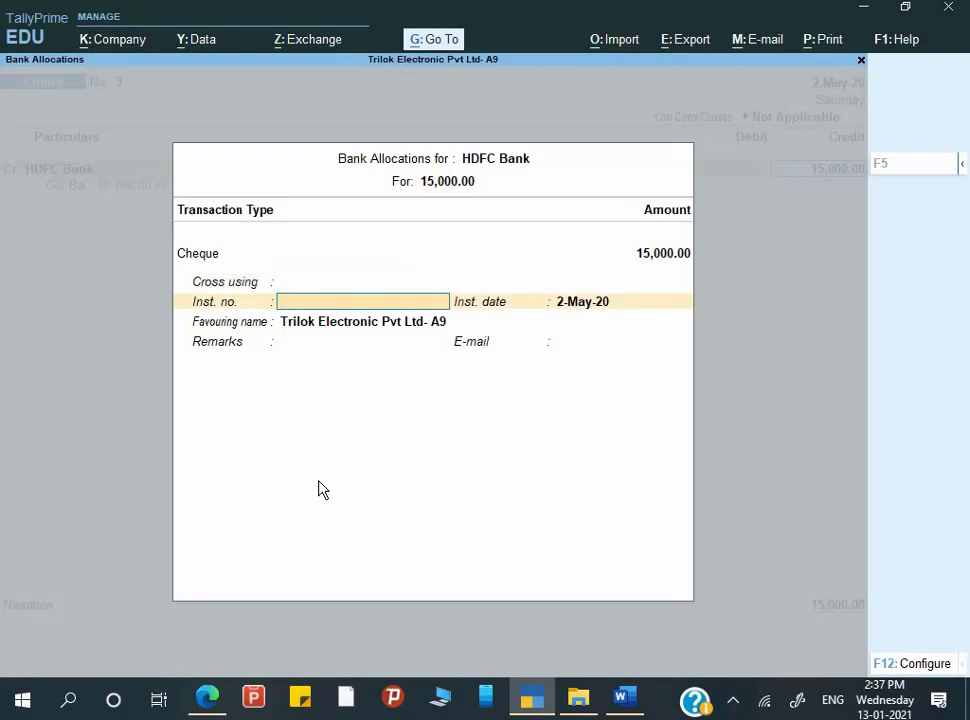
pyautogui.hotkey('alt', 'Tab')
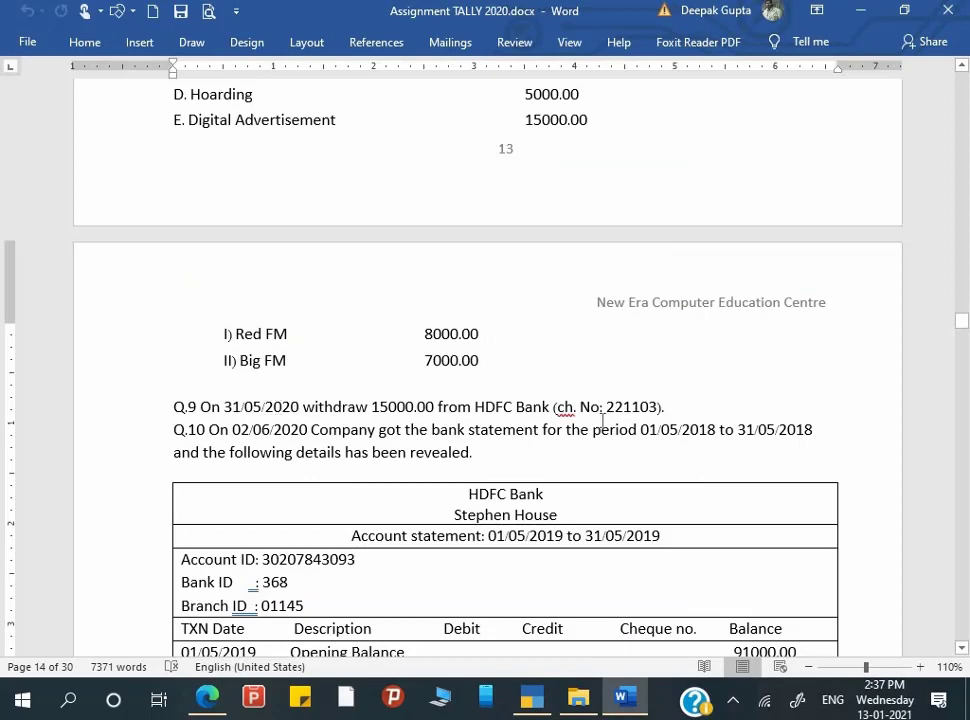
pyautogui.hotkey('alt', 'Tab')
pyautogui.write('22')
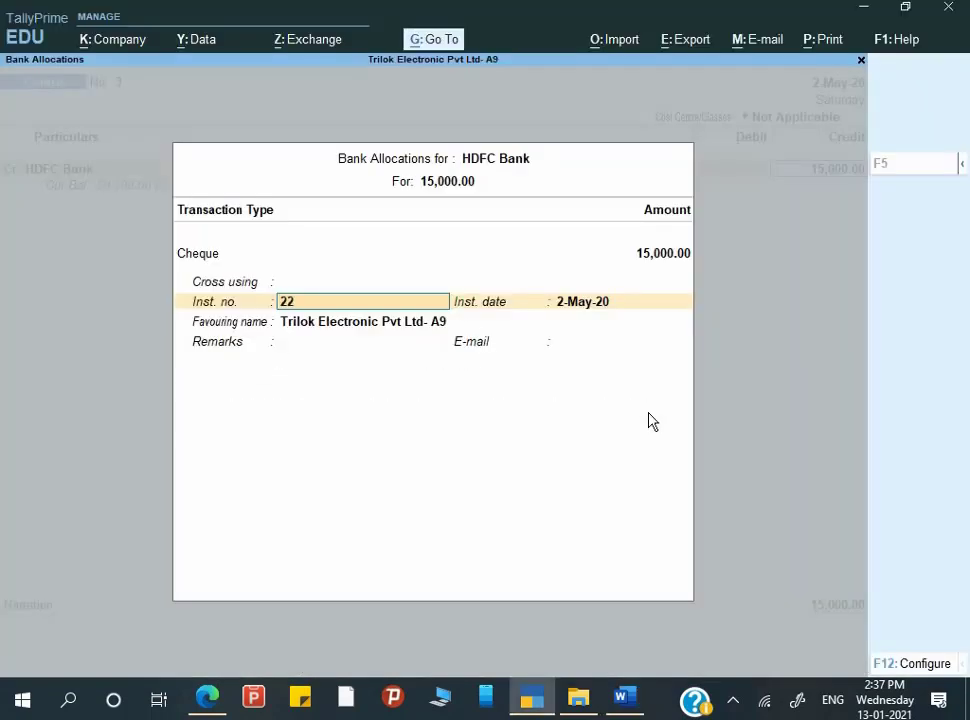
pyautogui.write('1103')
pyautogui.press('Return')
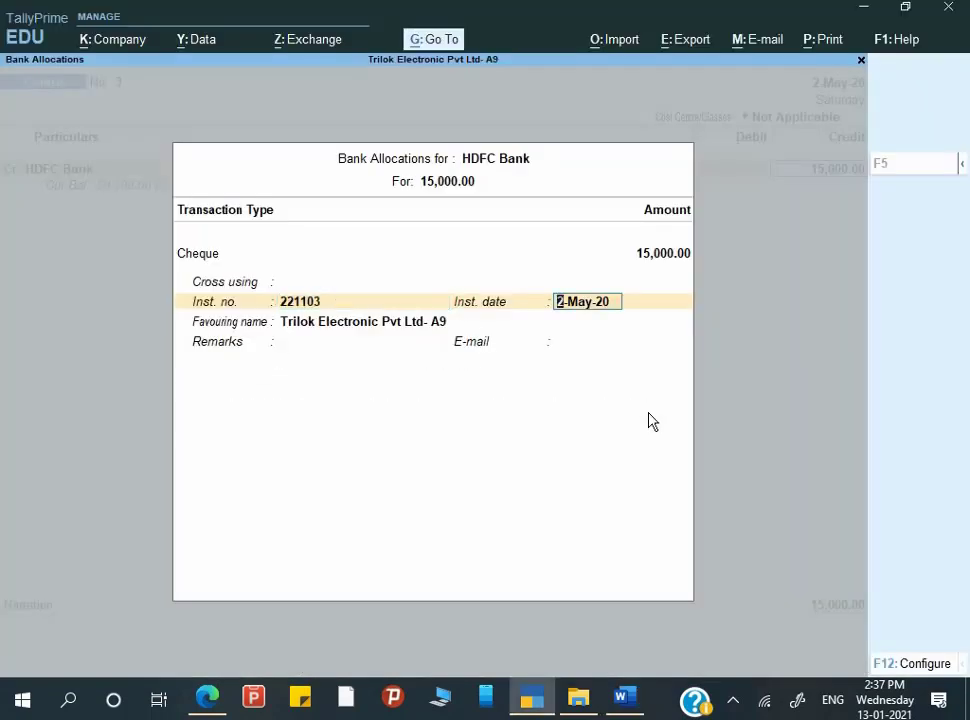
pyautogui.press('BackSpace')
pyautogui.press('BackSpace')
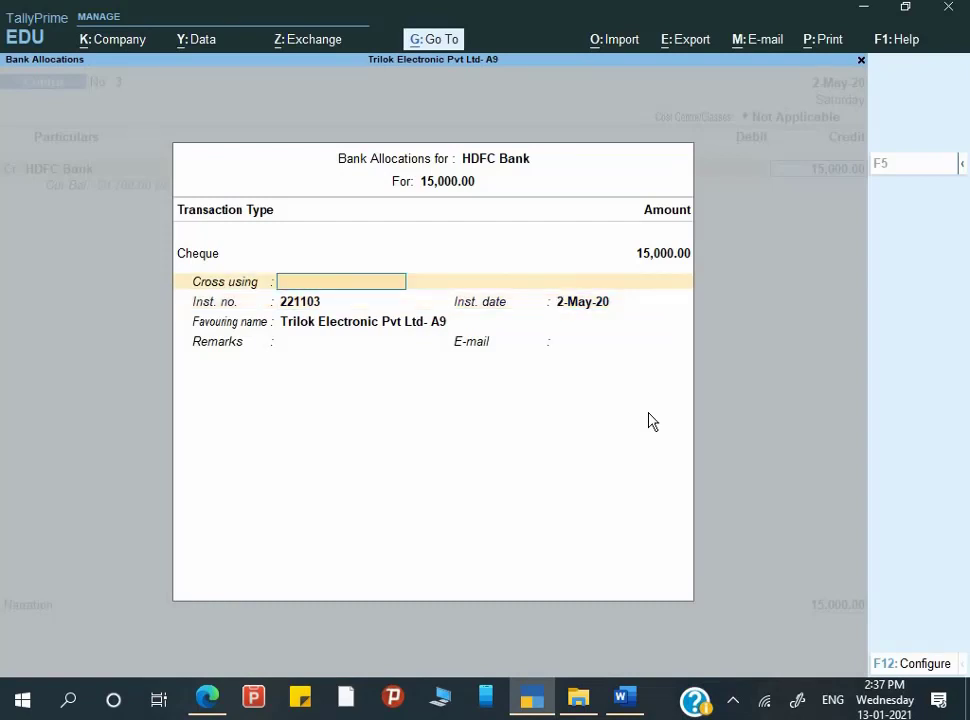
pyautogui.press('Escape')
pyautogui.press('y')
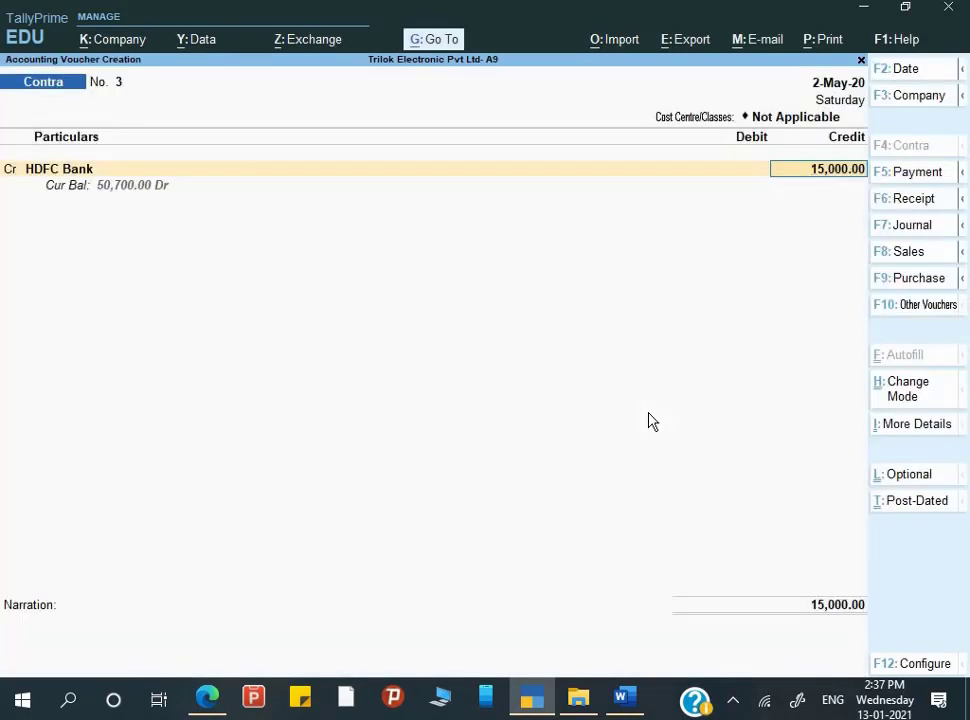
# Step: Set the contra voucher's date to 31-May-20 and open the bank allocation for HDFC Bank's 15,000 cheque
pyautogui.press('F2')
pyautogui.write('31-')
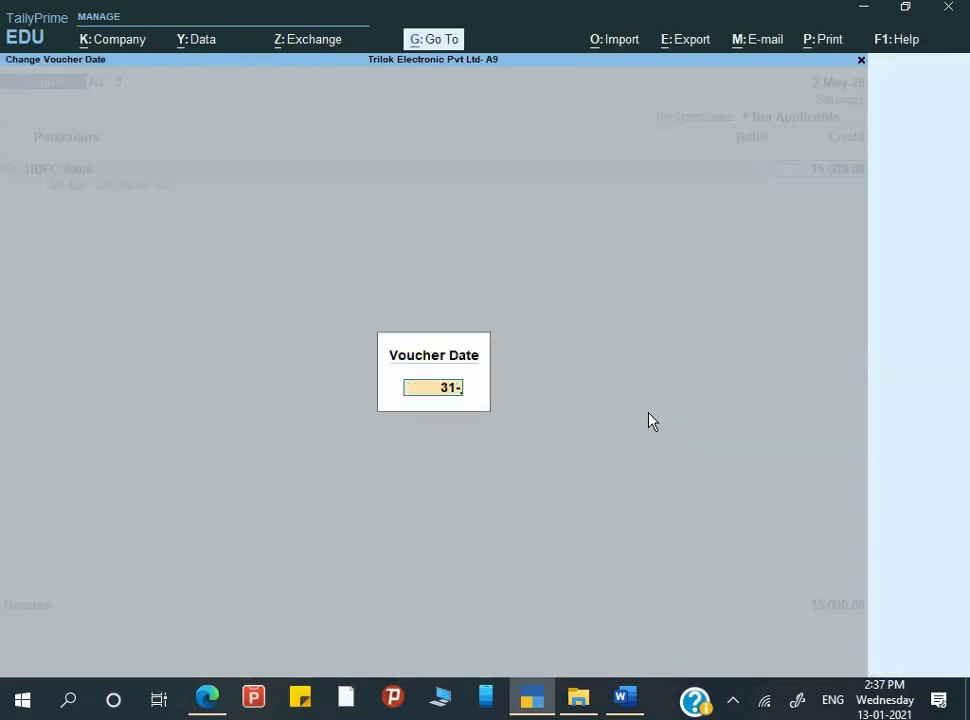
pyautogui.press('Return')
pyautogui.press('Return')
pyautogui.press('Return')
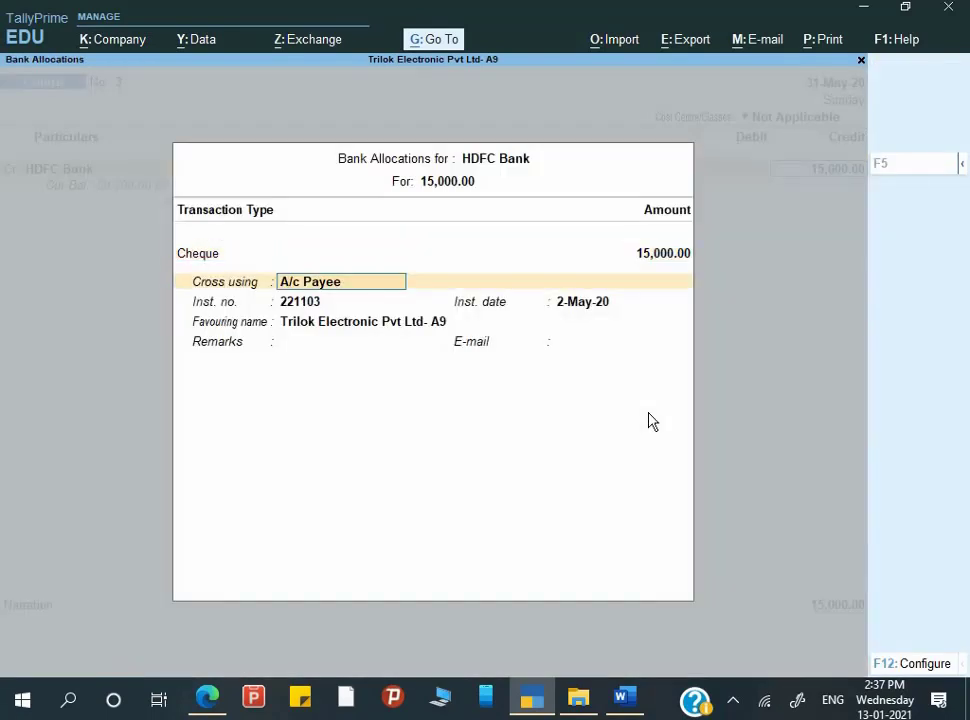
# Step: Keep the cheque's A/c Payee crossing and set its instrument date to 31-May-20
pyautogui.press('Return')
pyautogui.write('31')
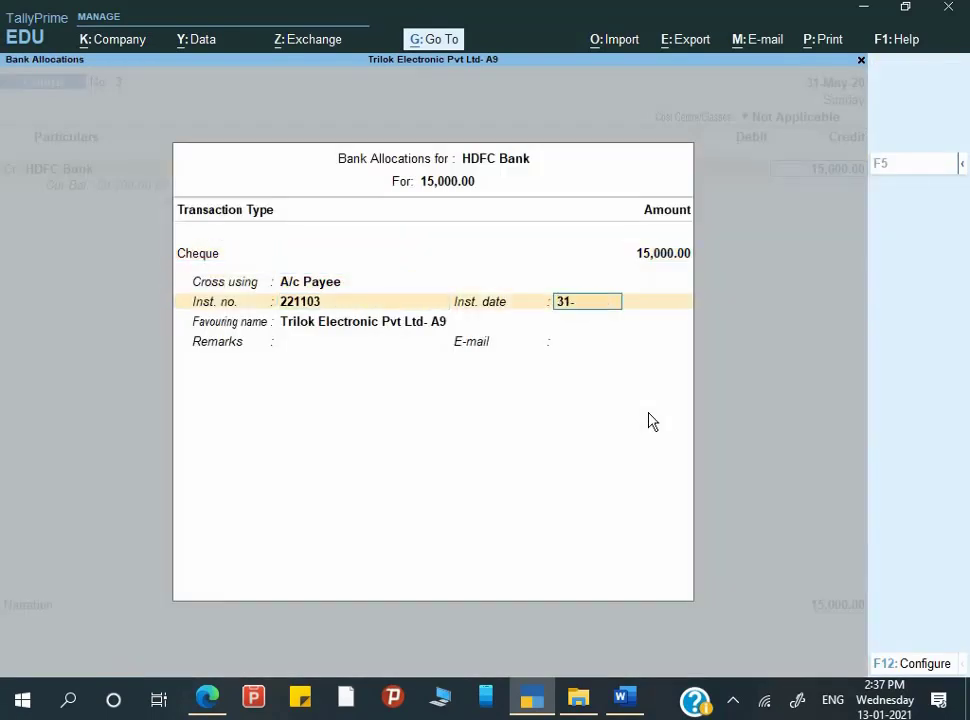
pyautogui.write('-')
pyautogui.press('Return')
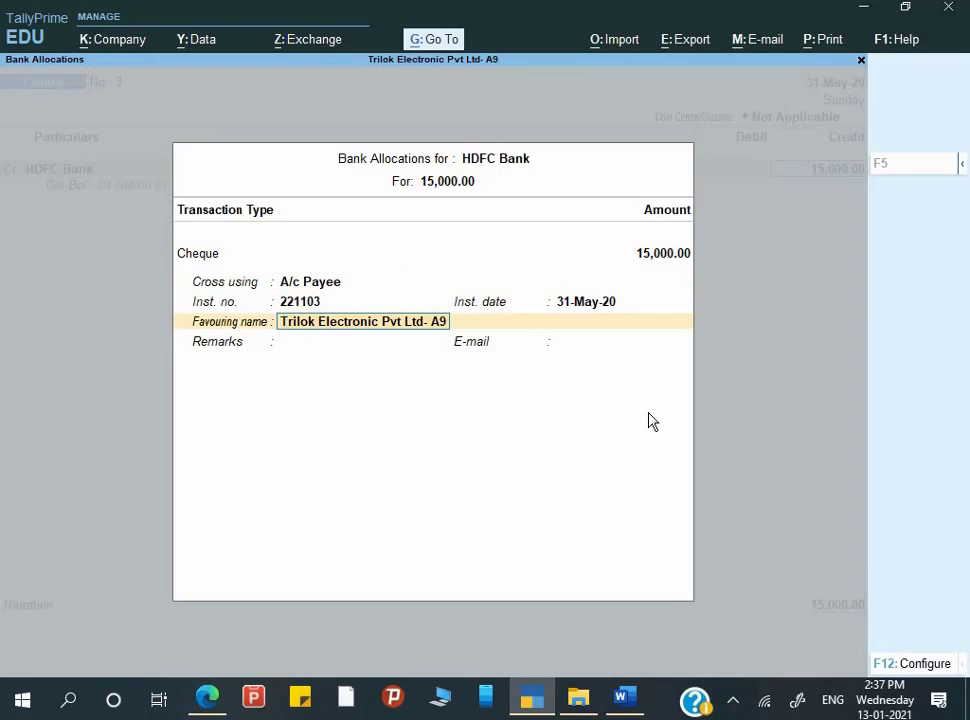
# Step: Make the cheque payable to Self, leave its remarks and e-mail blank, and accept the bank allocation
pyautogui.write('Sel')
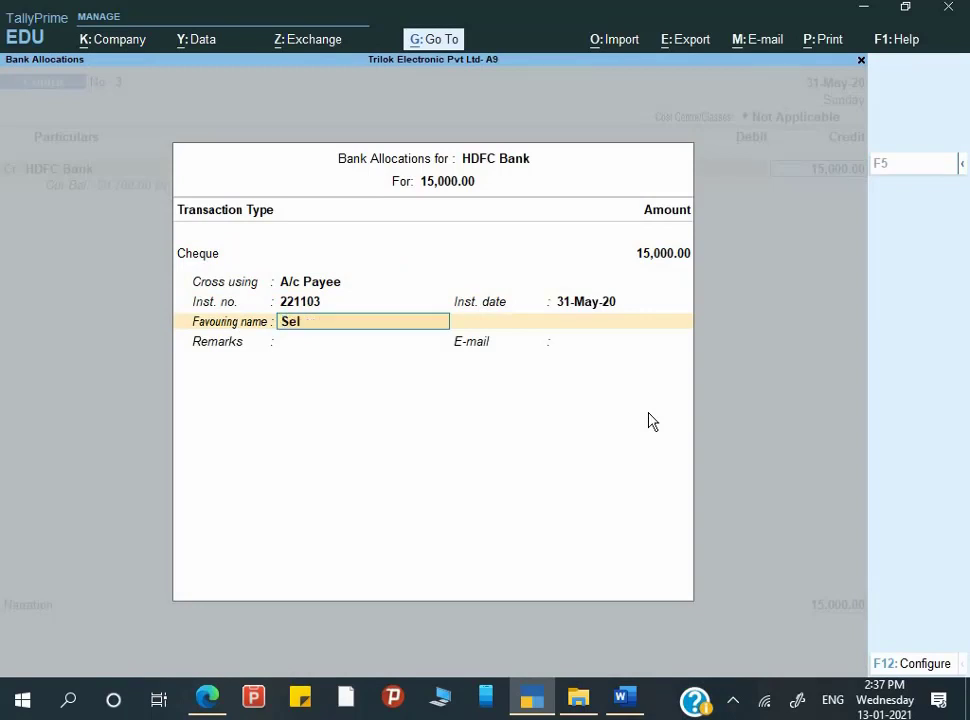
pyautogui.write('f')
pyautogui.press('Return')
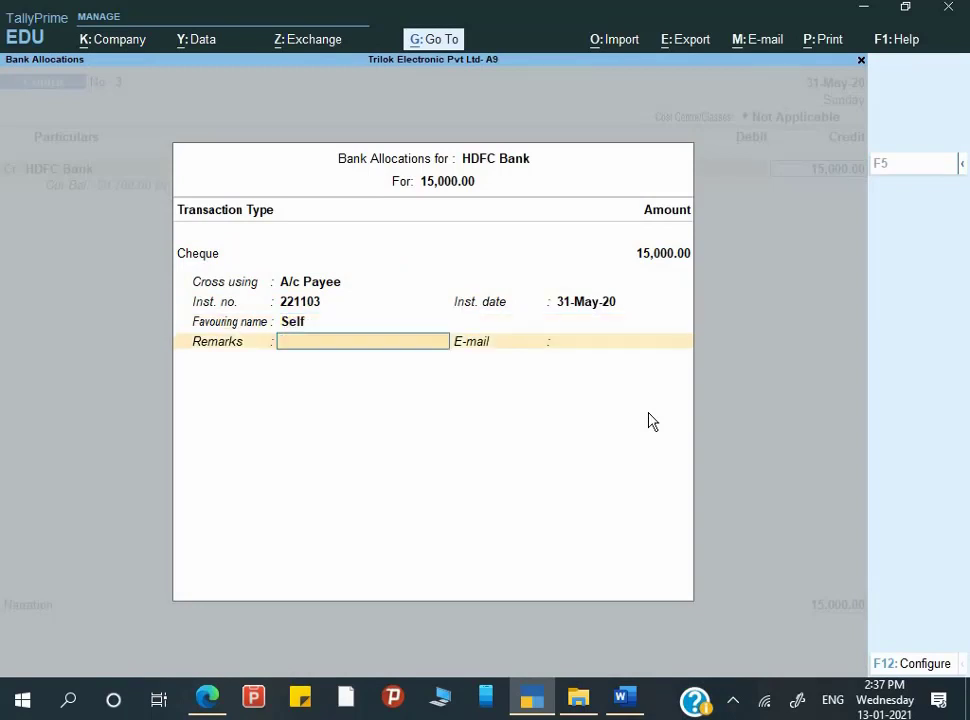
pyautogui.press('Return')
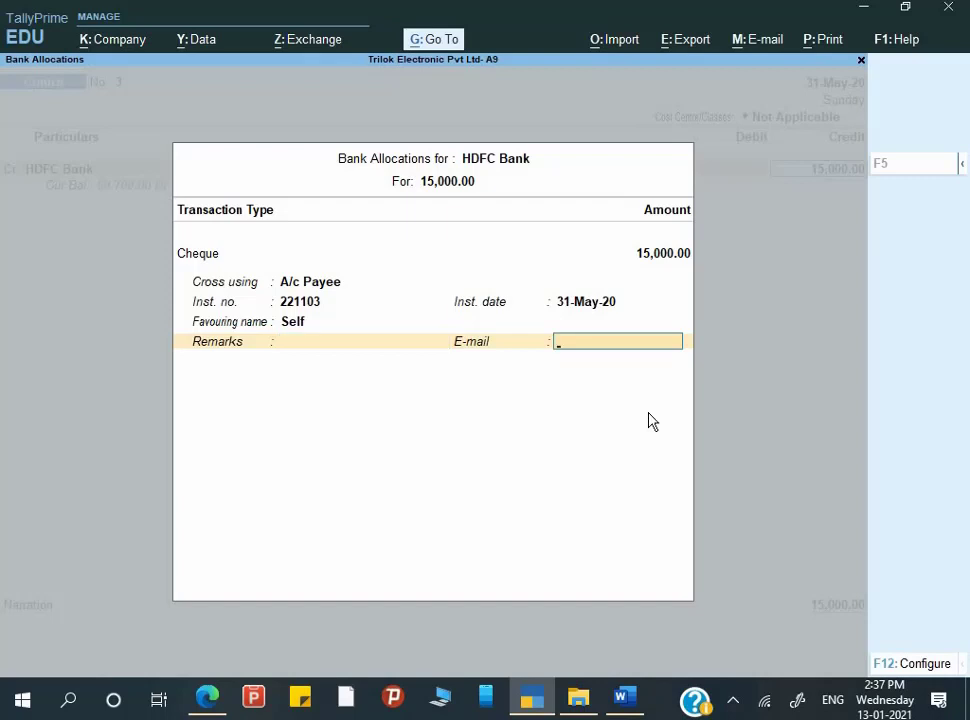
pyautogui.press('Return')
pyautogui.press('Return')
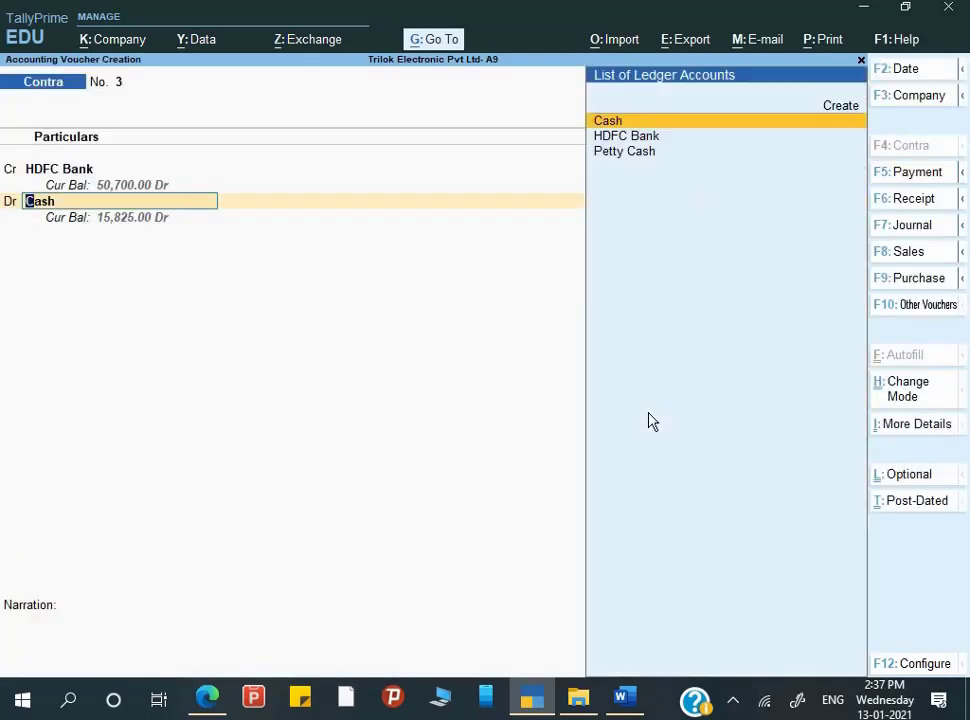
# Step: Debit Cash with 15,000, enter the narration "Being cash withdraw" and save the contra voucher
pyautogui.press('Return')
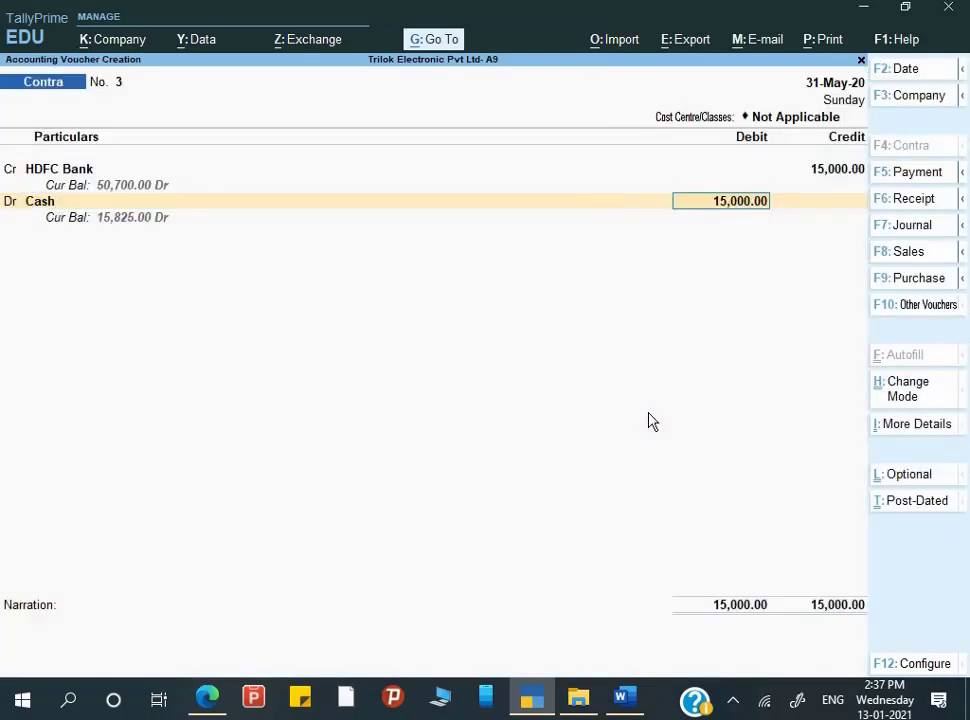
pyautogui.press('Return')
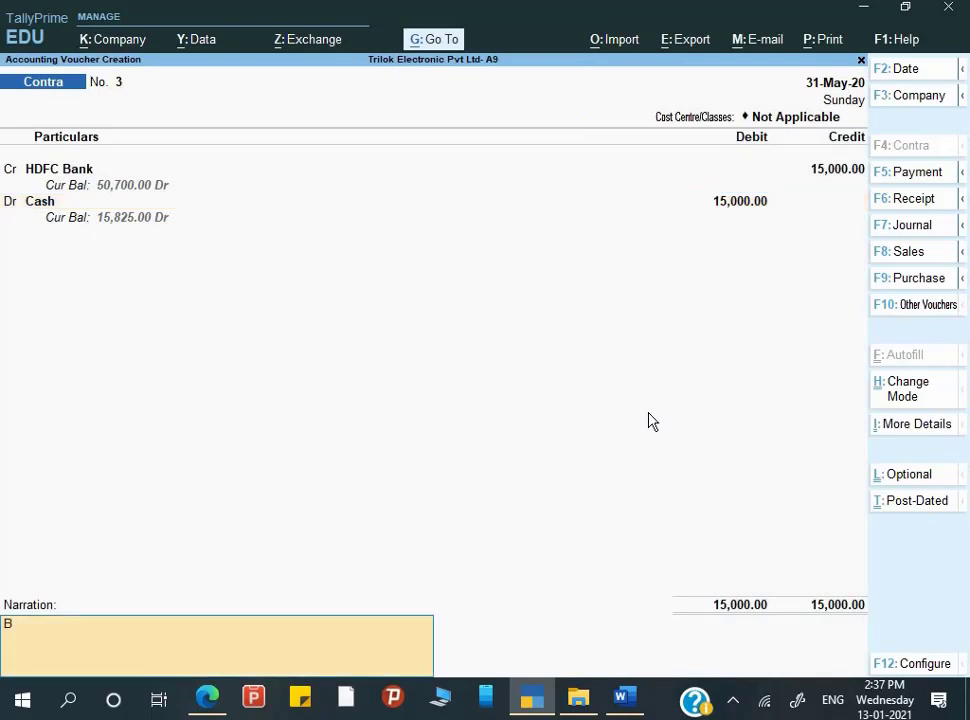
pyautogui.write('Being cash withdraw')
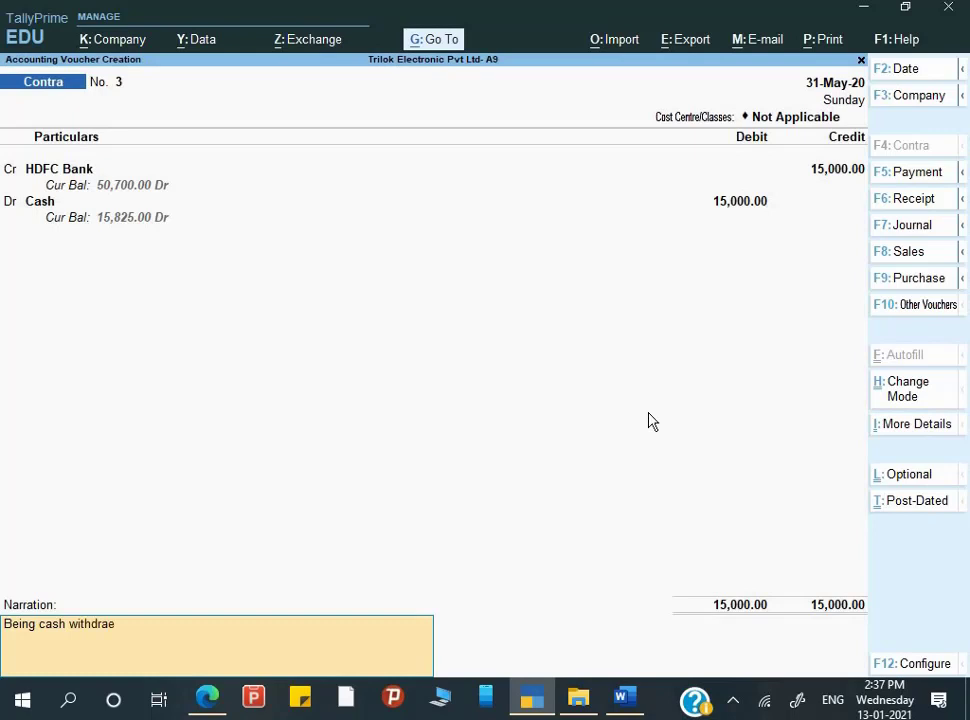
pyautogui.press('Return')
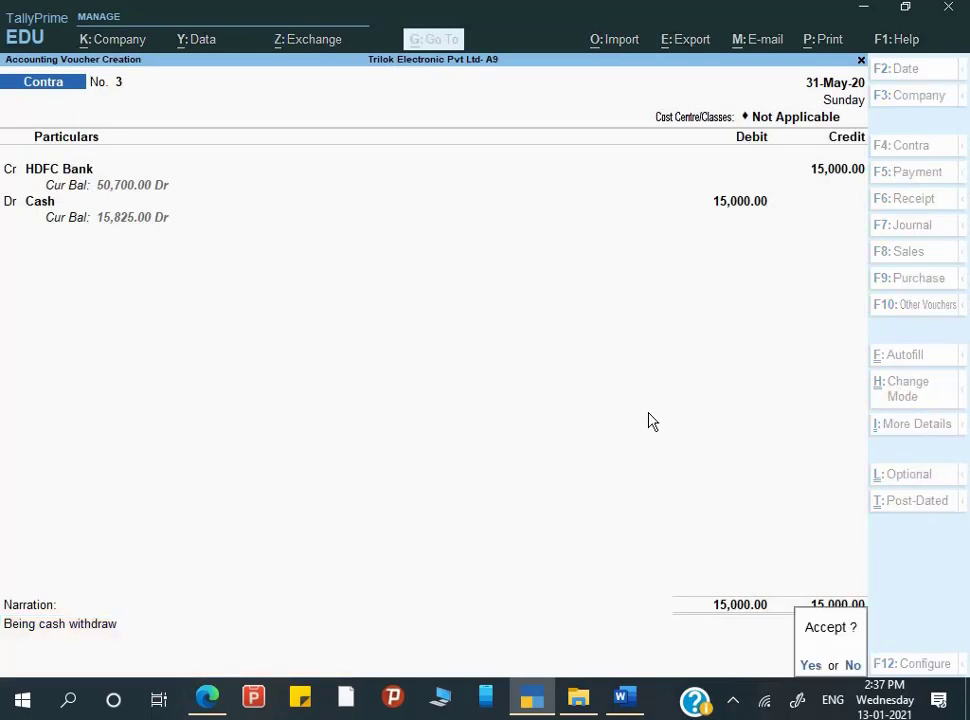
pyautogui.press('Return')
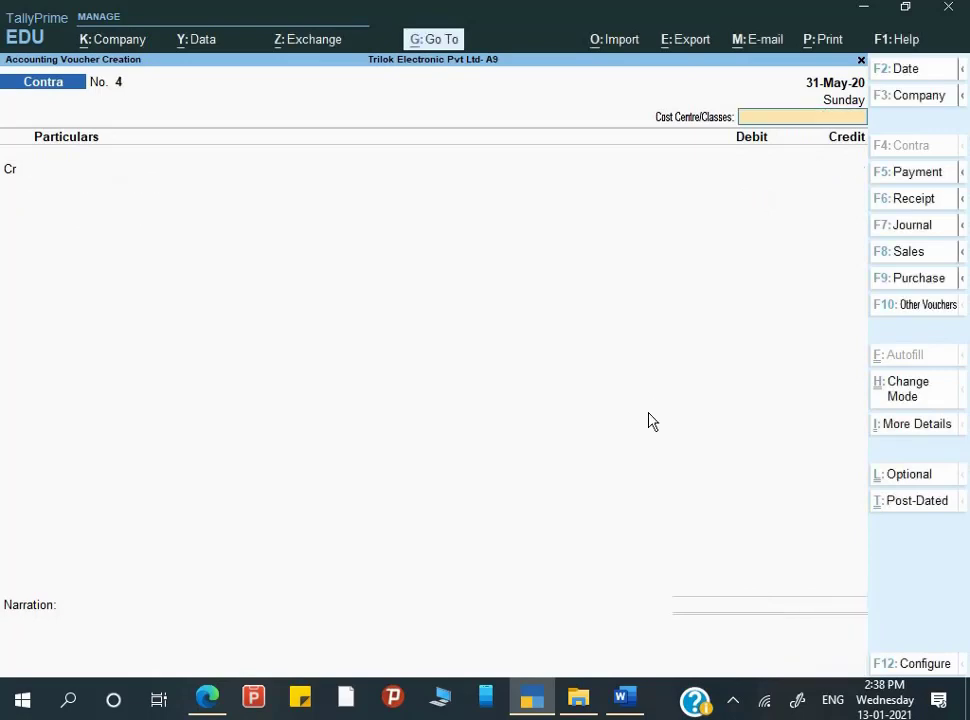
# Step: Switch to the Word document and correct the Q.10 statement period to 01/05/20 to 31/05/20
pyautogui.hotkey('alt', 'Tab')
pyautogui.scroll(-1, 431, 433)
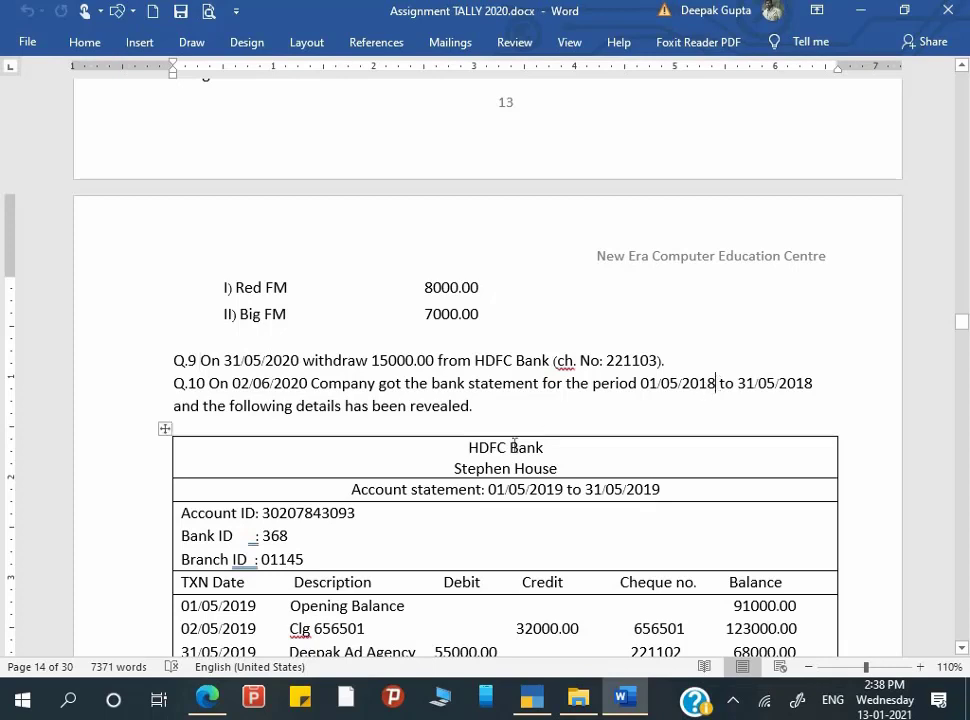
pyautogui.press('BackSpace')
pyautogui.press('BackSpace')
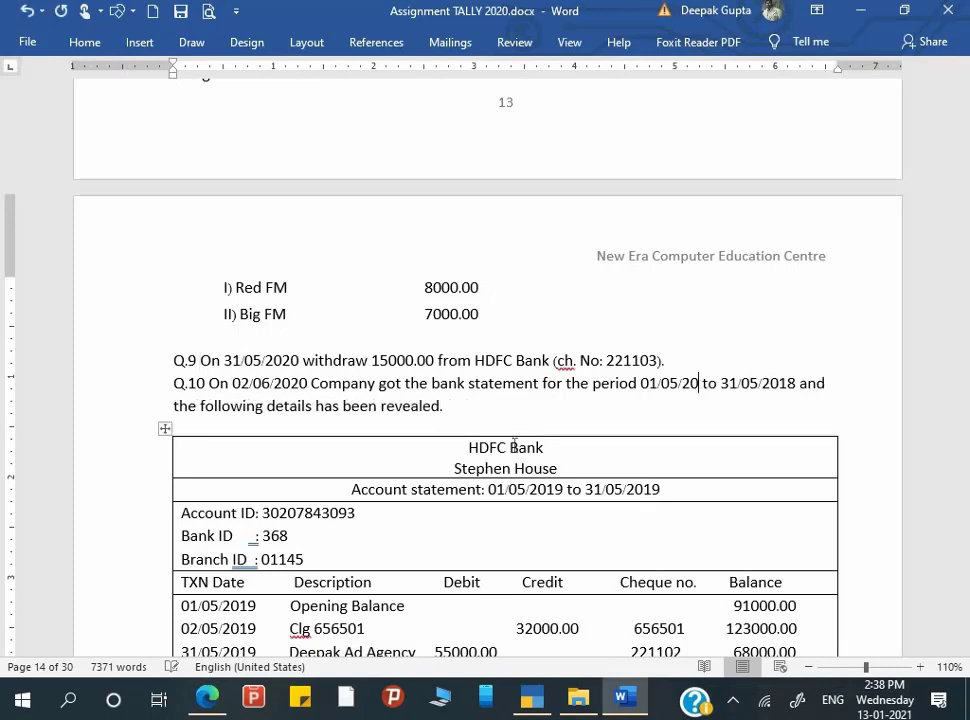
pyautogui.press('Right')
pyautogui.press('Right')
pyautogui.press('Right')
pyautogui.press('Right')
pyautogui.press('Right')
pyautogui.press('Right')
pyautogui.press('Right')
pyautogui.press('Right')
pyautogui.press('Right')
pyautogui.press('Right')
pyautogui.press('Right')
pyautogui.press('Right')
pyautogui.press('Delete')
pyautogui.press('Delete')
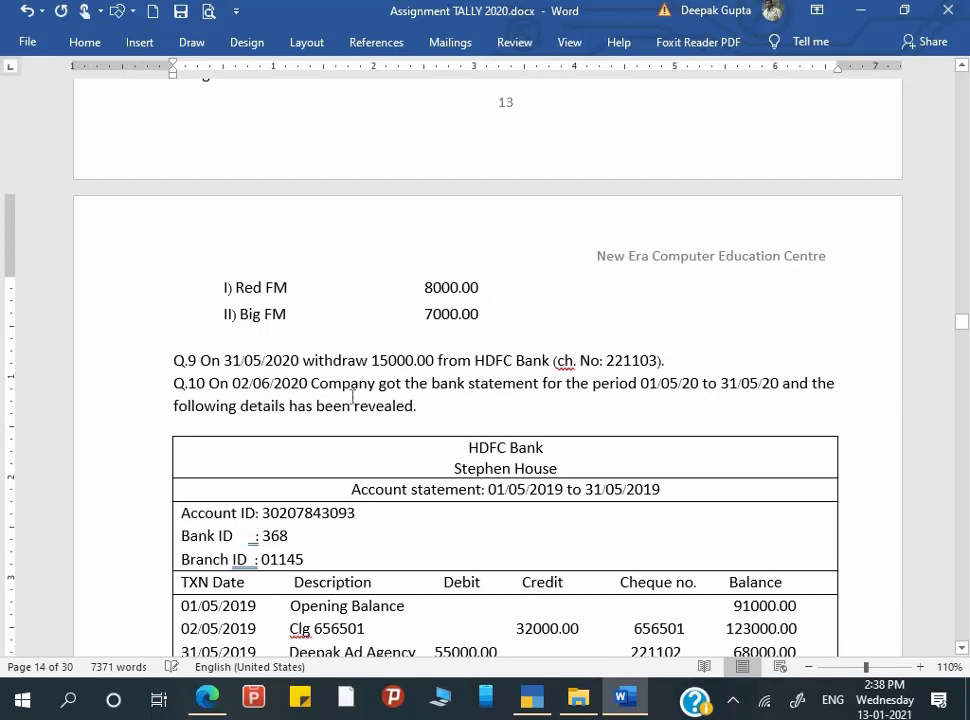
# Step: Correct the account statement period in the HDFC Bank table heading to 01/05/20 to 31/05/20
pyautogui.scroll(-1, 352, 395)
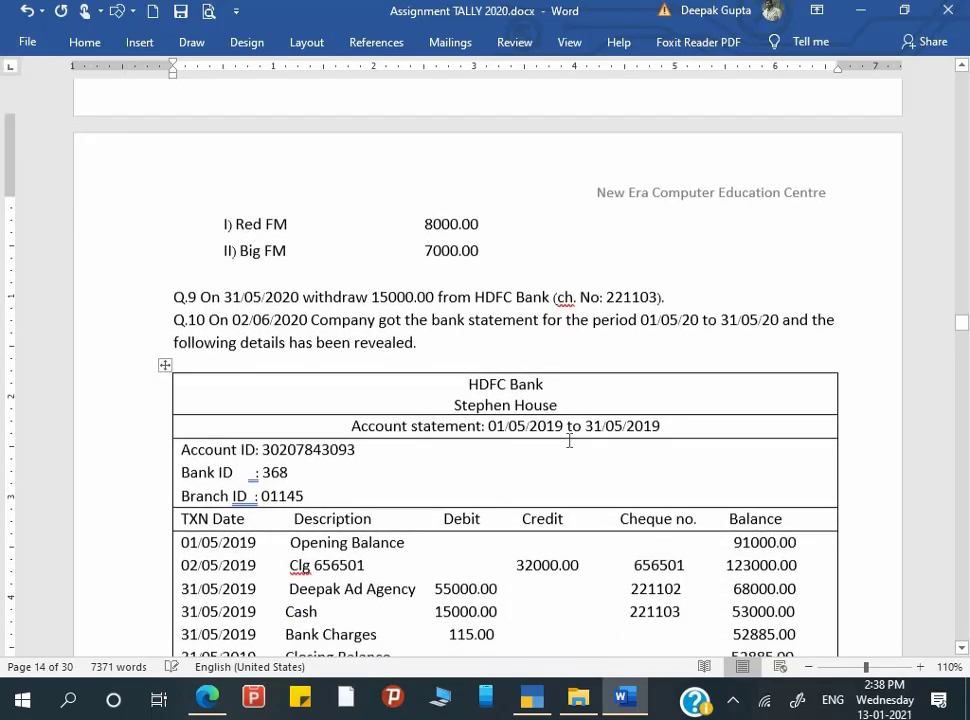
pyautogui.scroll(-1, 567, 430)
pyautogui.click(565, 412)
pyautogui.press('BackSpace')
pyautogui.press('BackSpace')
pyautogui.press('End')
pyautogui.press('BackSpace')
pyautogui.press('BackSpace')
# Step: Change the year to 2020 in all six transaction dates of the bank statement table and save the document
pyautogui.scroll(-3, 266, 481)
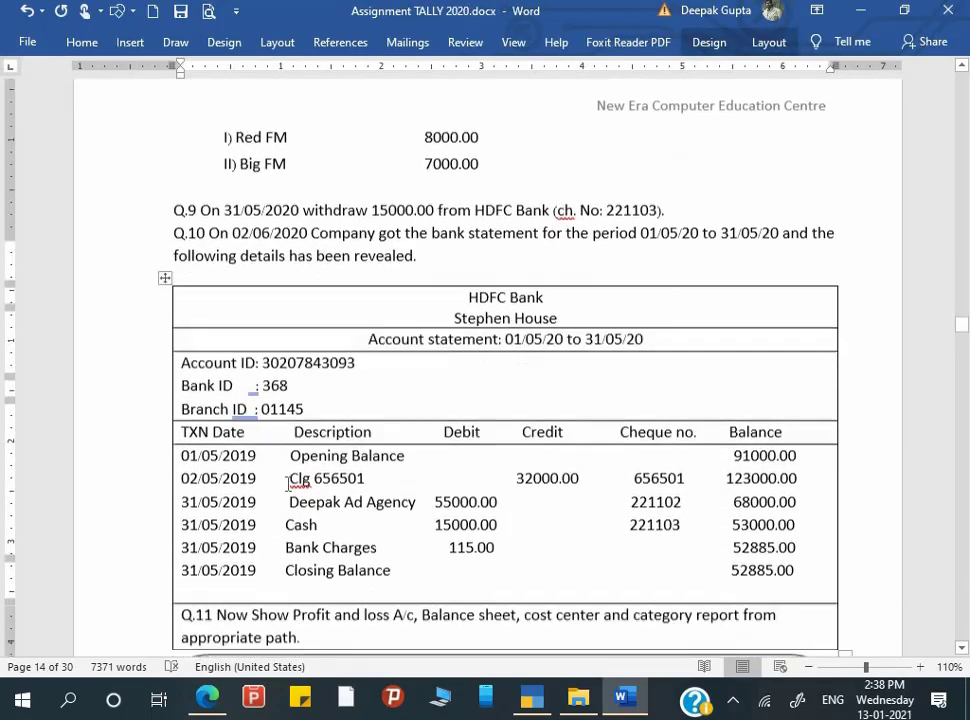
pyautogui.click(256, 378)
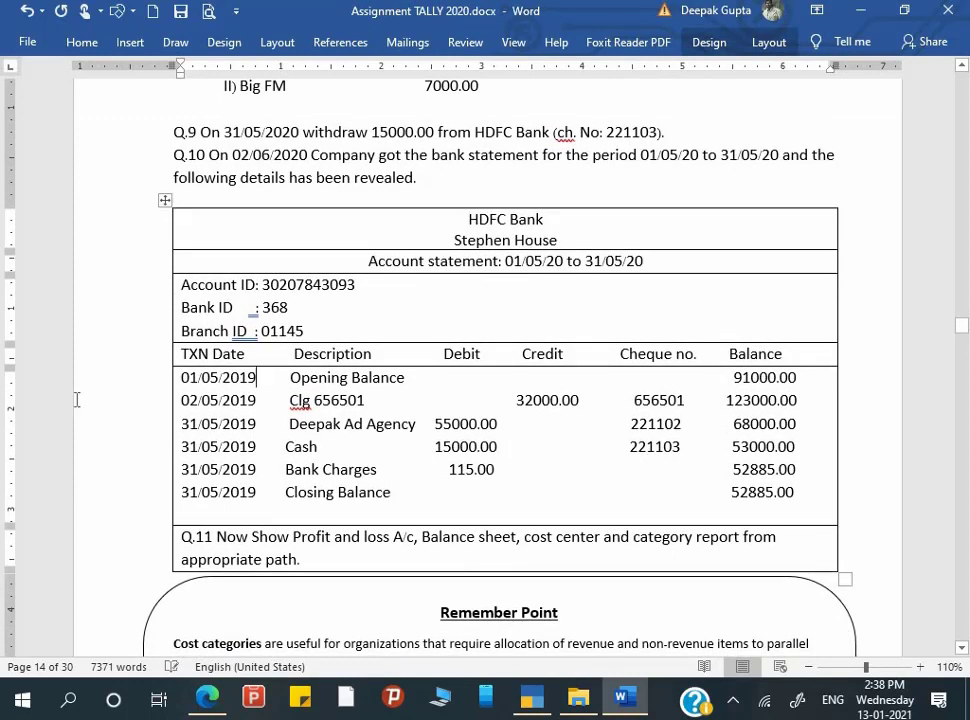
pyautogui.press('Down')
pyautogui.press('Down')
pyautogui.press('Down')
pyautogui.press('Down')
pyautogui.press('Down')
pyautogui.press('BackSpace')
pyautogui.press('BackSpace')
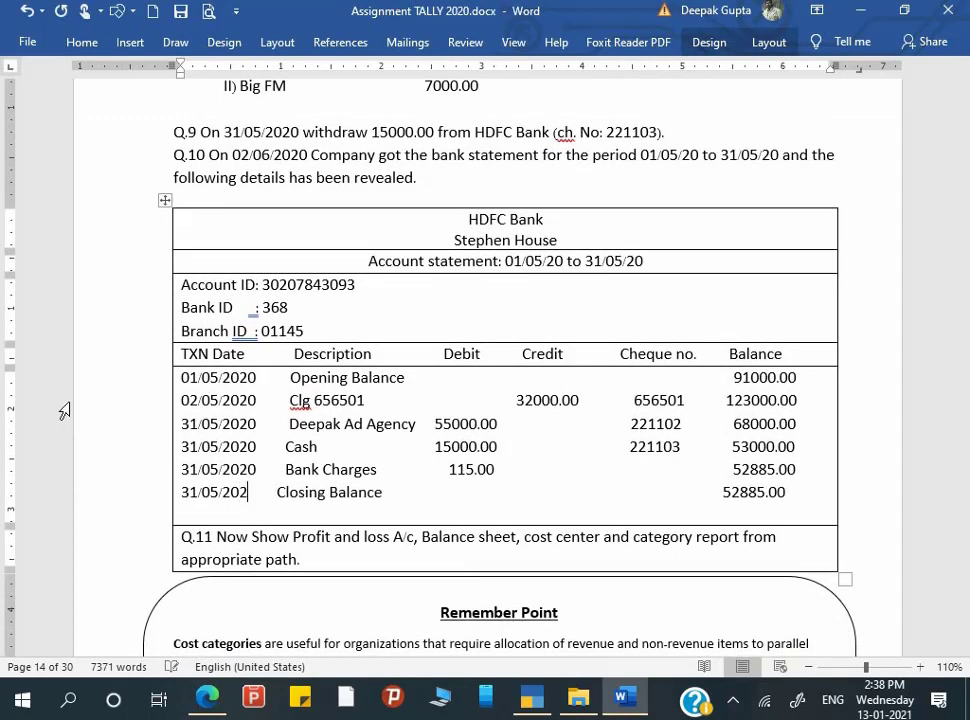
pyautogui.write('20')
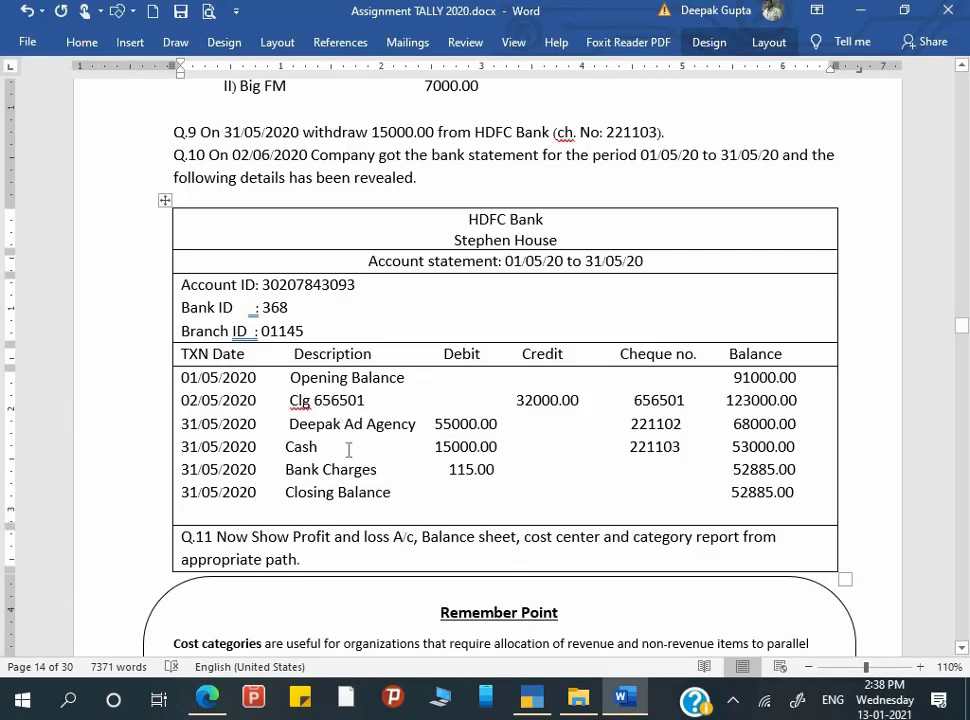
pyautogui.hotkey('ctrl', 's')
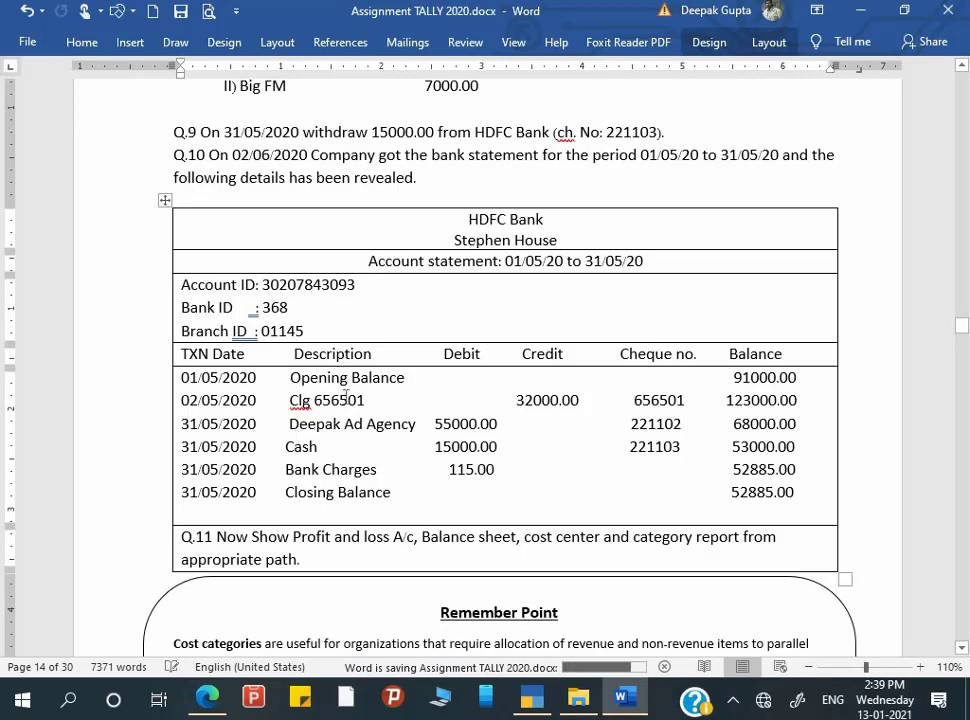
# Step: Review the Q.10 bank statement, switch back to TallyPrime and leave the empty contra voucher
pyautogui.scroll(1, 400, 515)
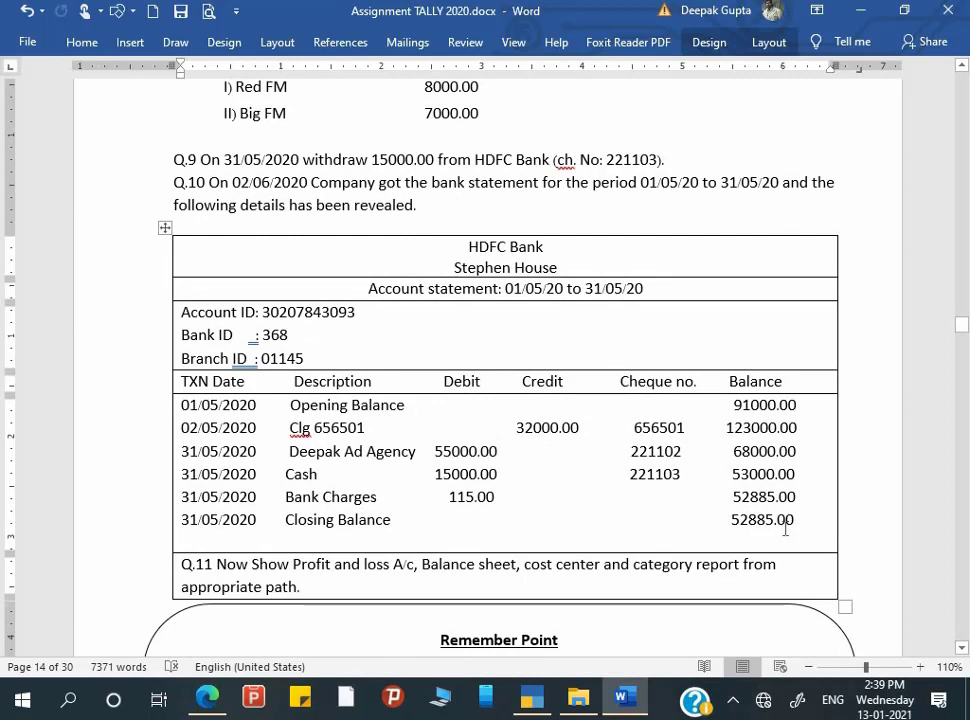
pyautogui.scroll(2, 786, 535)
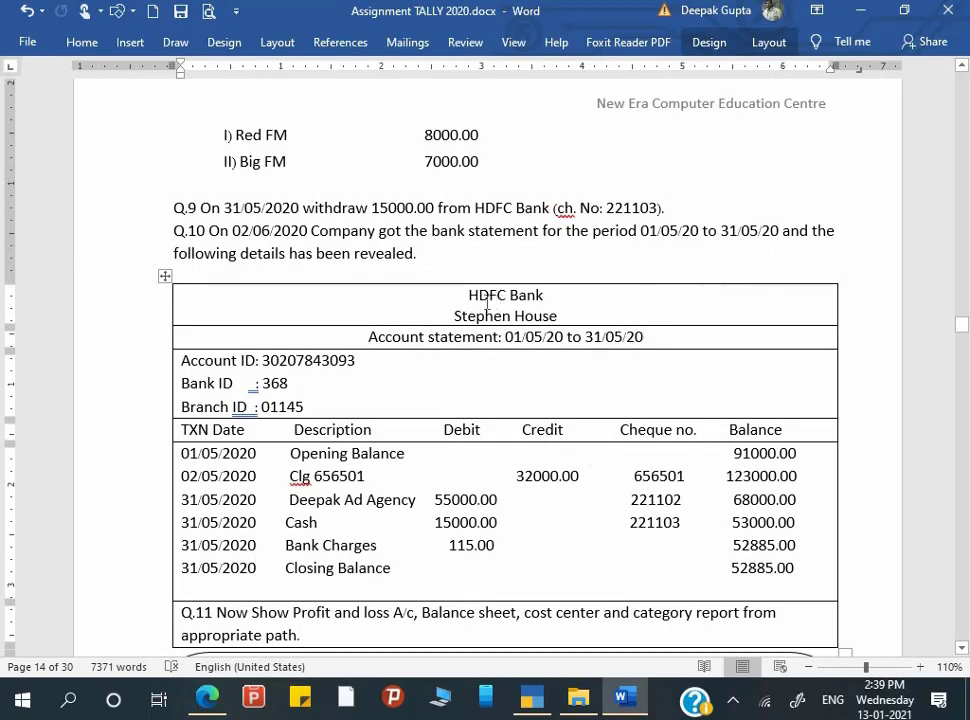
pyautogui.hotkey('alt', 'Tab')
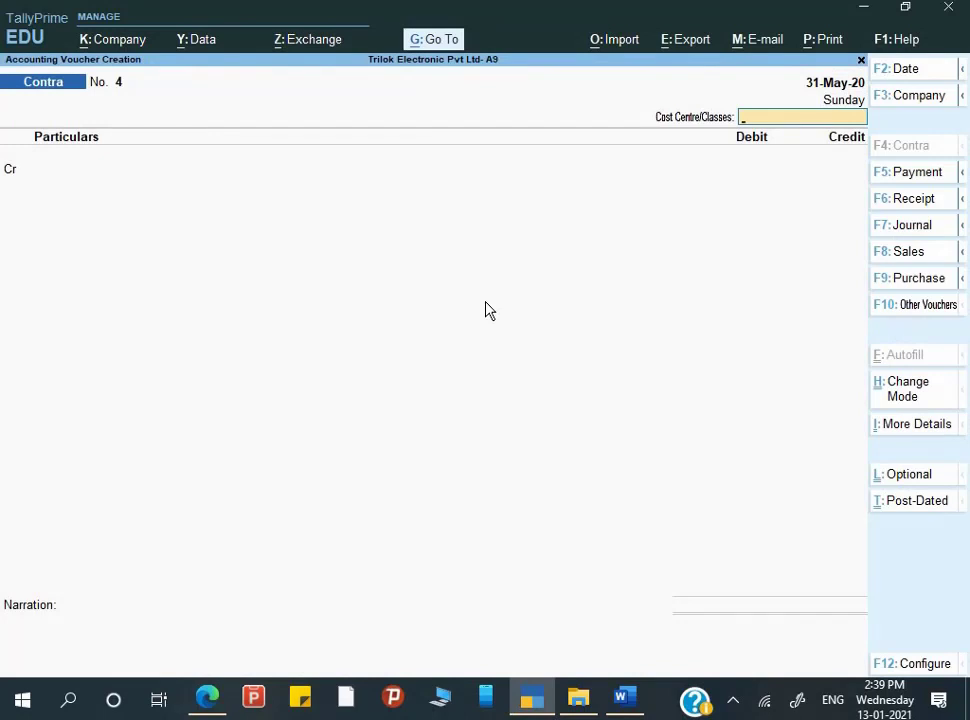
pyautogui.press('Escape')
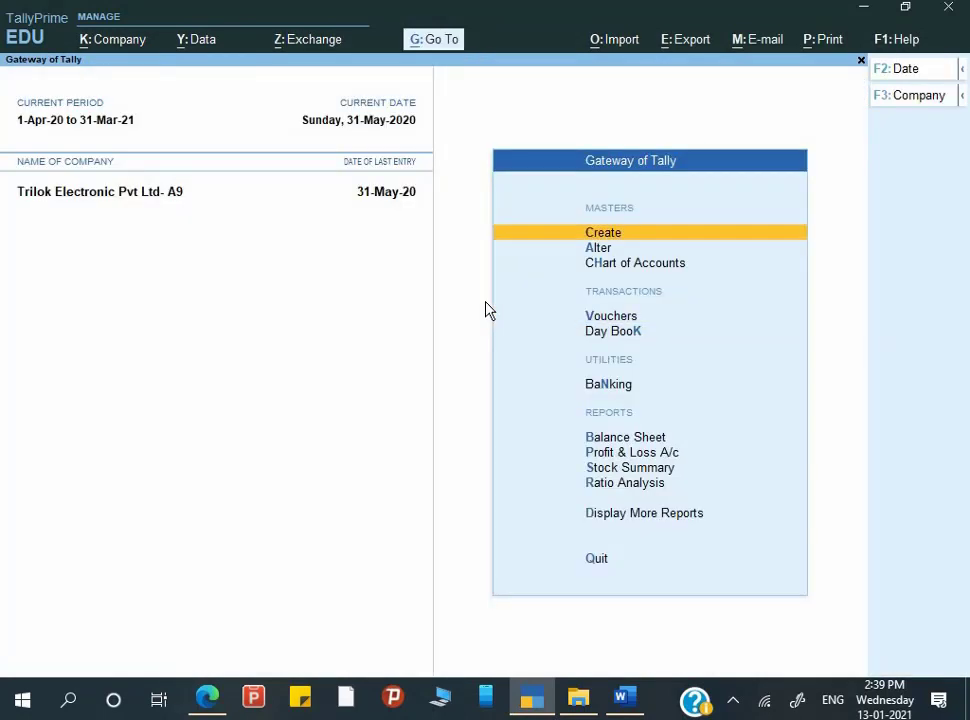
# Step: Open the Balance Sheet report and show it in detailed form
pyautogui.press('Down')
pyautogui.press('Down')
pyautogui.press('Down')
pyautogui.press('Down')
pyautogui.press('Down')
pyautogui.press('Down')
pyautogui.press('Down')
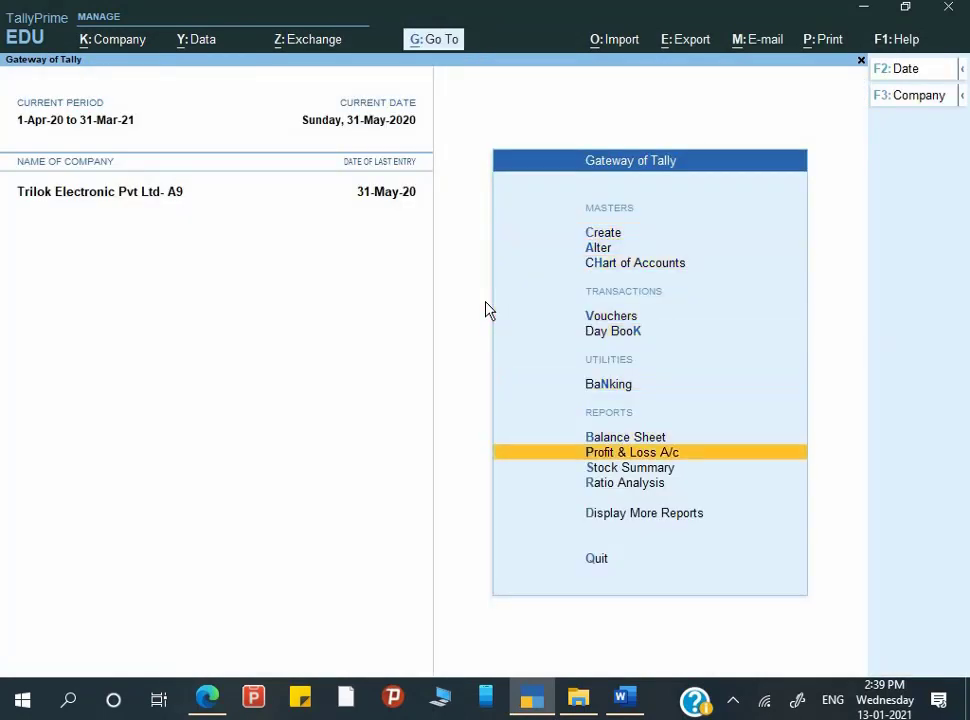
pyautogui.press('Up')
pyautogui.press('Return')
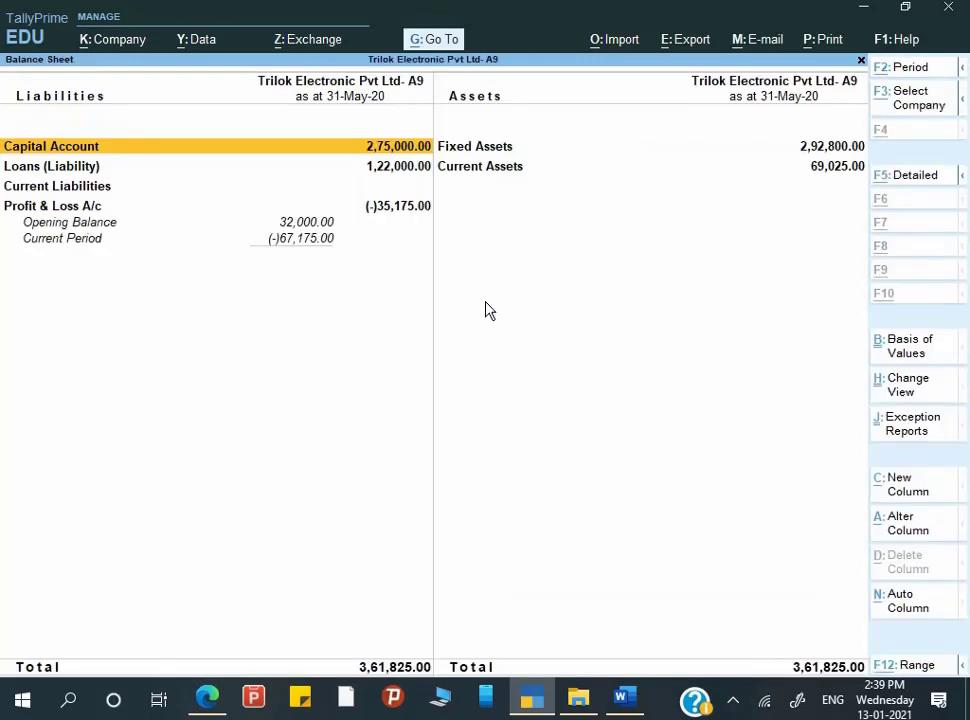
pyautogui.hotkey('alt', 'F5')
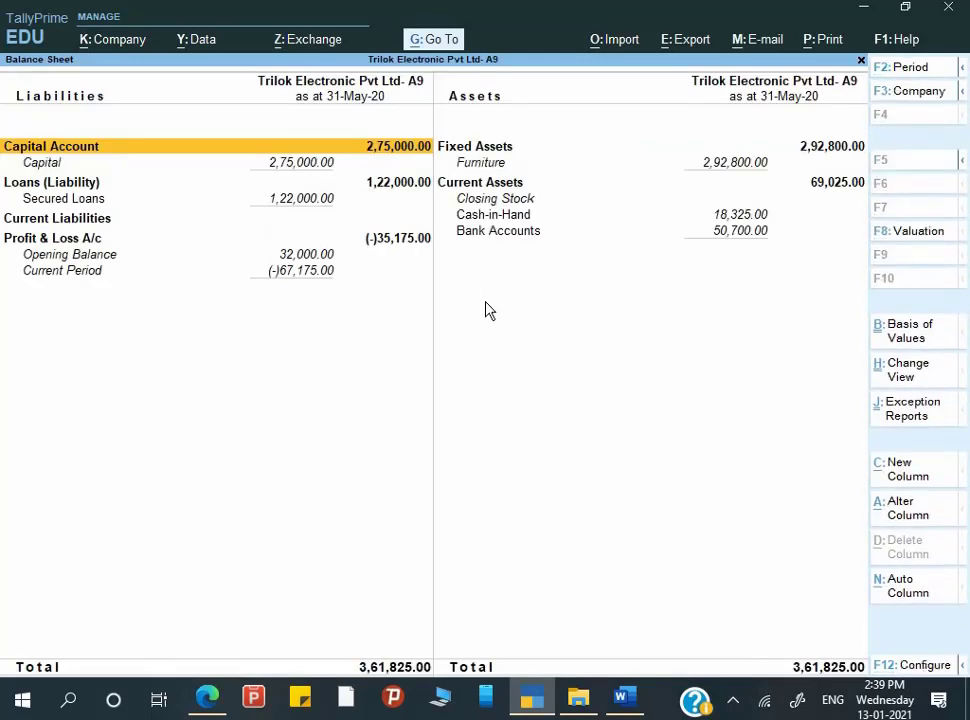
# Step: Drill down into Bank Accounts under Current Assets to check the HDFC Bank closing balance
pyautogui.press('Right')
pyautogui.press('Down')
pyautogui.press('Down')
pyautogui.press('Down')
pyautogui.press('Down')
pyautogui.press('Down')
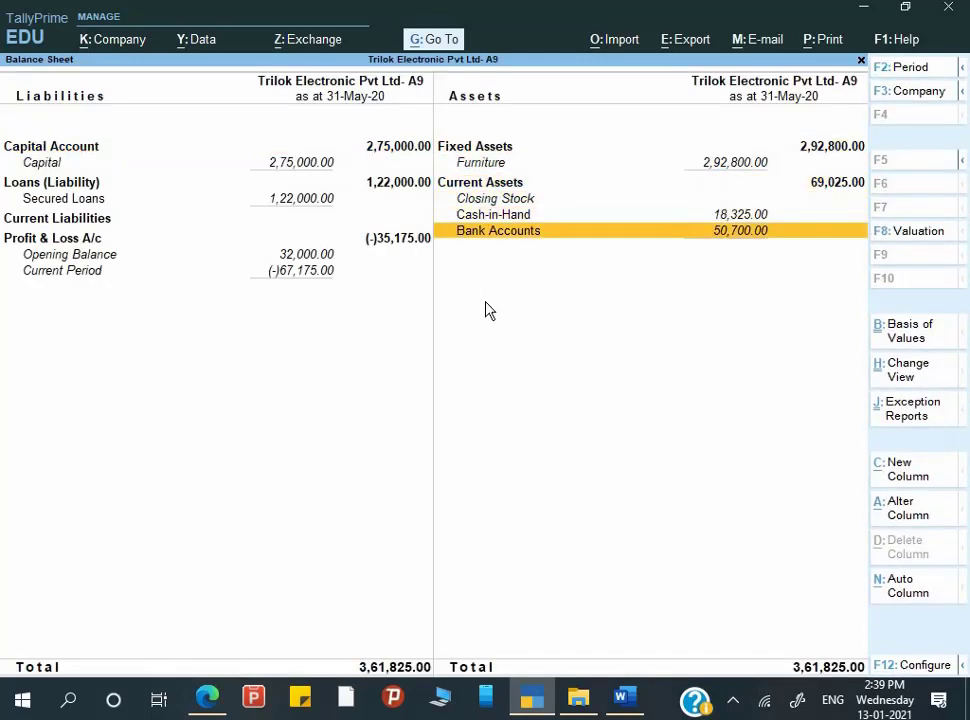
pyautogui.press('Return')
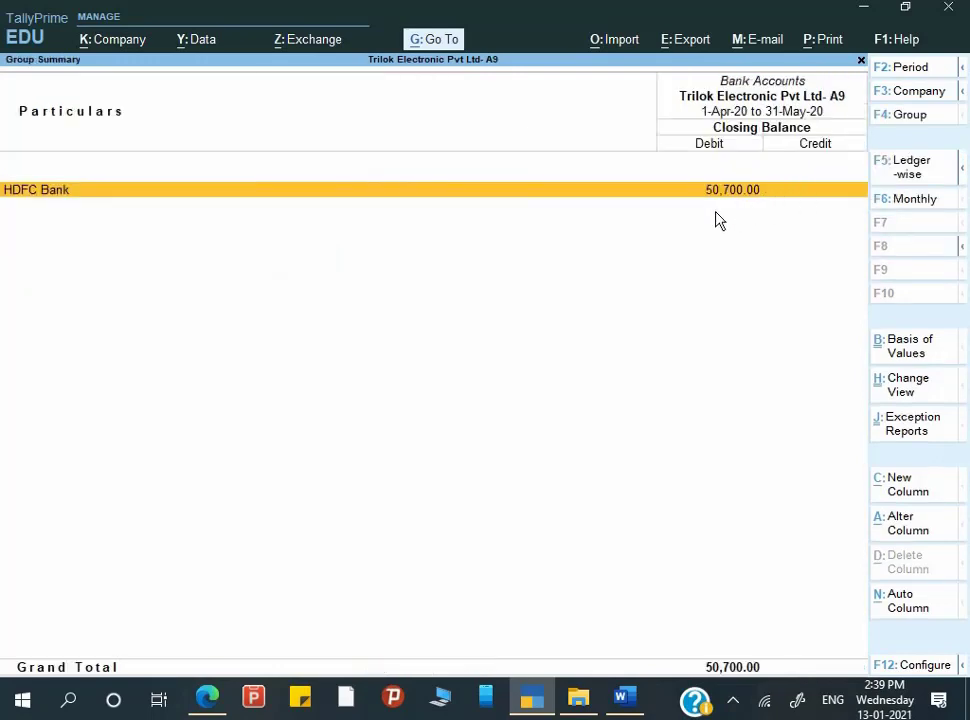
# Step: Switch to the Word document and compare the Q.10 bank statement's closing balance with the HDFC Bank ledger balance
pyautogui.hotkey('alt', 'Tab')
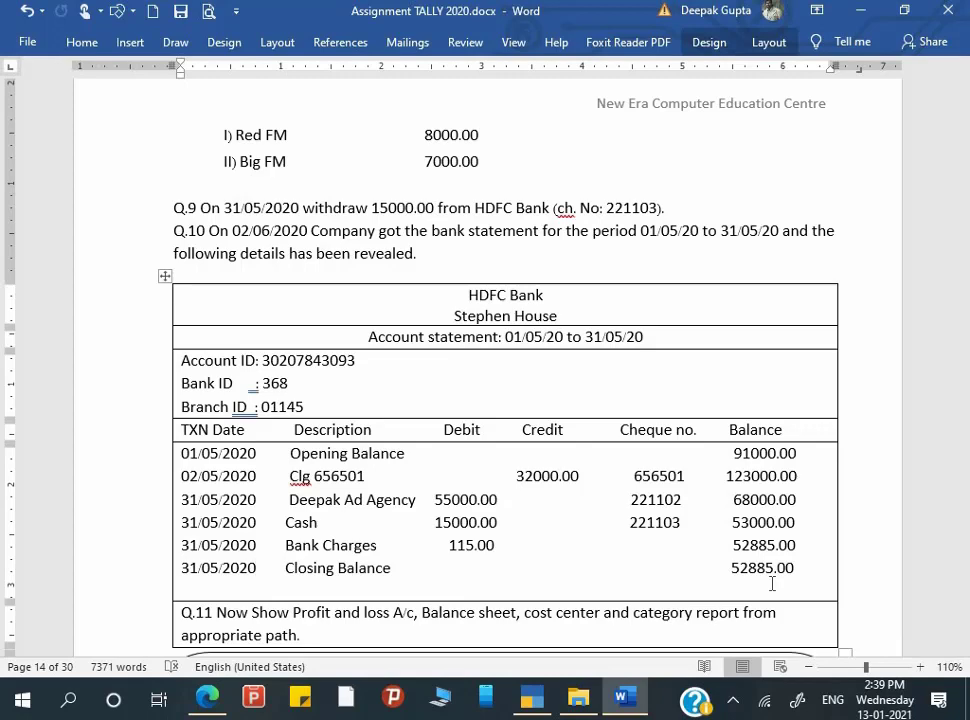
pyautogui.scroll(-1, 772, 584)
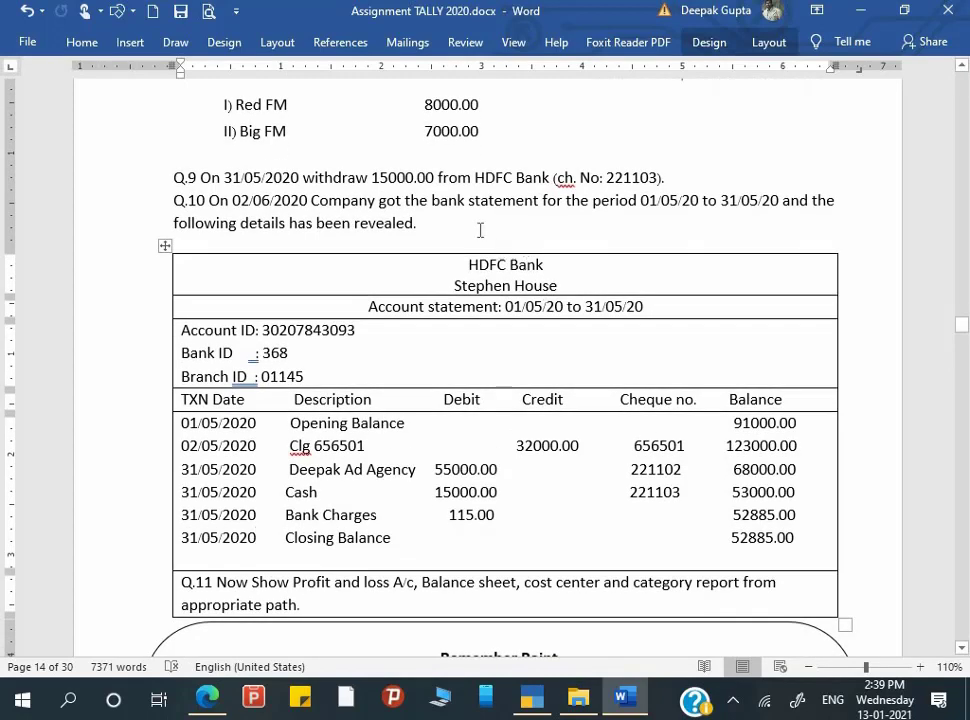
pyautogui.scroll(-2, 480, 230)
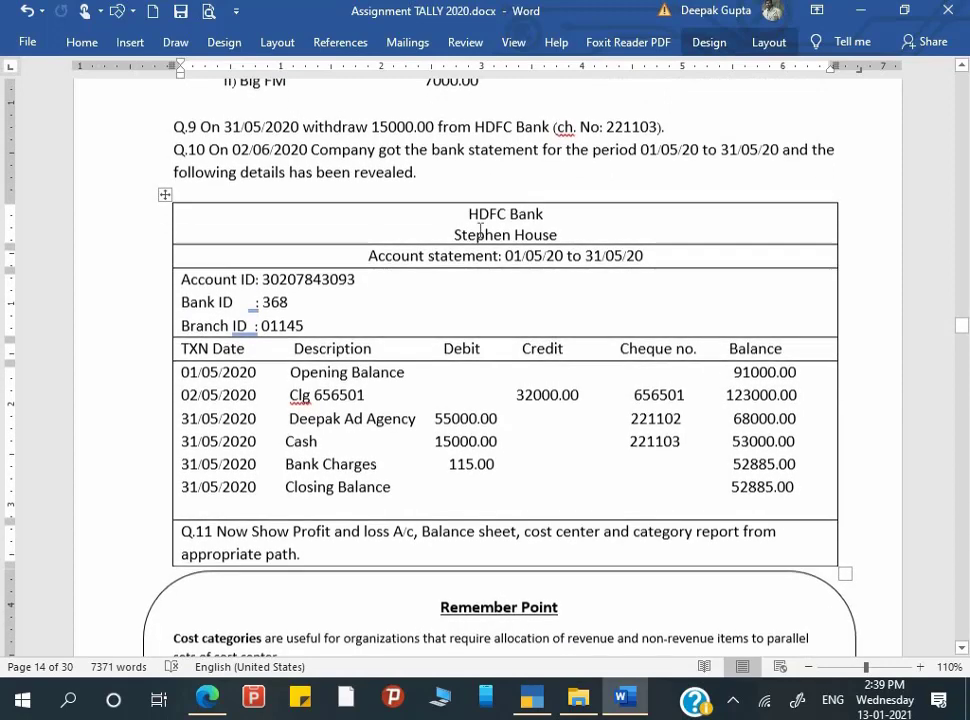
pyautogui.click(425, 175)
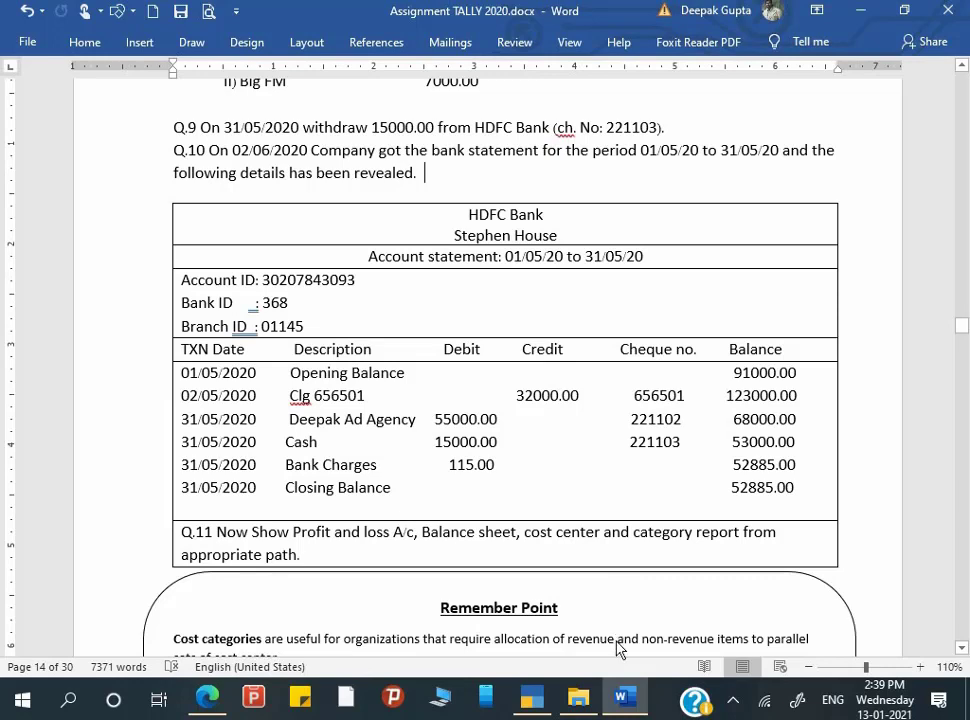
# Step: Open the Tally Notes file from the desktop and read the Bank Reconciliation notes under Q.9, highlighting the definition
pyautogui.press('super+d')
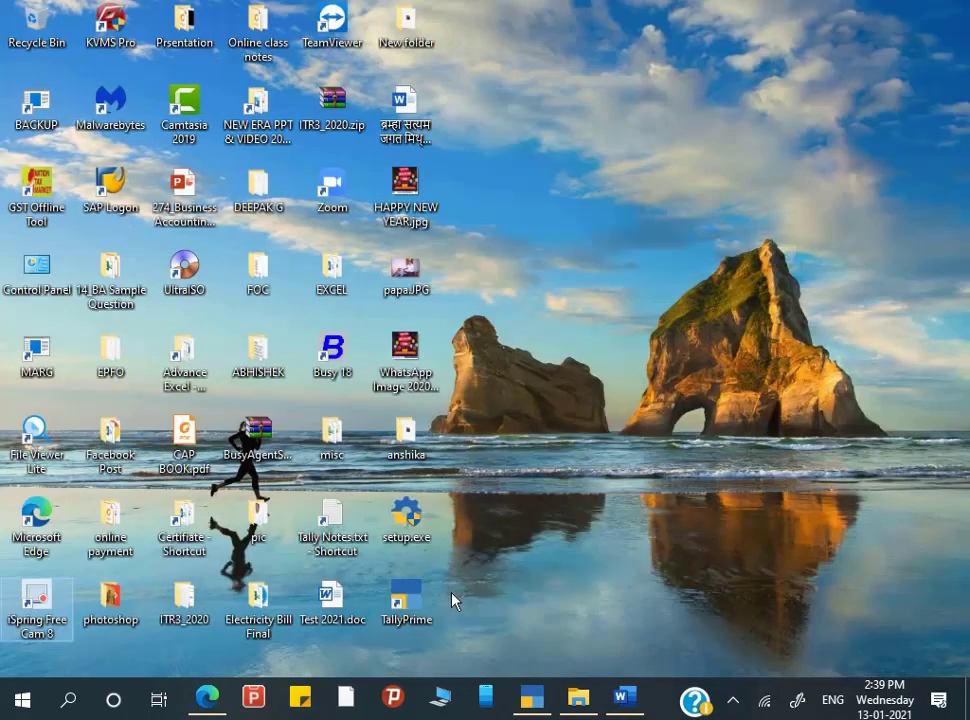
pyautogui.doubleClick(316, 535)
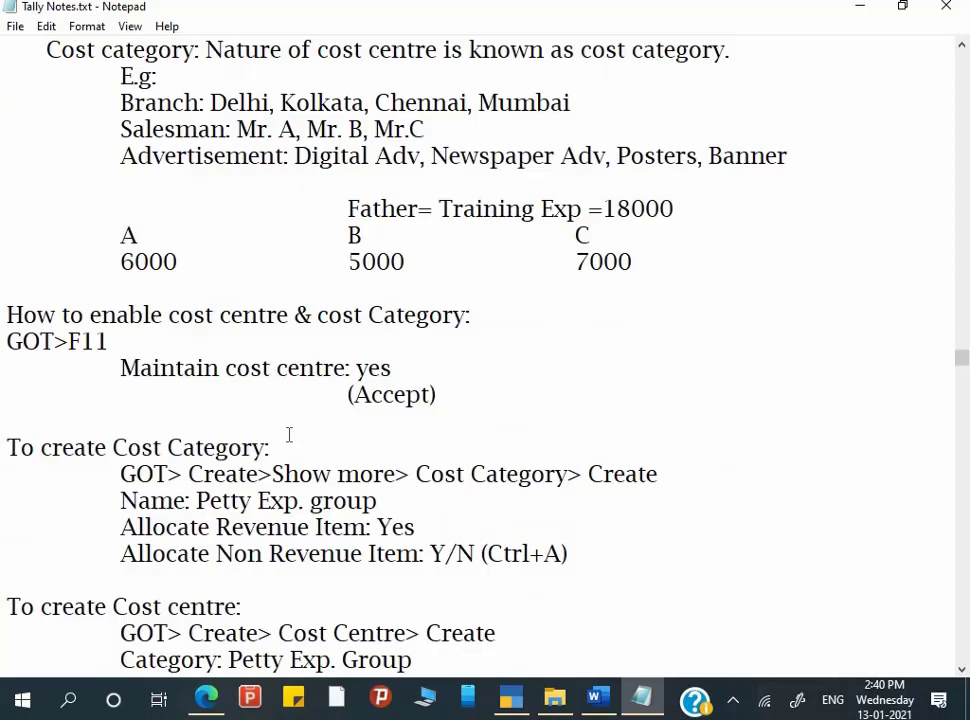
pyautogui.press('pagedown')
pyautogui.press('pagedown')
pyautogui.press('pagedown')
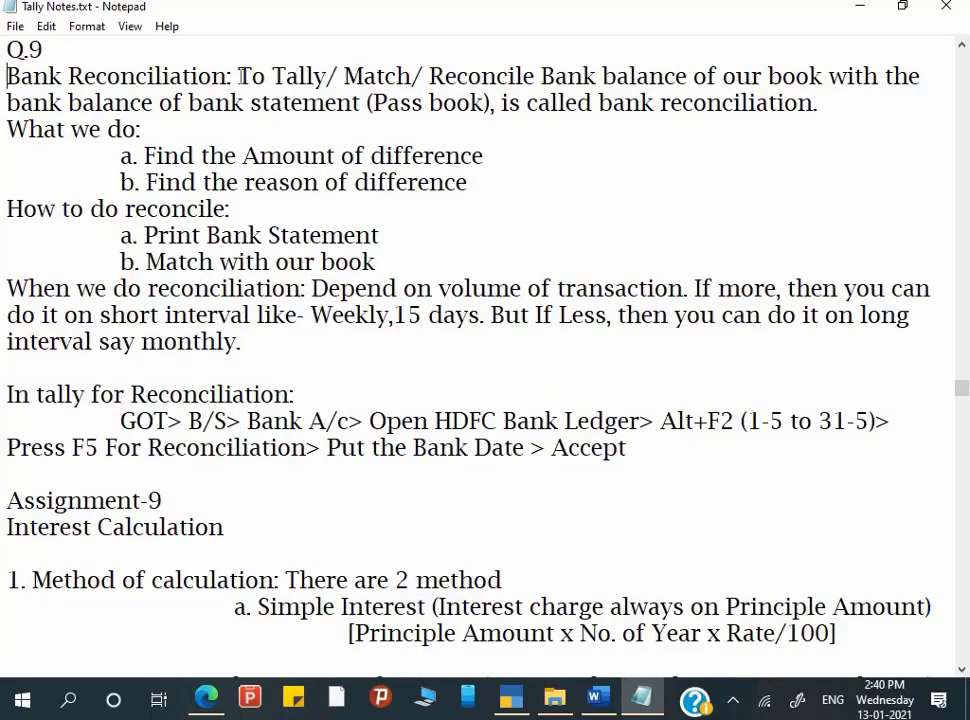
pyautogui.moveTo(237, 76); pyautogui.dragTo(824, 78)
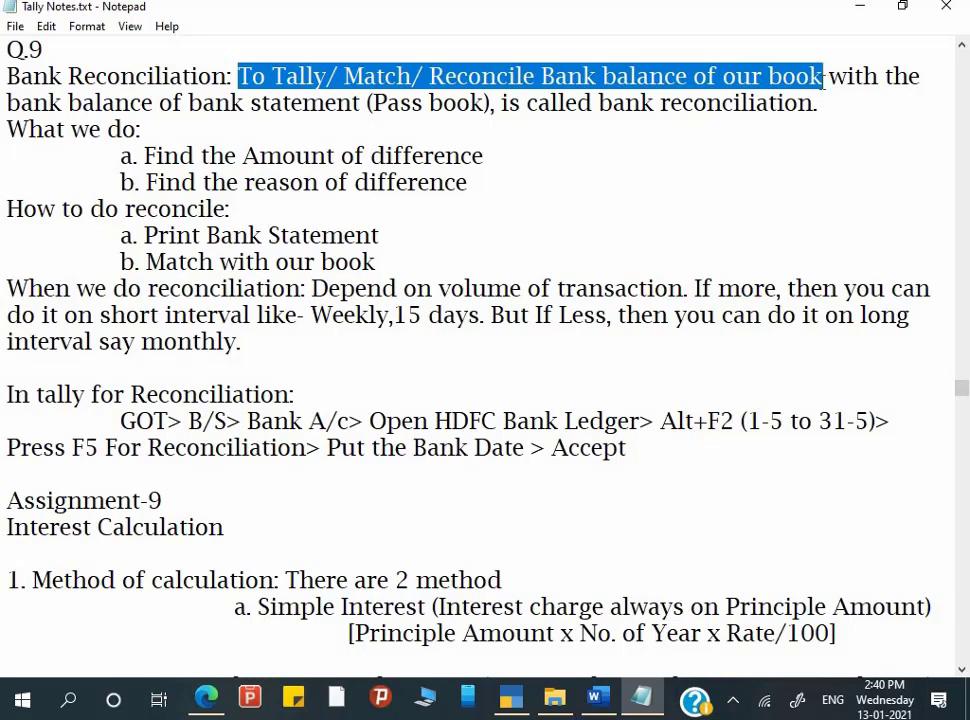
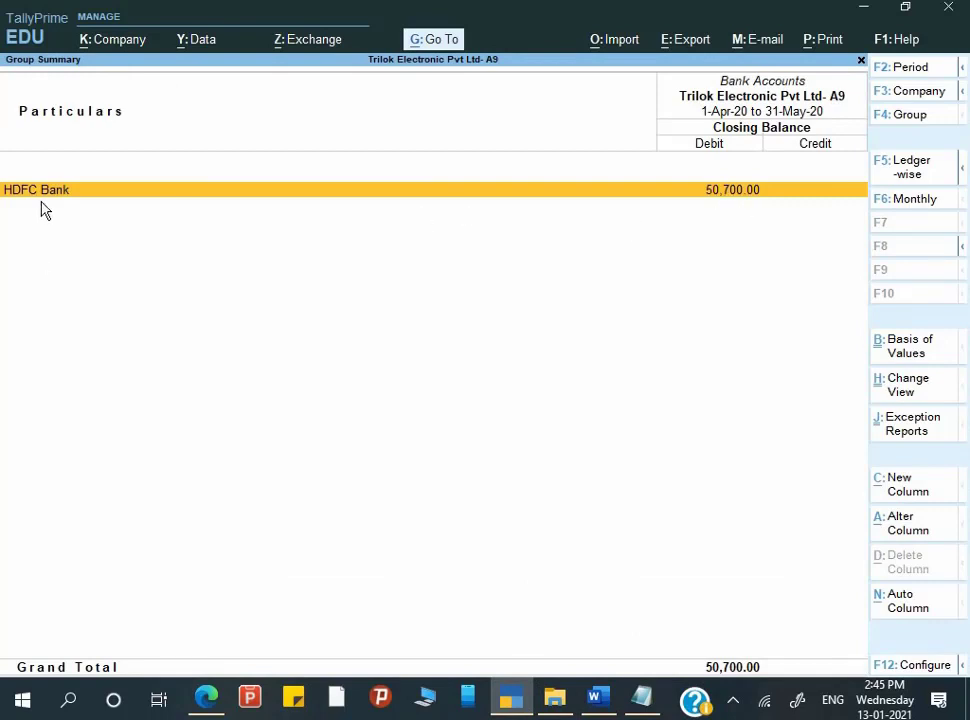
# Step: Return to the Gateway of Tally and reopen the Balance Sheet in detailed form
pyautogui.press('Escape')
pyautogui.press('Escape')
pyautogui.press('Escape')
pyautogui.press('Escape')
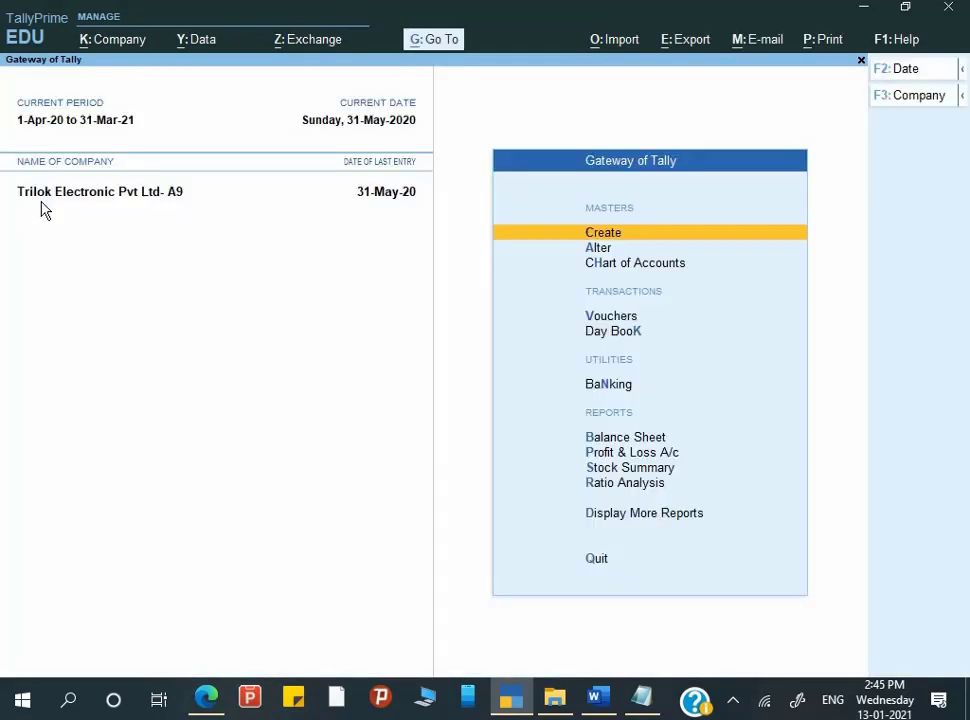
pyautogui.press('Down')
pyautogui.press('Down')
pyautogui.press('Down')
pyautogui.press('Down')
pyautogui.press('Down')
pyautogui.press('Down')
pyautogui.press('Down')
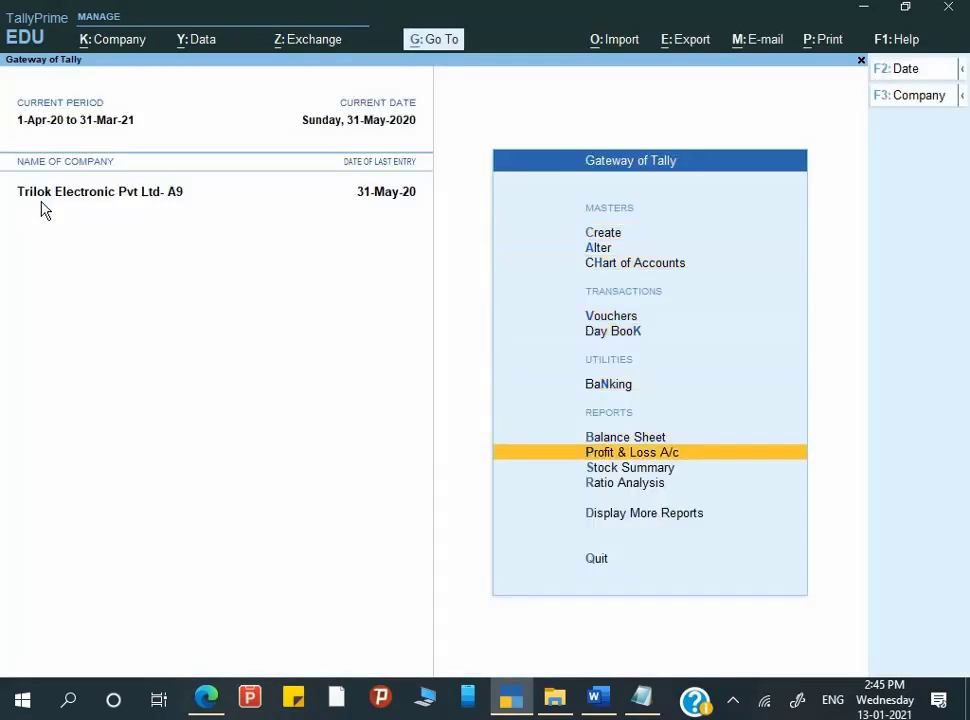
pyautogui.press('Up')
pyautogui.press('Return')
pyautogui.hotkey('alt', 'F5')
pyautogui.press('Right')
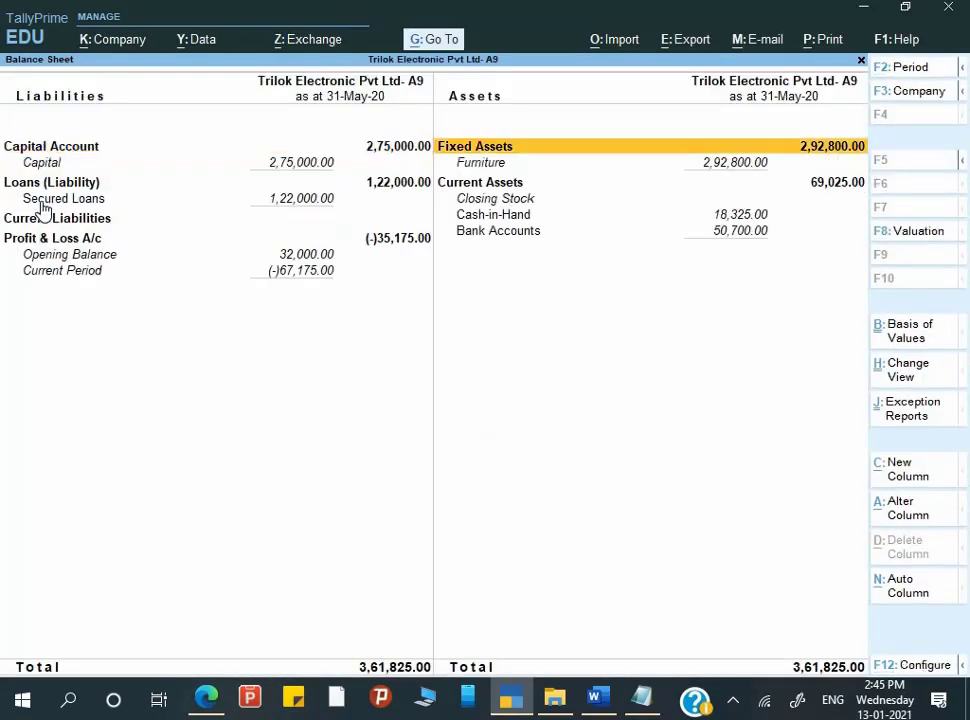
# Step: Drill down through Bank Accounts into the HDFC Bank ledger and open its May vouchers
pyautogui.press('Down')
pyautogui.press('Down')
pyautogui.press('Down')
pyautogui.press('Down')
pyautogui.press('Down')
pyautogui.press('Return')
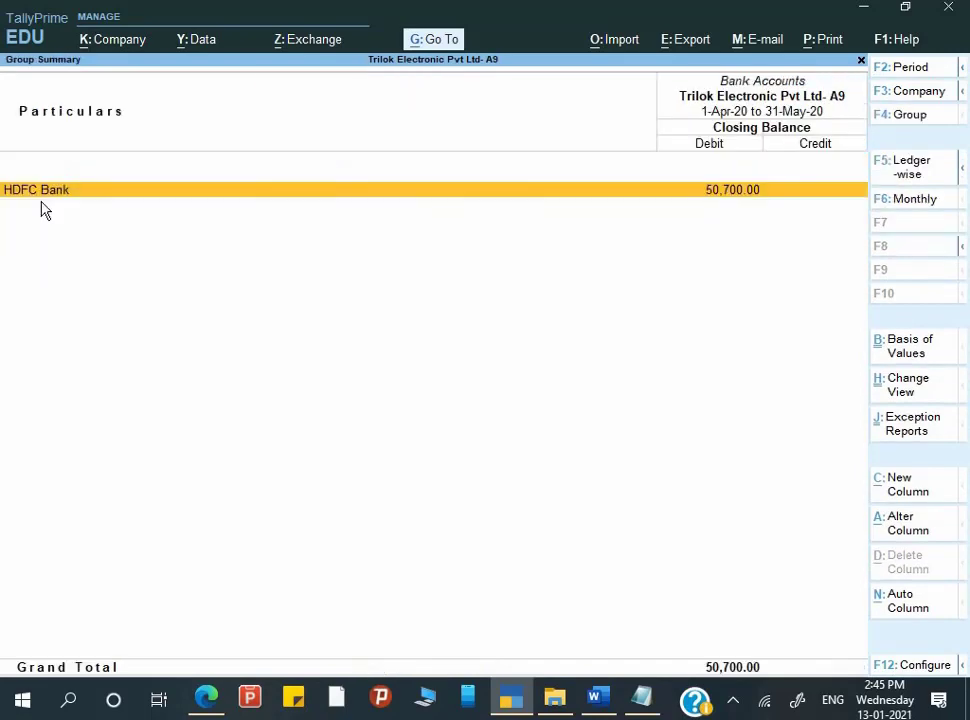
pyautogui.press('Return')
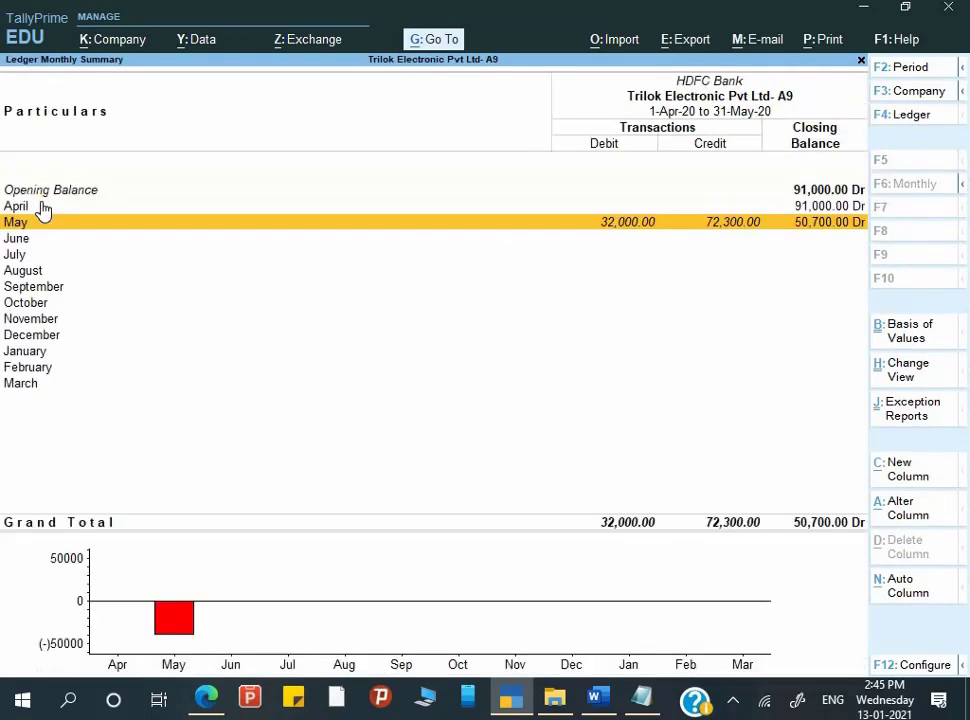
pyautogui.press('Return')
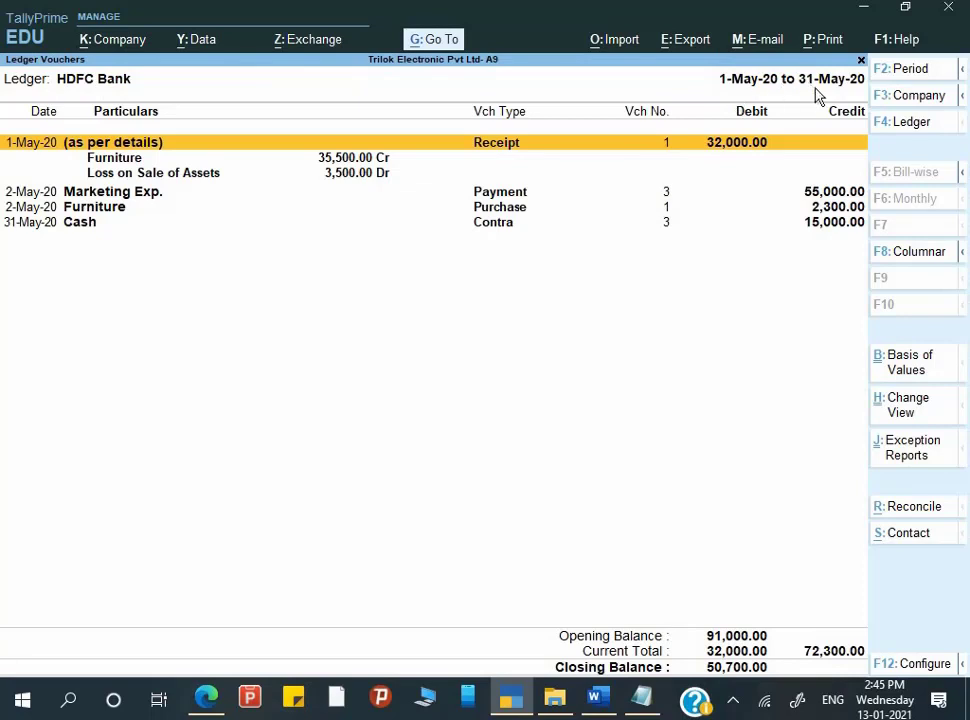
# Step: Set the HDFC Bank ledger period from 1-5-2020 to 31-5-2020
pyautogui.press('F2')
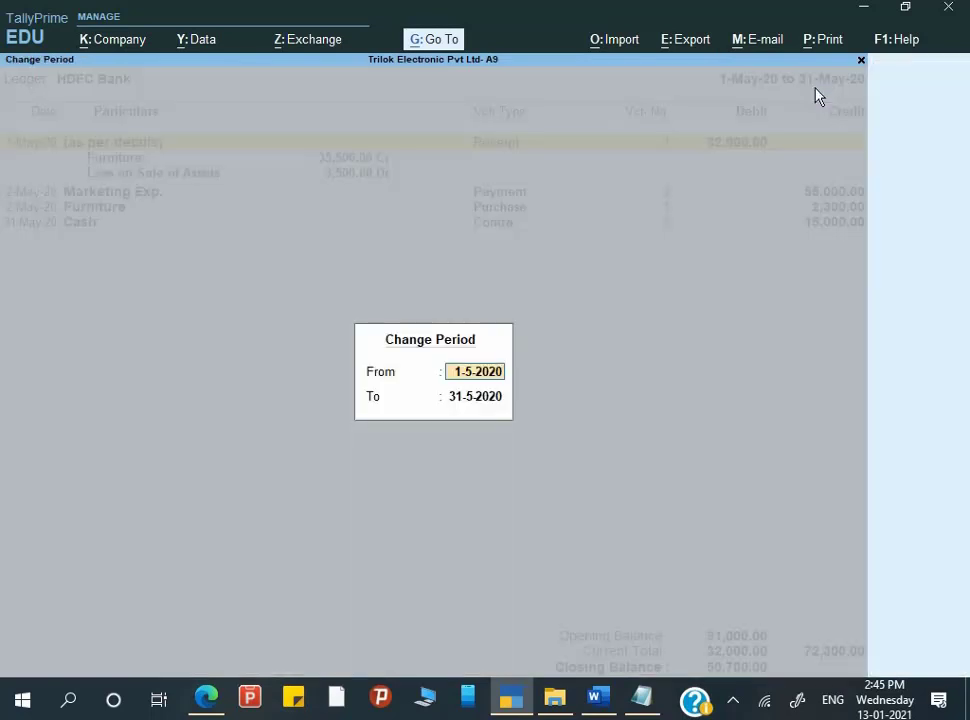
pyautogui.press('Return')
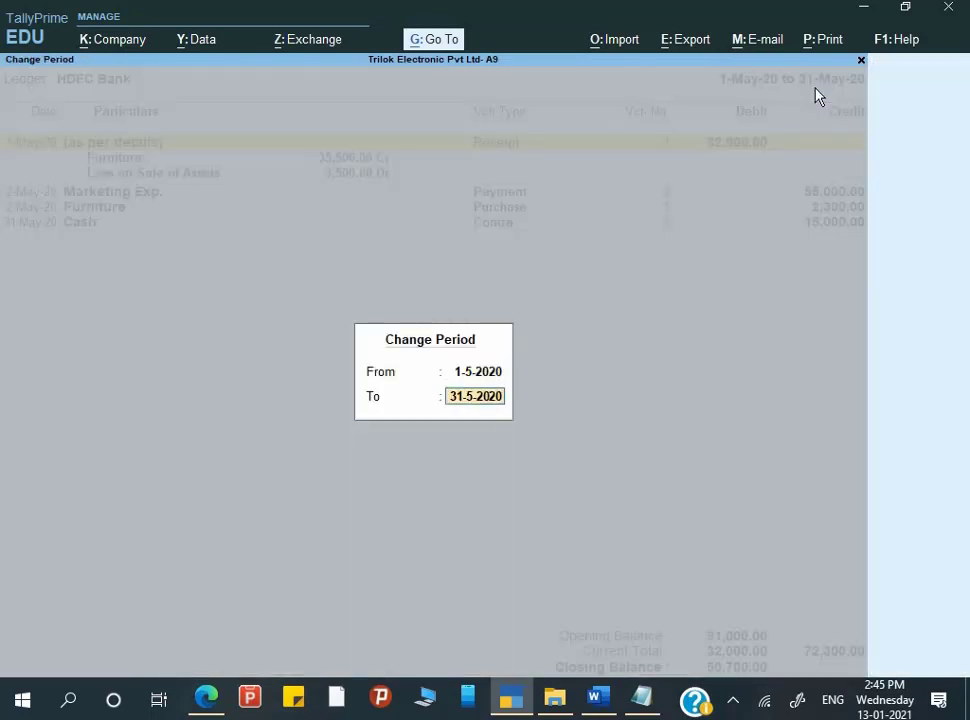
pyautogui.press('Return')
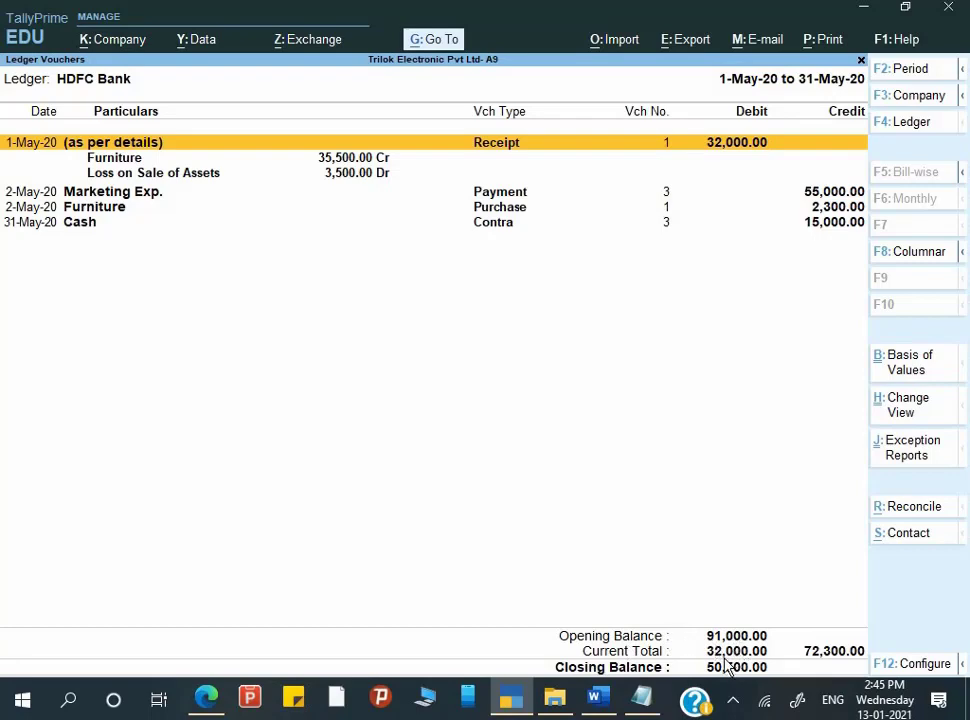
# Step: Switch to the Word document and check HDFC Bank's opening balance in Q.1
pyautogui.hotkey('alt', 'Tab')
pyautogui.scroll(1, 688, 398)
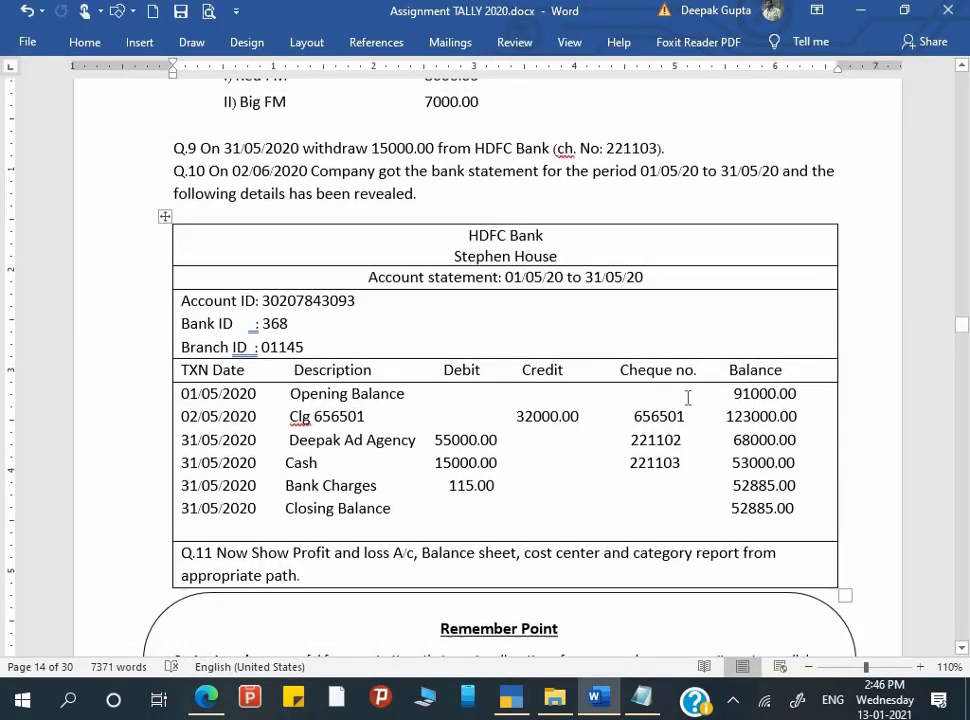
pyautogui.scroll(2, 748, 400)
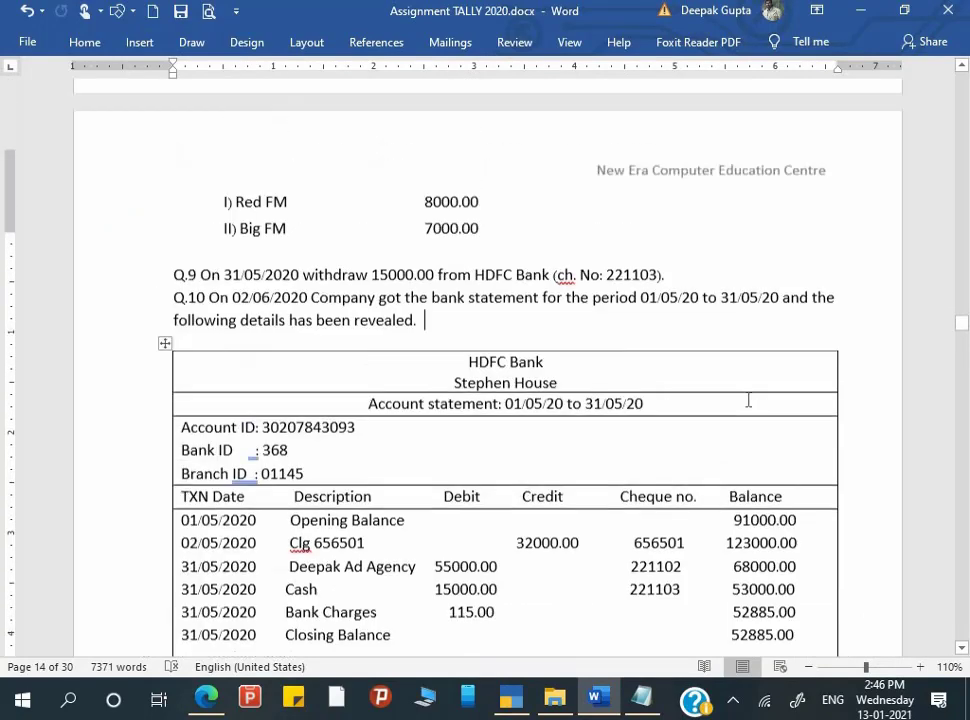
pyautogui.scroll(12, 748, 400)
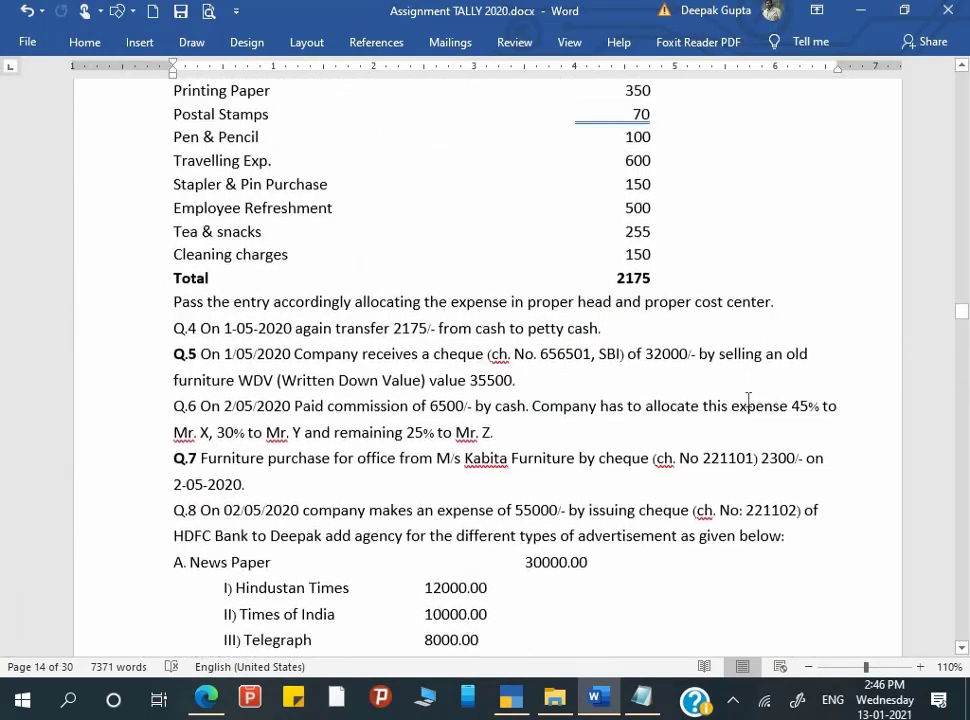
pyautogui.scroll(5, 748, 400)
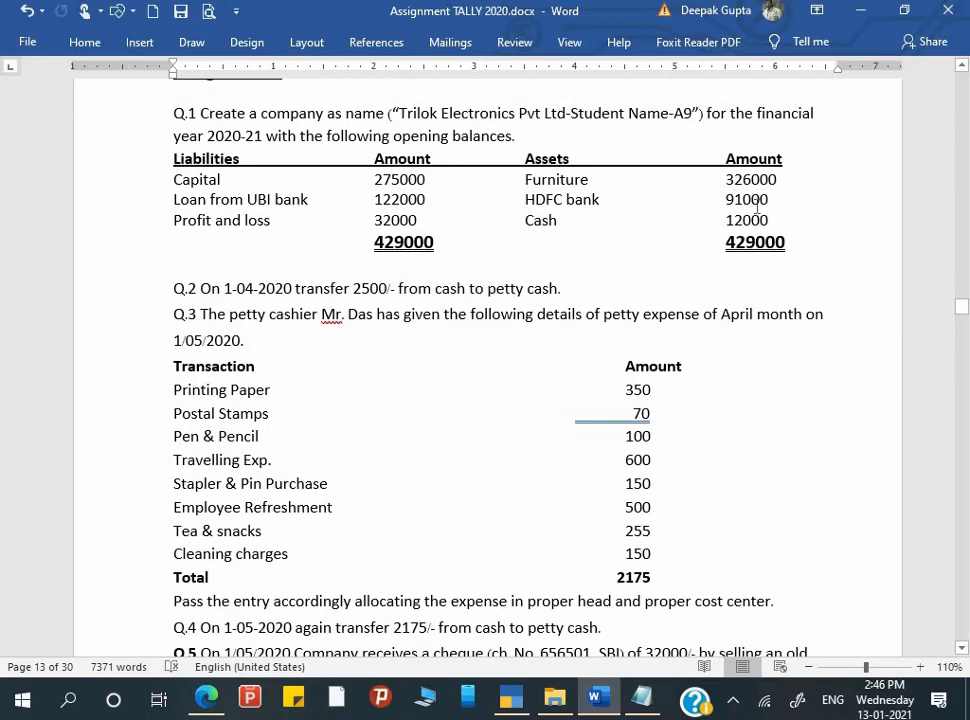
pyautogui.scroll(-6, 675, 305)
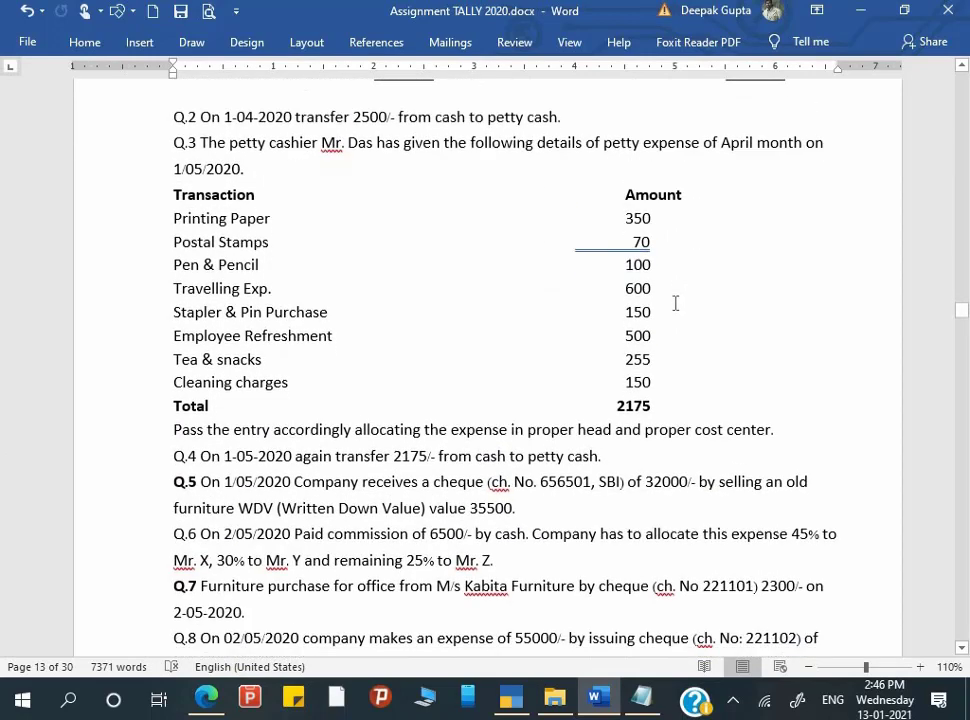
# Step: Switch to TallyPrime, open the bank reconciliation for the HDFC Bank ledger and check it against the Q.10 bank statement in Word
pyautogui.hotkey('alt', 'Tab')
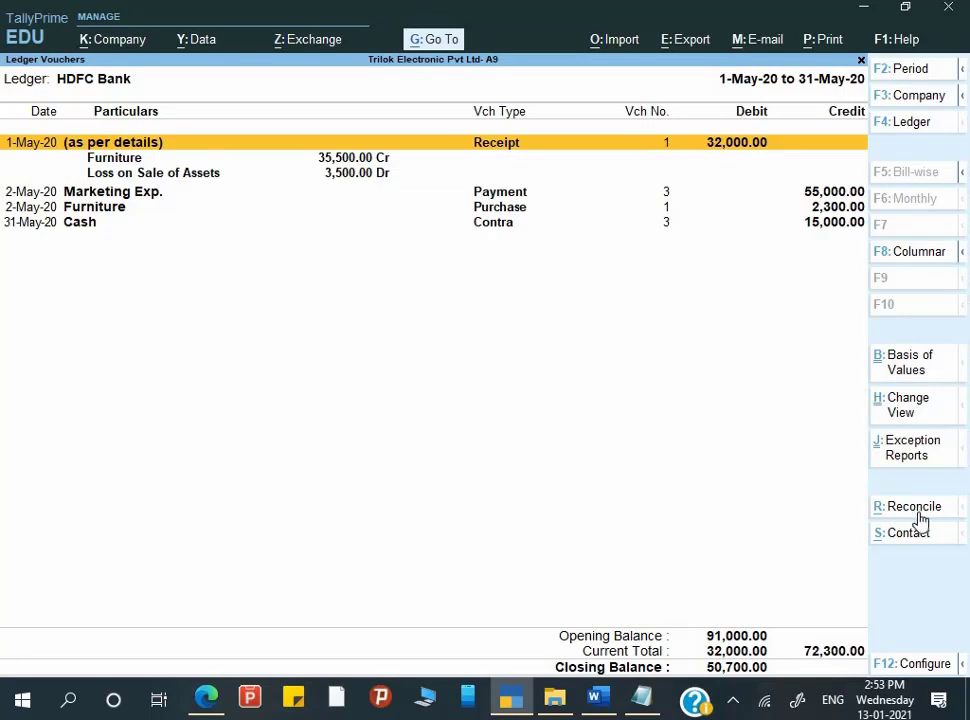
pyautogui.hotkey('alt', 'r')
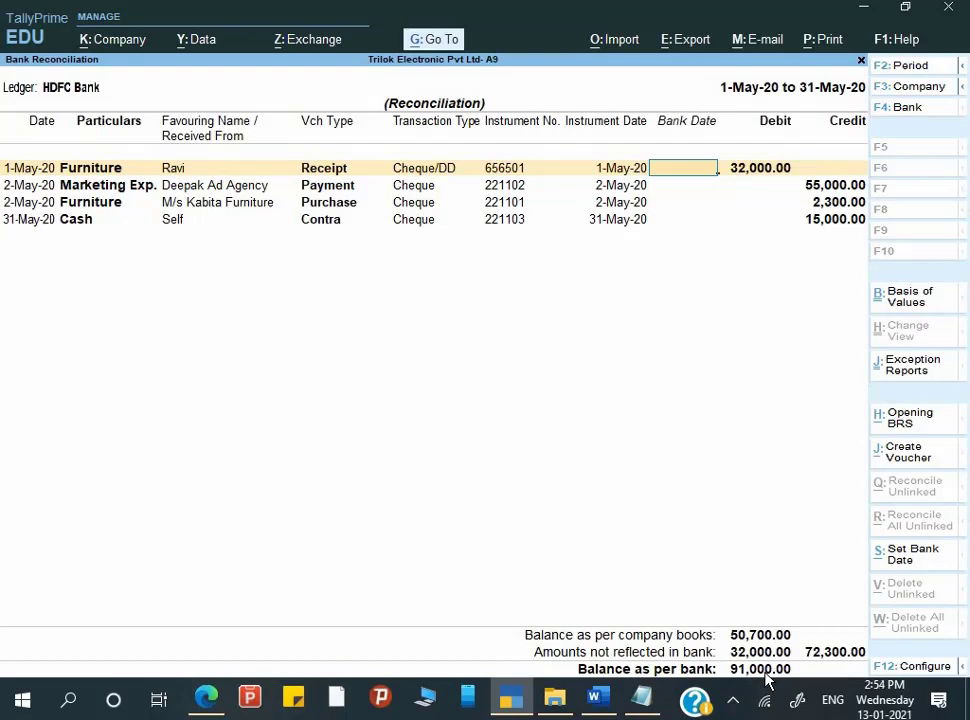
pyautogui.hotkey('alt', 'Tab')
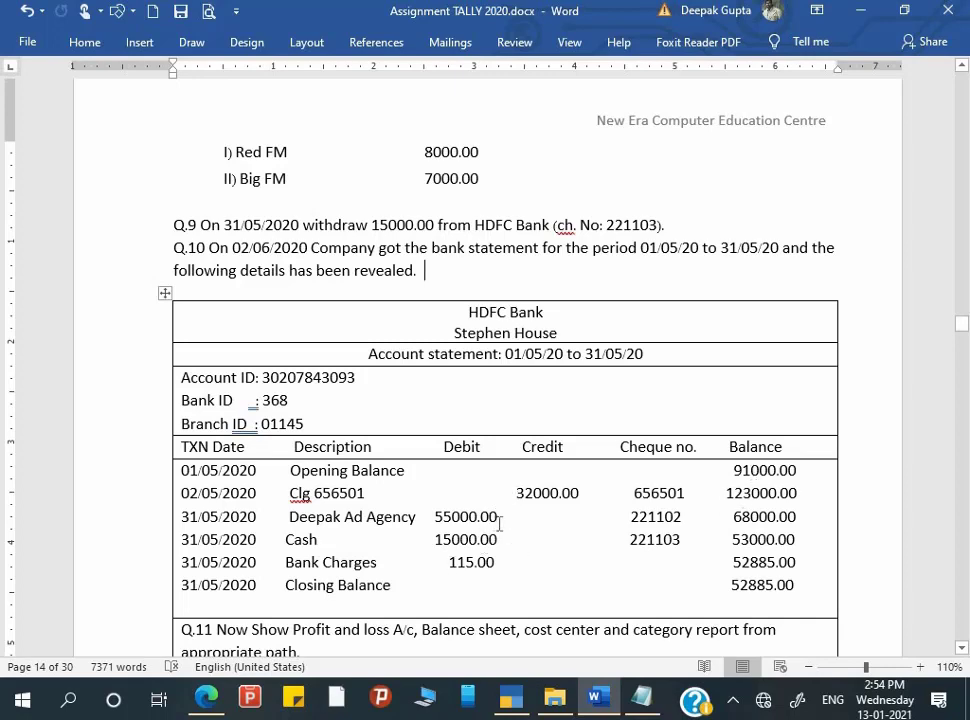
pyautogui.hotkey('alt', 'Tab')
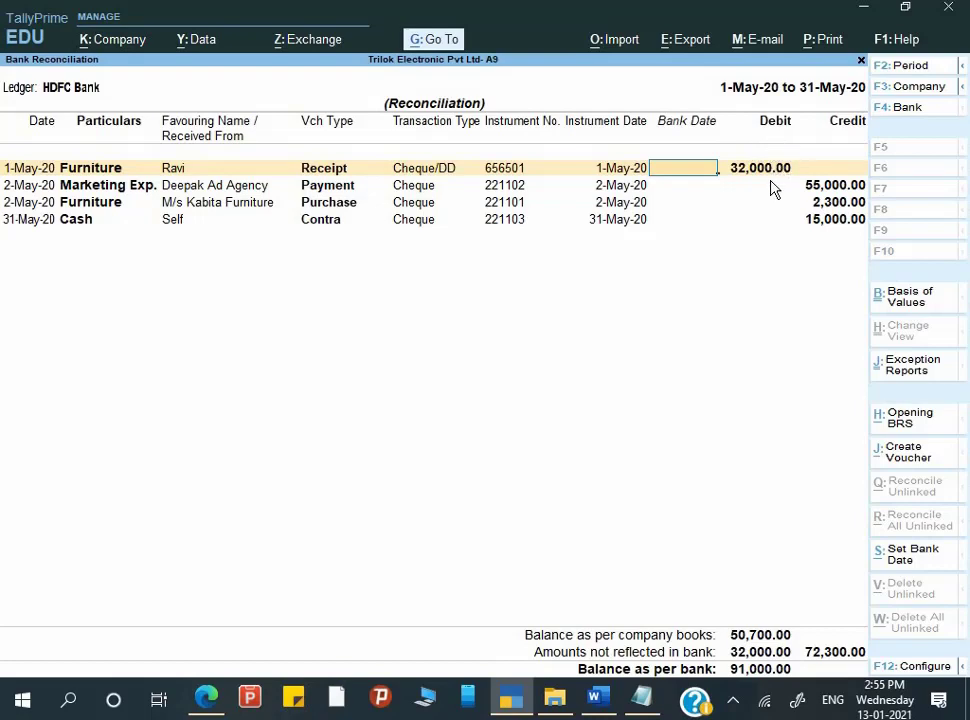
# Step: Compare the debit and credit entries of the Q.10 bank statement in Word with those in the TallyPrime reconciliation
pyautogui.hotkey('alt', 'Tab')
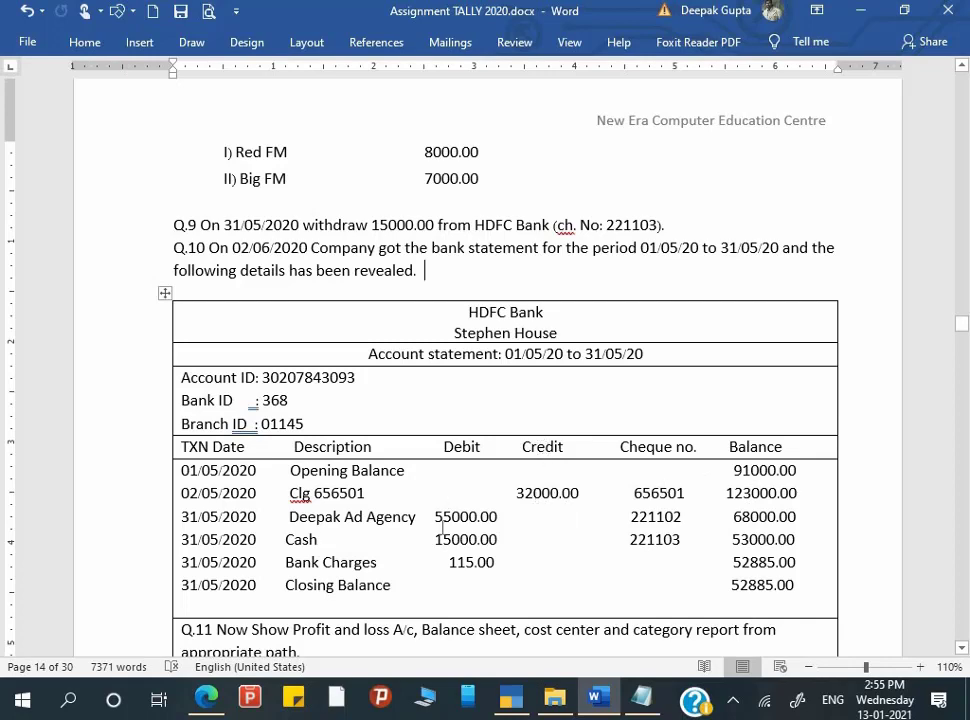
pyautogui.hotkey('alt', 'Tab')
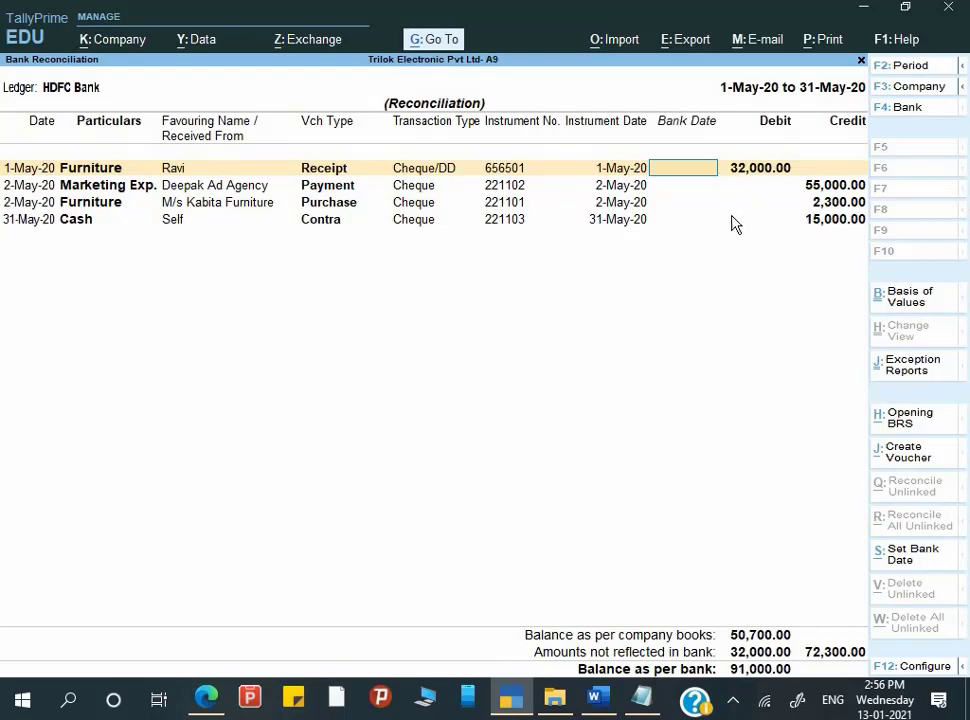
pyautogui.hotkey('alt', 'Tab')
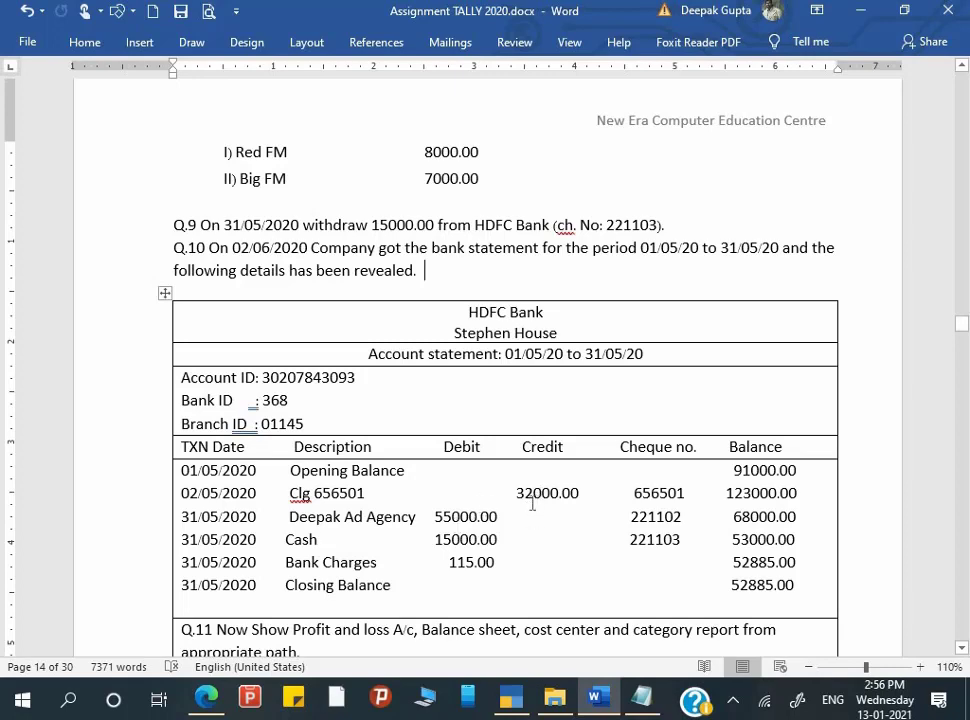
pyautogui.hotkey('alt', 'Tab')
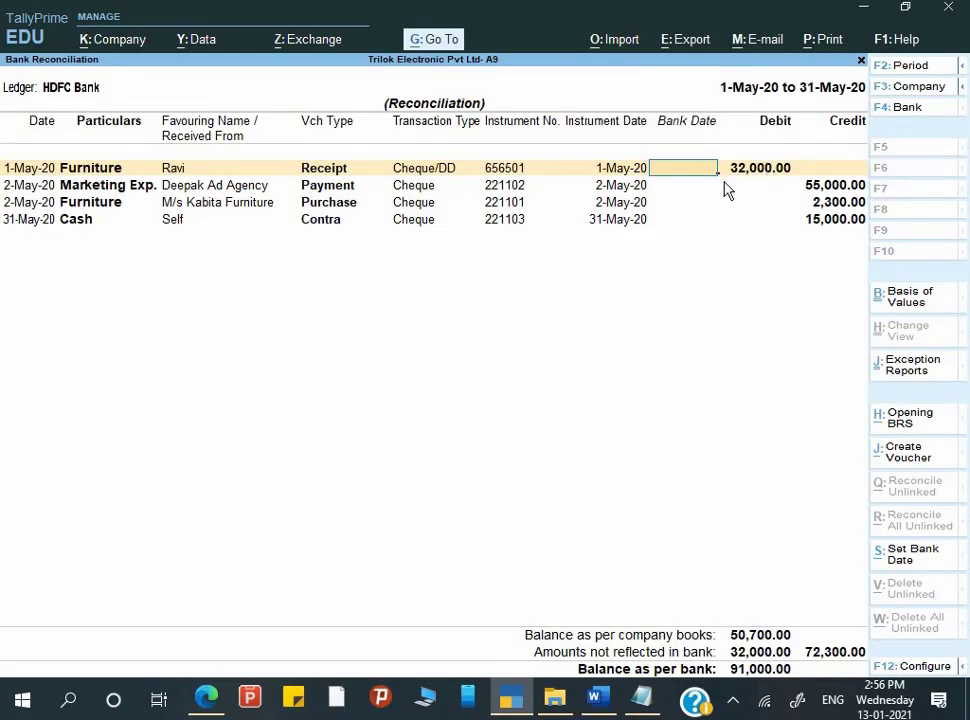
pyautogui.hotkey('alt', 'Tab')
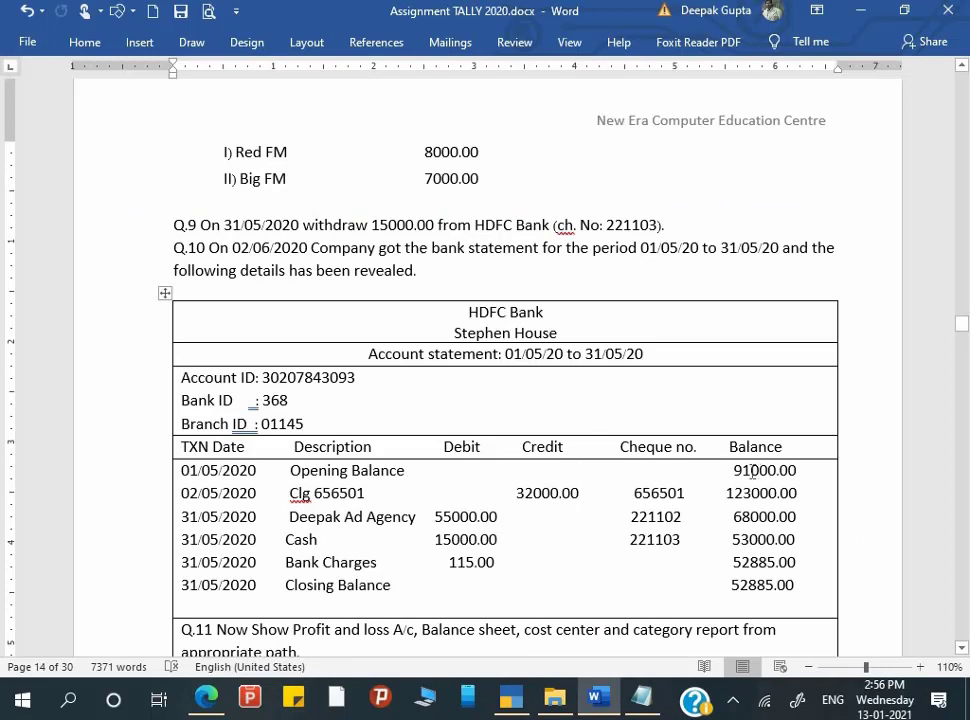
pyautogui.hotkey('alt', 'Tab')
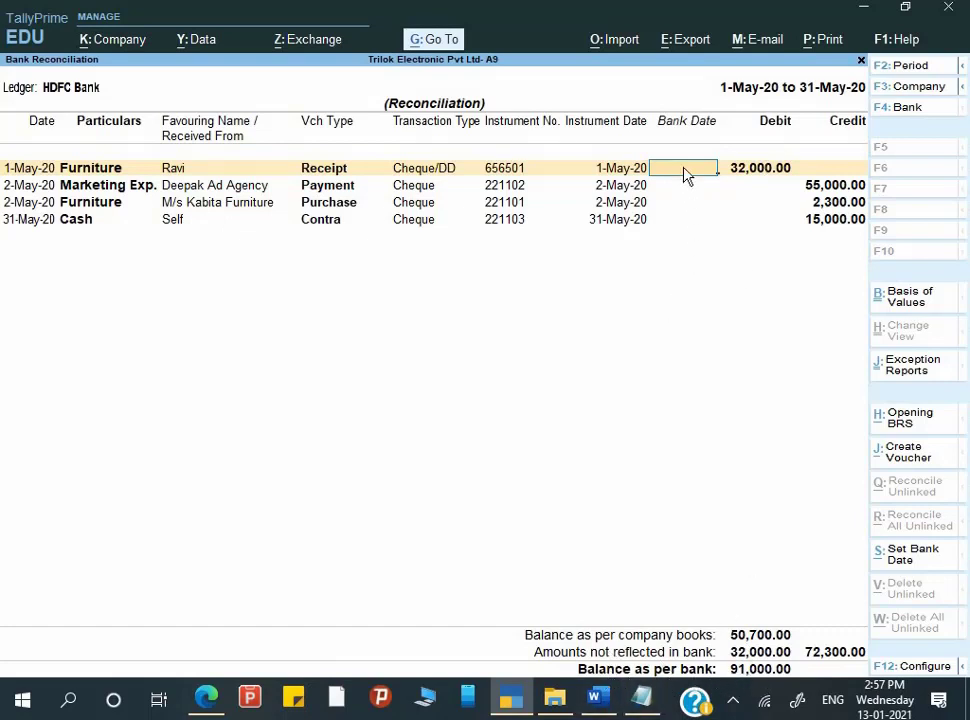
# Step: Look up cheque 656501 in the Word bank statement and enter 2-May-20 as its bank date in TallyPrime
pyautogui.hotkey('alt', 'Tab')
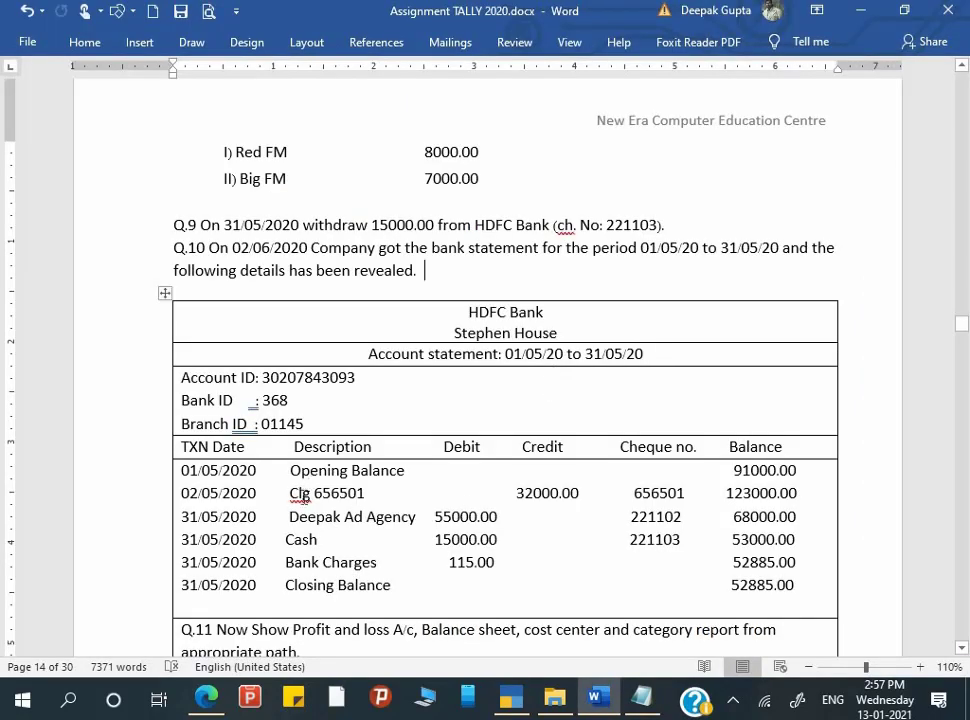
pyautogui.moveTo(290, 493); pyautogui.dragTo(375, 495)
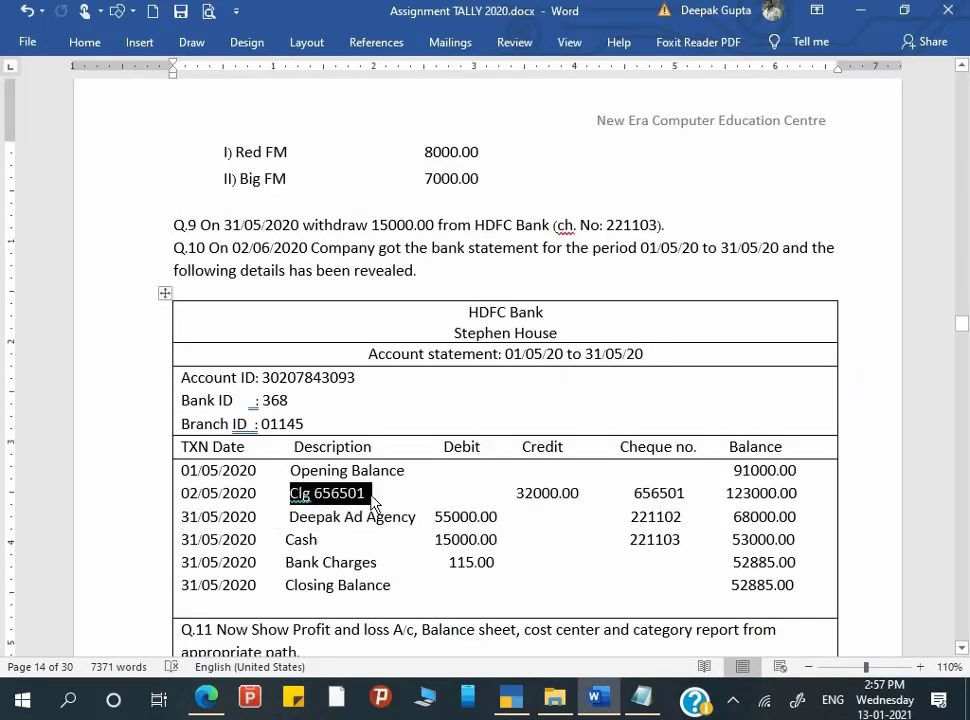
pyautogui.click(389, 495)
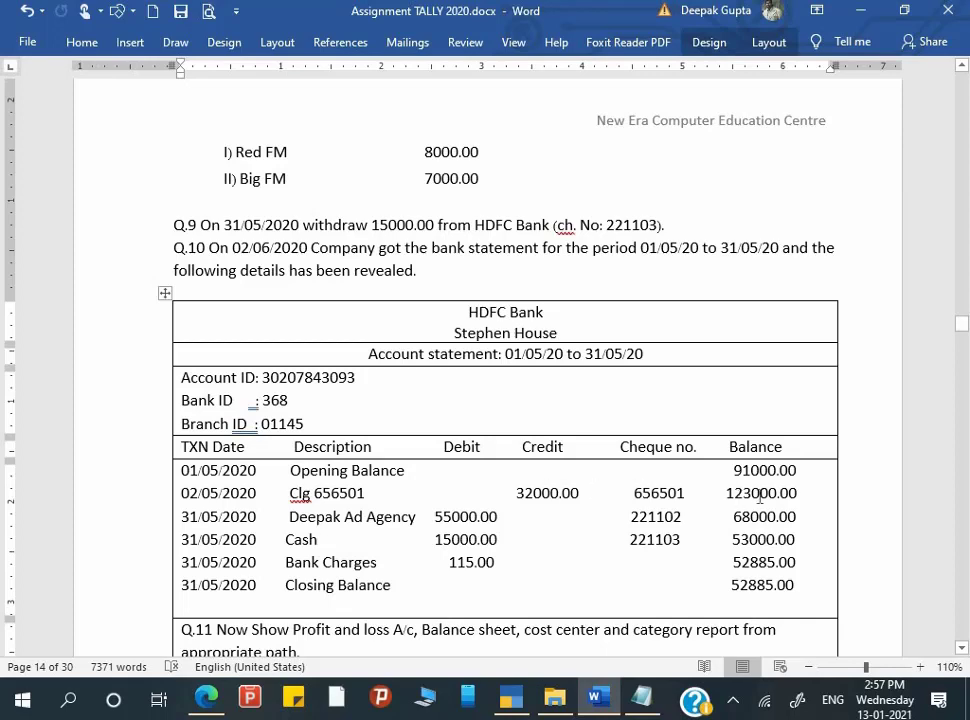
pyautogui.hotkey('alt', 'Tab')
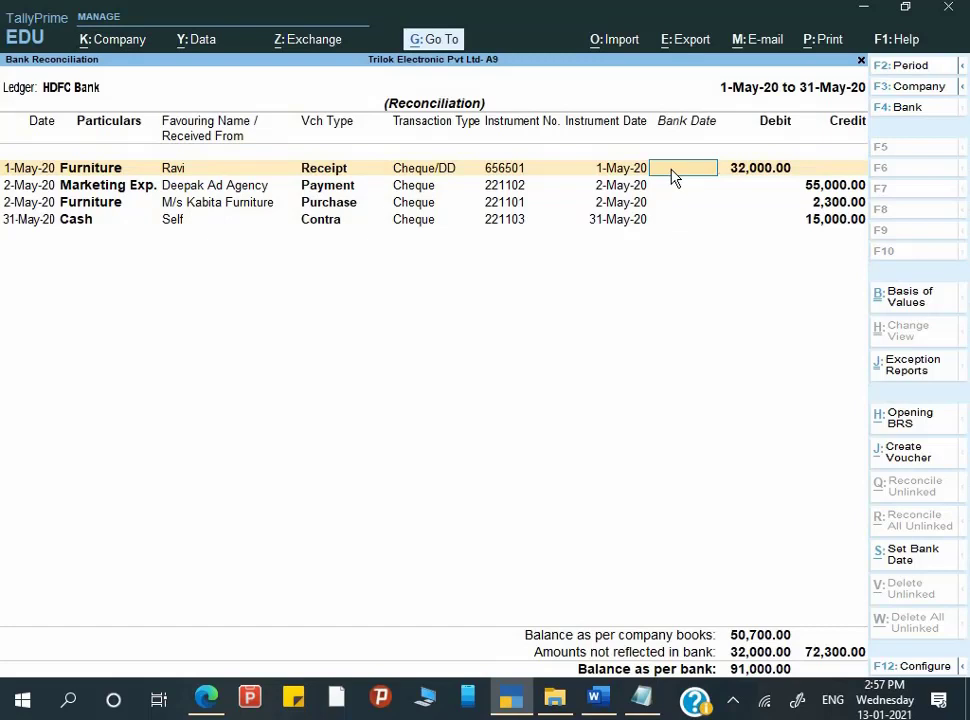
pyautogui.write('5')
pyautogui.press('Return')
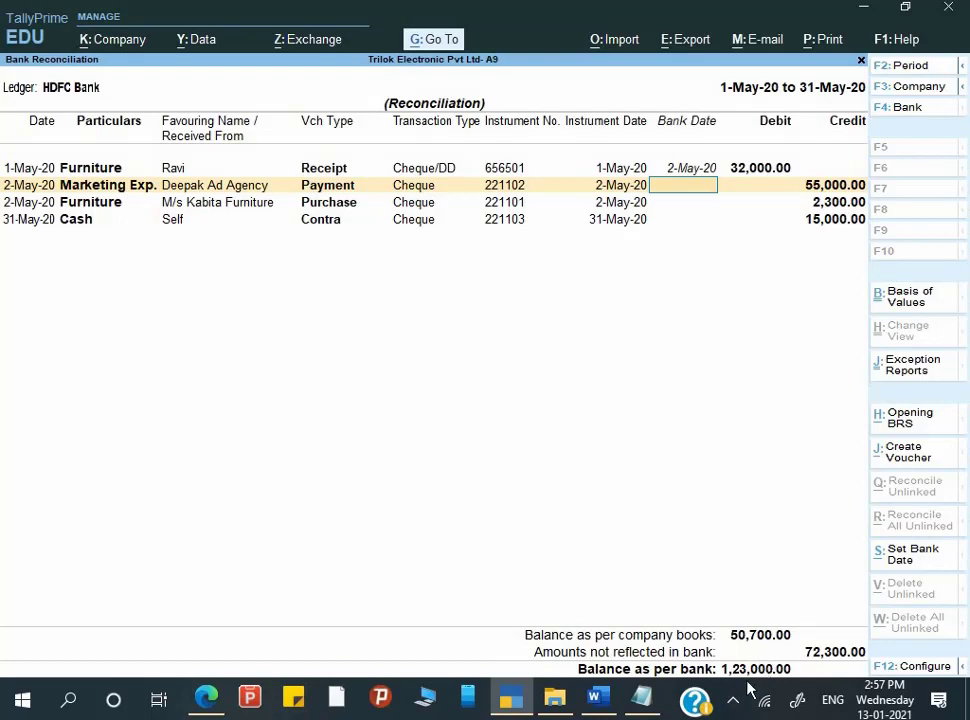
# Step: Look up cheque 221102 in the Word bank statement and enter 31-May-20 as its bank date in the TallyPrime reconciliation
pyautogui.hotkey('alt', 'Tab')
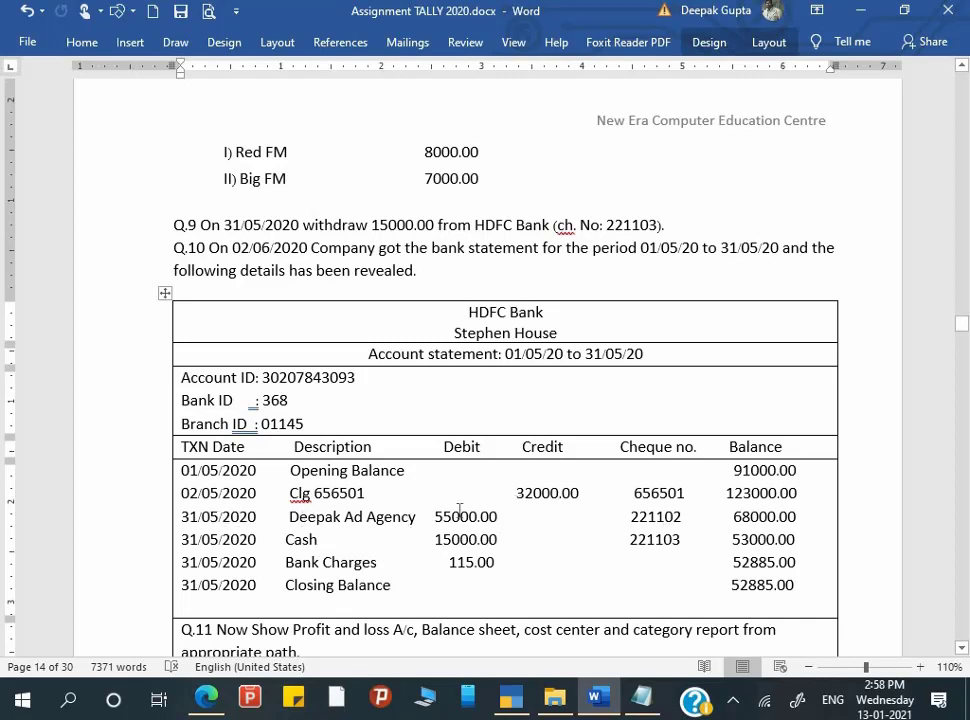
pyautogui.hotkey('alt', 'Tab')
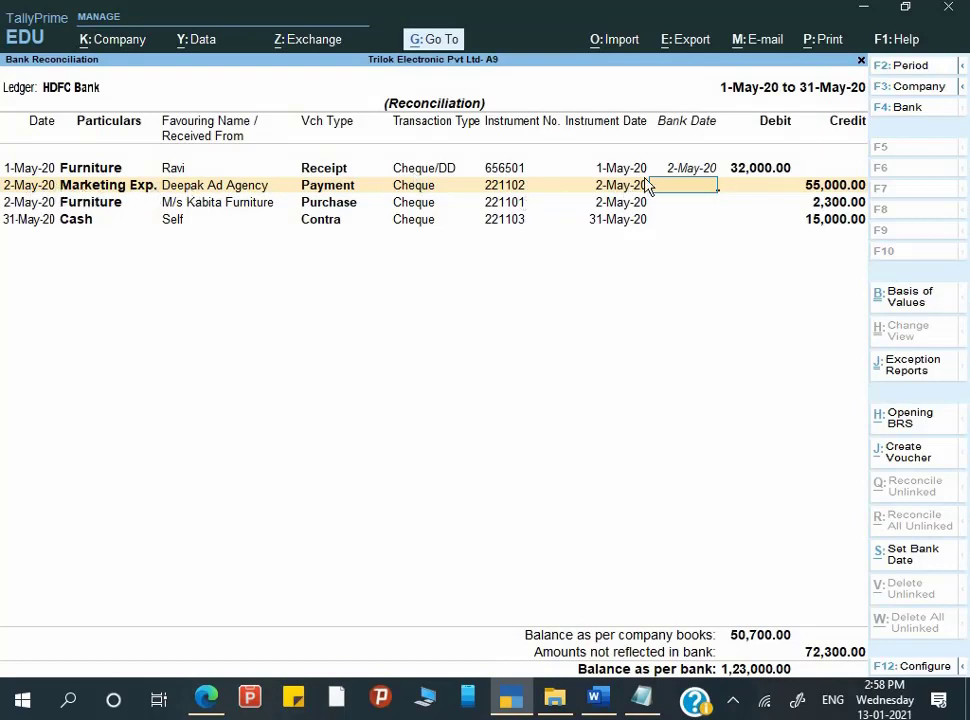
pyautogui.hotkey('alt', 'Tab')
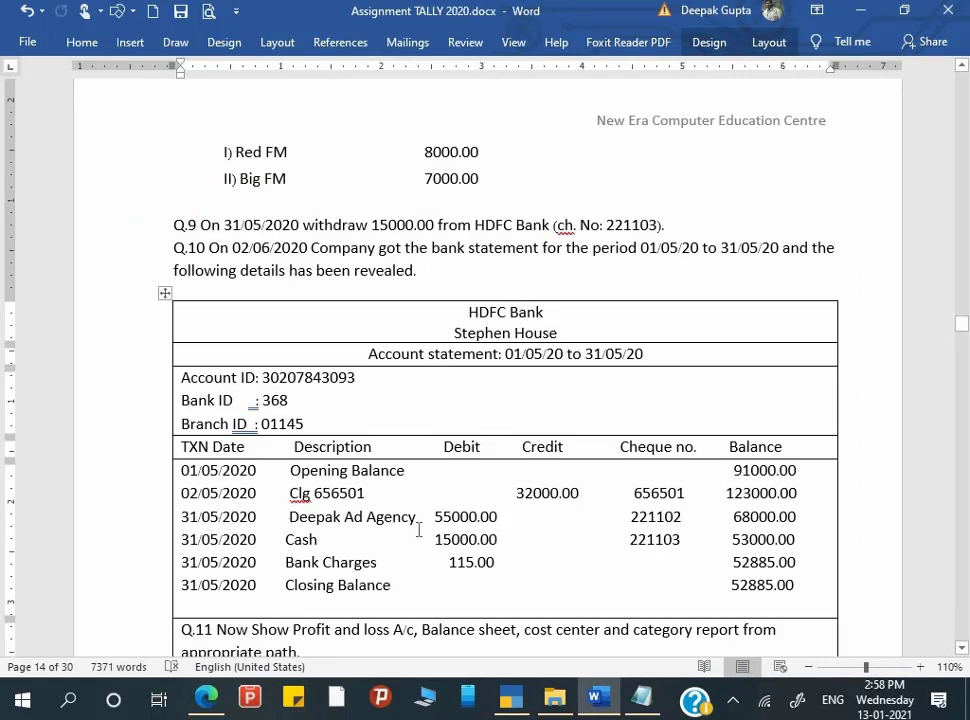
pyautogui.hotkey('alt', 'Tab')
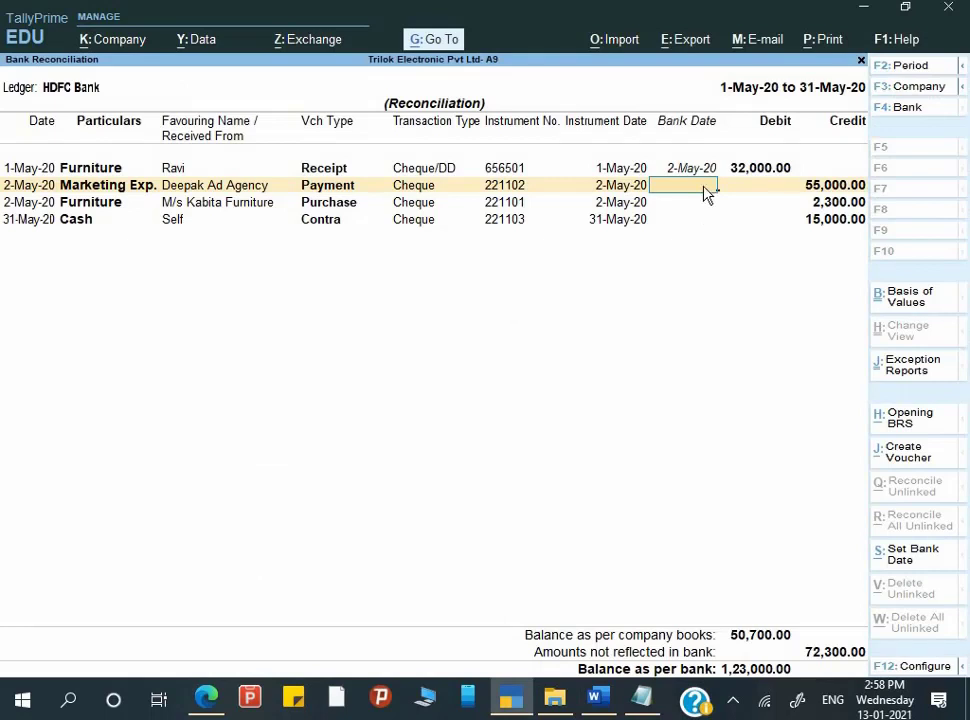
pyautogui.write('31-5')
pyautogui.press('Return')
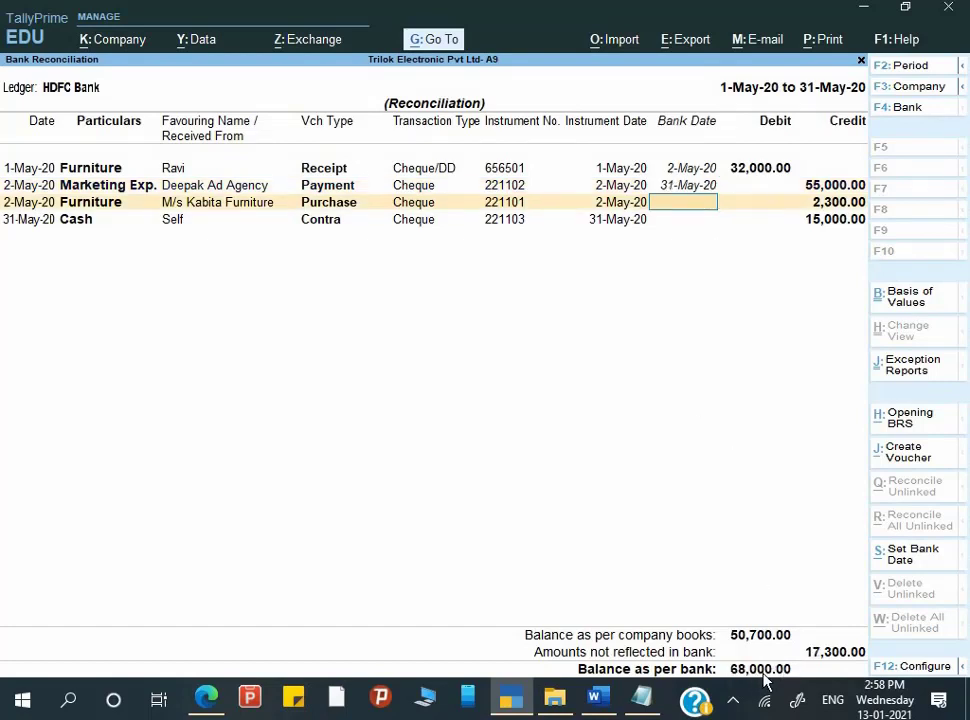
# Step: Find cheque 221103 in the Word bank statement and set its bank date to 31-May-20 in the TallyPrime reconciliation
pyautogui.hotkey('alt', 'Tab')
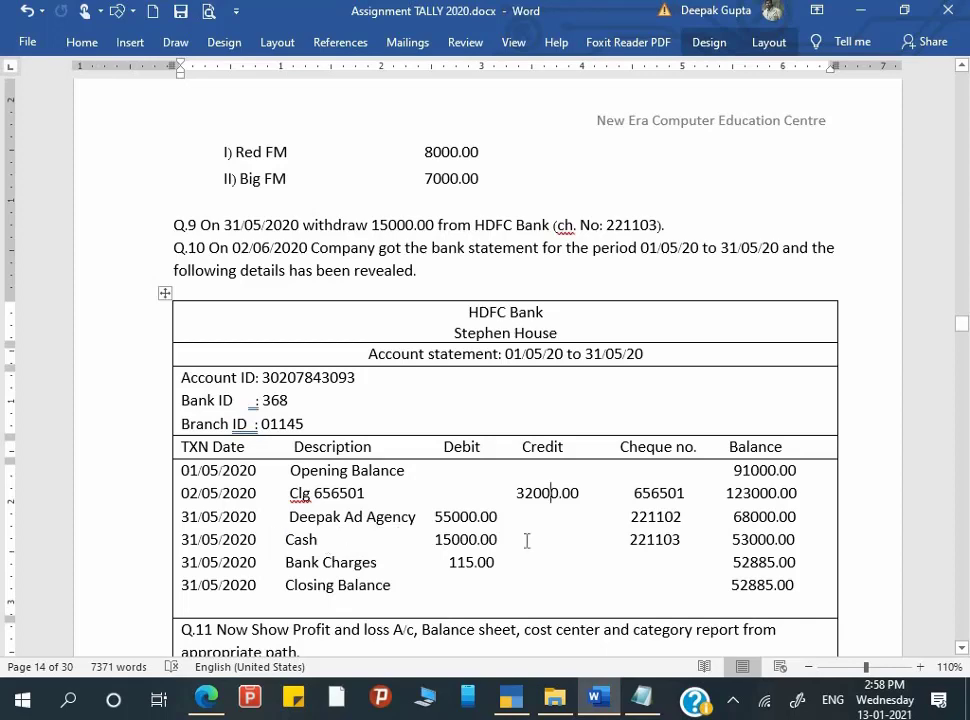
pyautogui.hotkey('alt', 'Tab')
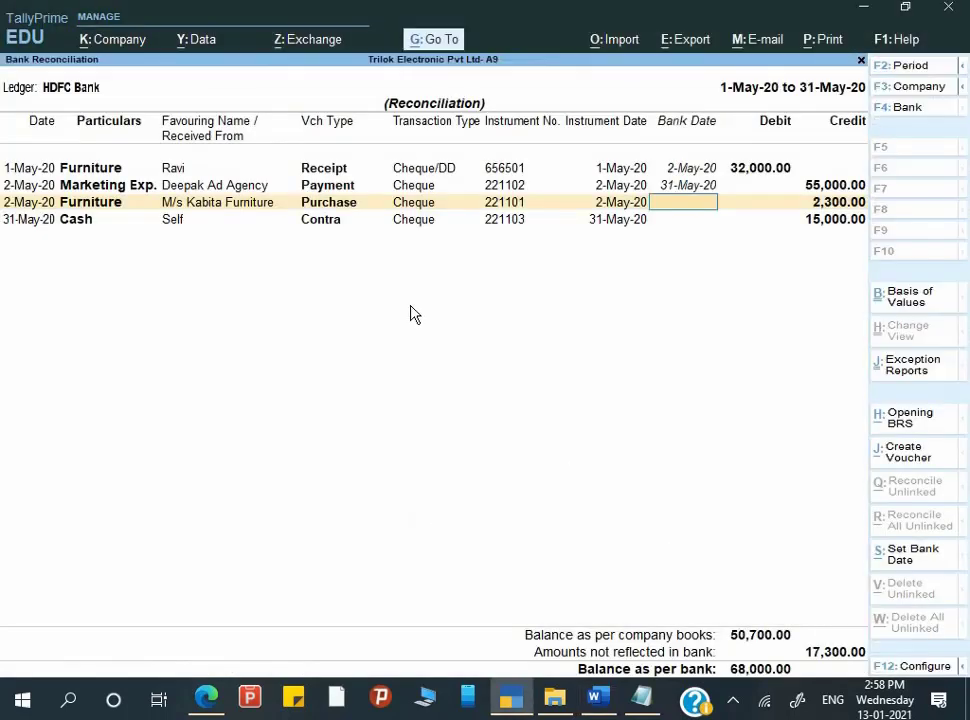
pyautogui.click(521, 225)
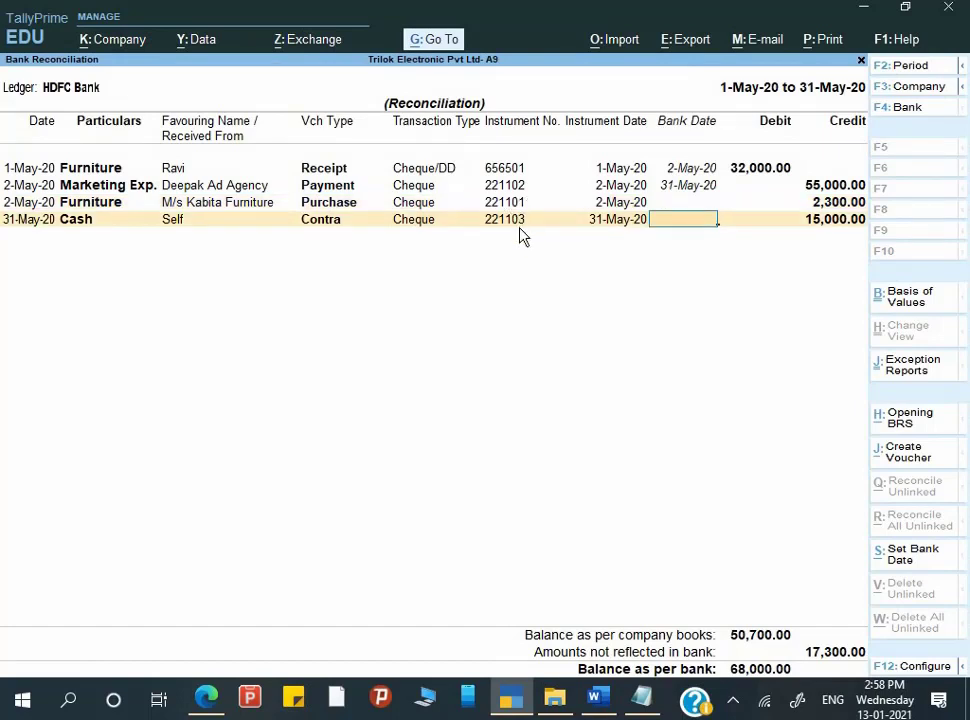
pyautogui.hotkey('alt', 'Tab')
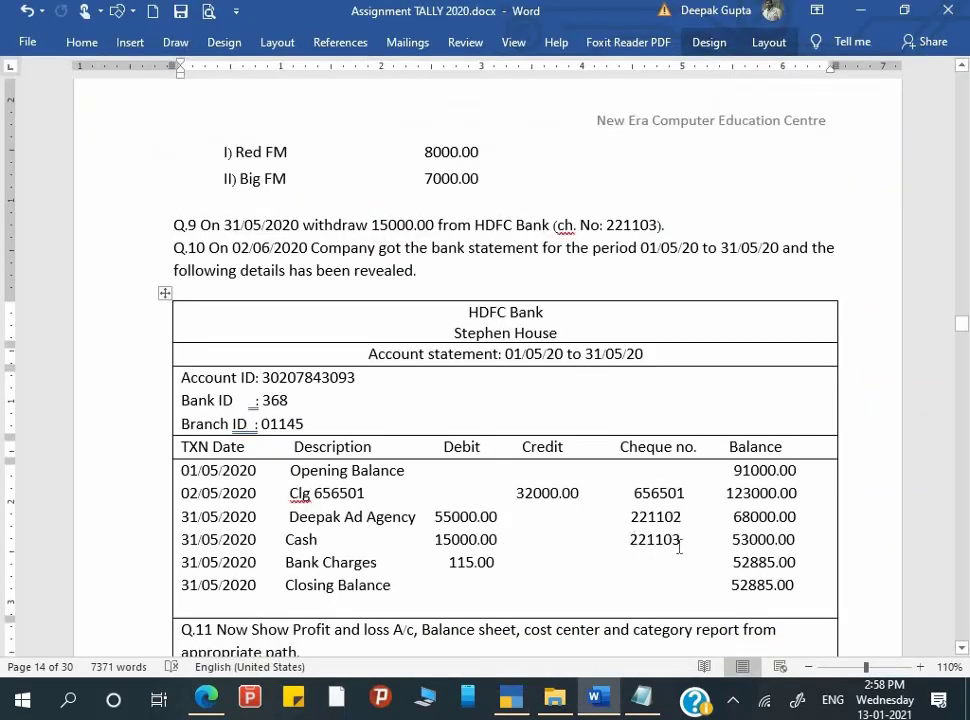
pyautogui.hotkey('alt', 'Tab')
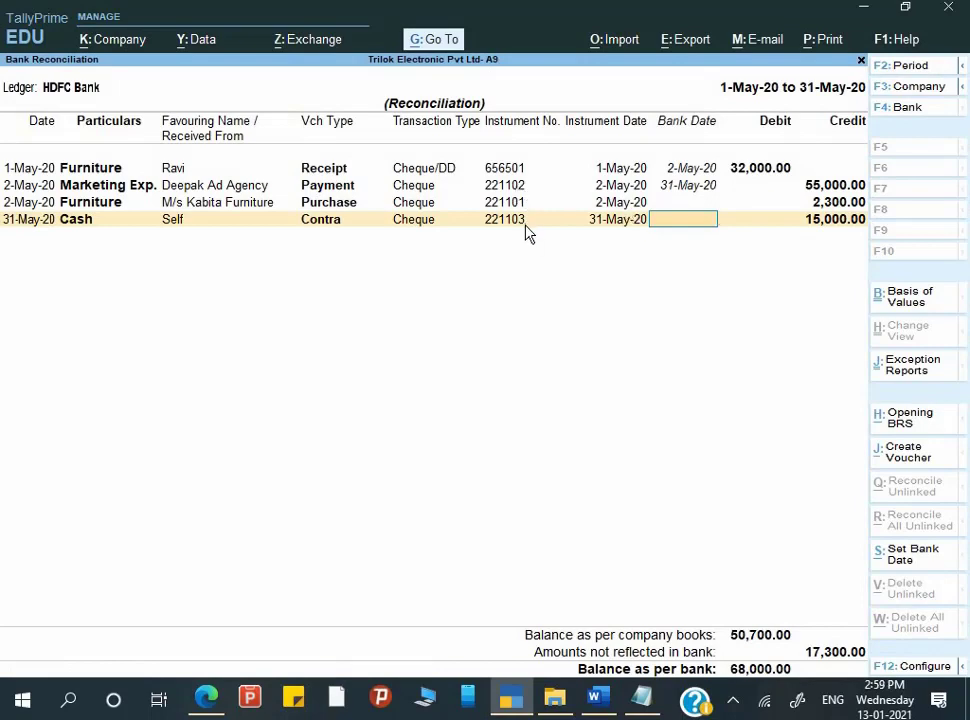
pyautogui.hotkey('alt', 'Tab')
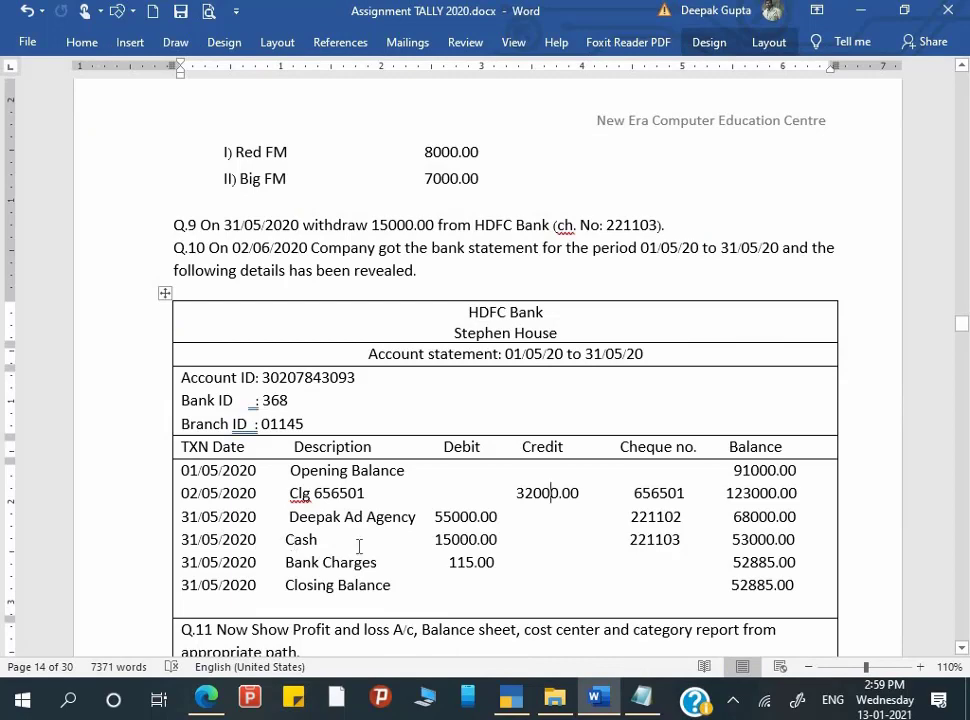
pyautogui.hotkey('alt', 'Tab')
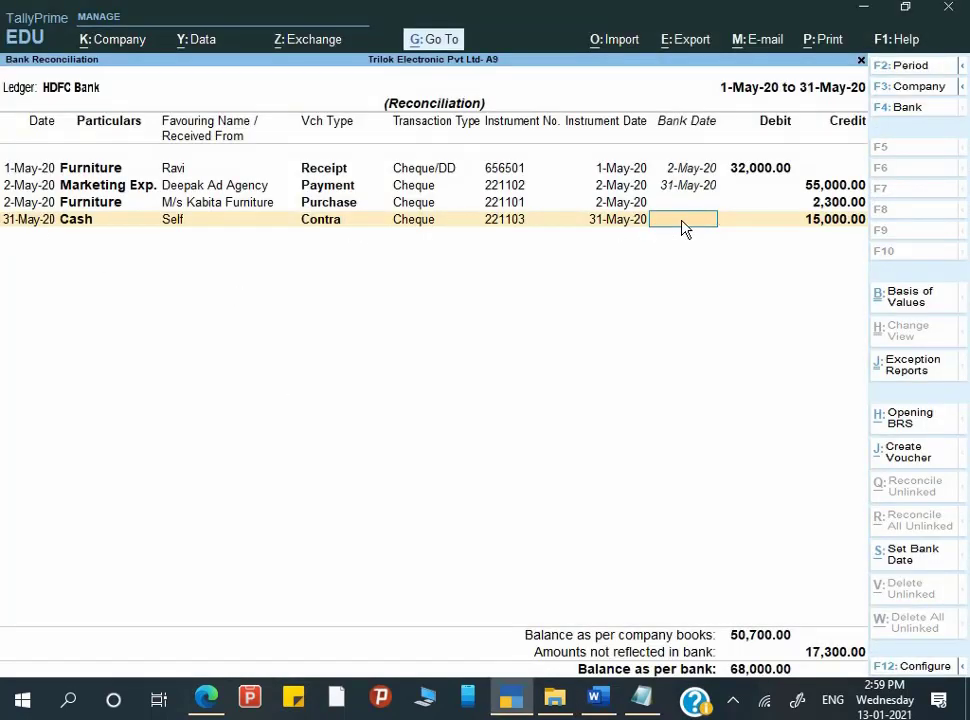
pyautogui.write('31-5')
pyautogui.press('Return')
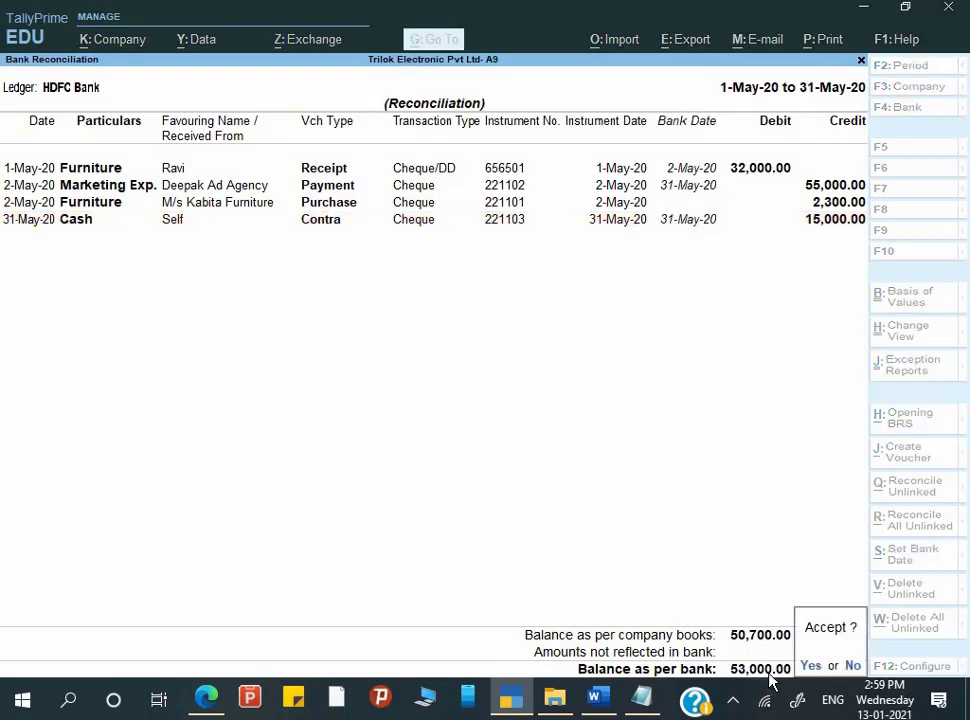
# Step: Check the reconciled balance against the bank statement in Word and accept the HDFC Bank reconciliation in TallyPrime
pyautogui.hotkey('alt', 'Tab')
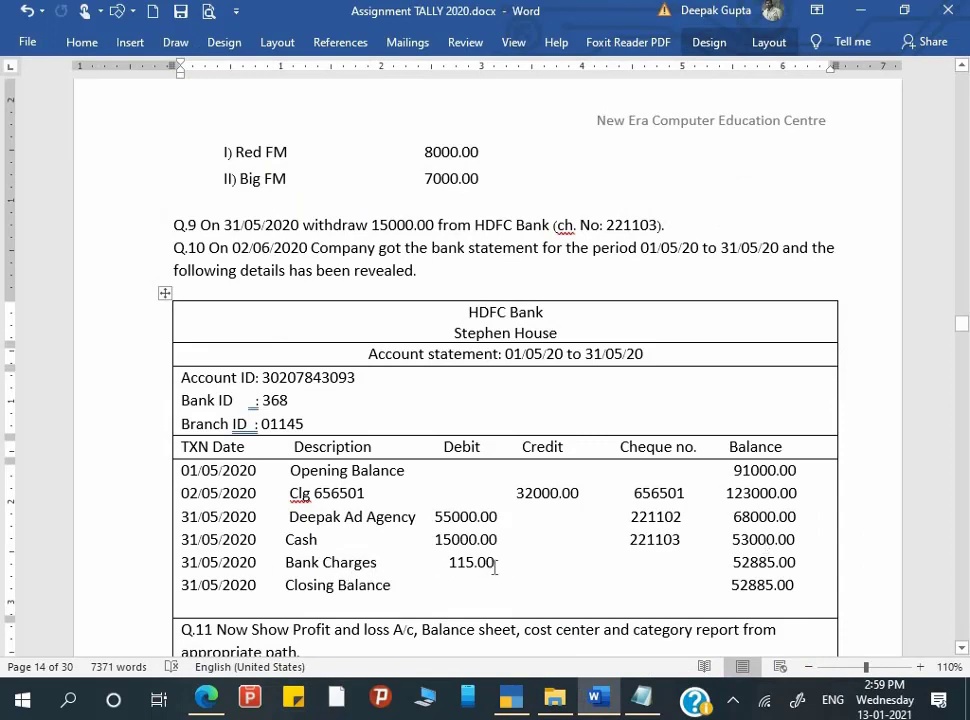
pyautogui.hotkey('alt', 'Tab')
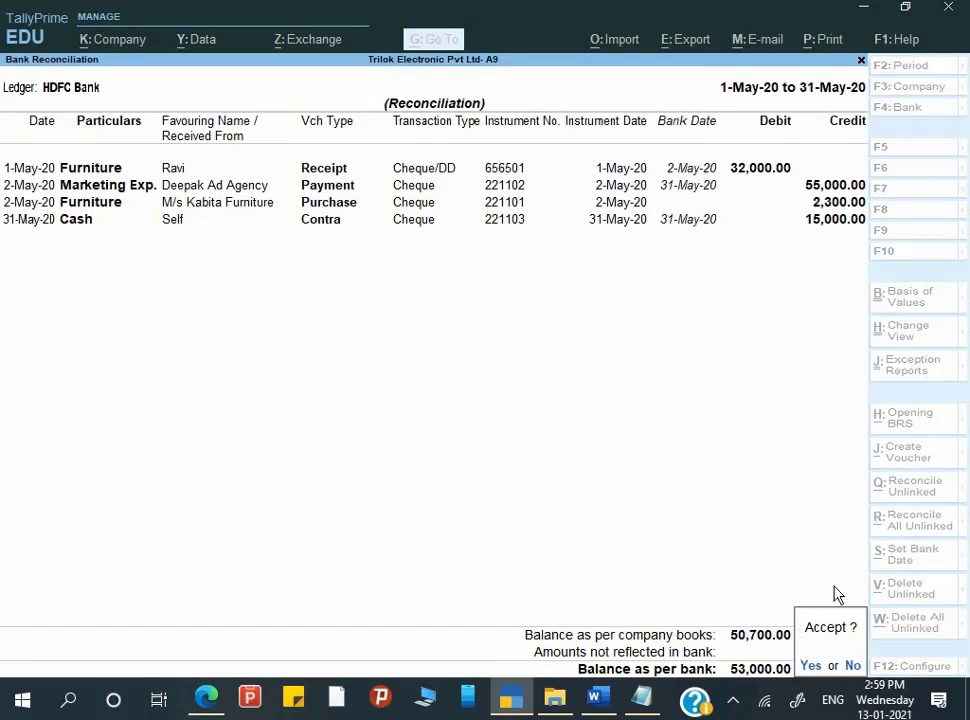
pyautogui.press('Return')
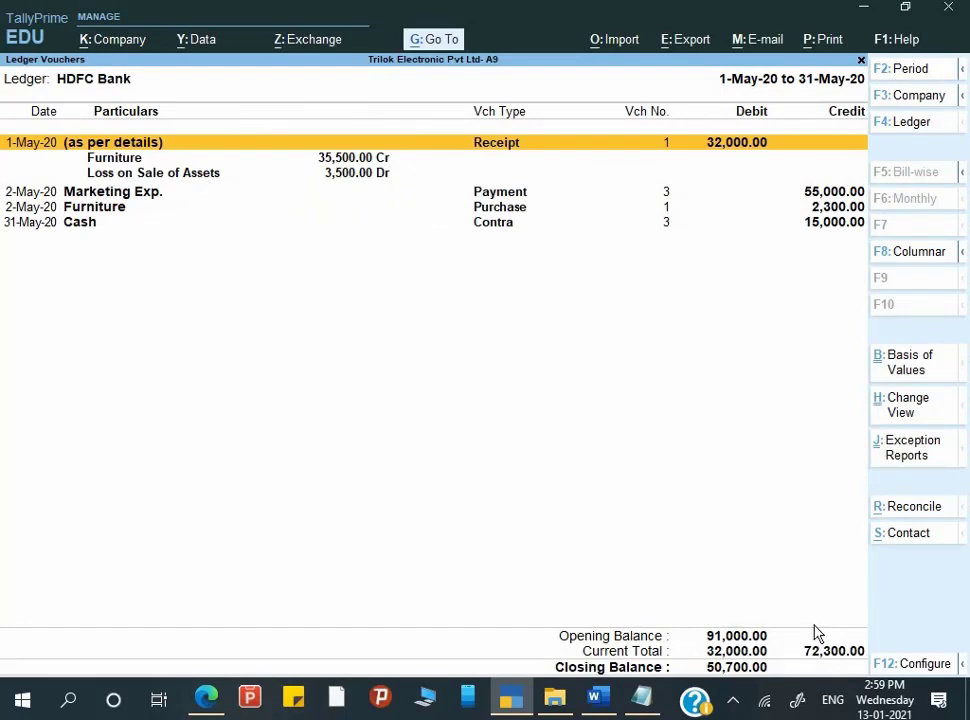
# Step: Check the bank charges entry in the Word statement and start a 31-May-20 payment voucher in TallyPrime without a cost centre class
pyautogui.hotkey('alt', 'Tab')
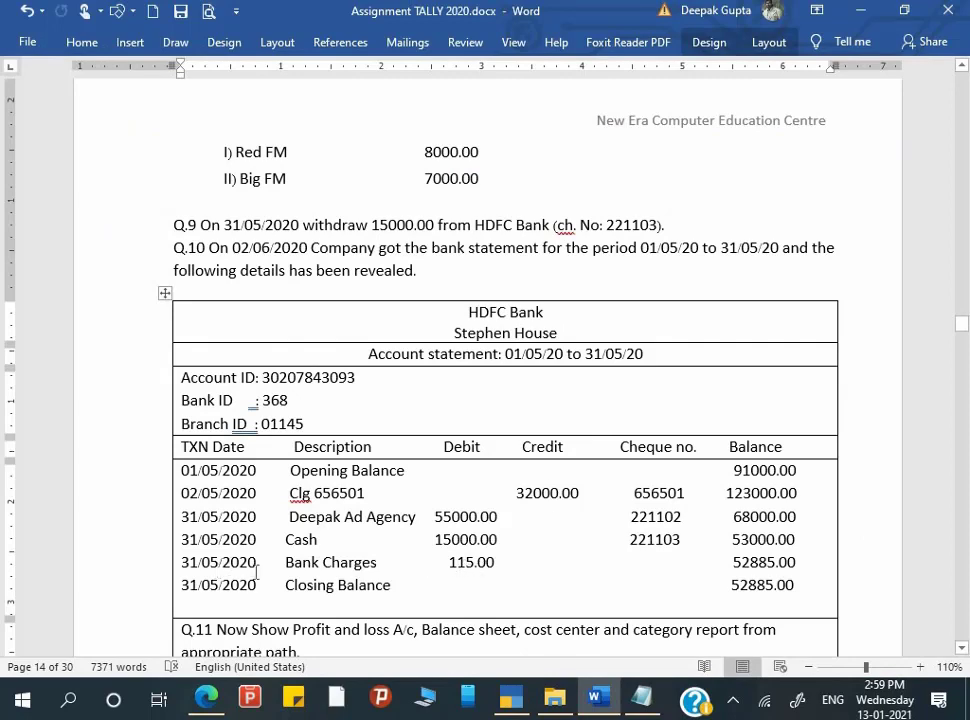
pyautogui.hotkey('alt', 'Tab')
pyautogui.press('Escape')
pyautogui.press('Escape')
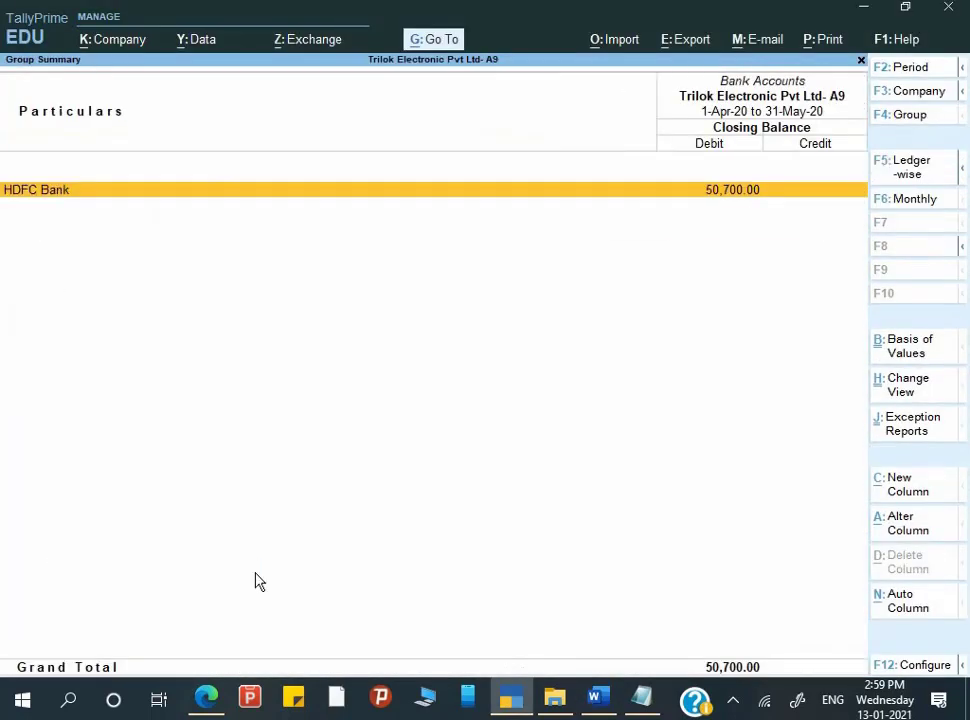
pyautogui.press('Down')
pyautogui.press('Down')
pyautogui.press('Down')
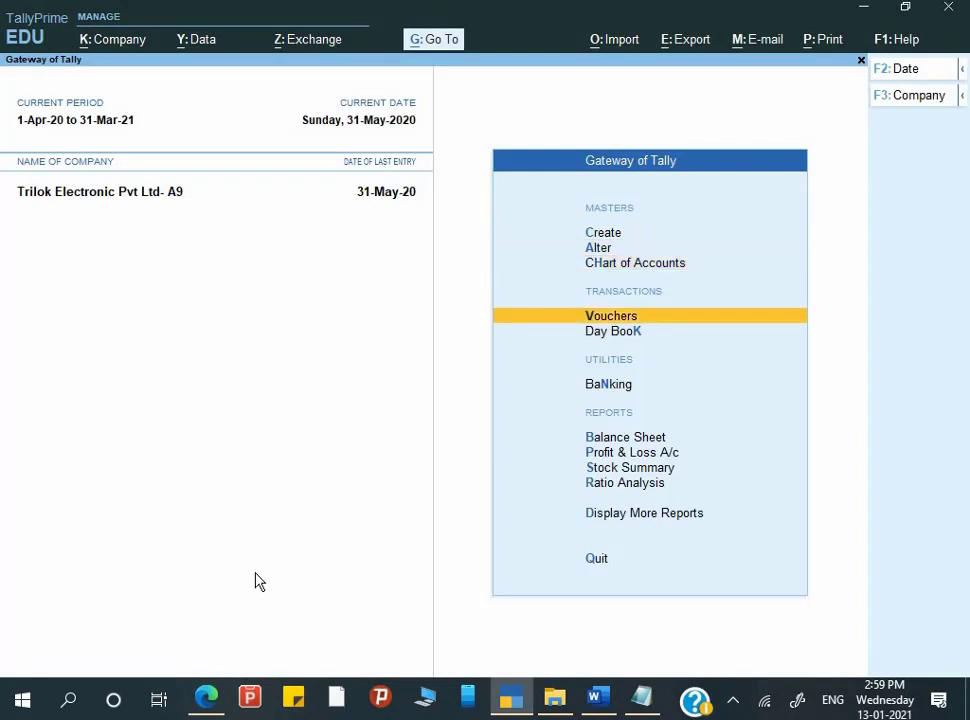
pyautogui.press('Return')
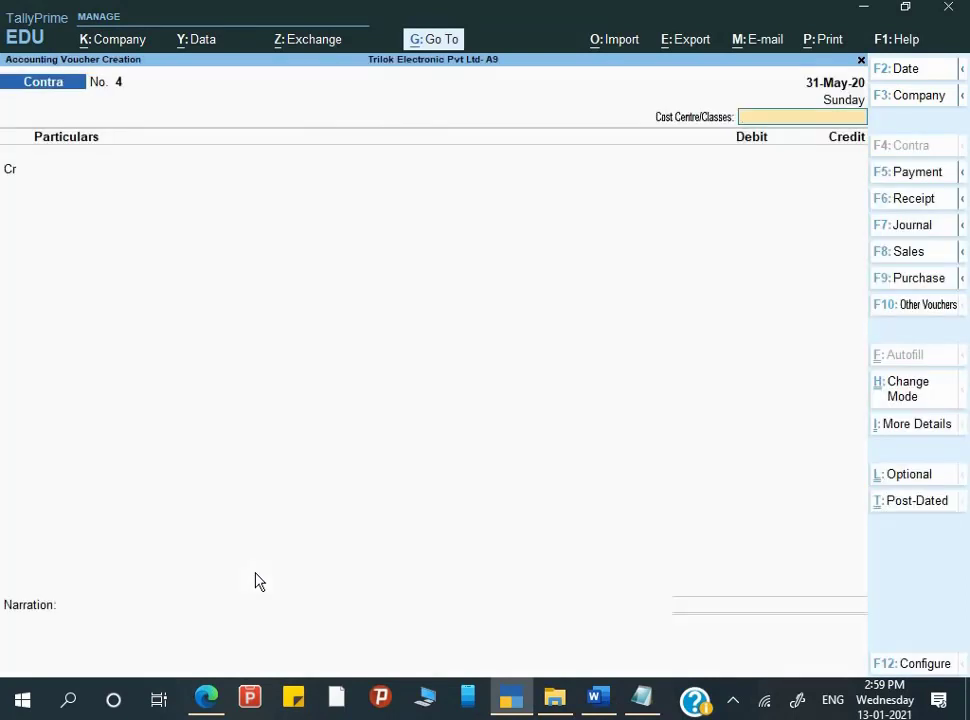
pyautogui.press('F5')
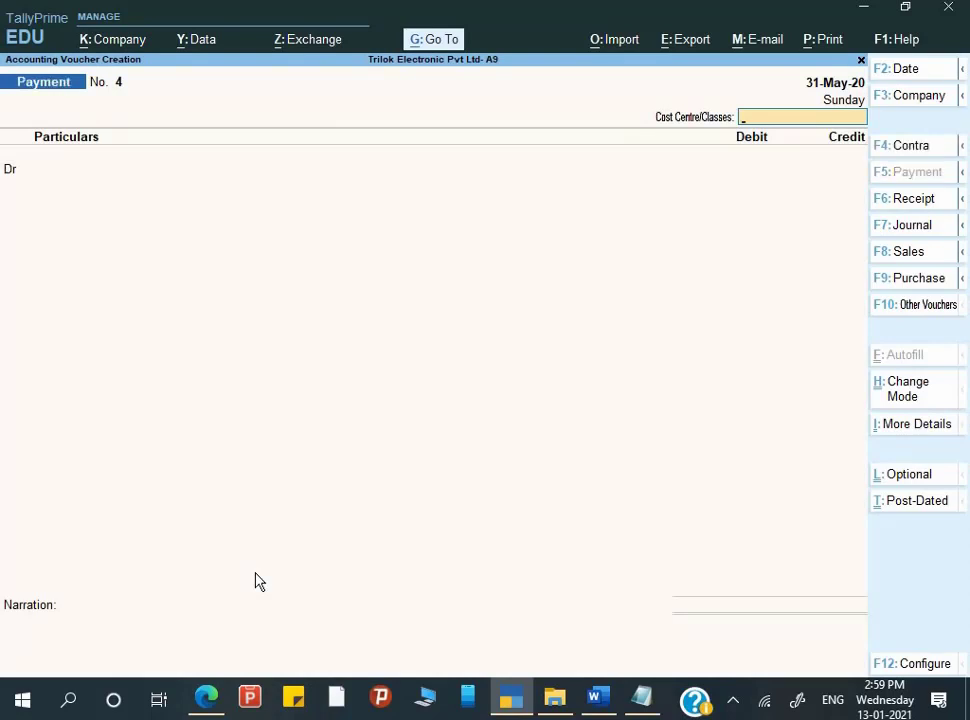
pyautogui.press('Return')
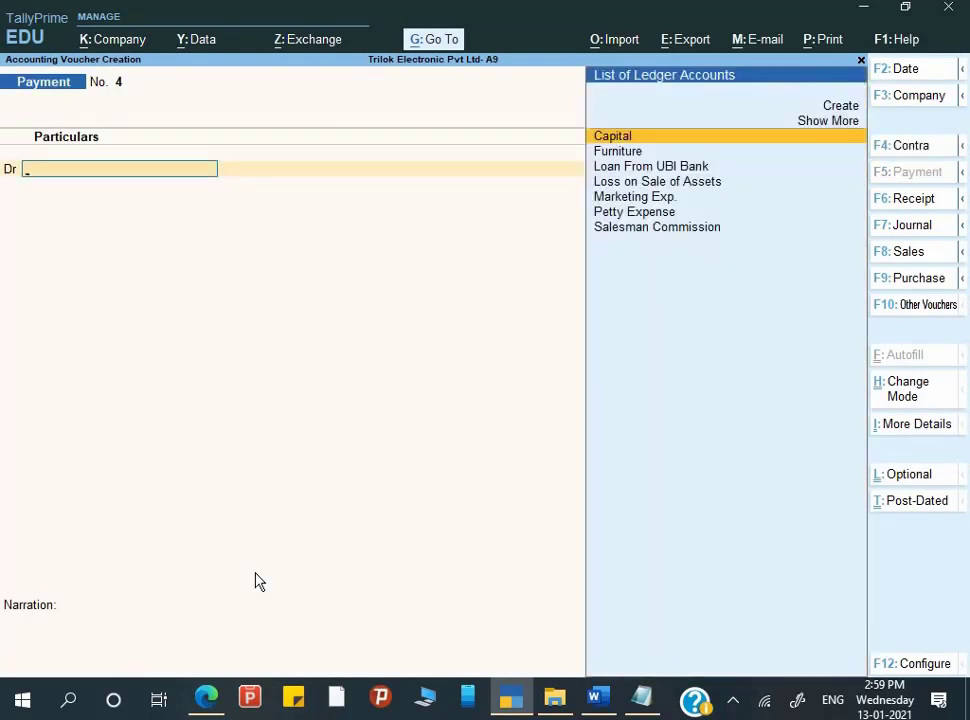
# Step: Create a Bank Charges ledger under Indirect Expenses and use it as the payment voucher's debit account
pyautogui.write('B')
pyautogui.hotkey('alt', 'c')
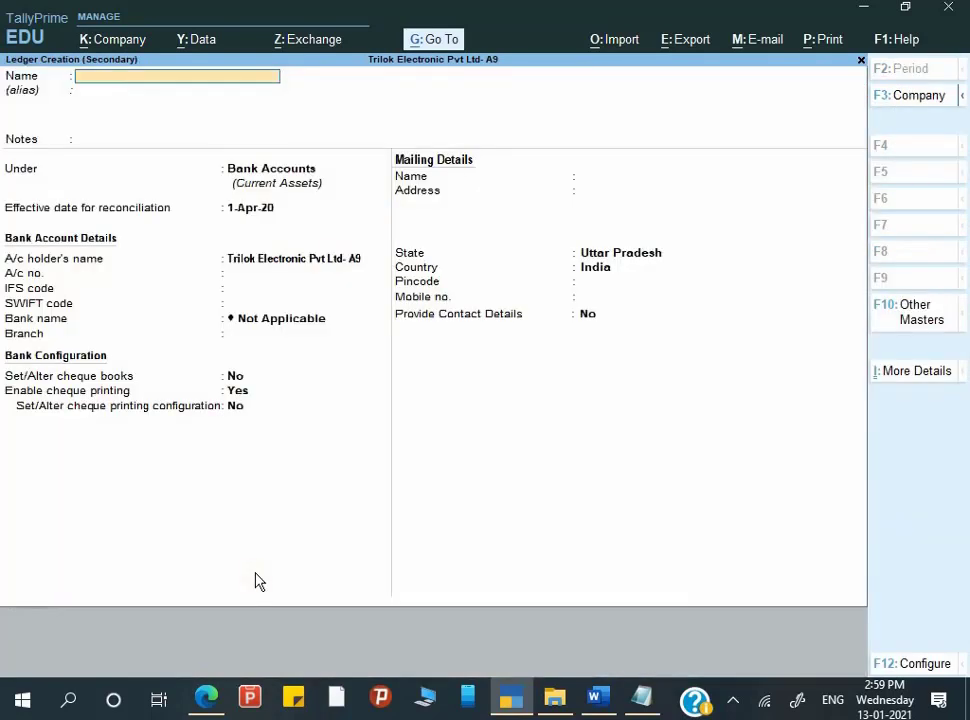
pyautogui.write('Bank Charges')
pyautogui.press('Return')
pyautogui.press('Return')
pyautogui.press('Return')
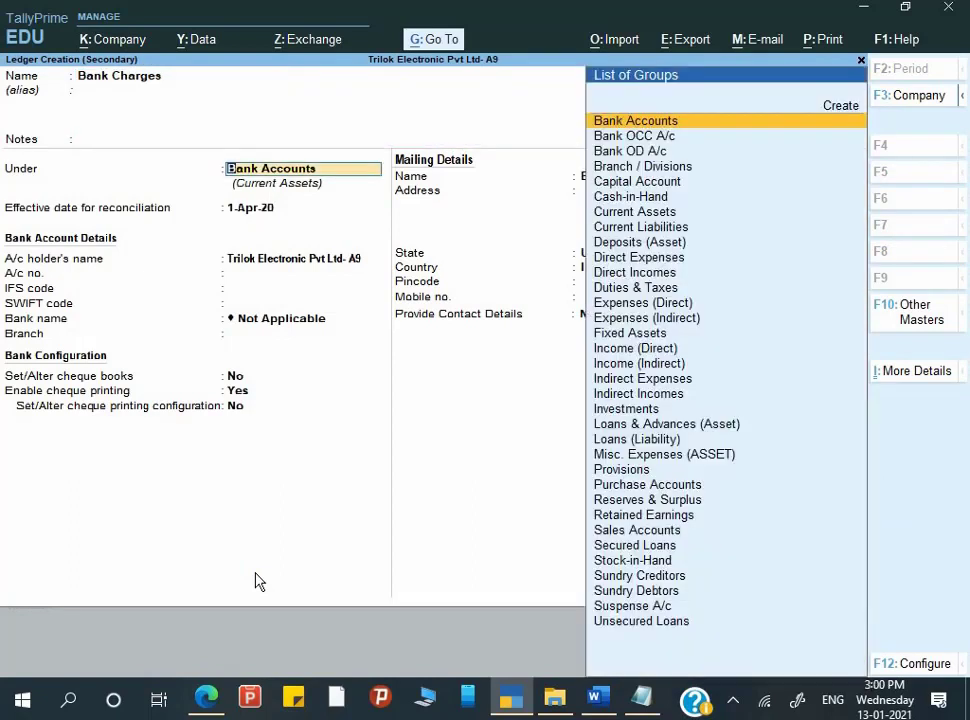
pyautogui.write('Ind')
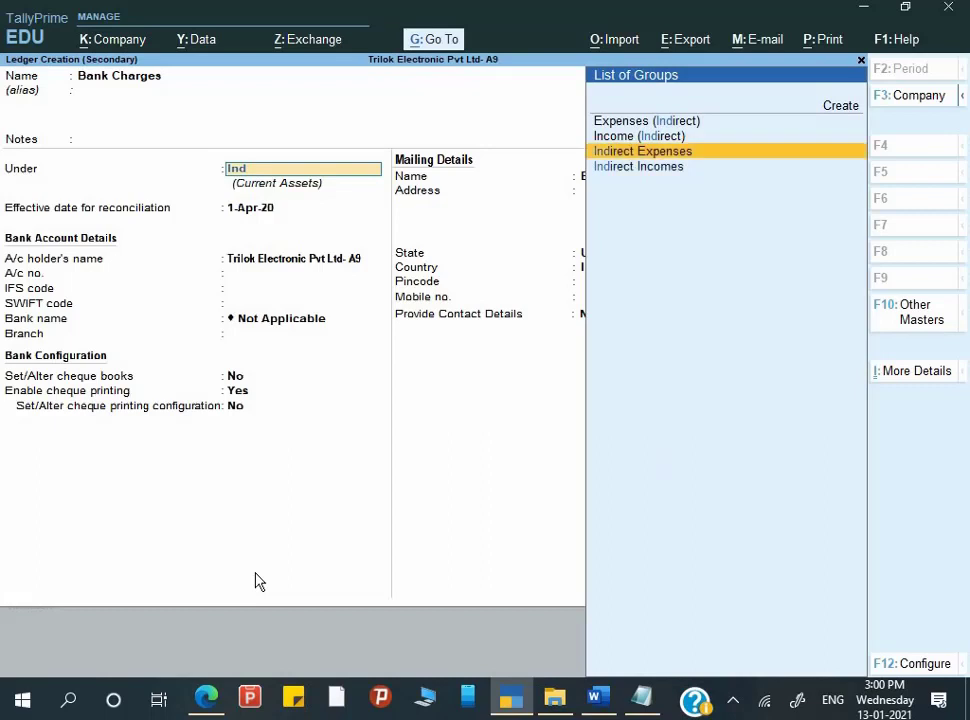
pyautogui.press('Return')
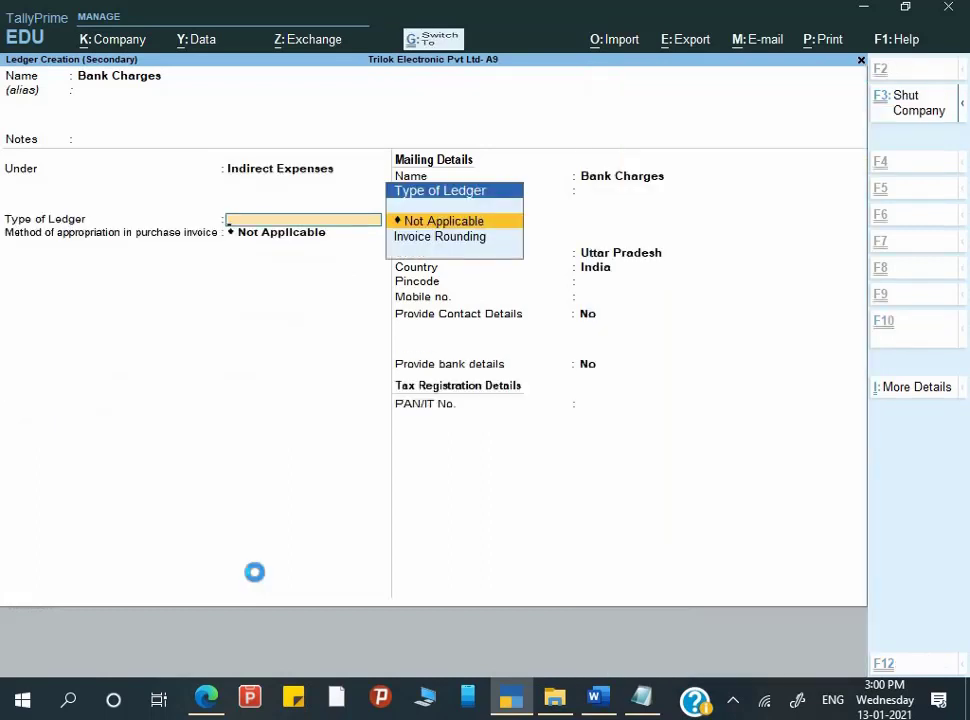
pyautogui.hotkey('ctrl', 'a')
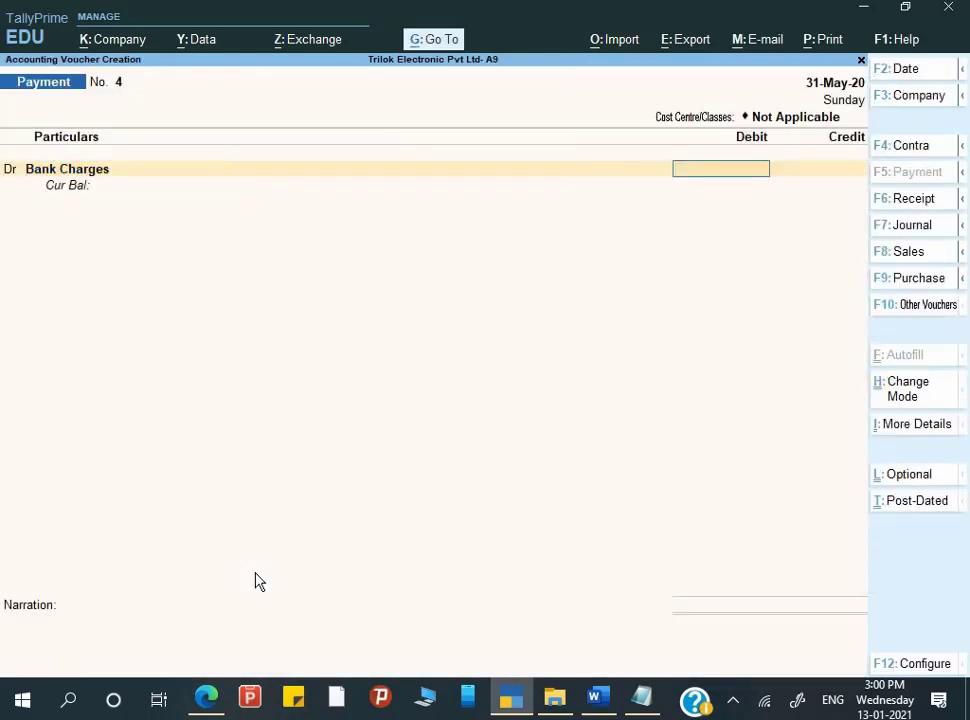
# Step: Debit Bank Charges with 115 and credit the same amount to HDFC Bank in the payment voucher
pyautogui.write('115')
pyautogui.press('Return')
pyautogui.press('Return')
pyautogui.write('H')
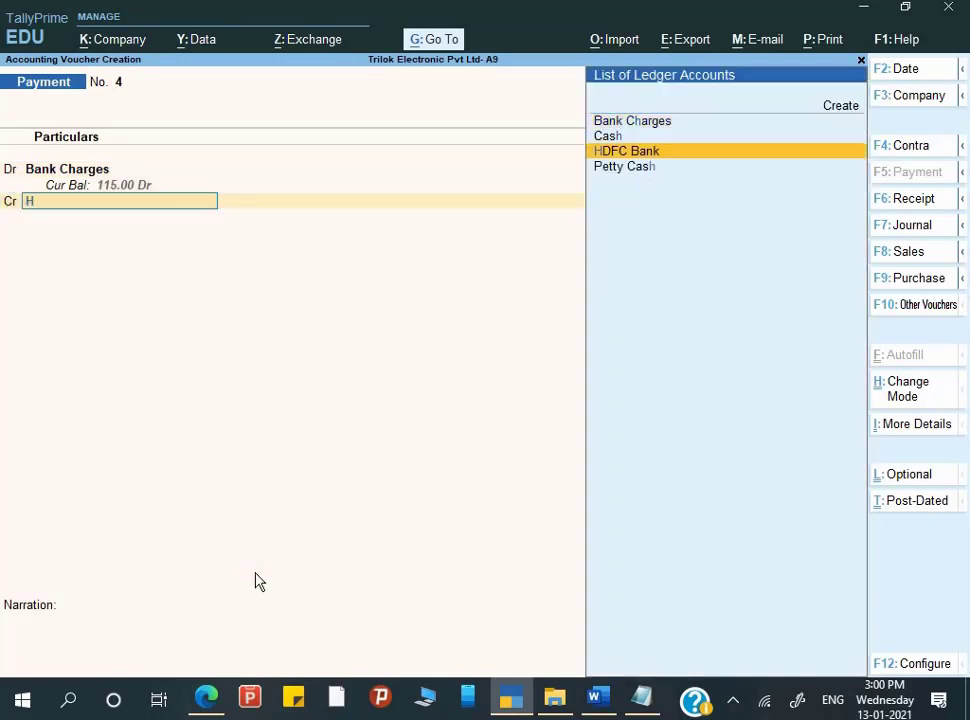
pyautogui.press('Return')
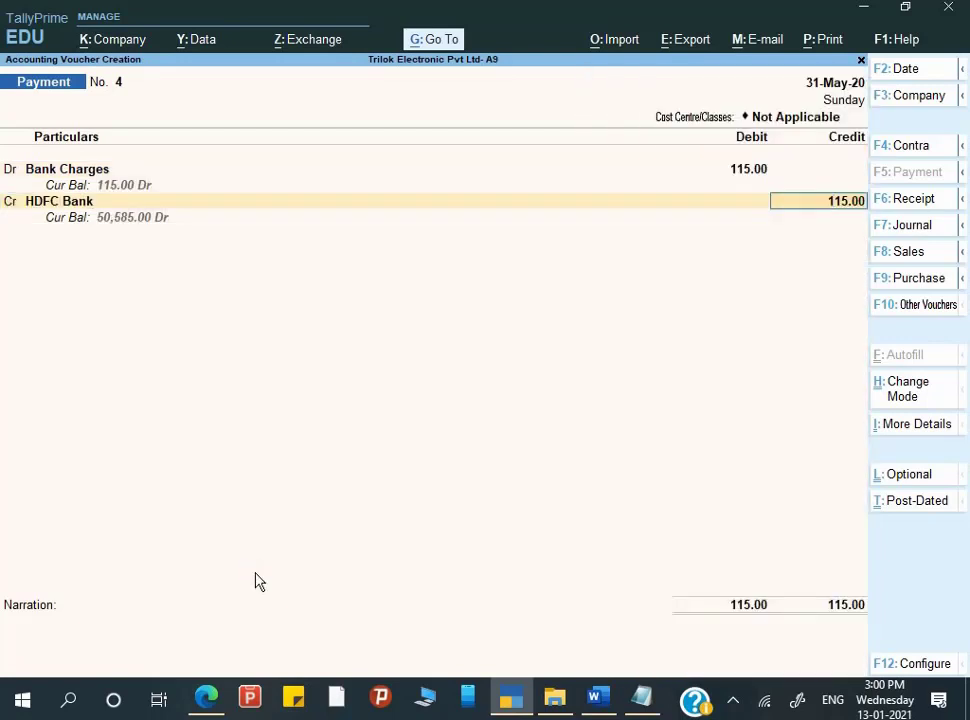
pyautogui.press('Return')
# Step: Complete the HDFC Bank allocation with Bank Charges for cross using, bank charges as instrument number and HDFC as favouring name
pyautogui.press('Return')
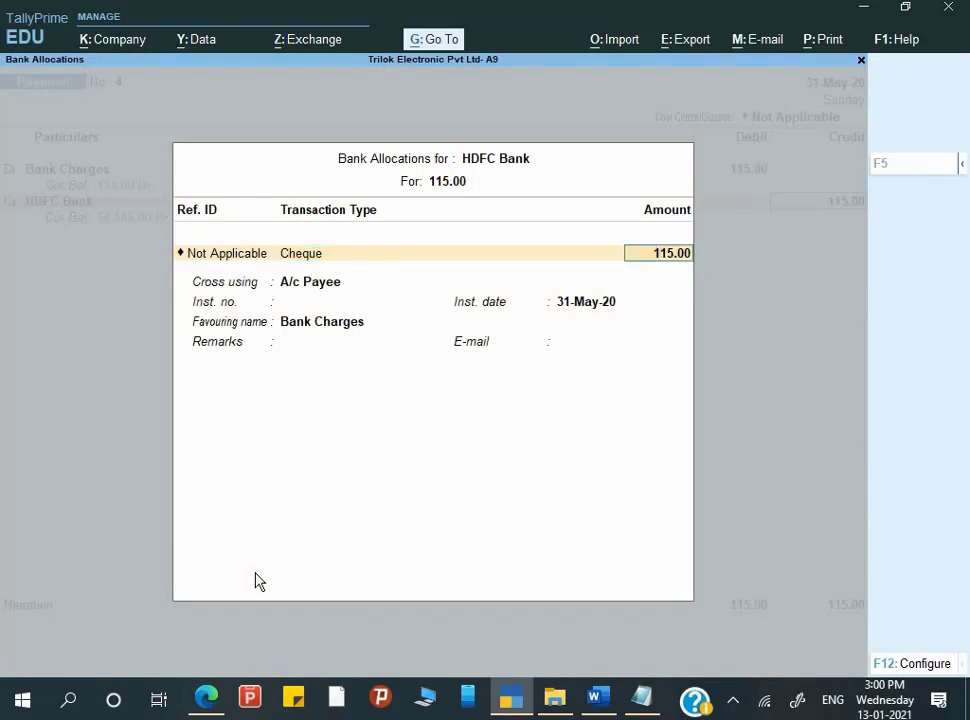
pyautogui.press('Return')
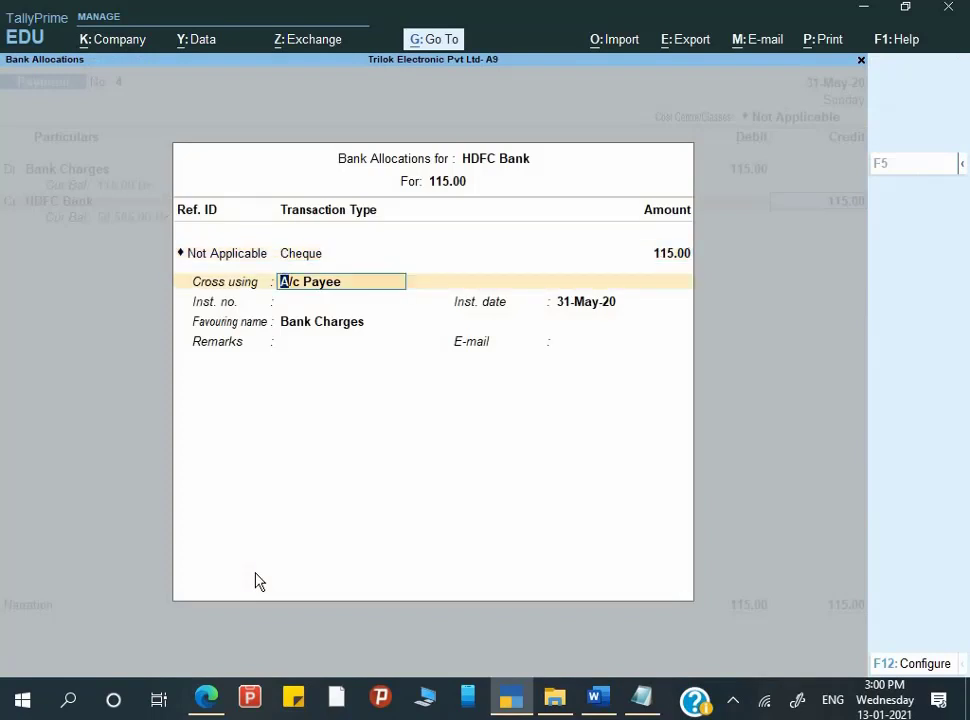
pyautogui.write('Bank Charges')
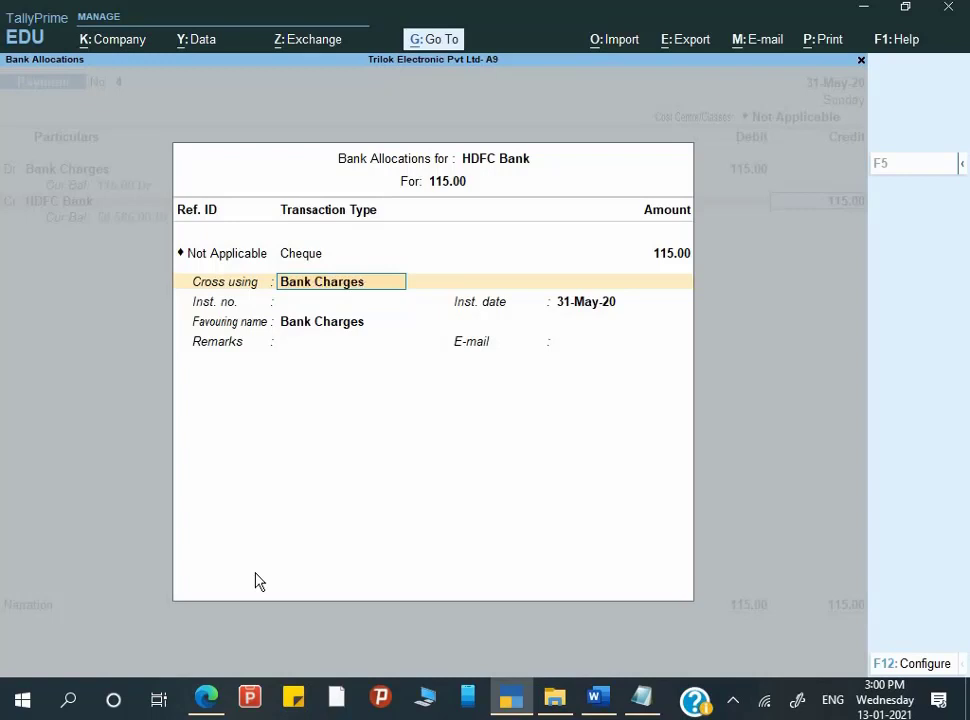
pyautogui.press('Return')
pyautogui.write('bank cha')
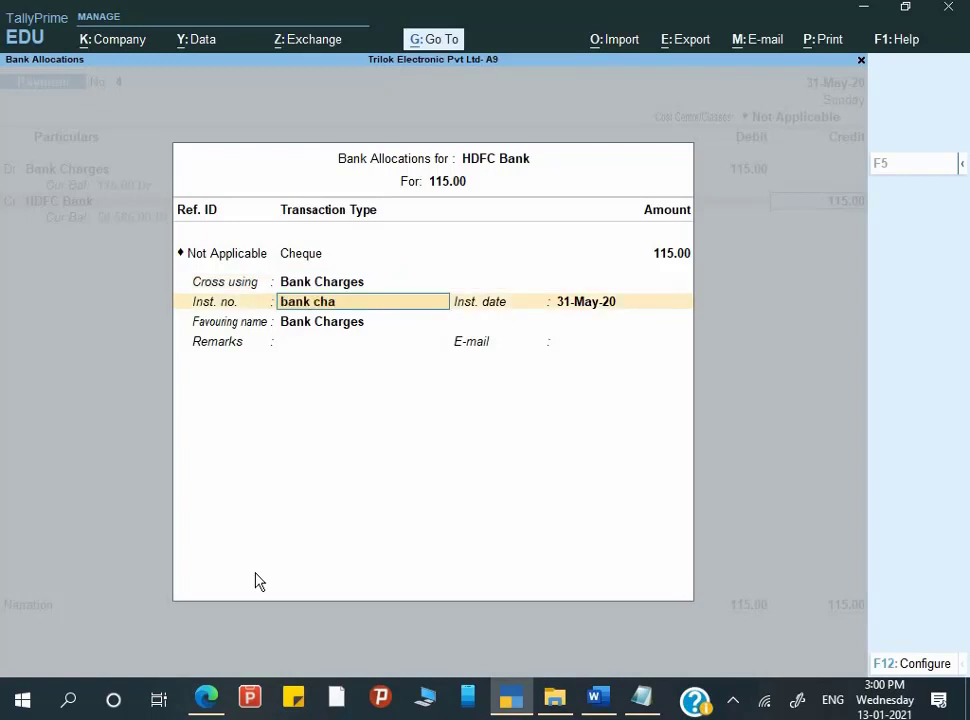
pyautogui.write('rges')
pyautogui.press('Return')
pyautogui.press('Return')
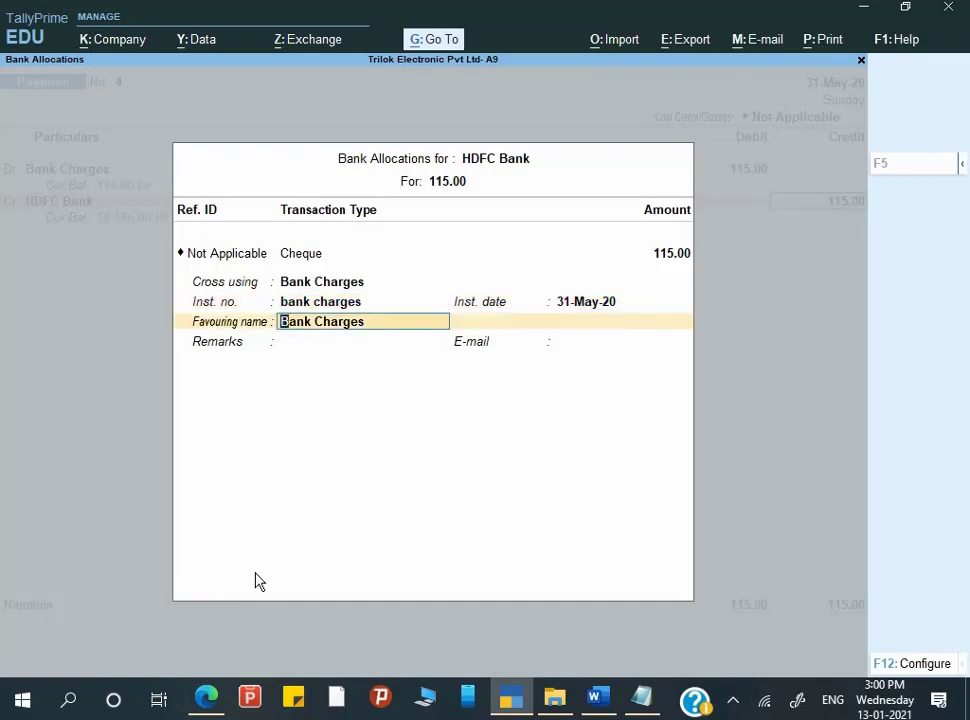
pyautogui.write('HDFC')
pyautogui.press('Return')
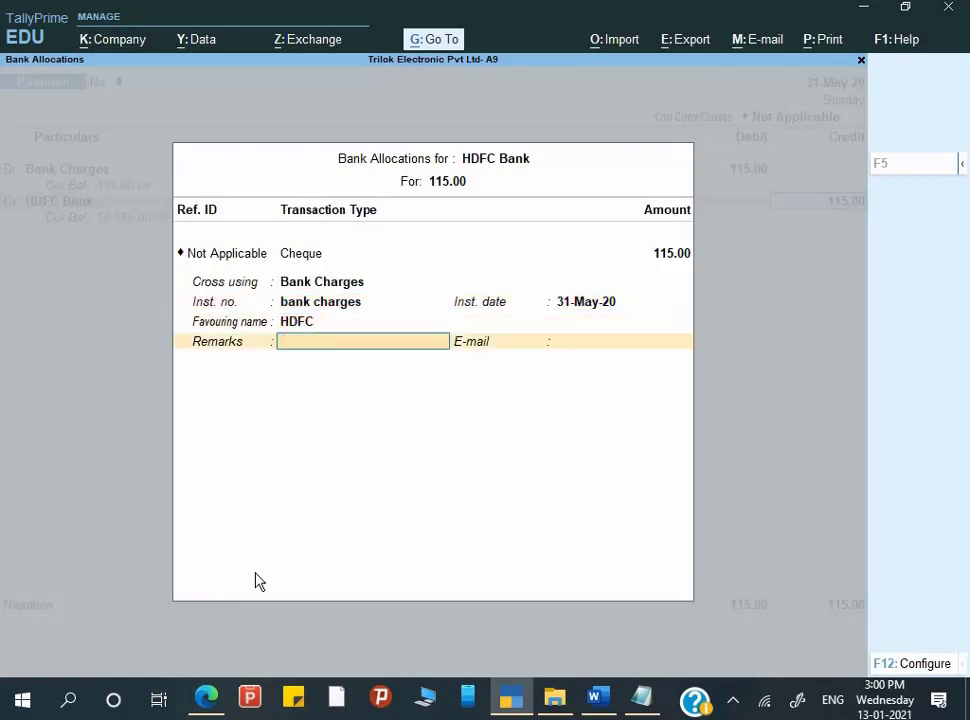
pyautogui.press('Return')
pyautogui.press('Return')
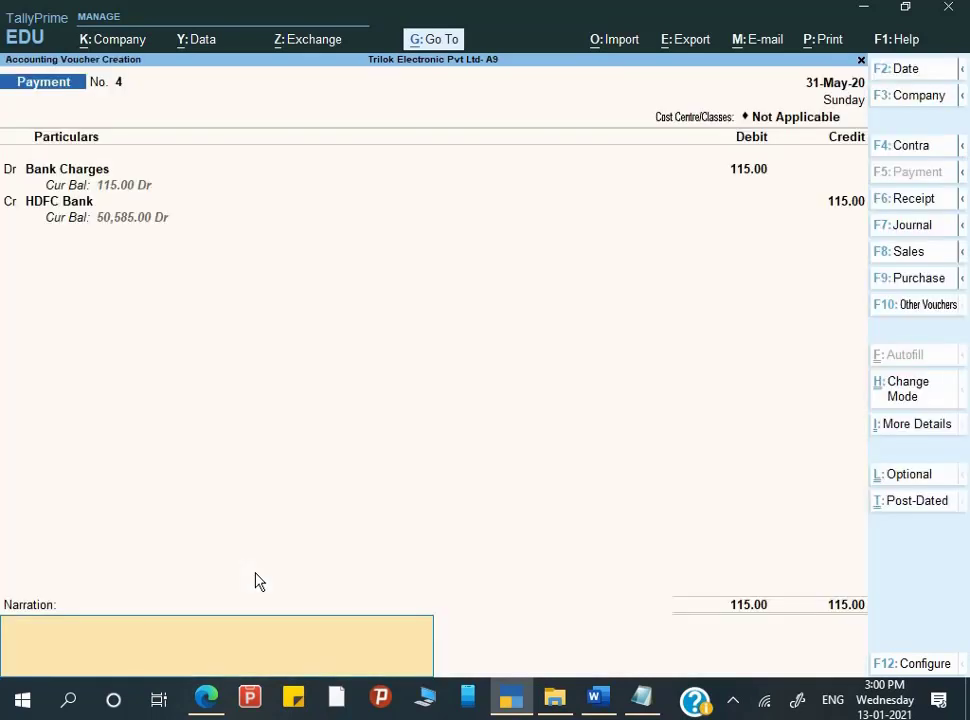
# Step: Add the narration "Being bank charges paid", accept the payment voucher and leave voucher entry
pyautogui.write('Being bank cha')
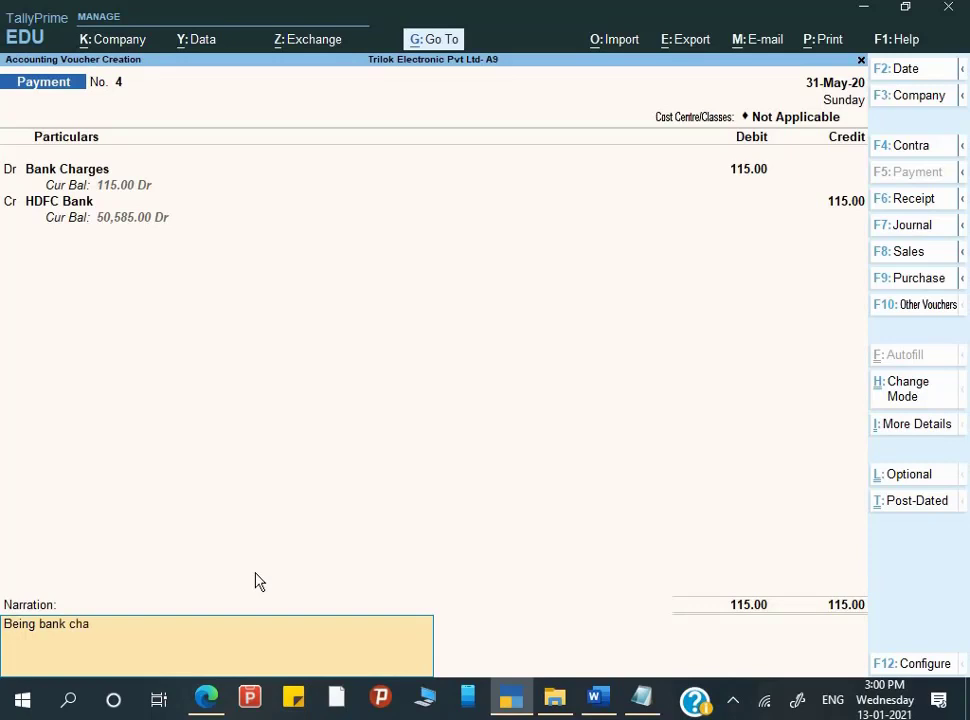
pyautogui.write('rges pao')
pyautogui.press('BackSpace')
pyautogui.write('if')
pyautogui.press('BackSpace')
pyautogui.write('g')
pyautogui.press('Return')
pyautogui.press('Escape')
pyautogui.press('BackSpace')
pyautogui.write('d')
pyautogui.press('Return')
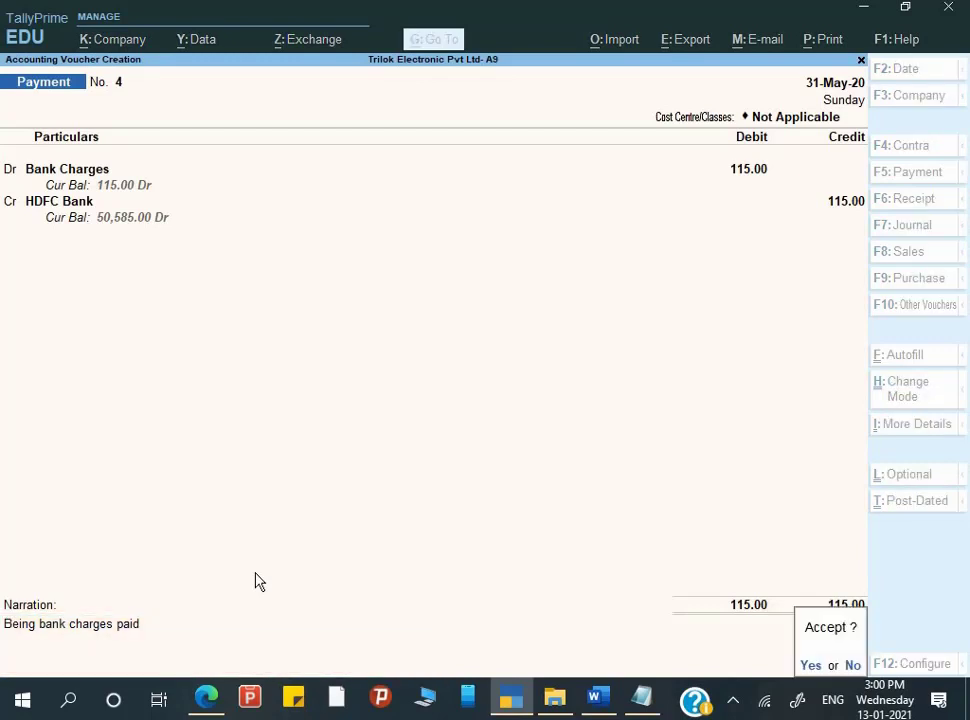
pyautogui.press('Return')
pyautogui.press('Escape')
pyautogui.press('Return')
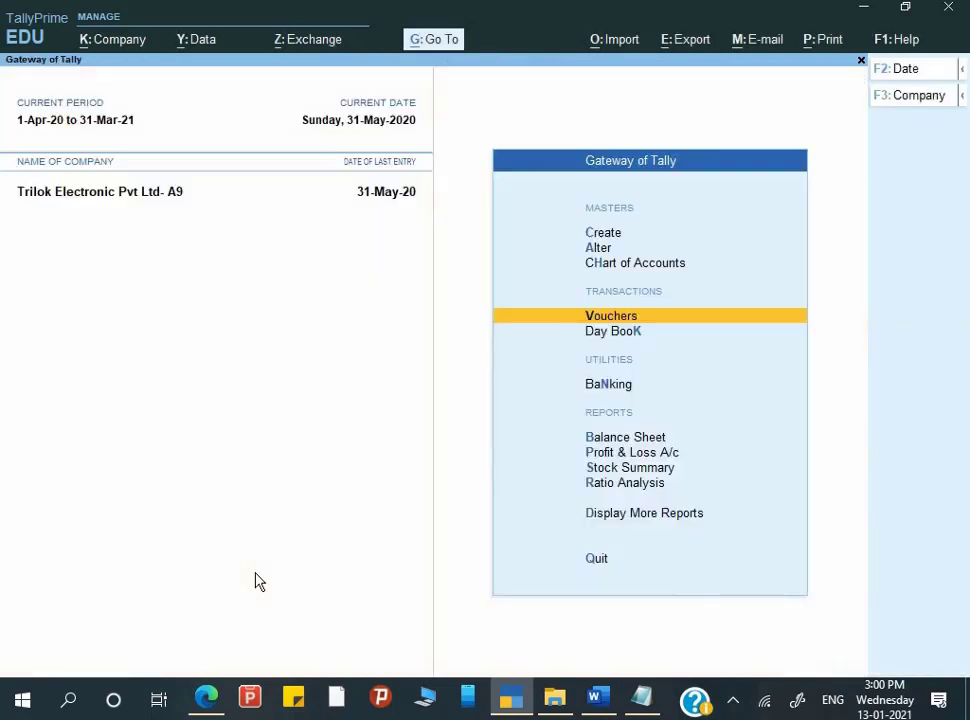
# Step: Open the bank reconciliation for the HDFC Bank ledger
pyautogui.press('Escape')
pyautogui.press('Escape')
pyautogui.press('Up')
pyautogui.press('Up')
pyautogui.press('Up')
pyautogui.press('Up')
pyautogui.press('Up')
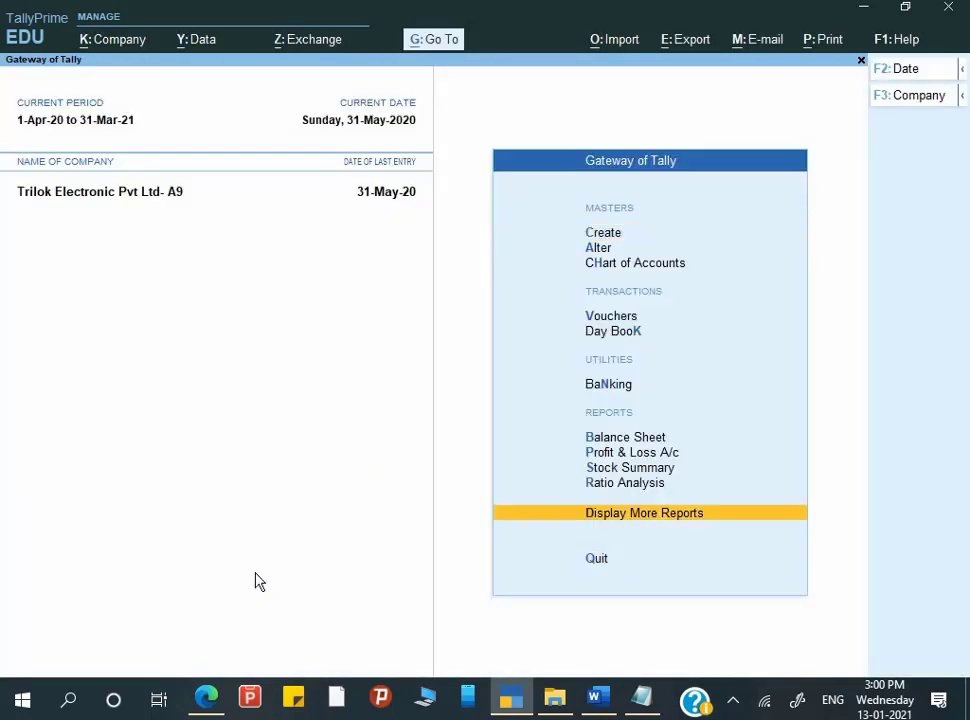
pyautogui.press('Up')
pyautogui.press('Up')
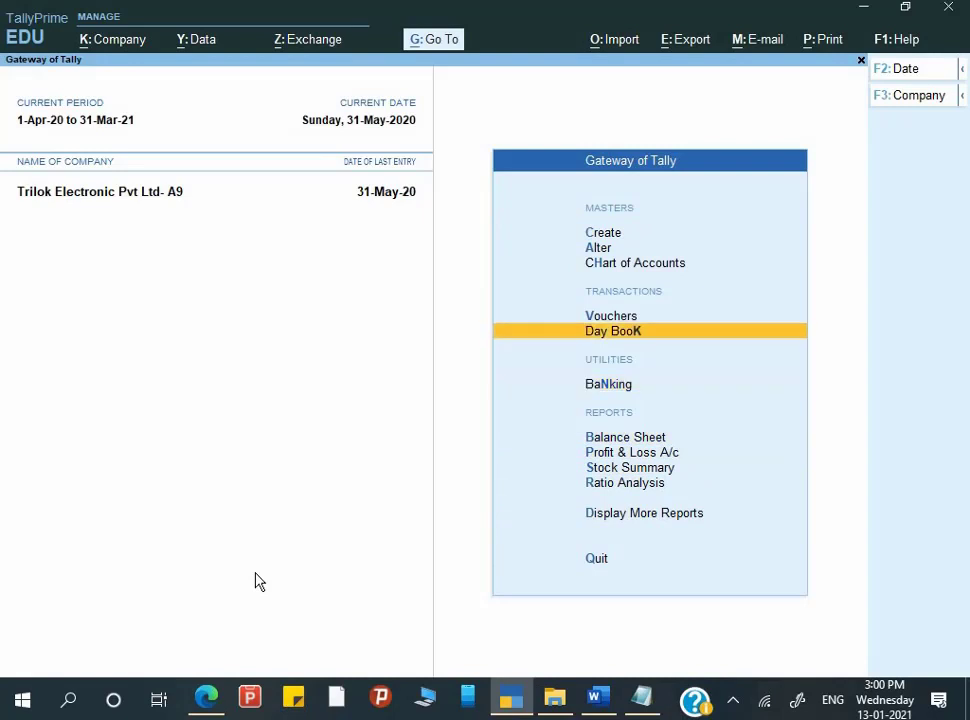
pyautogui.press('Down')
pyautogui.press('Return')
pyautogui.press('Down')
pyautogui.press('Down')
pyautogui.press('Down')
pyautogui.press('Down')
pyautogui.press('Down')
pyautogui.press('Down')
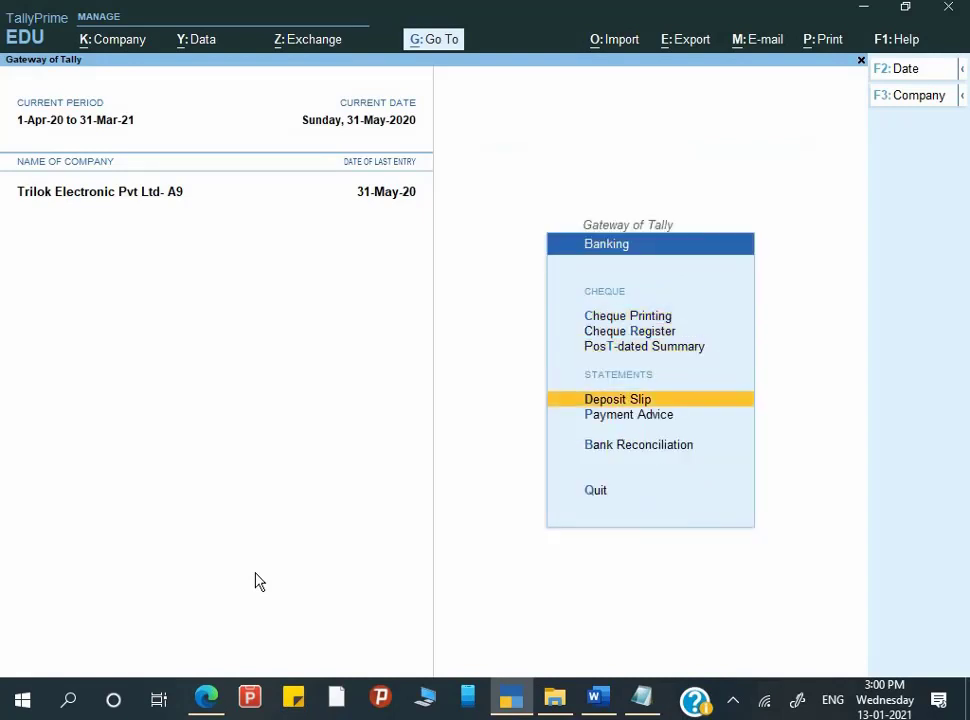
pyautogui.press('Up')
pyautogui.press('Return')
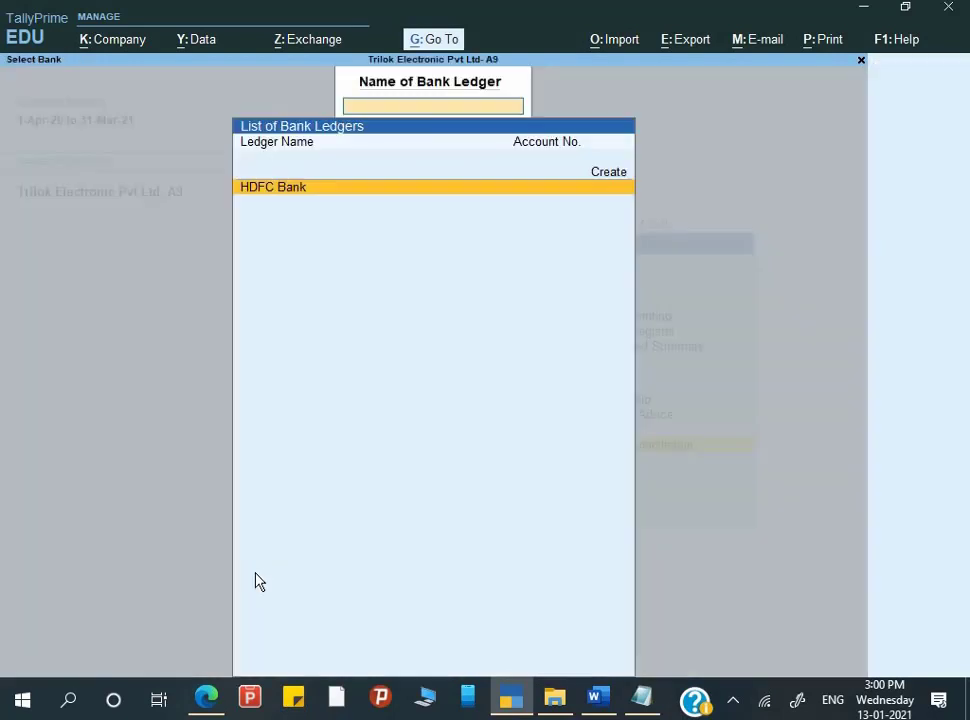
pyautogui.press('Return')
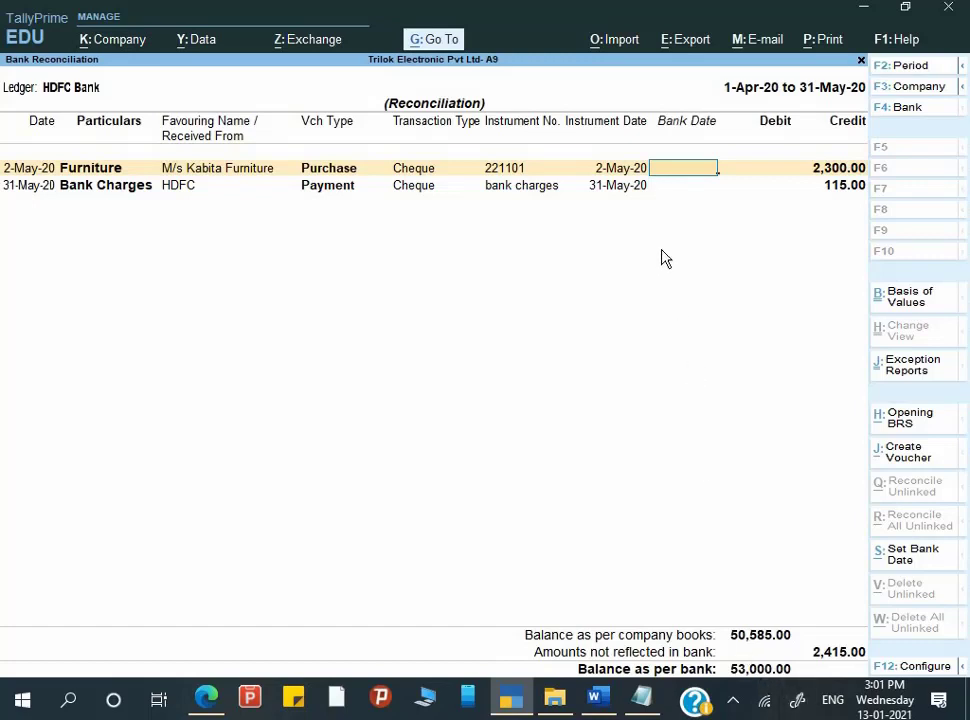
# Step: Check the bank charges date in the Word statement and set that entry's bank date to 31-May-20 in the TallyPrime reconciliation
pyautogui.hotkey('alt', 'Tab')
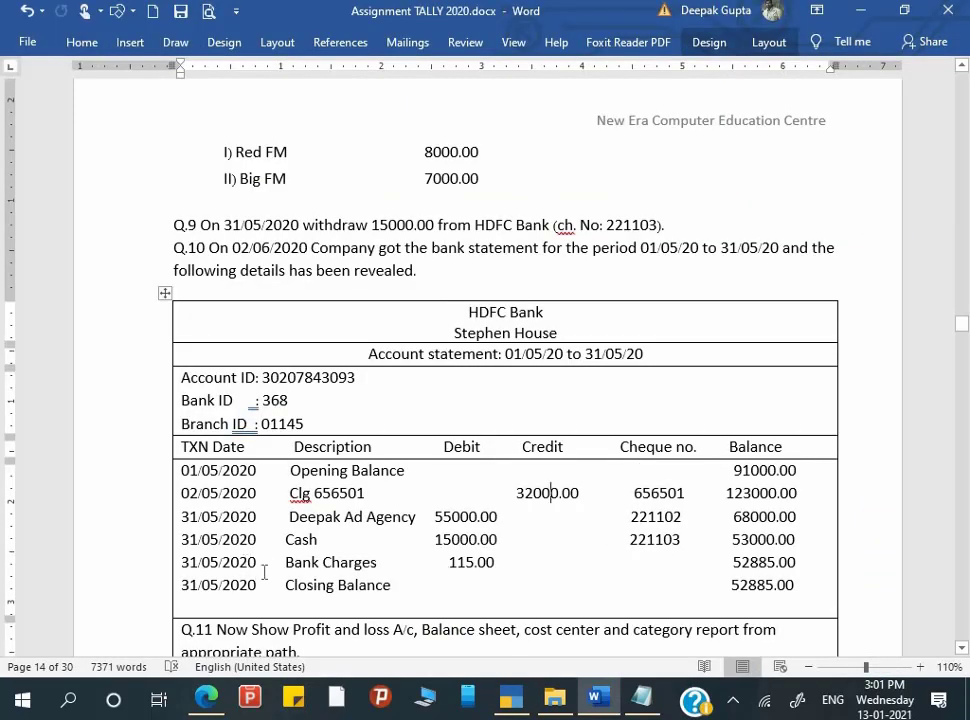
pyautogui.hotkey('alt', 'Tab')
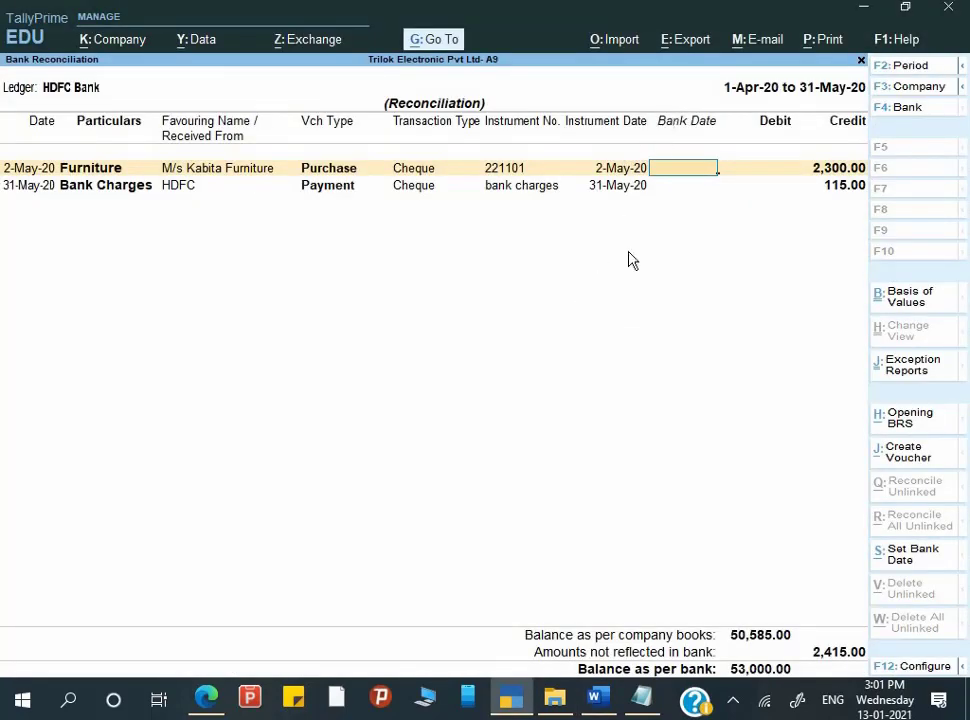
pyautogui.press('Down')
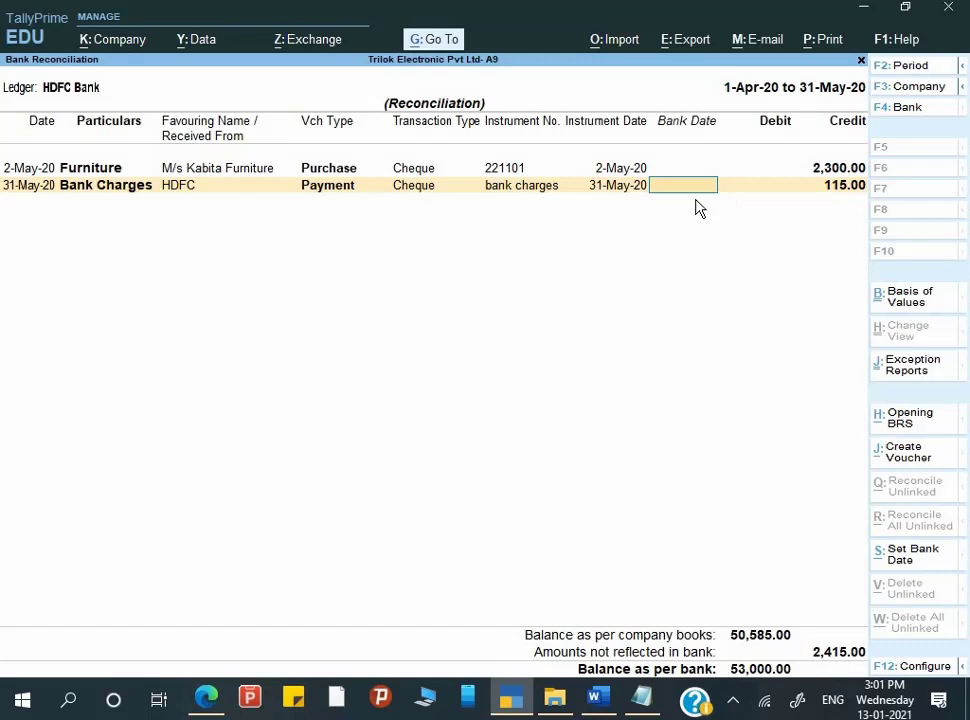
pyautogui.write('31-5')
pyautogui.press('Return')
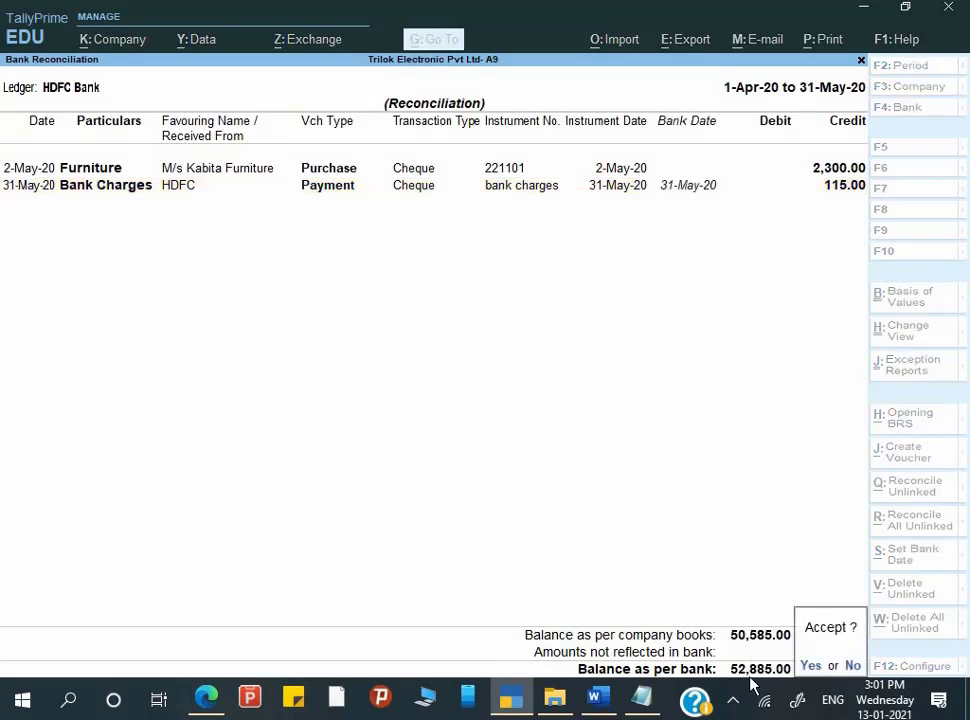
# Step: Compare the balance as per bank with the closing balance in the Word statement and accept the reconciliation in TallyPrime
pyautogui.hotkey('alt', 'Tab')
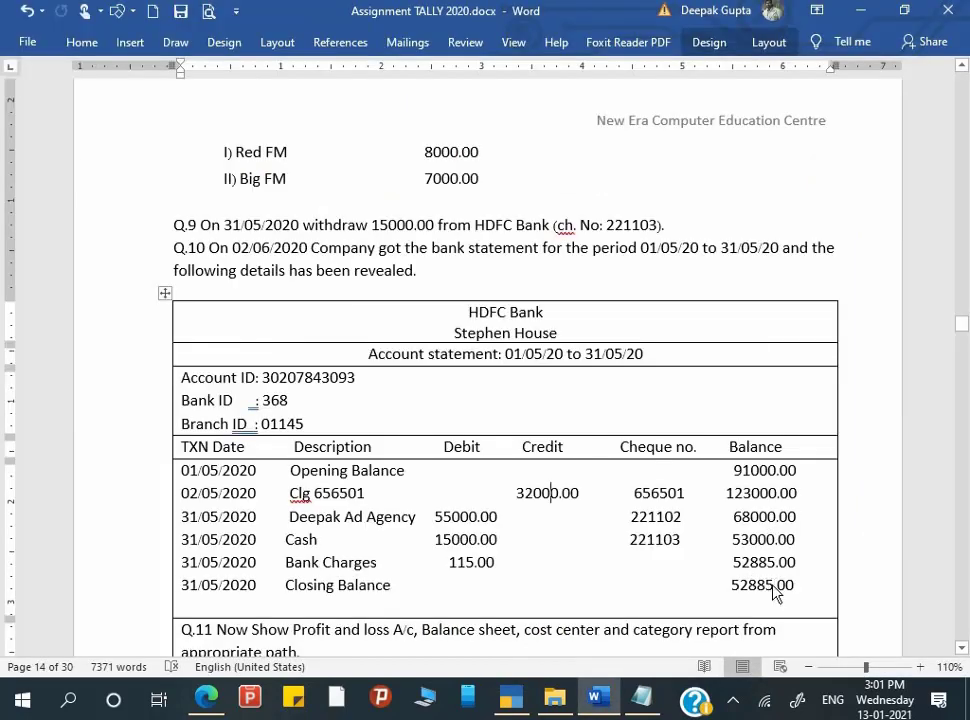
pyautogui.hotkey('alt', 'Tab')
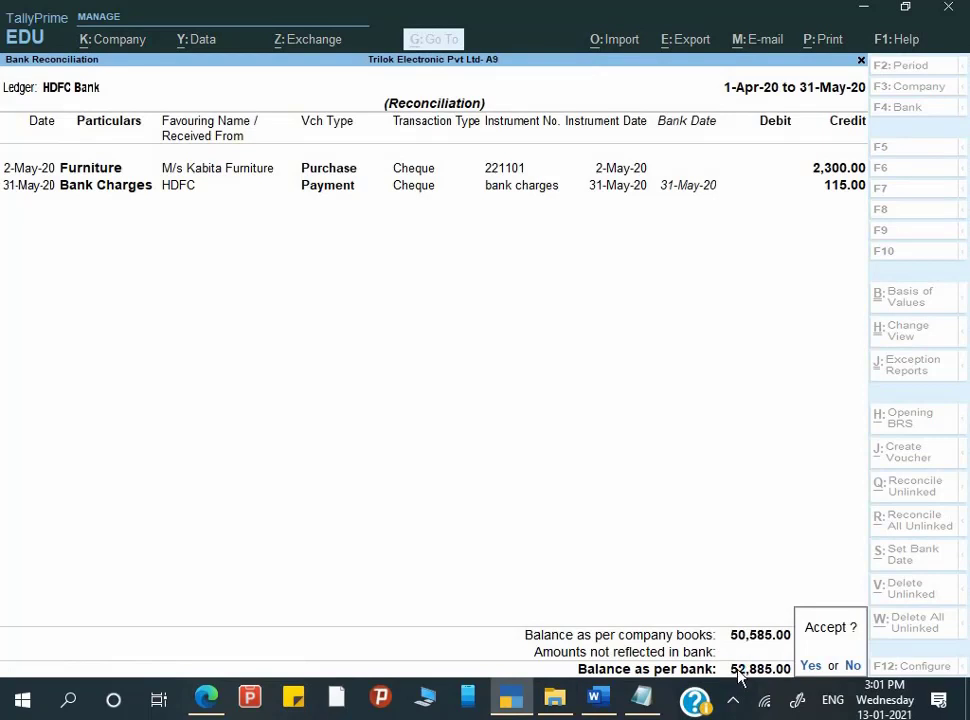
pyautogui.press('y')
pyautogui.press('Return')
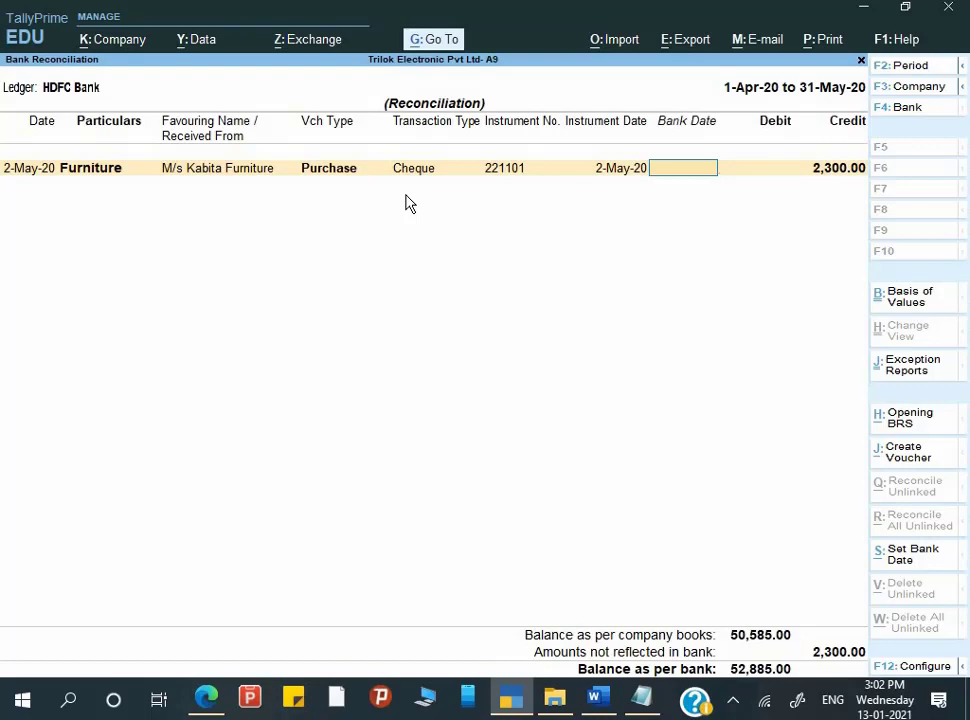
# Step: Exit the bank reconciliation and open the company's Balance Sheet
pyautogui.press('Escape')
pyautogui.press('Return')
pyautogui.press('Escape')
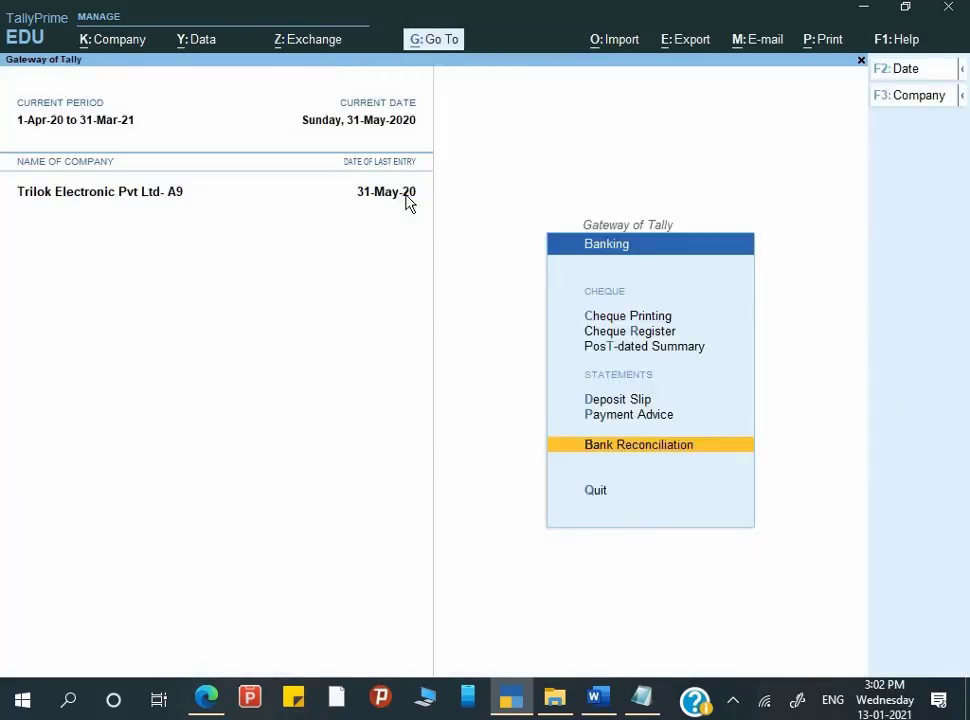
pyautogui.press('Escape')
pyautogui.press('Escape')
pyautogui.press('Escape')
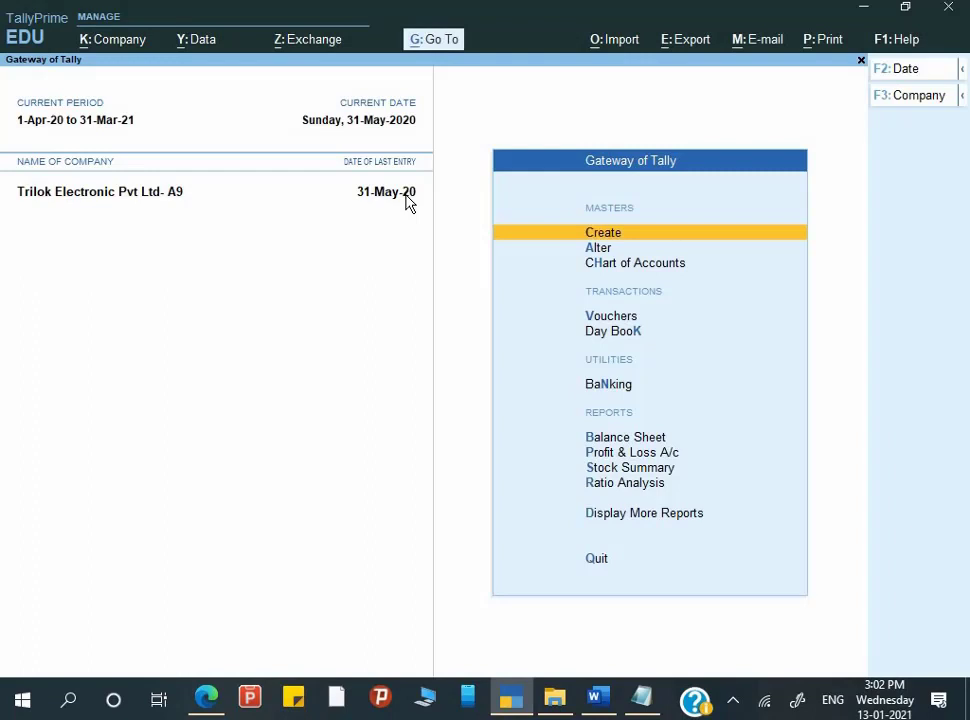
pyautogui.press('Down')
pyautogui.press('Down')
pyautogui.press('Down')
pyautogui.press('Down')
pyautogui.press('Down')
pyautogui.press('Down')
pyautogui.press('Down')
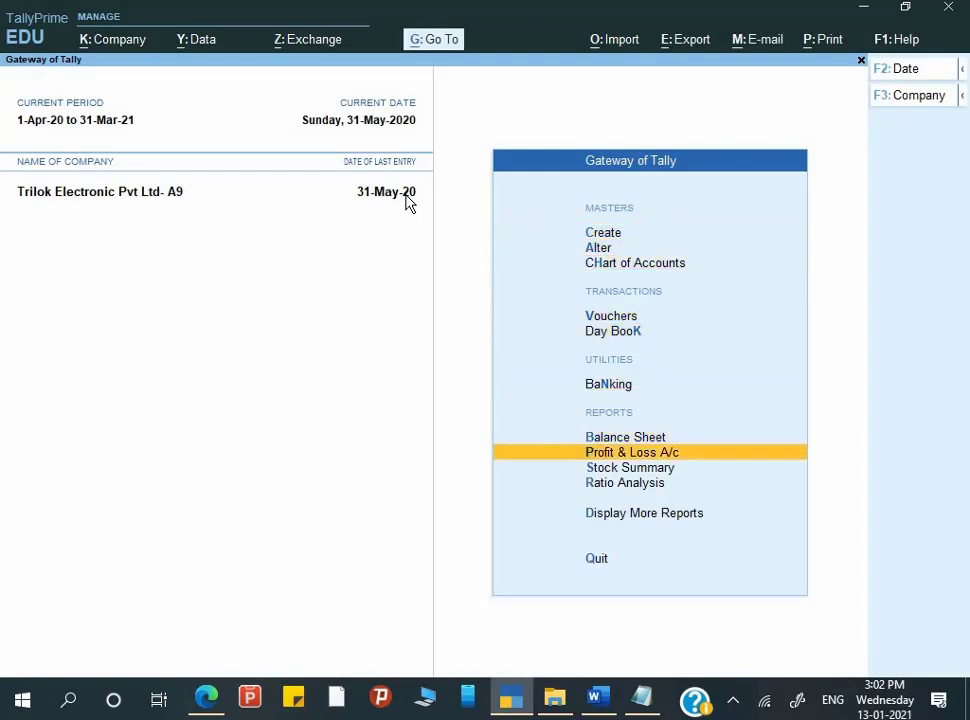
pyautogui.press('Up')
pyautogui.press('Return')
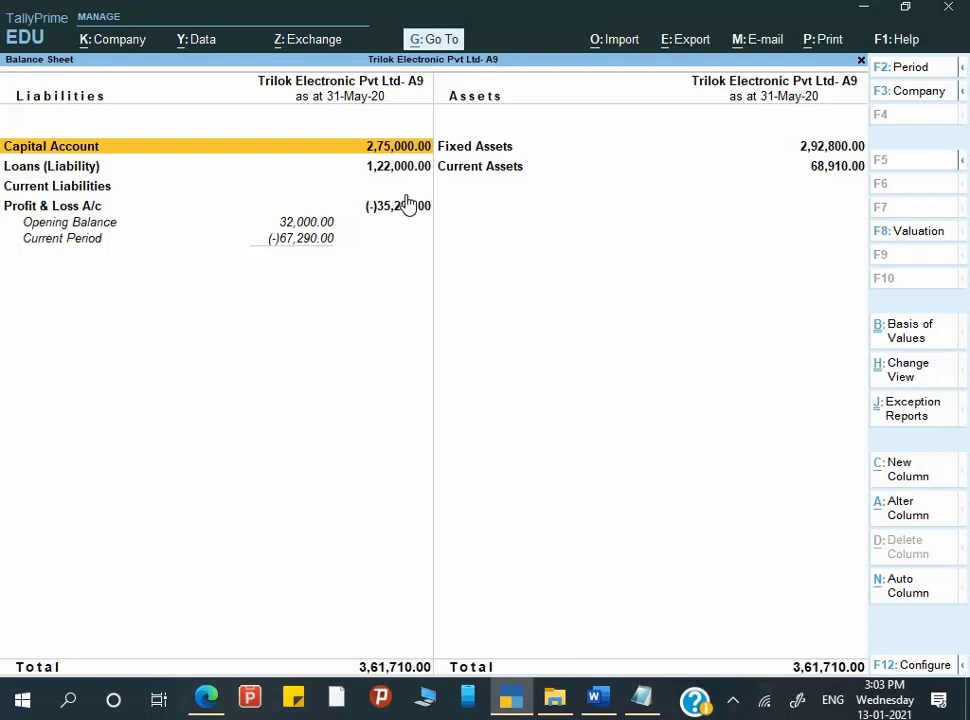
# Step: Expand the Balance Sheet to detailed view and drill down through Bank Accounts to HDFC Bank's May vouchers
pyautogui.hotkey('alt', 'F5')
pyautogui.press('Down')
pyautogui.press('Right')
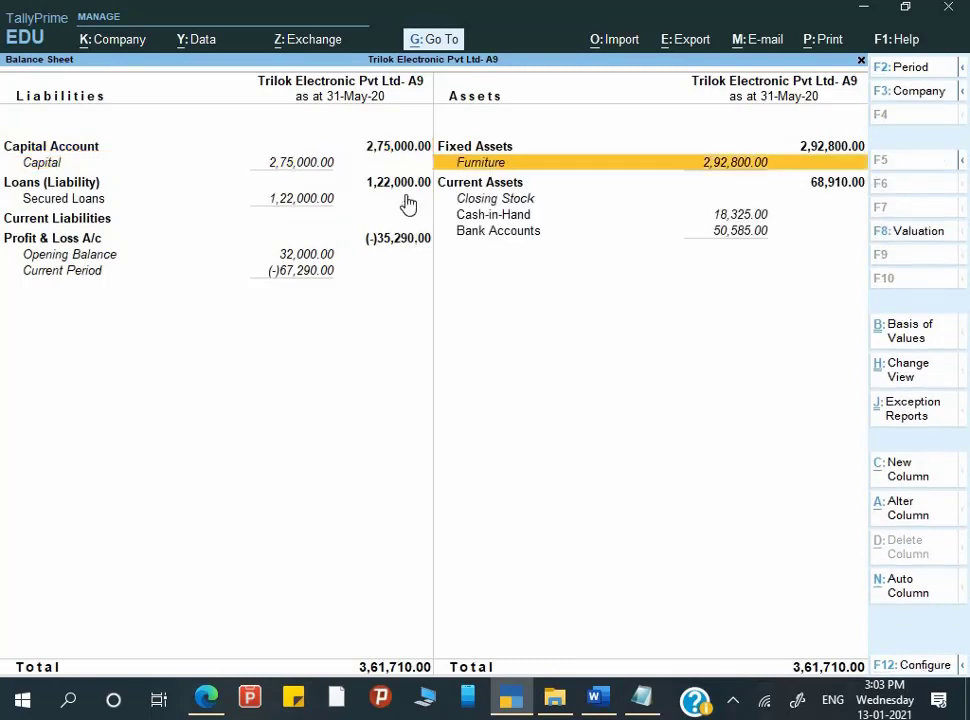
pyautogui.press('Down')
pyautogui.press('Down')
pyautogui.press('Down')
pyautogui.press('Down')
pyautogui.press('Return')
pyautogui.press('Return')
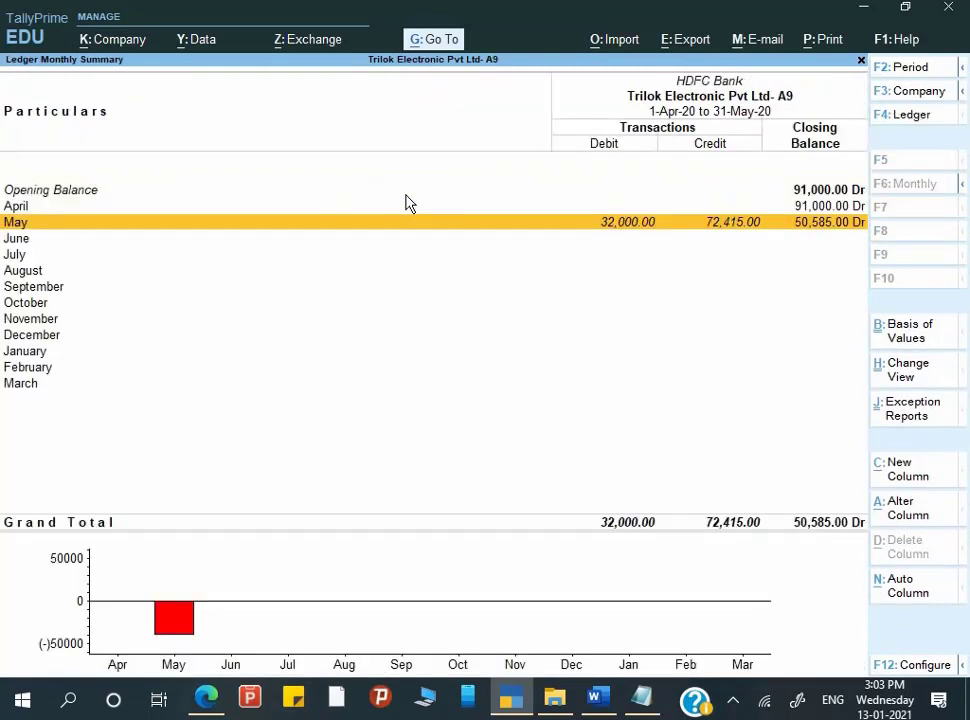
pyautogui.press('Return')
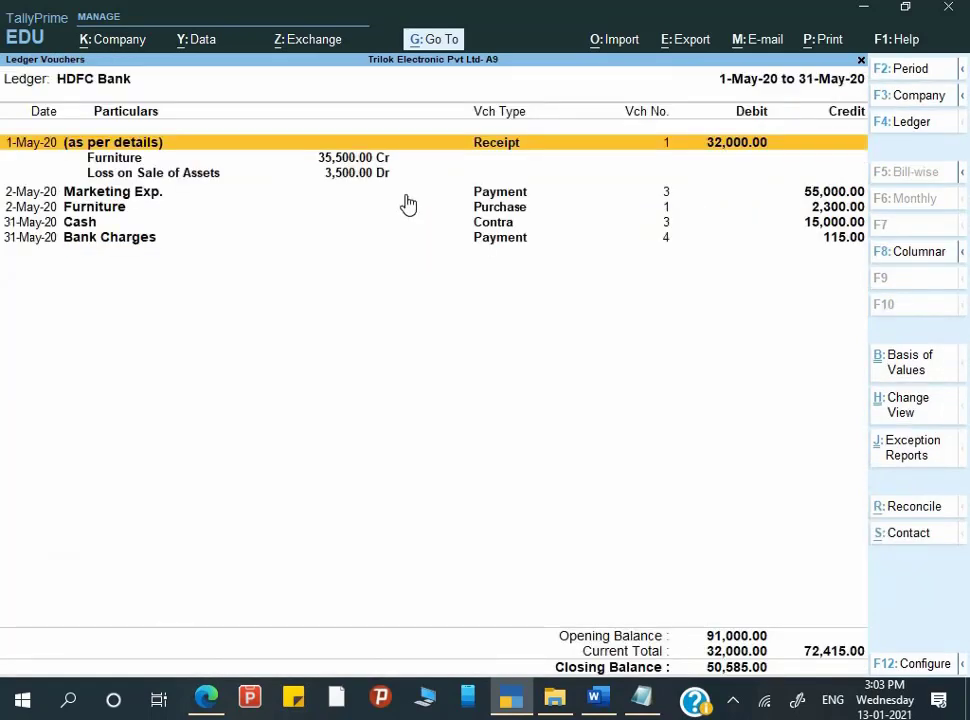
# Step: Set the ledger vouchers period to start on 1-Apr-20 and open the HDFC Bank reconciliation from there
pyautogui.press('F2')
pyautogui.write('1-4')
pyautogui.press('Return')
pyautogui.press('Return')
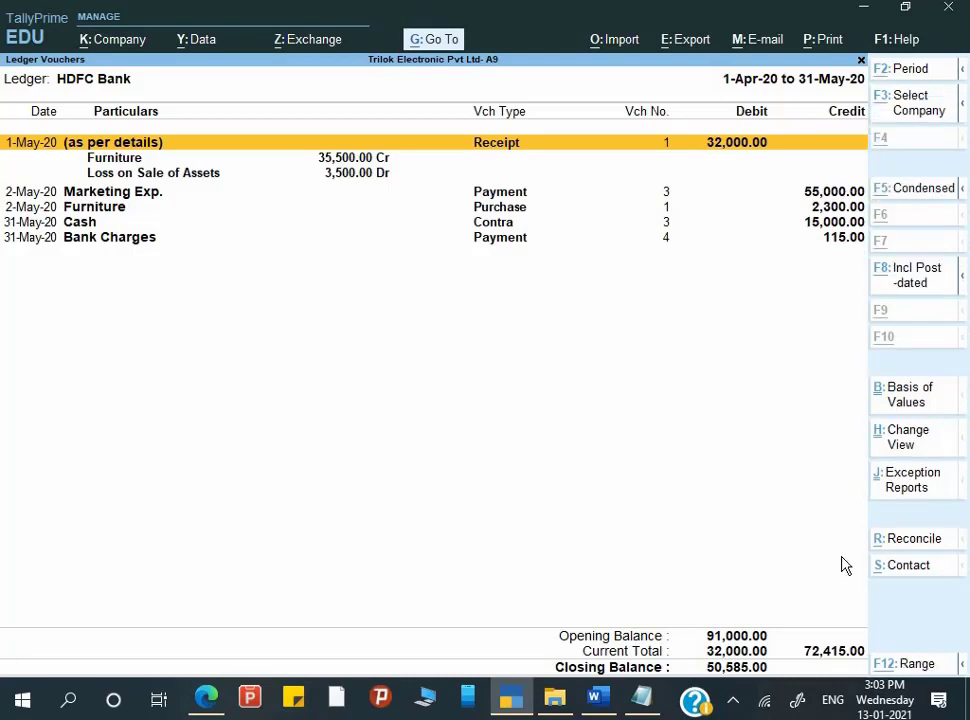
pyautogui.hotkey('alt', 'r')
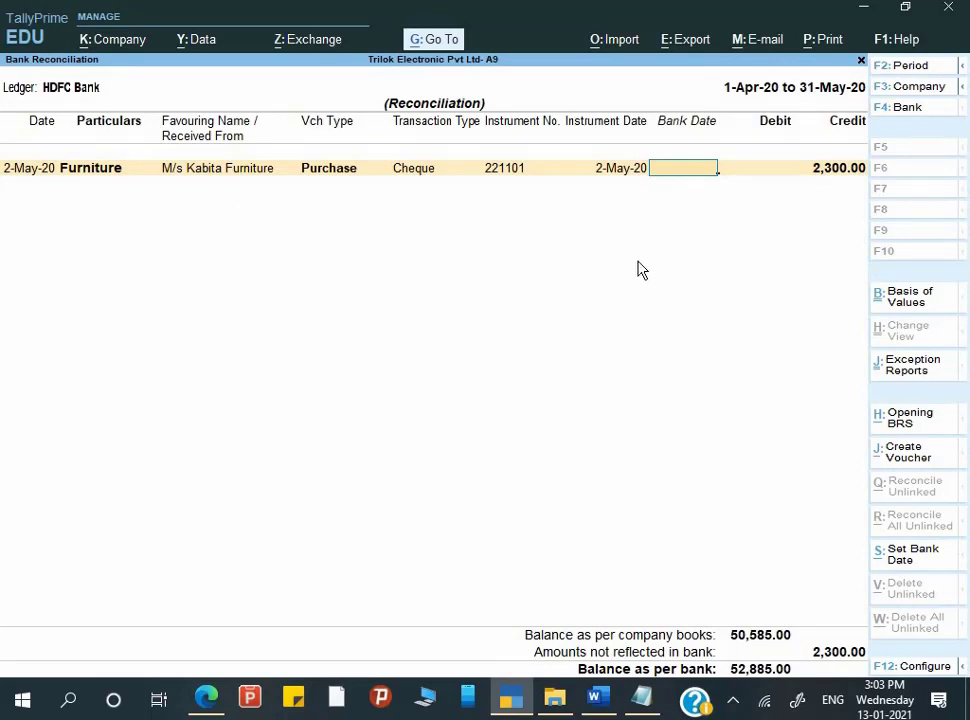
# Step: Set Include Reconciled transactions to Yes in the reconciliation's Basis of Values
pyautogui.click(918, 300)
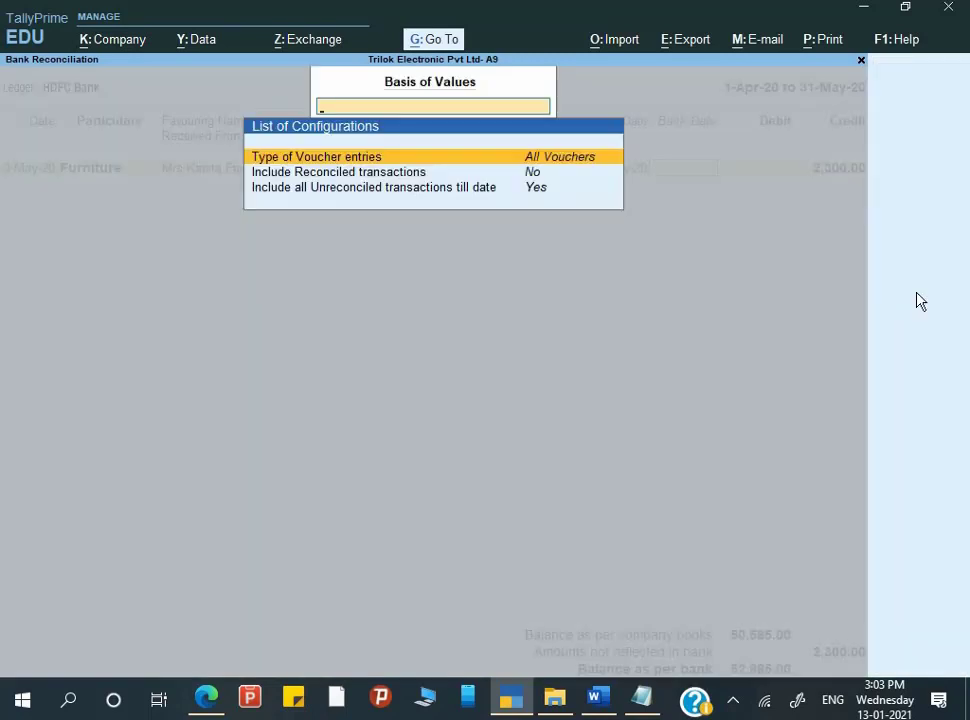
pyautogui.press('Down')
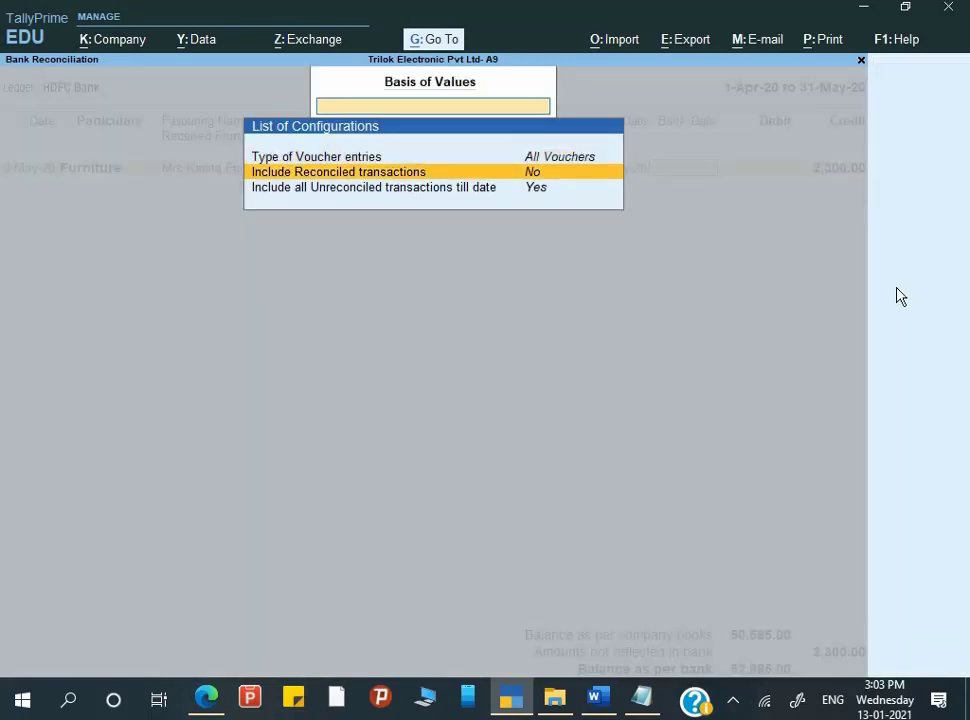
pyautogui.press('Return')
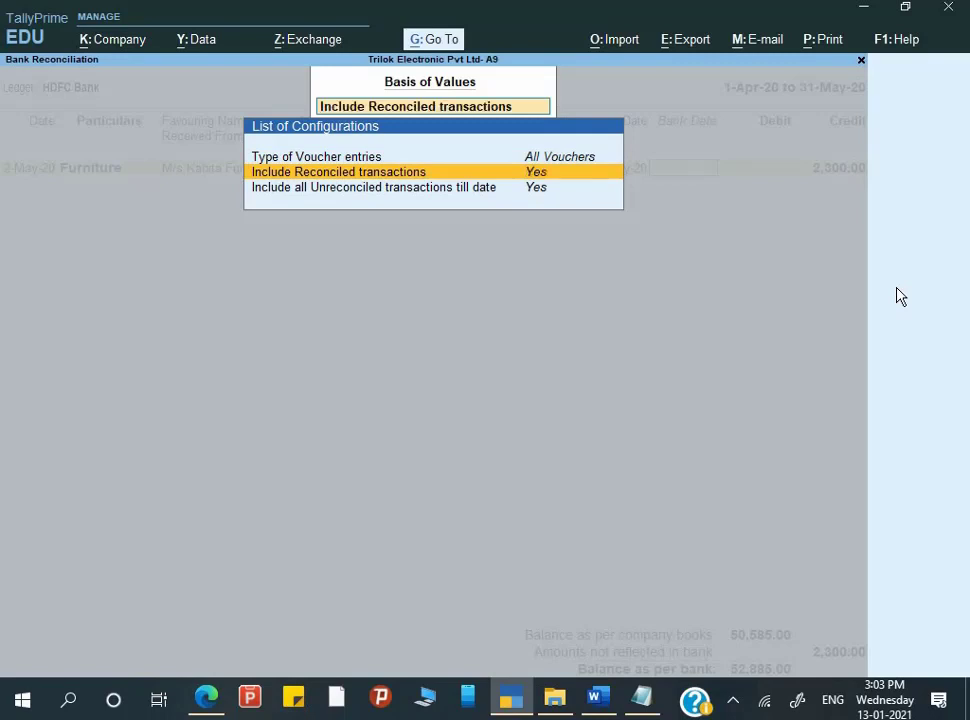
pyautogui.press('Escape')
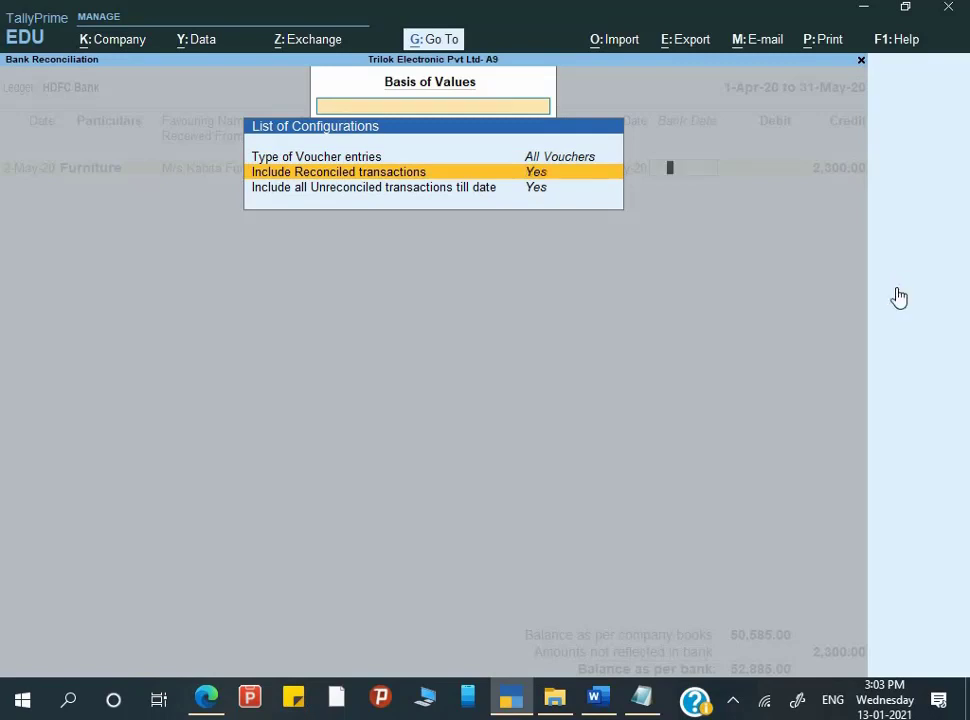
# Step: Close the Basis of Values settings and exit the open reports back to the Gateway of Tally
pyautogui.press('Escape')
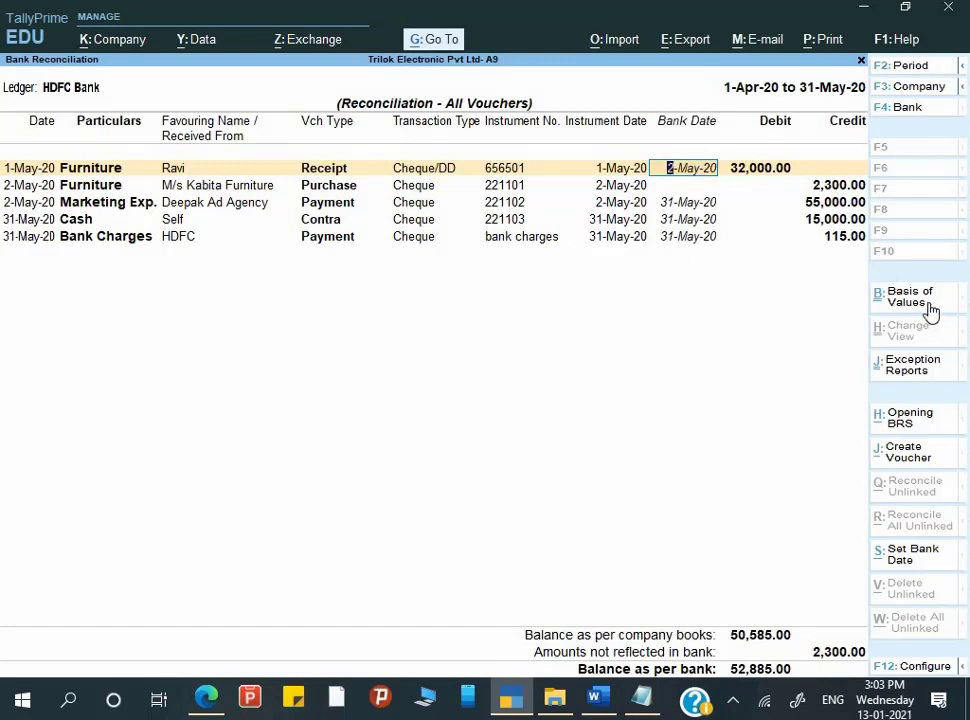
pyautogui.press('Escape')
pyautogui.press('Escape')
pyautogui.press('Escape')
pyautogui.press('Escape')
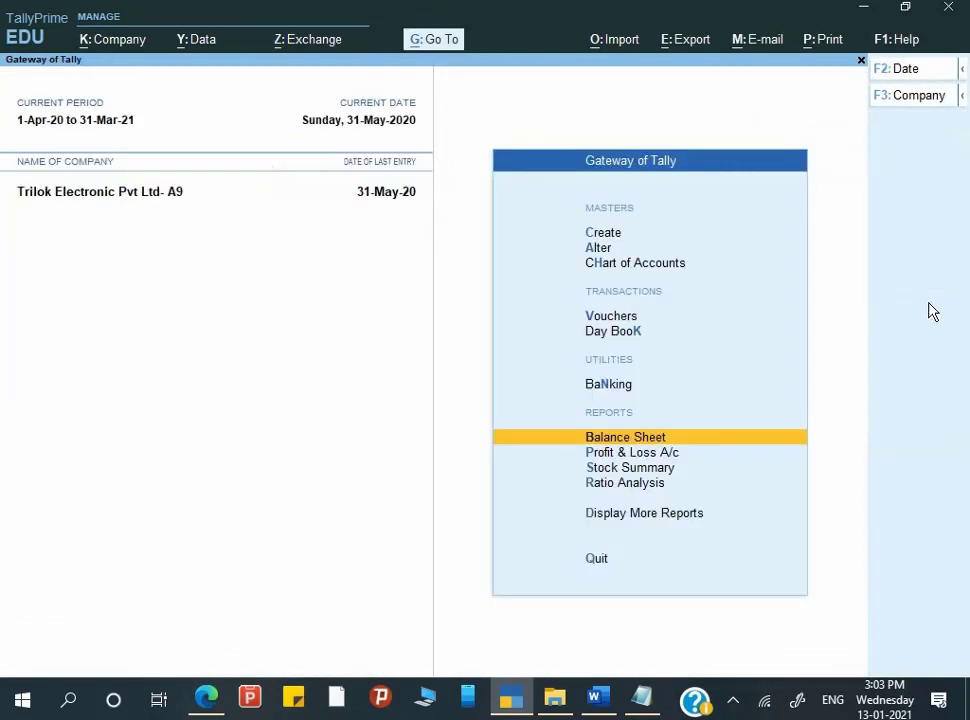
pyautogui.press('Escape')
pyautogui.press('Escape')
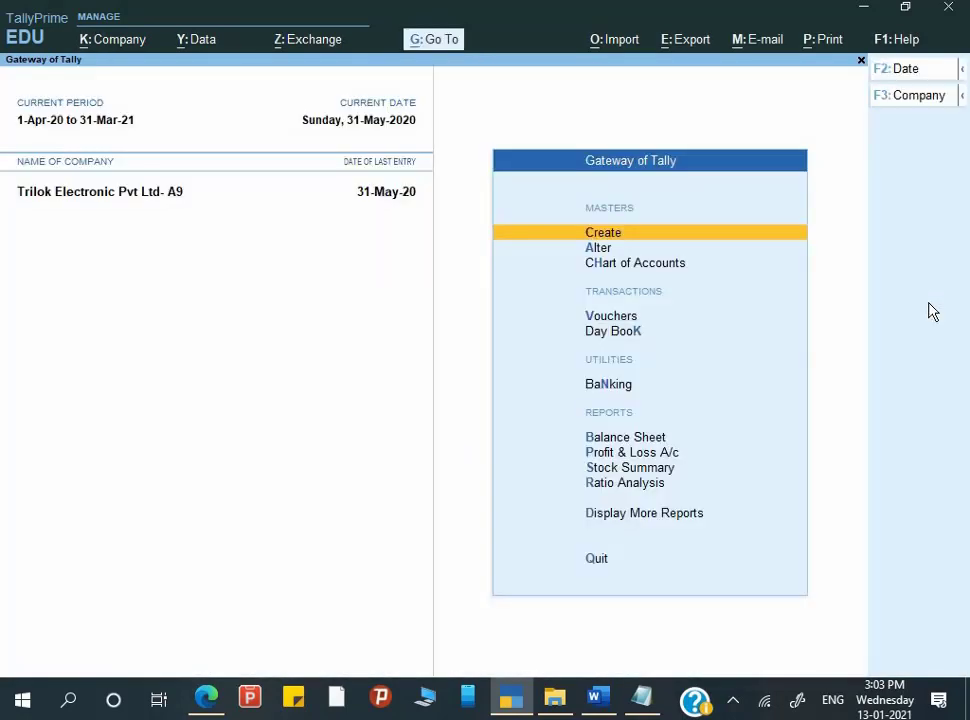
# Step: Open the Bank Reconciliation of the HDFC Bank ledger from the Banking utilities
pyautogui.press('Down')
pyautogui.press('Down')
pyautogui.press('Down')
pyautogui.press('Down')
pyautogui.press('Down')
pyautogui.press('Down')
pyautogui.press('Up')
pyautogui.press('Return')
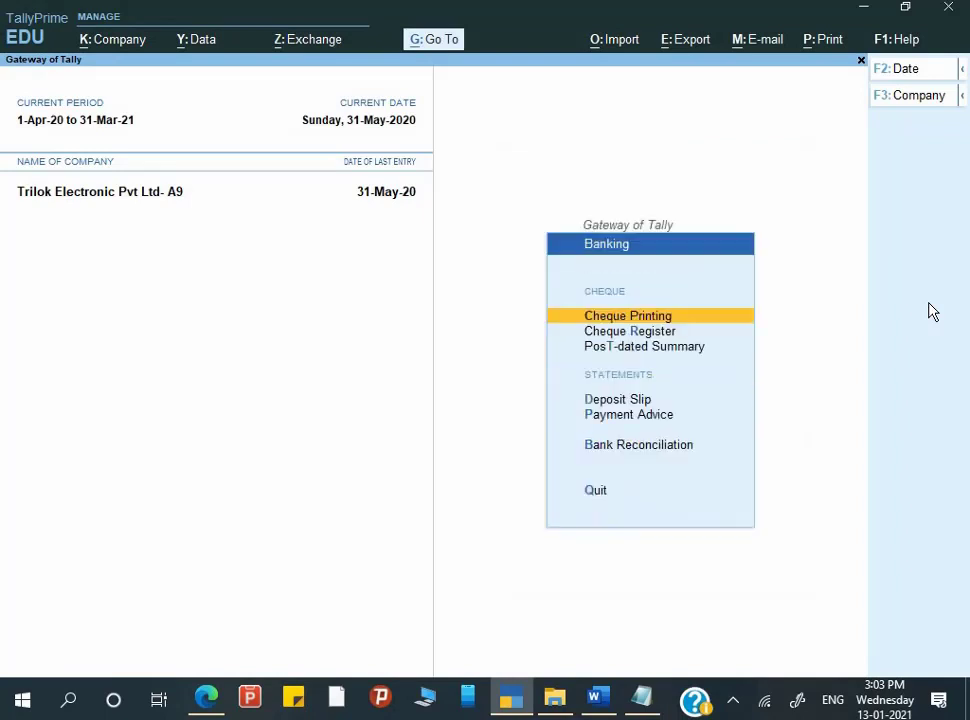
pyautogui.press('Down')
pyautogui.press('Down')
pyautogui.press('Down')
pyautogui.press('Down')
pyautogui.press('Down')
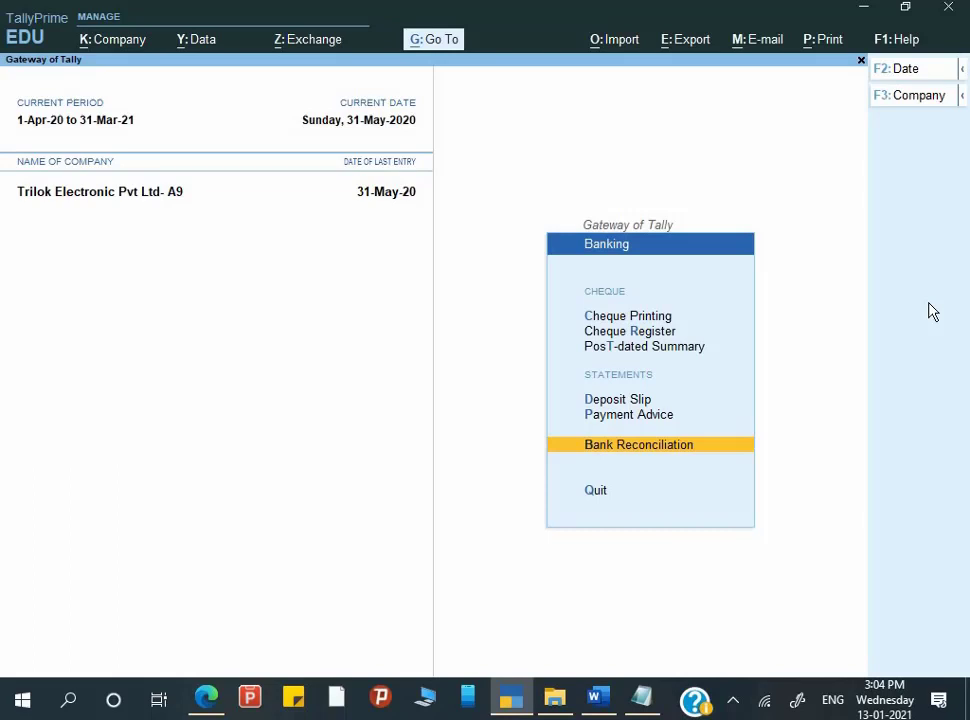
pyautogui.press('Return')
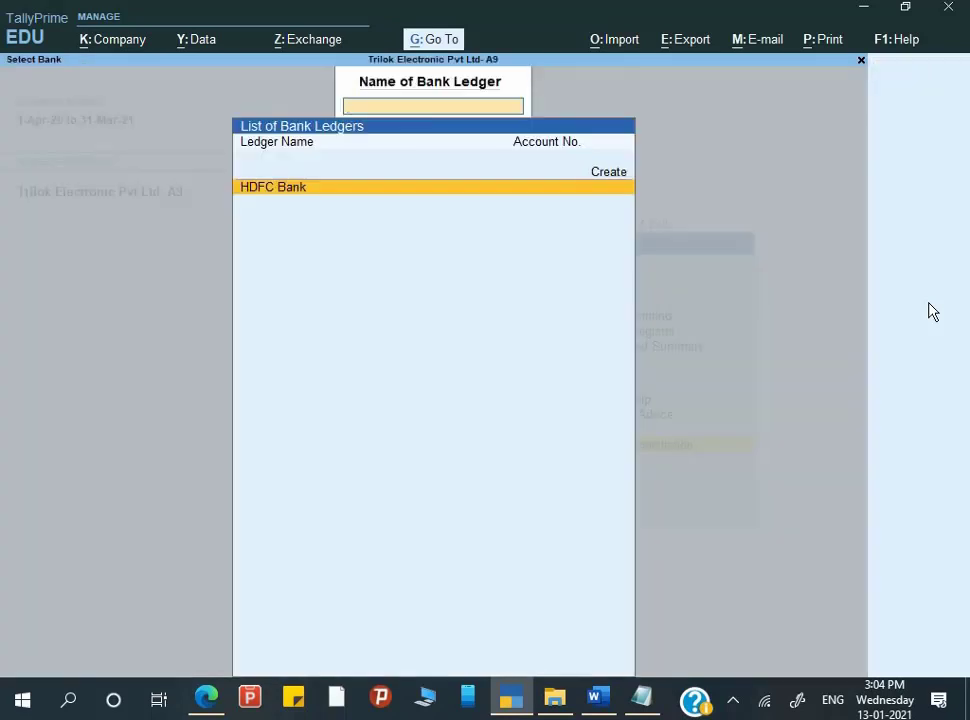
pyautogui.press('Return')
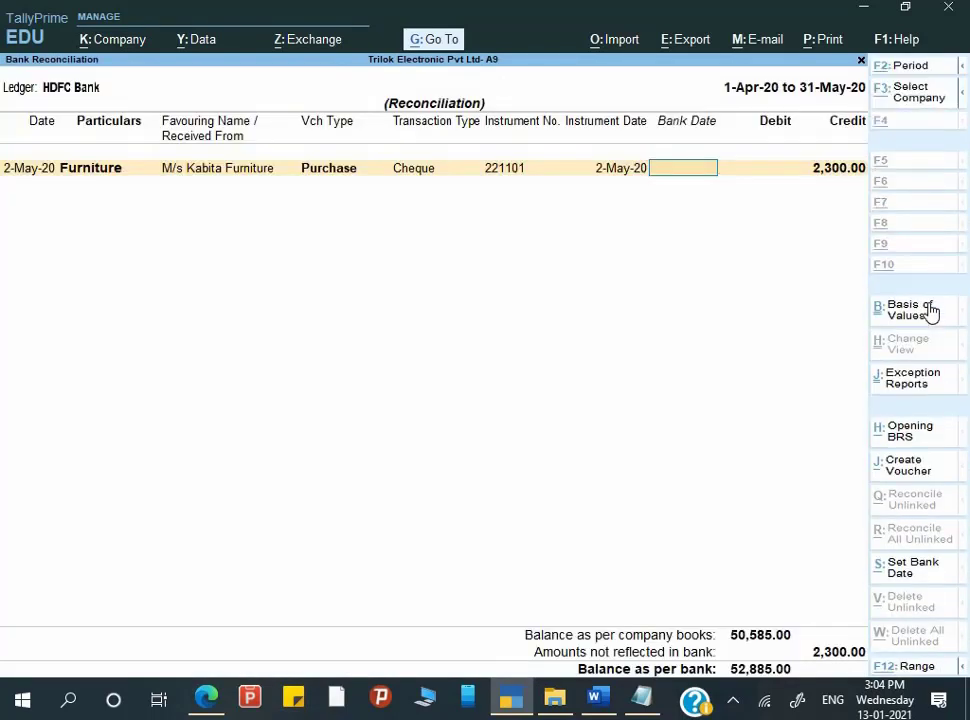
# Step: Preview the current HDFC Bank reconciliation statement for printing, zoom in to read it, and close the preview
pyautogui.hotkey('alt', 'p')
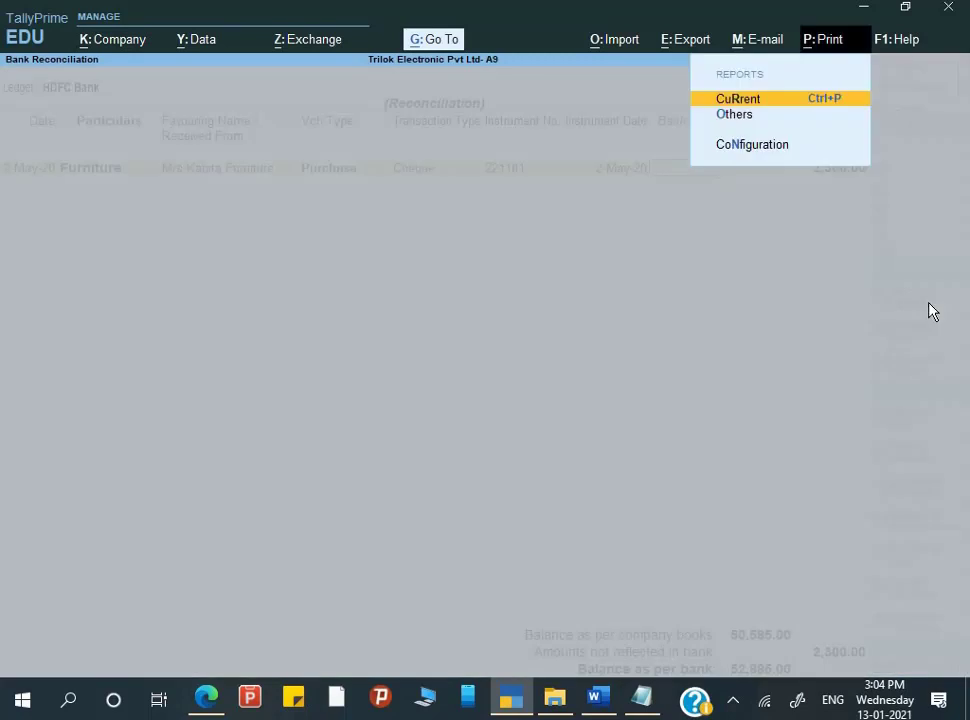
pyautogui.press('Return')
pyautogui.press('i')
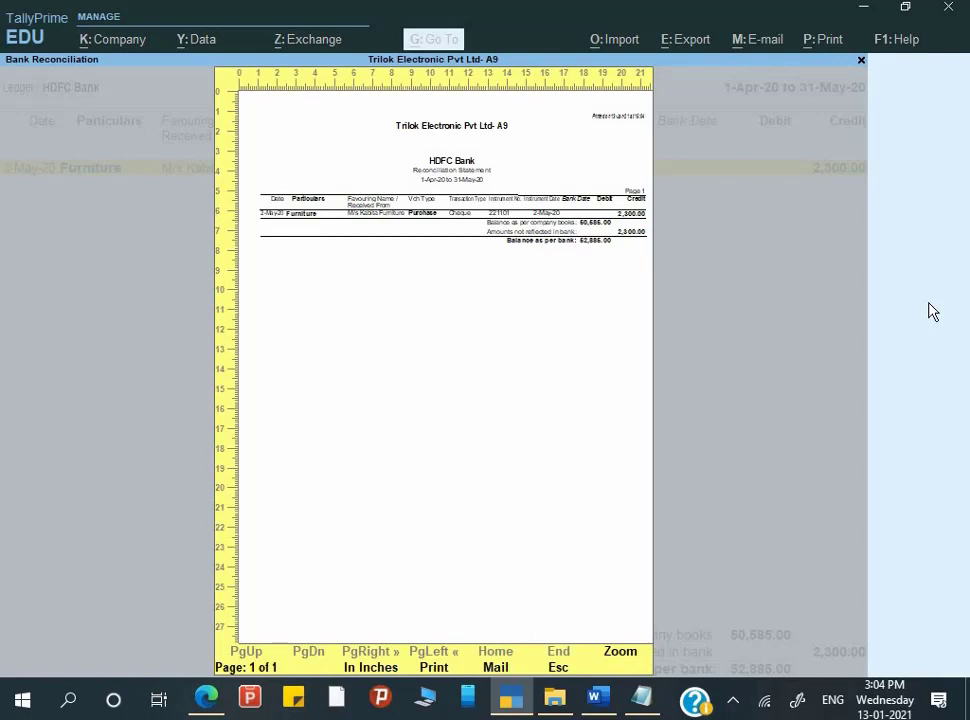
pyautogui.hotkey('alt', 'z')
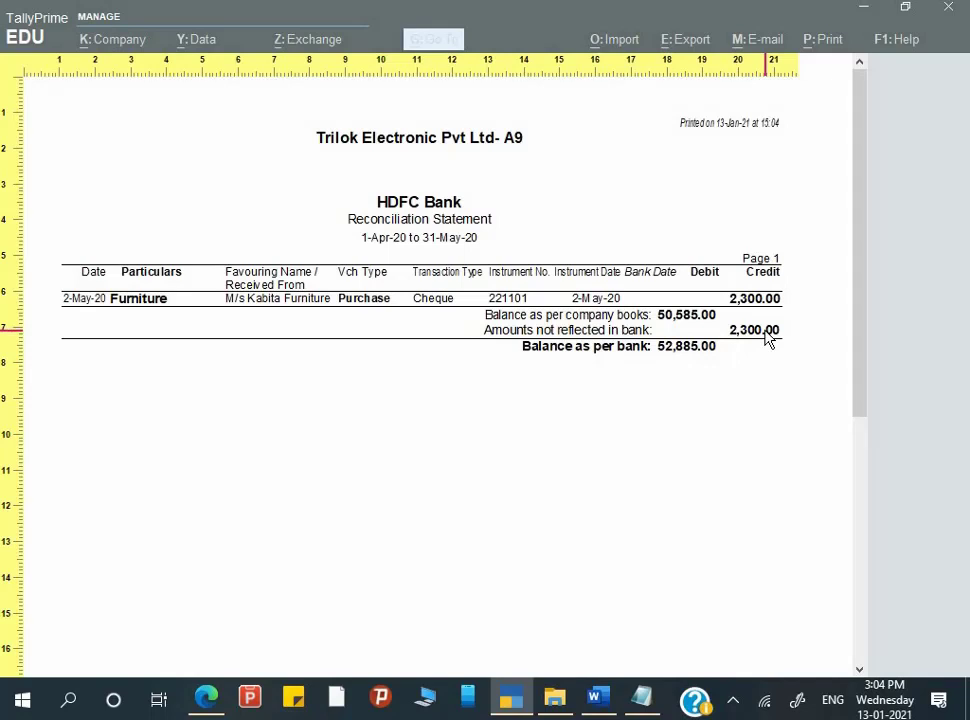
pyautogui.press('Escape')
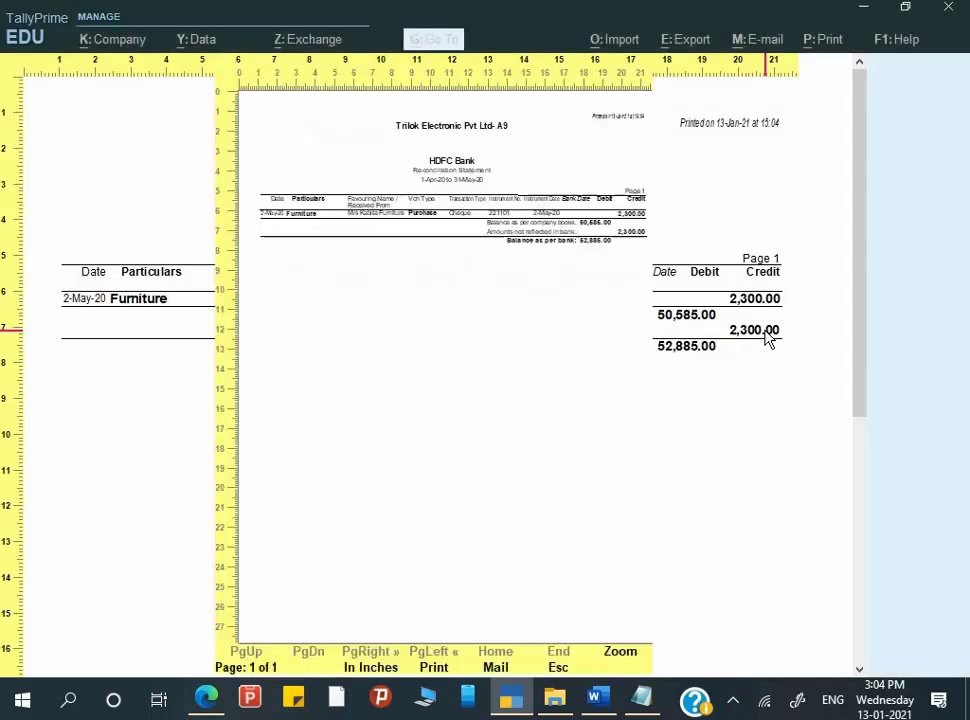
pyautogui.press('Escape')
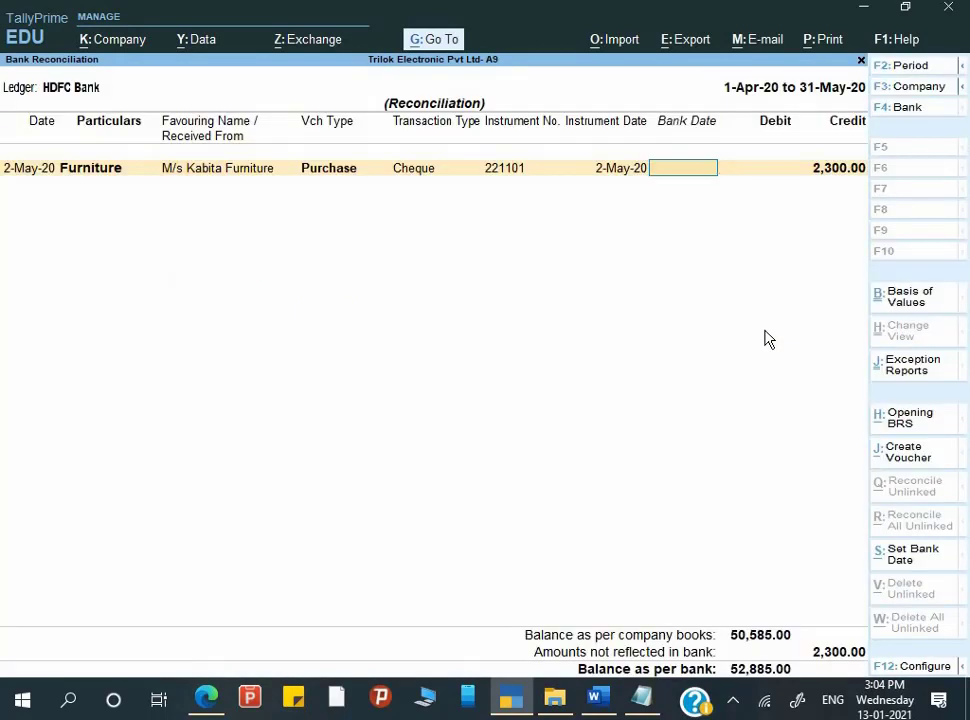
# Step: Set Include Reconciled transactions to Yes in the Basis of Values and return to the reconciliation
pyautogui.press('alt')
pyautogui.hotkey('ctrl', 'b')
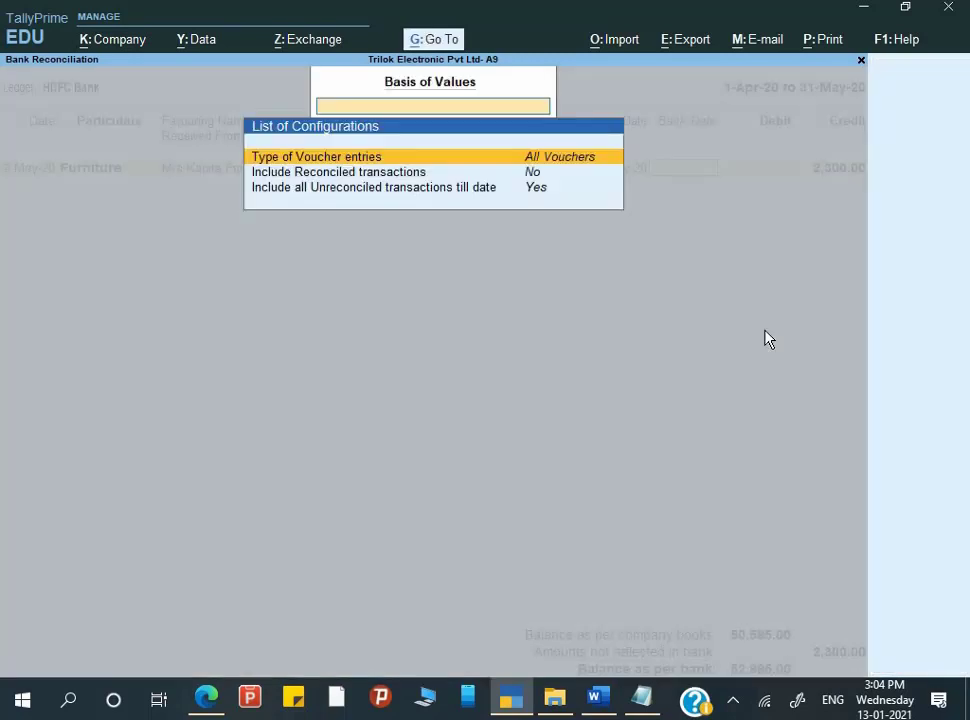
pyautogui.press('Down')
pyautogui.press('Return')
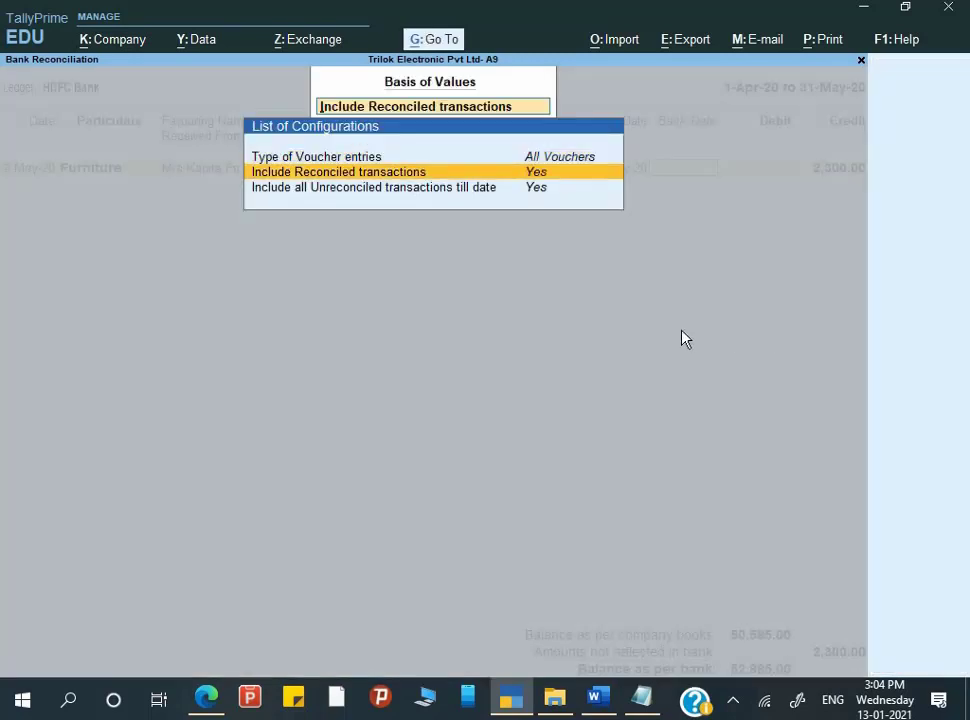
pyautogui.press('Escape')
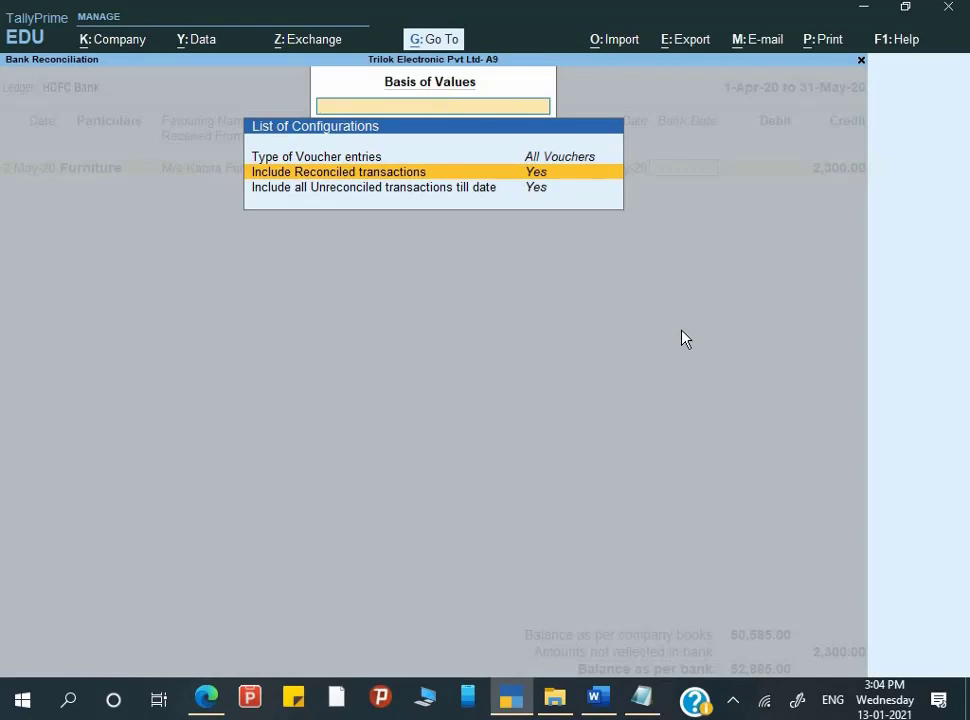
pyautogui.press('Escape')
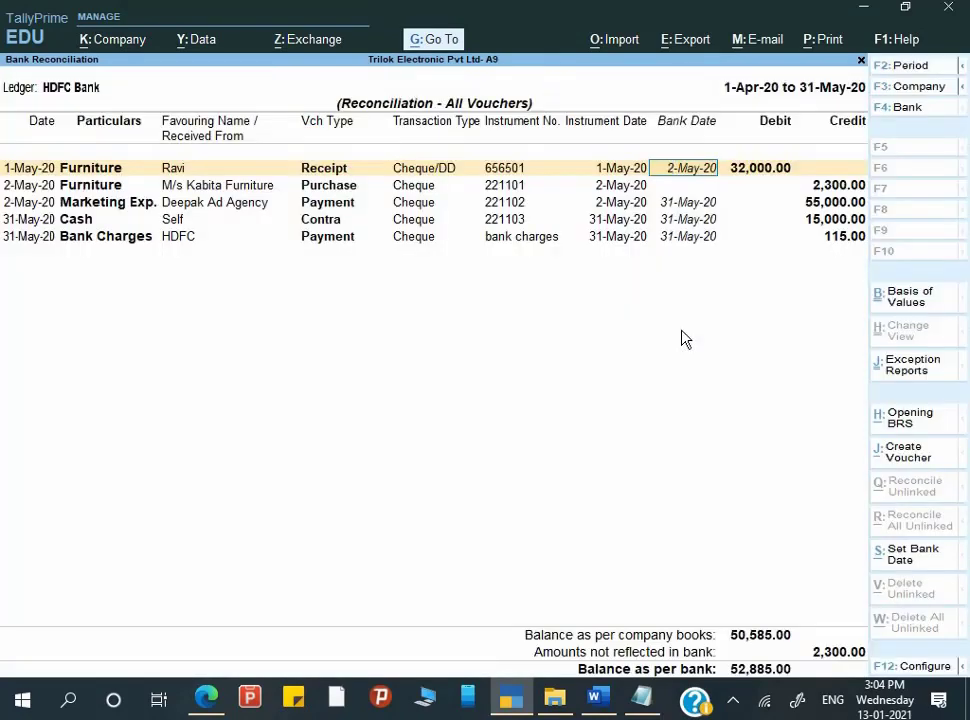
# Step: Preview the all-vouchers reconciliation statement for printing, zoom in to read its entries, and return to the print settings
pyautogui.hotkey('alt', 'p')
pyautogui.press('Return')
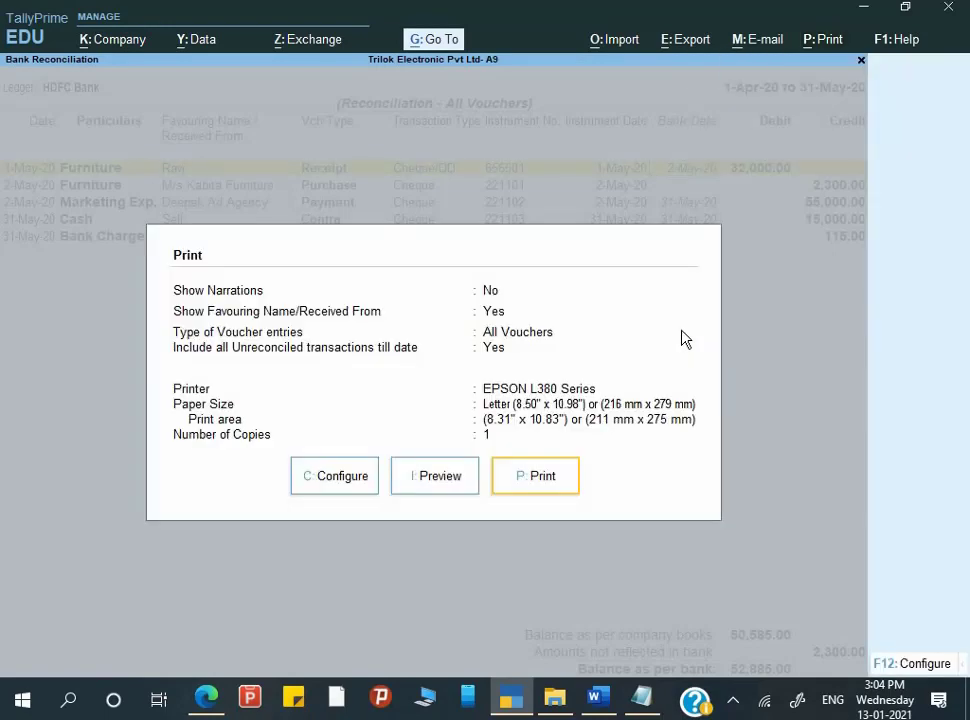
pyautogui.press('i')
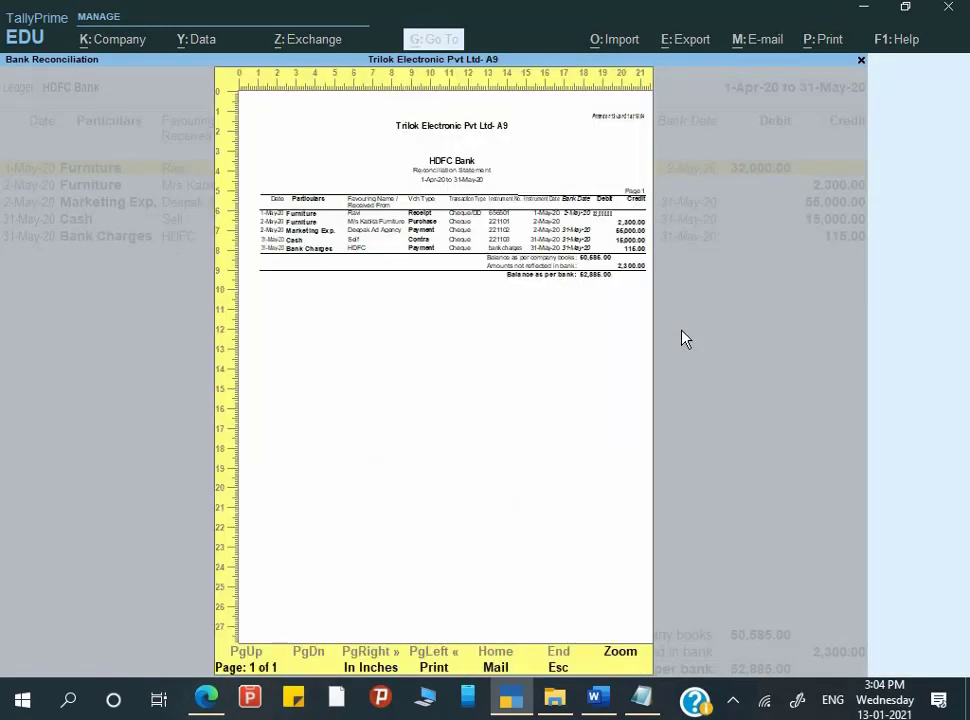
pyautogui.hotkey('alt', 'z')
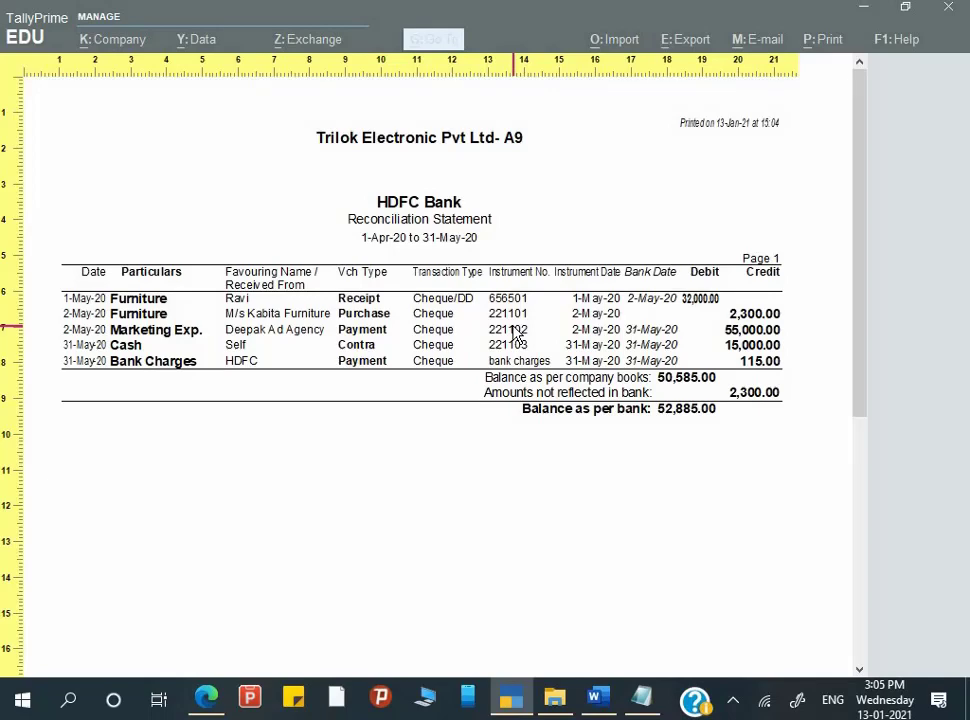
pyautogui.press('Escape')
pyautogui.press('Escape')
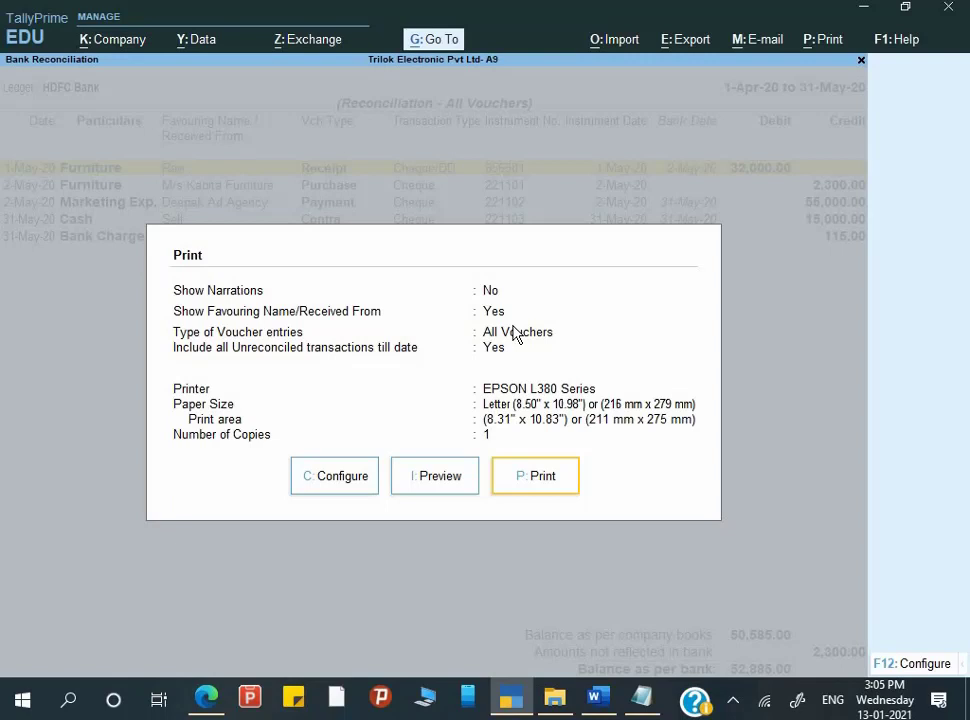
# Step: Set Show Favouring Name/Received From and Show Remarks to No in the reconciliation's print configuration
pyautogui.click(898, 667)
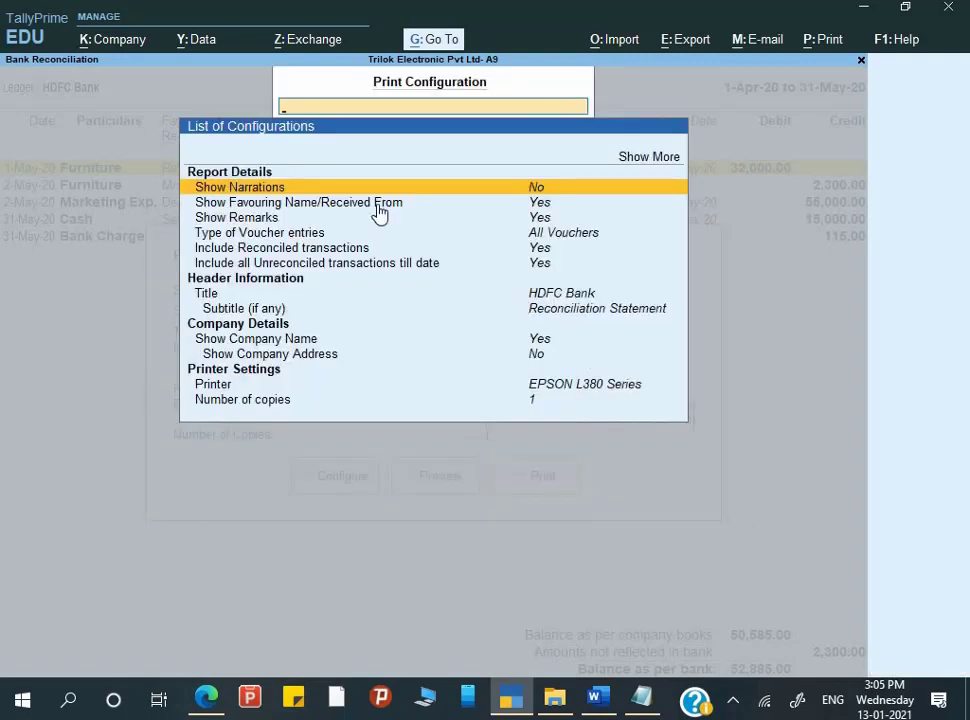
pyautogui.press('Down')
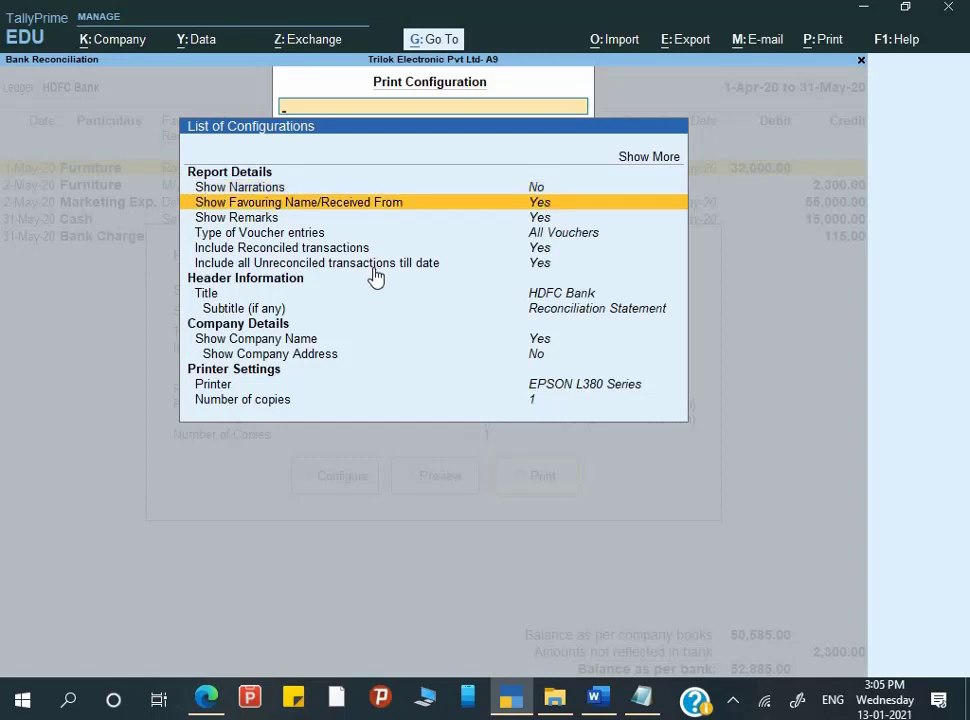
pyautogui.press('Return')
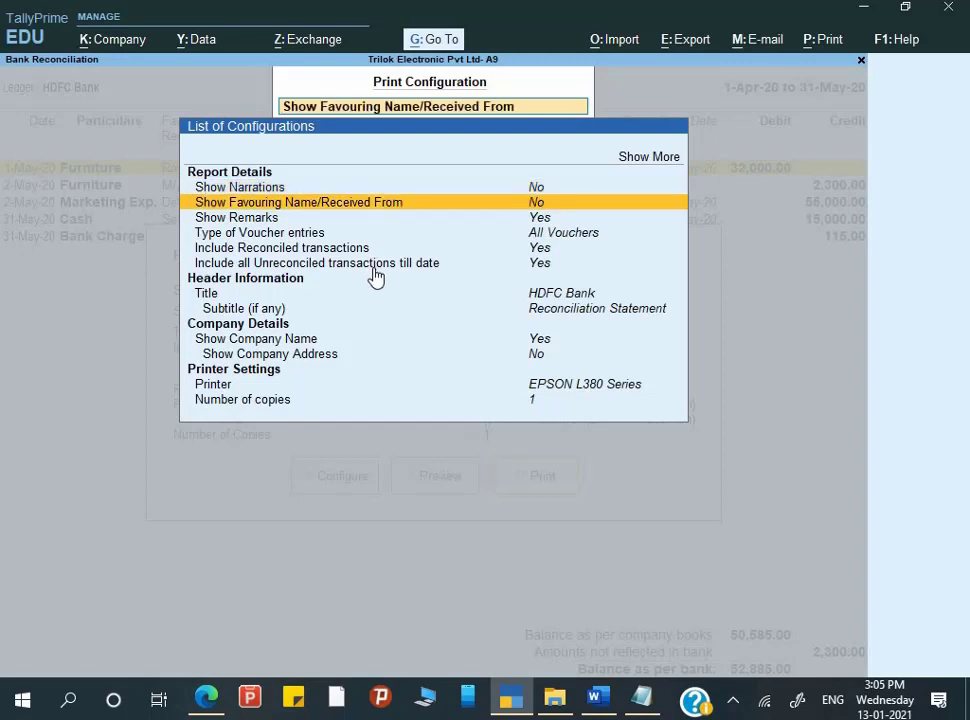
pyautogui.press('Down')
pyautogui.press('Return')
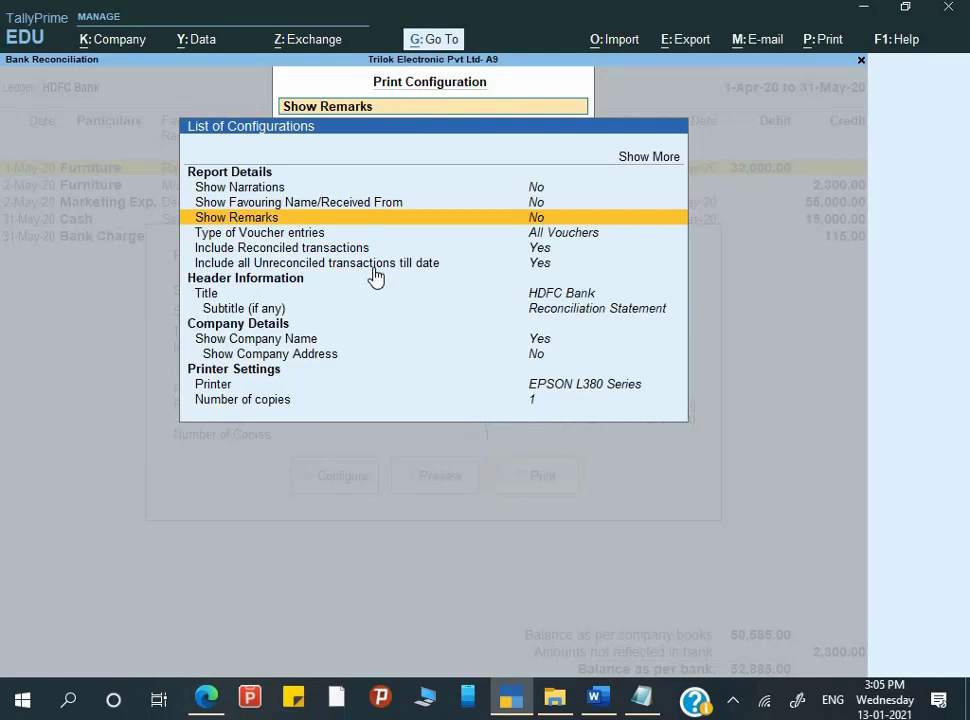
# Step: Look through the voucher, header, company and printer options of the print configuration
pyautogui.press('Down')
pyautogui.press('Down')
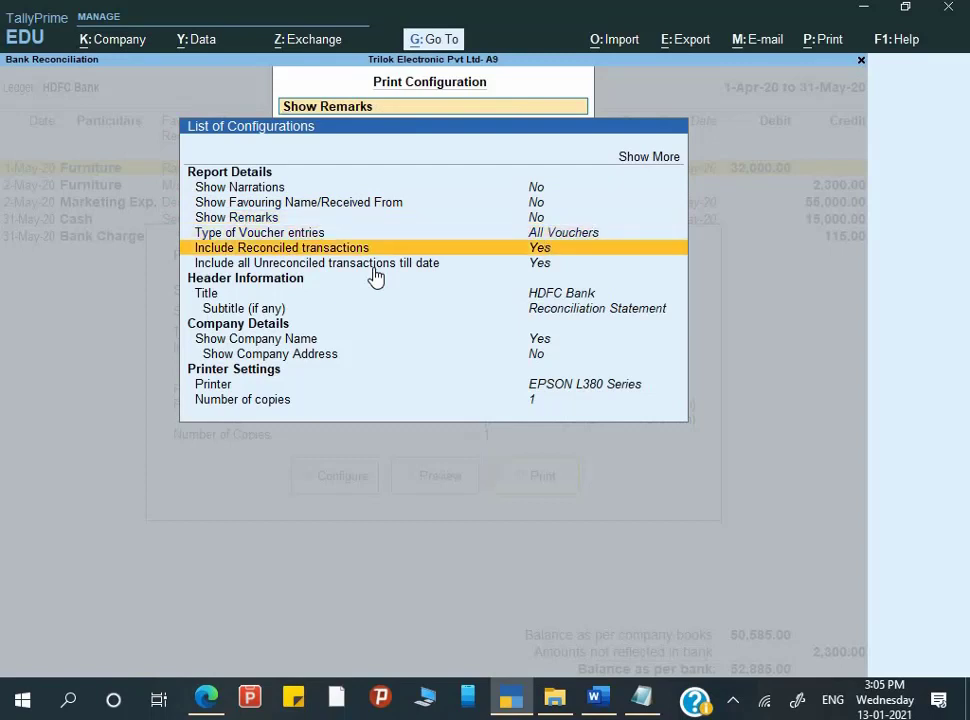
pyautogui.press('Down')
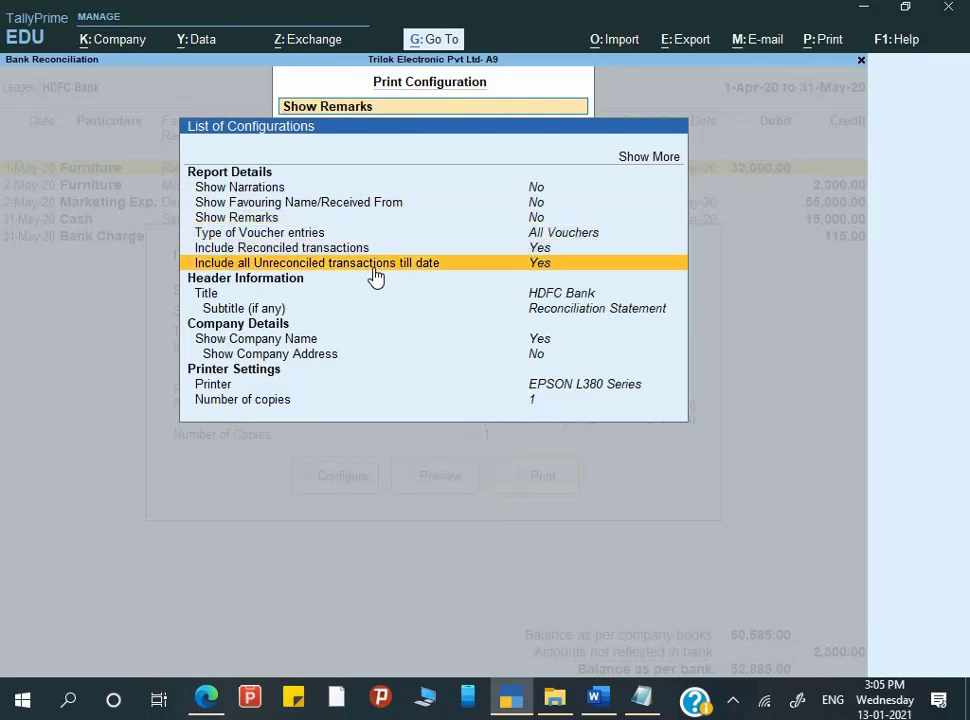
pyautogui.press('Down')
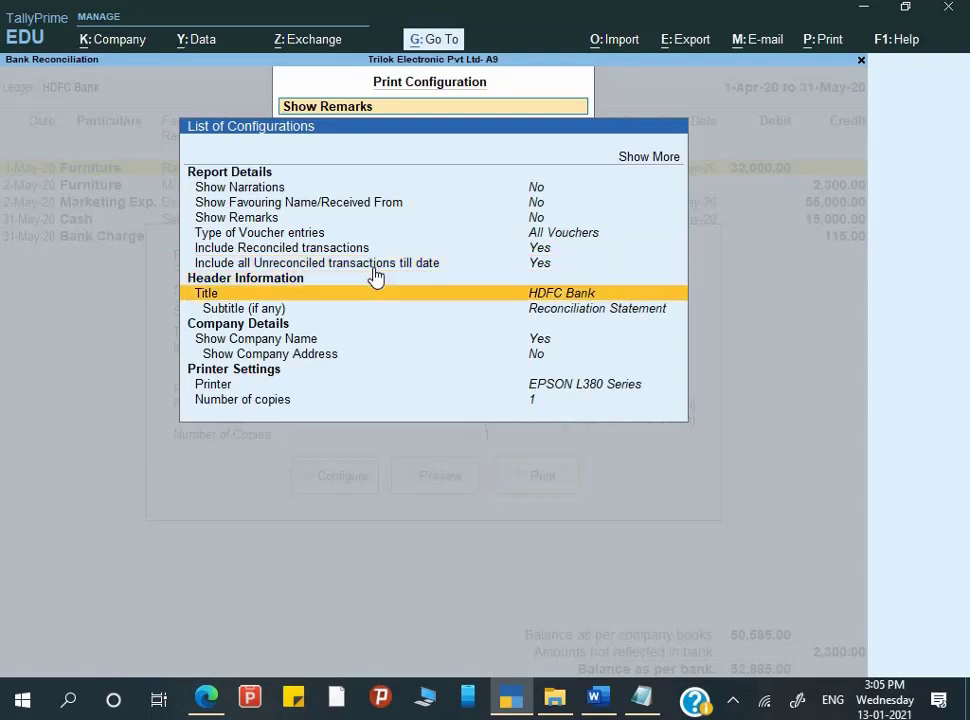
pyautogui.press('Down')
pyautogui.press('Down')
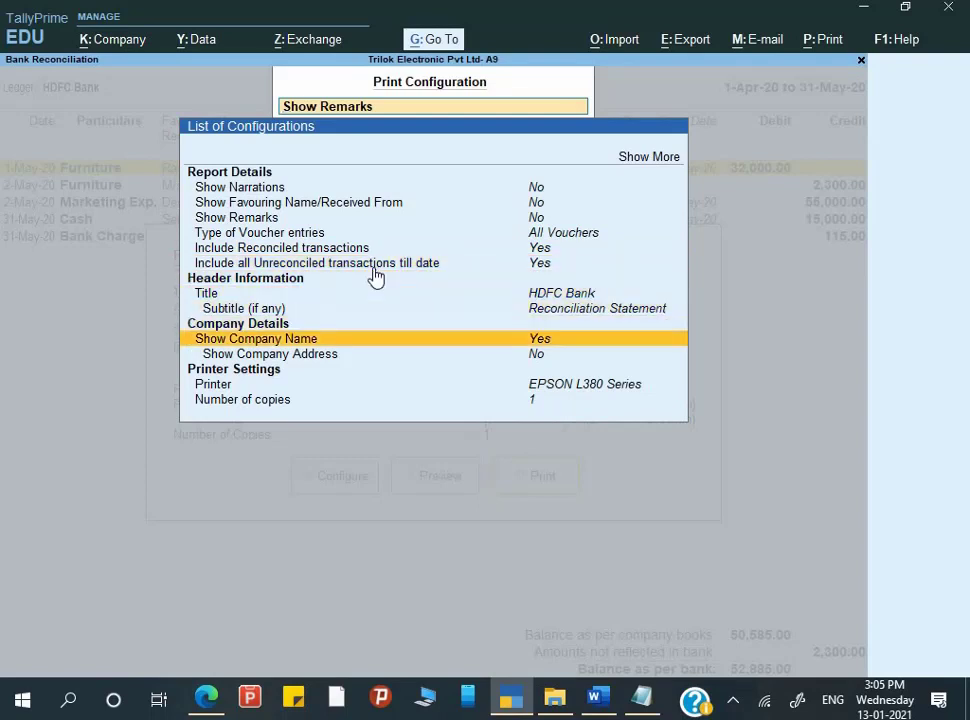
pyautogui.press('Down')
pyautogui.press('Down')
pyautogui.press('Down')
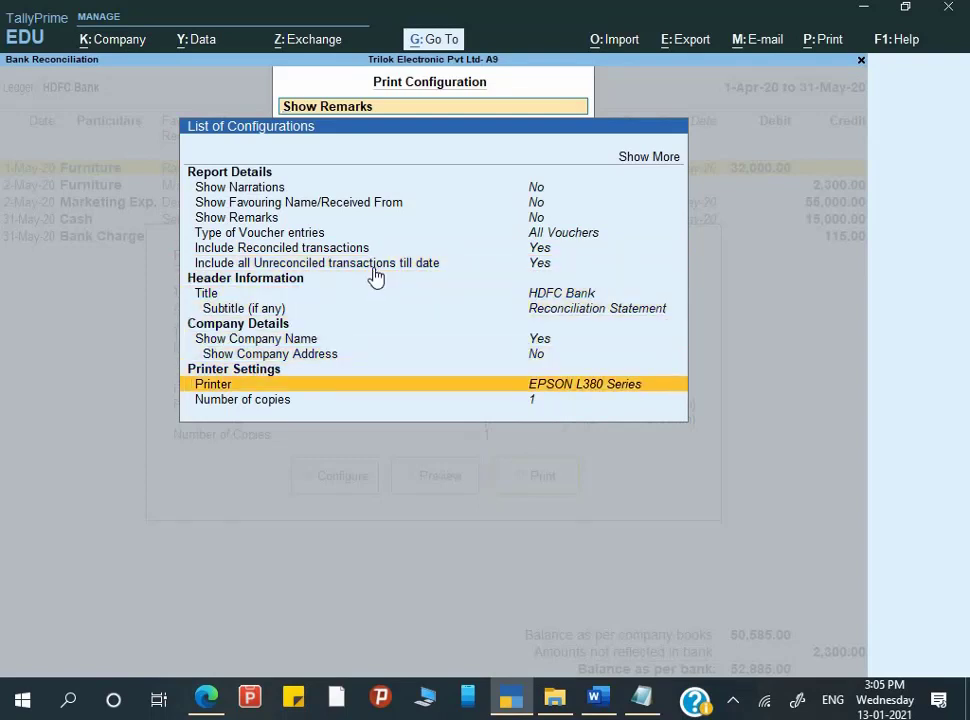
pyautogui.press('Up')
pyautogui.press('Up')
pyautogui.press('Up')
pyautogui.press('Up')
pyautogui.press('Up')
pyautogui.press('Up')
pyautogui.press('Up')
pyautogui.press('Up')
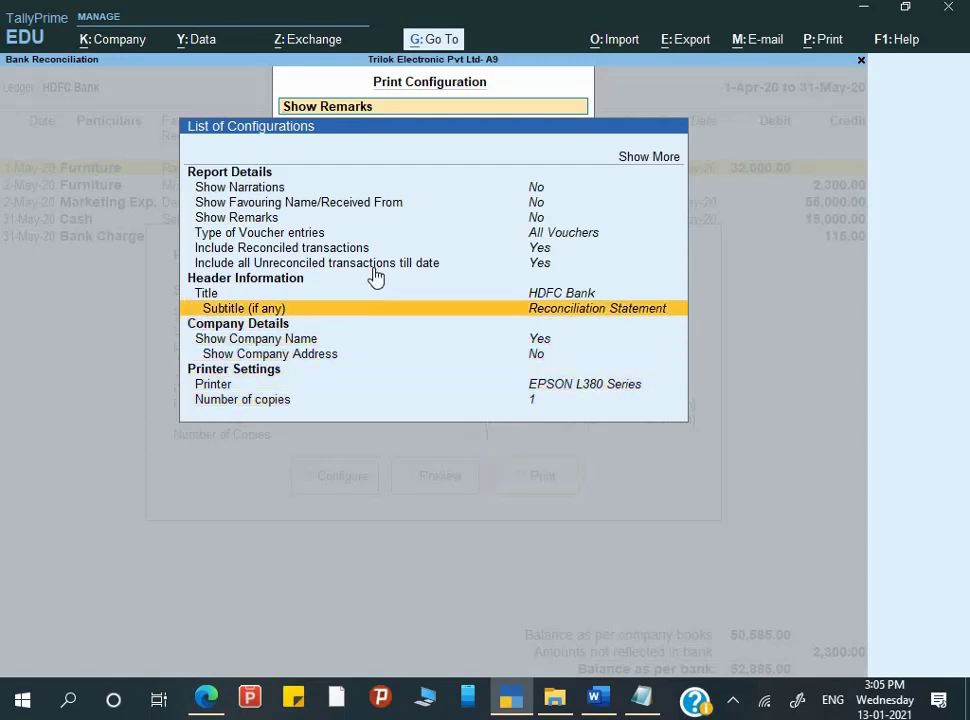
pyautogui.press('Up')
pyautogui.press('Up')
pyautogui.press('Up')
pyautogui.press('Up')
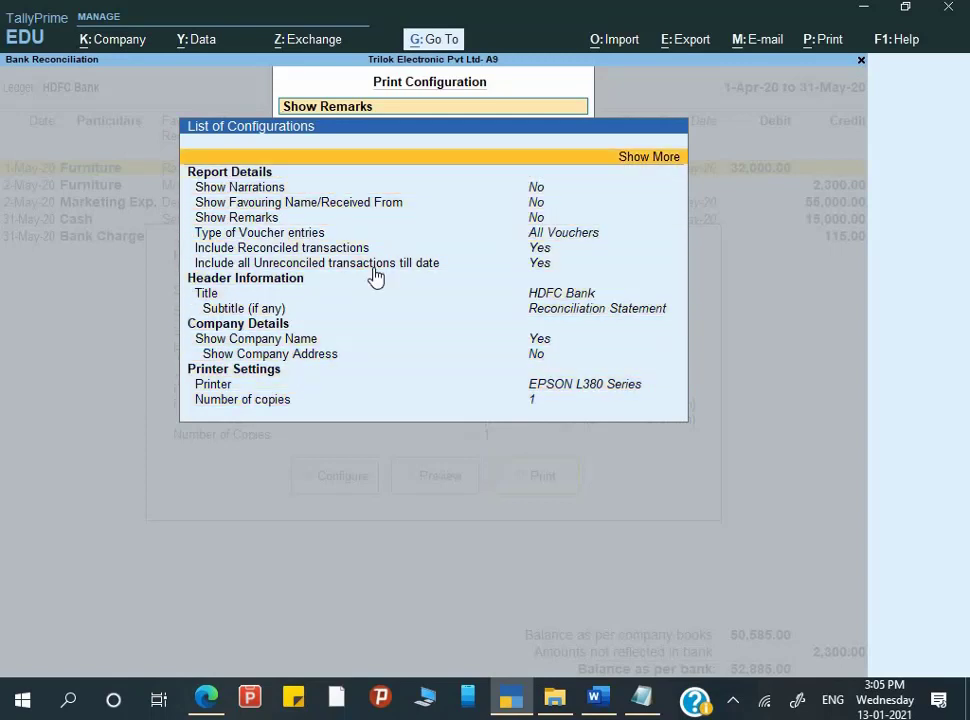
# Step: Expand the print configuration to its full option list and accept 1 for Number to start from first page
pyautogui.press('Return')
pyautogui.press('Down')
pyautogui.press('Down')
pyautogui.press('Down')
pyautogui.press('Down')
pyautogui.press('Down')
pyautogui.press('Down')
pyautogui.press('Down')
pyautogui.press('Down')
pyautogui.press('Down')
pyautogui.press('Down')
pyautogui.press('Down')
pyautogui.press('Down')
pyautogui.press('Down')
pyautogui.press('Down')
pyautogui.press('Down')
pyautogui.press('Down')
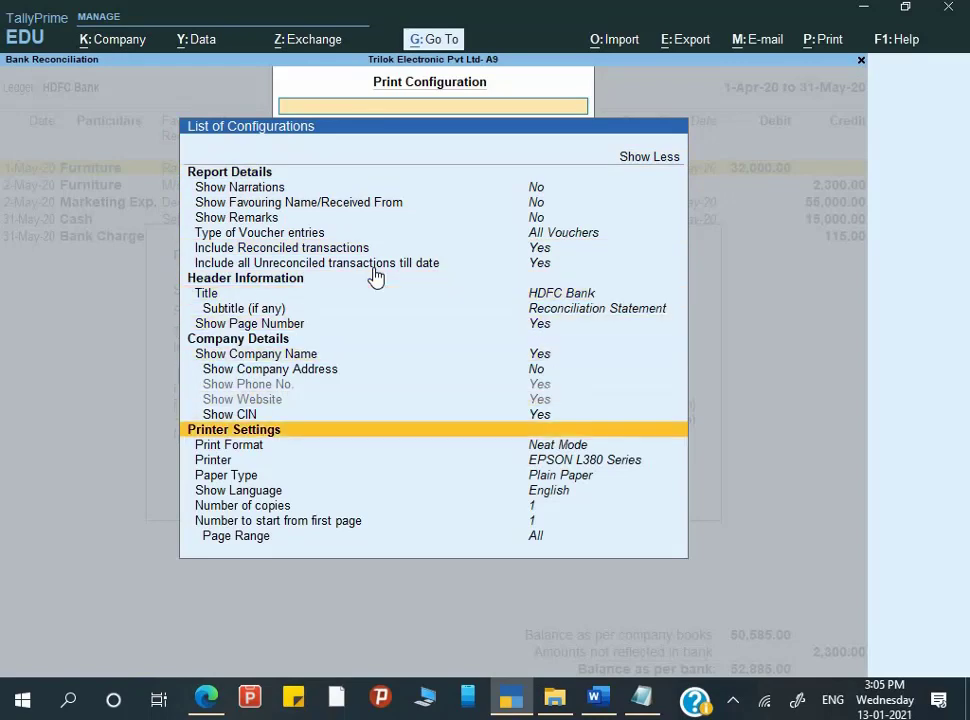
pyautogui.press('Down')
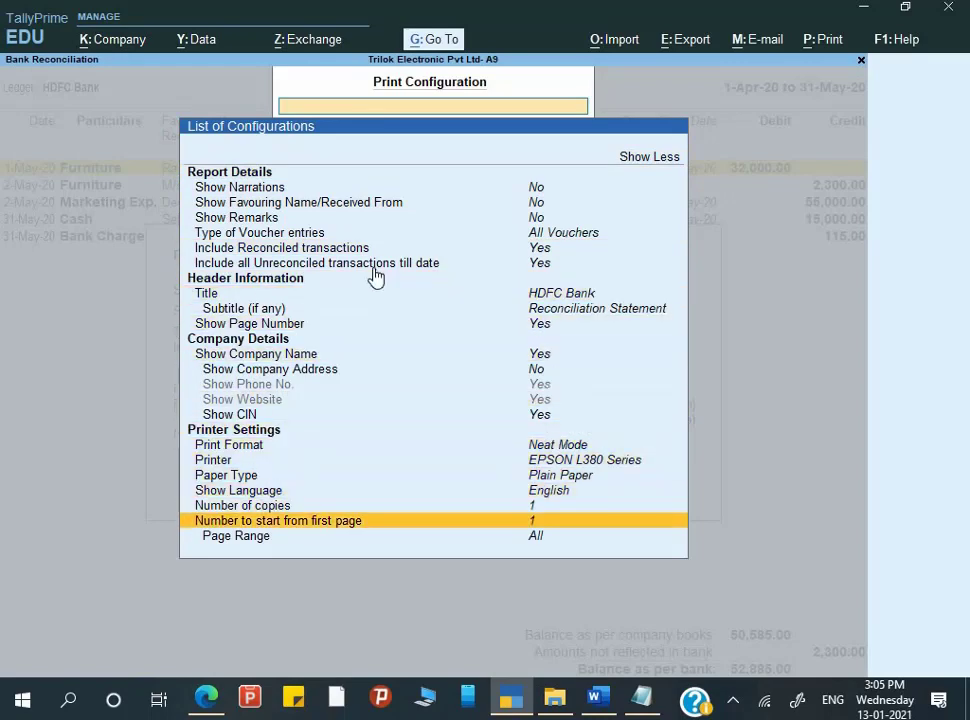
pyautogui.press('Return')
pyautogui.press('Return')
pyautogui.press('Return')
pyautogui.press('Return')
pyautogui.press('Return')
pyautogui.press('Return')
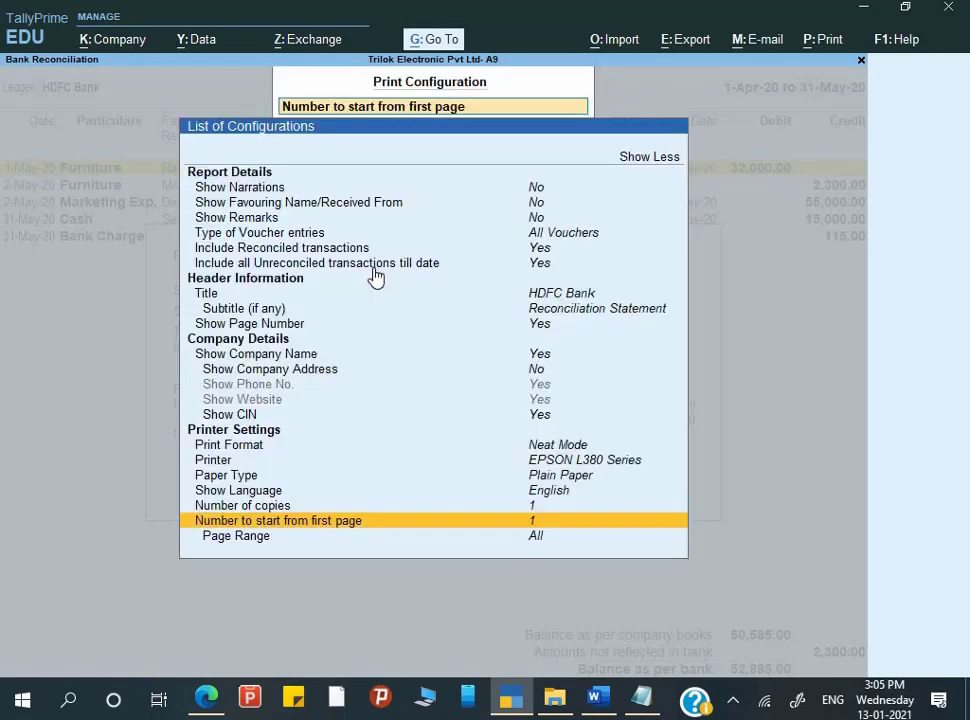
pyautogui.press('Down')
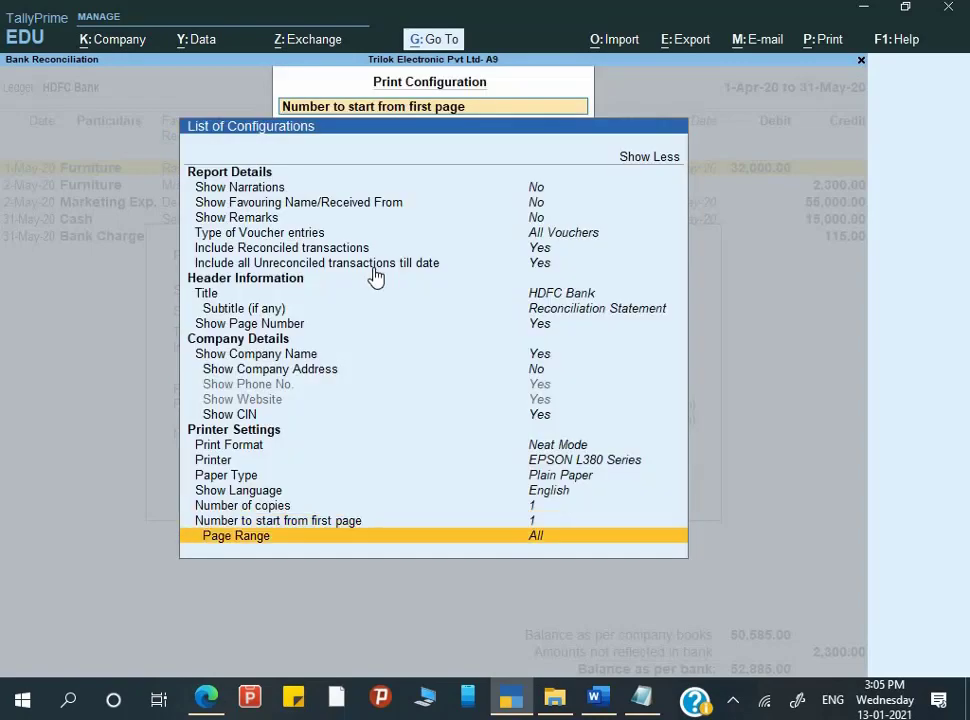
# Step: Preview the HDFC Bank reconciliation statement with the current print settings, zoom in to read it, and close the print preview
pyautogui.press('Up')
pyautogui.press('Escape')
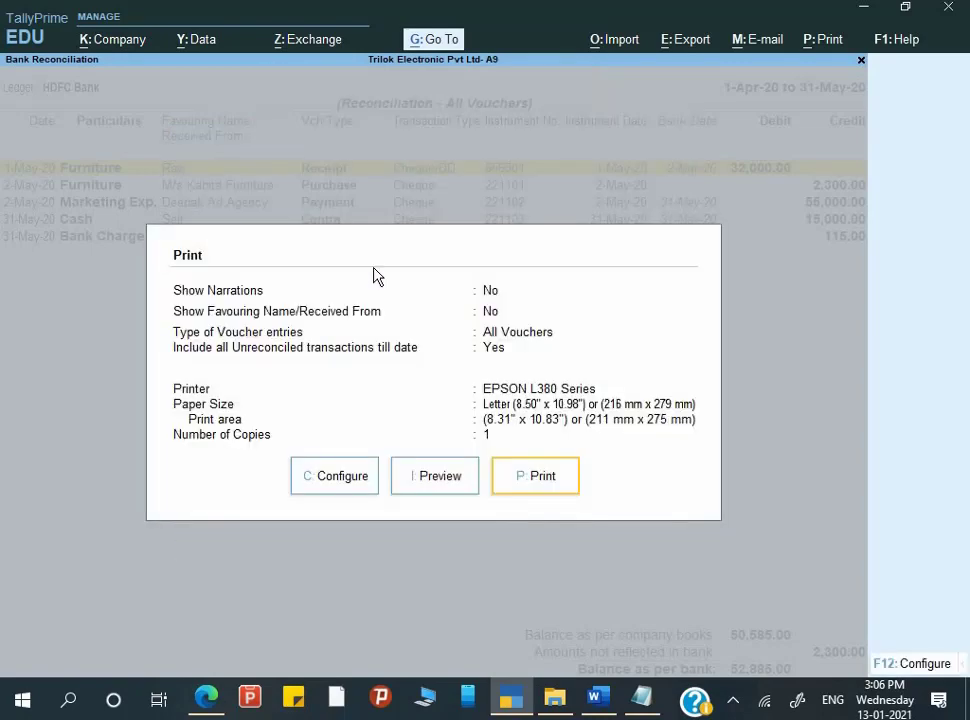
pyautogui.press('Left')
pyautogui.press('Return')
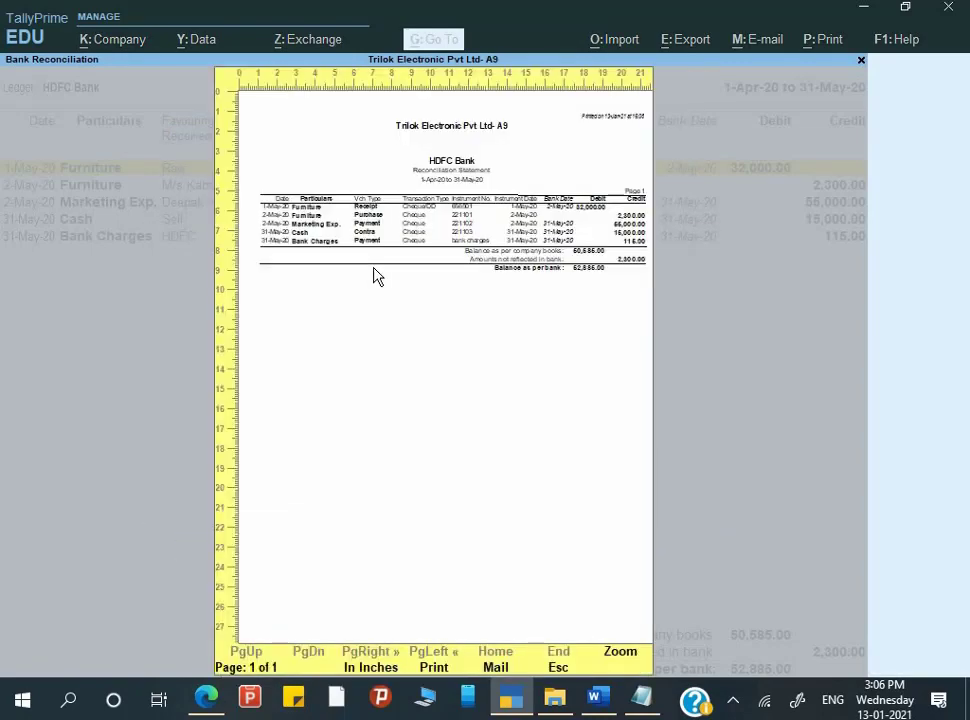
pyautogui.hotkey('alt', 'z')
pyautogui.scroll(-1, 377, 277)
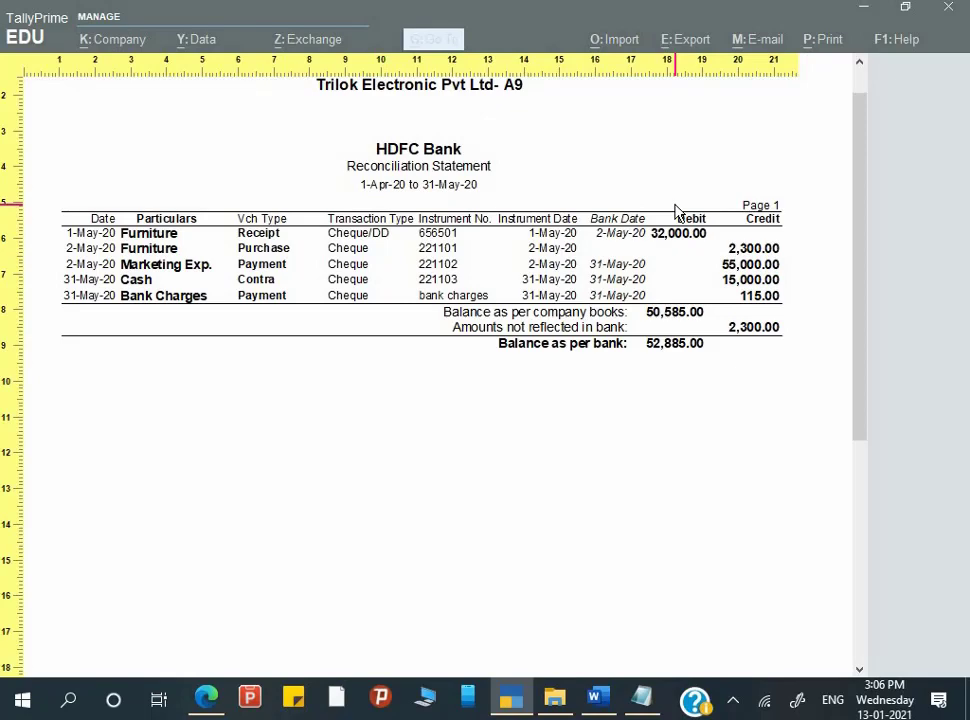
pyautogui.press('Escape')
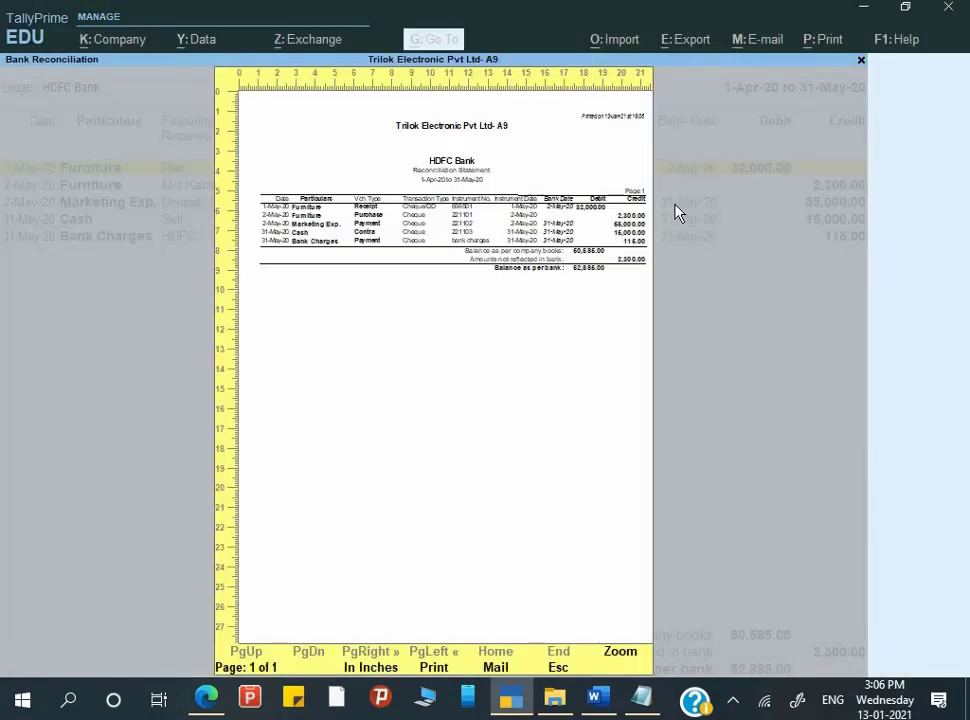
pyautogui.press('Escape')
pyautogui.press('Escape')
# Step: Quit the HDFC Bank reconciliation without saving changes and return to the Gateway of Tally
pyautogui.press('BackSpace')
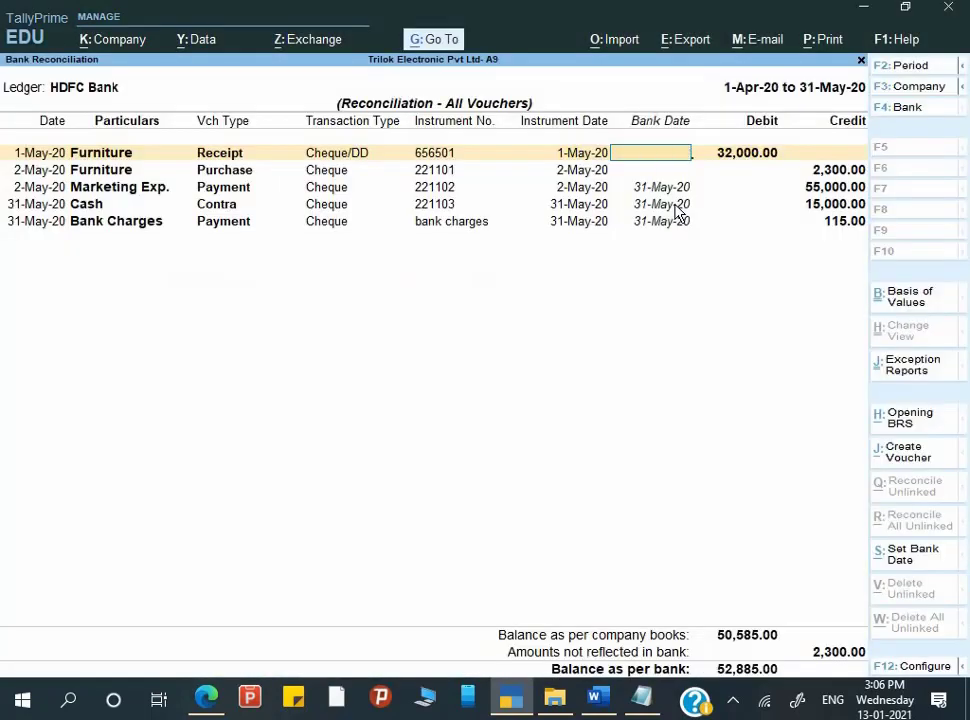
pyautogui.press('Escape')
pyautogui.press('Return')
pyautogui.press('Escape')
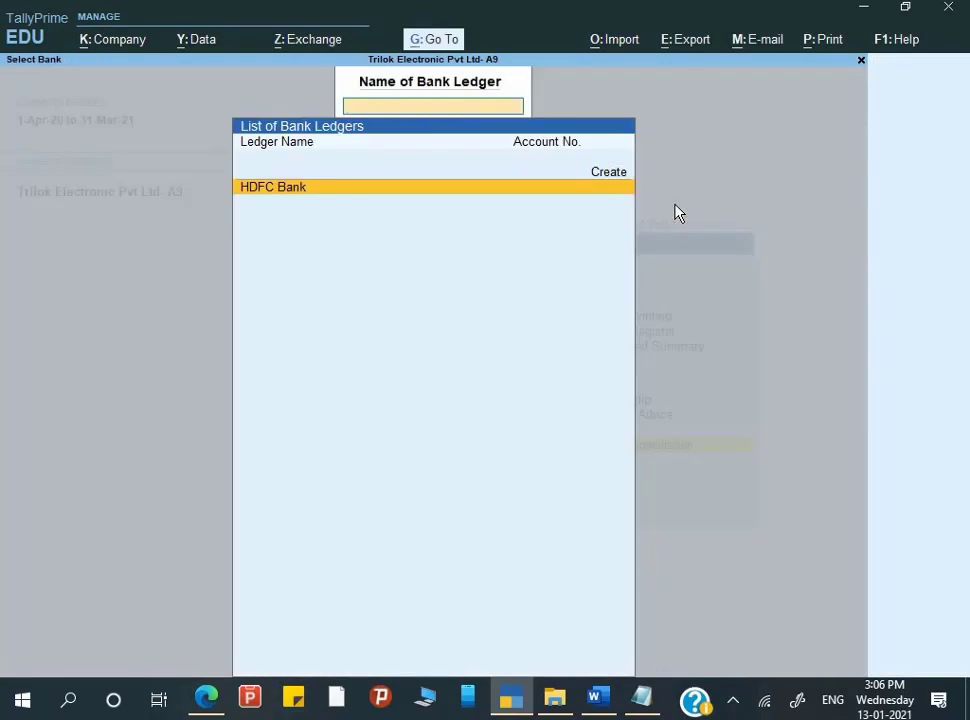
pyautogui.press('Escape')
pyautogui.press('Escape')
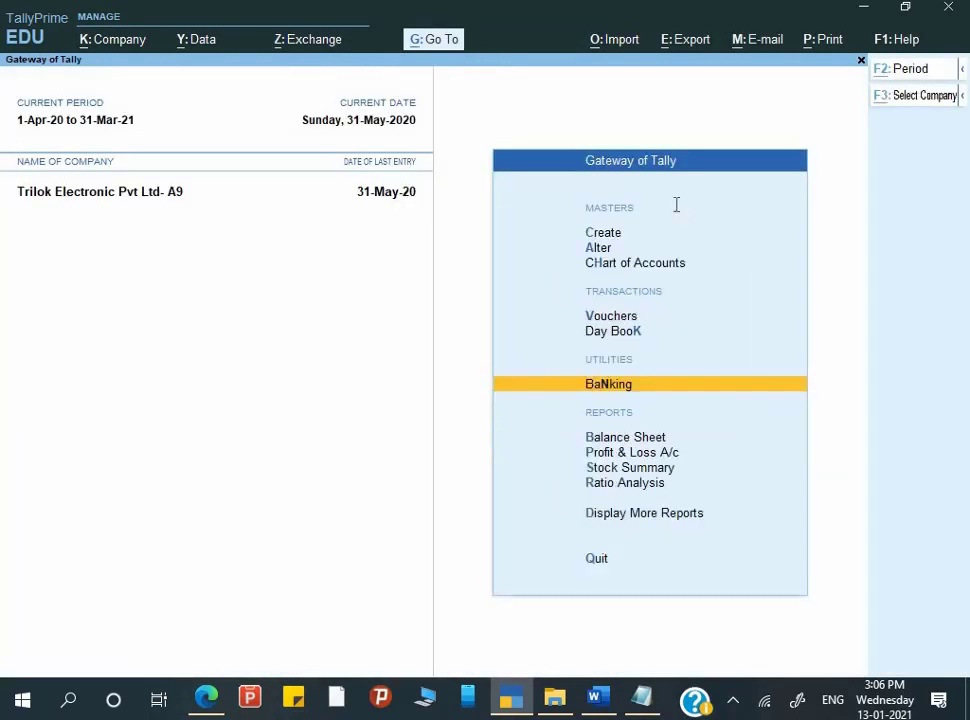
# Step: Switch to the assignment document in Word and read Q.11 below the bank statement
pyautogui.hotkey('alt', 'Tab')
pyautogui.scroll(-3, 414, 440)
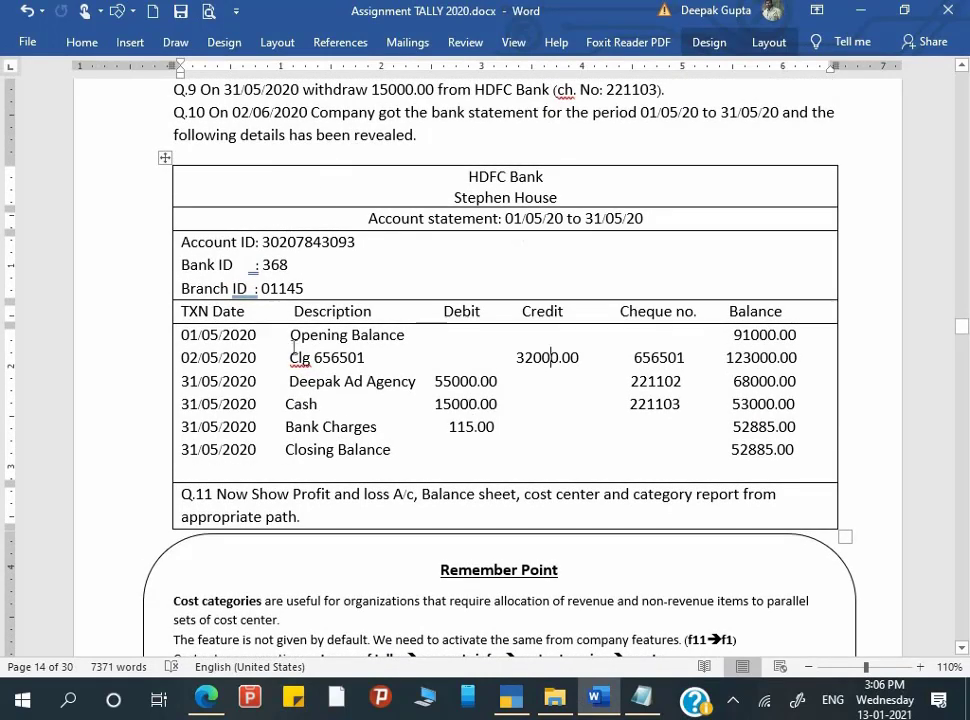
pyautogui.scroll(-2, 214, 293)
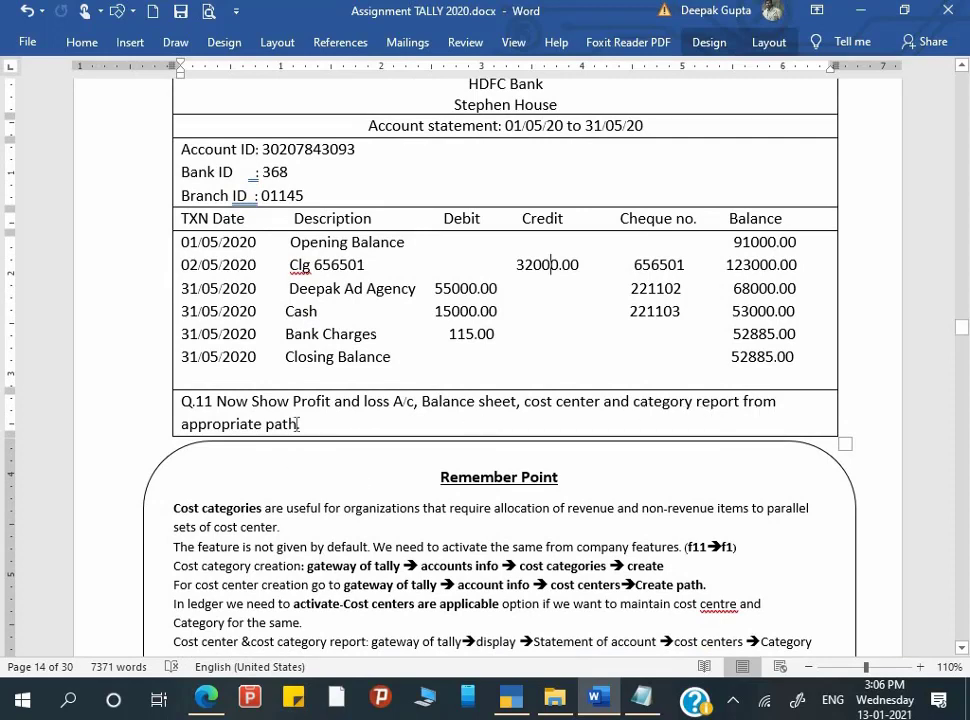
pyautogui.scroll(-1, 297, 424)
# Step: Switch to TallyPrime and view the Profit & Loss A/c, covering both its expense and loss sides
pyautogui.hotkey('alt', 'Tab')
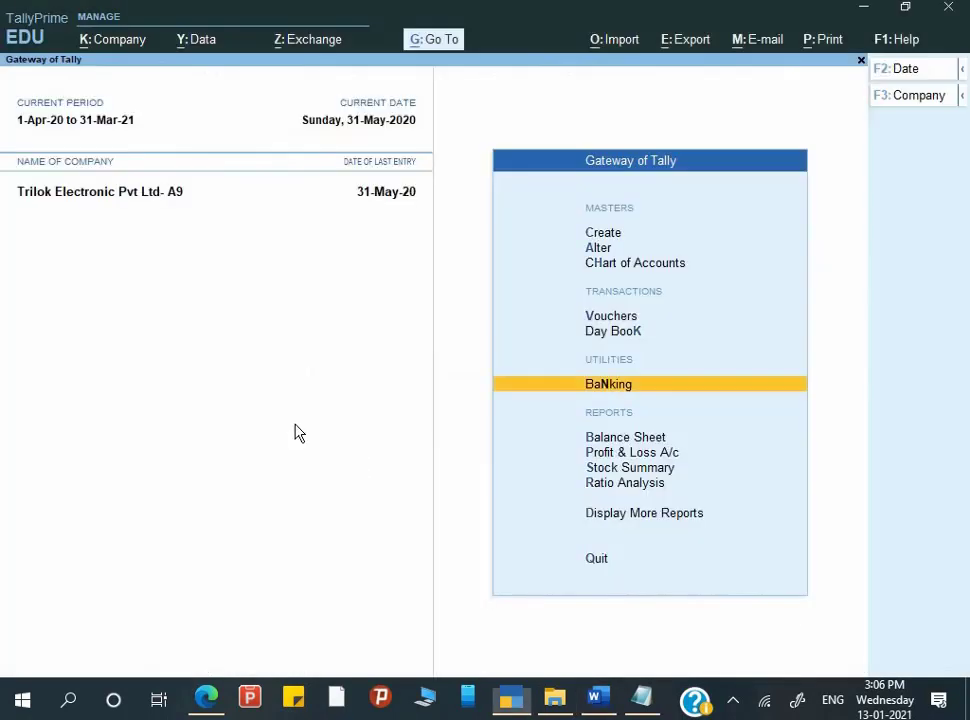
pyautogui.press('Down')
pyautogui.press('Down')
pyautogui.press('Down')
pyautogui.press('Up')
pyautogui.press('Up')
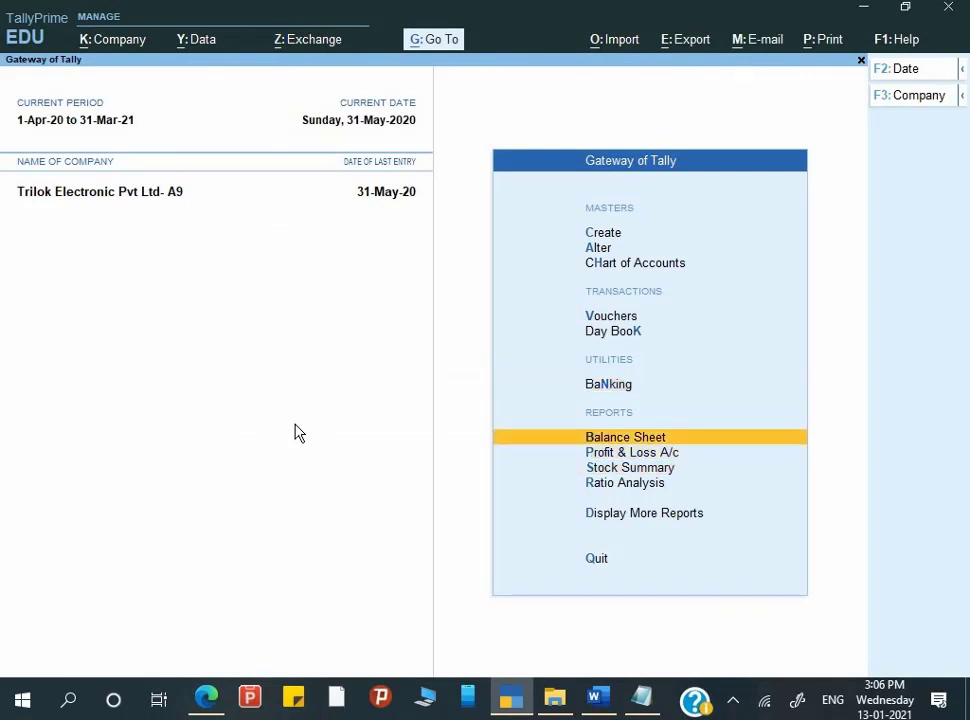
pyautogui.press('Down')
pyautogui.press('Return')
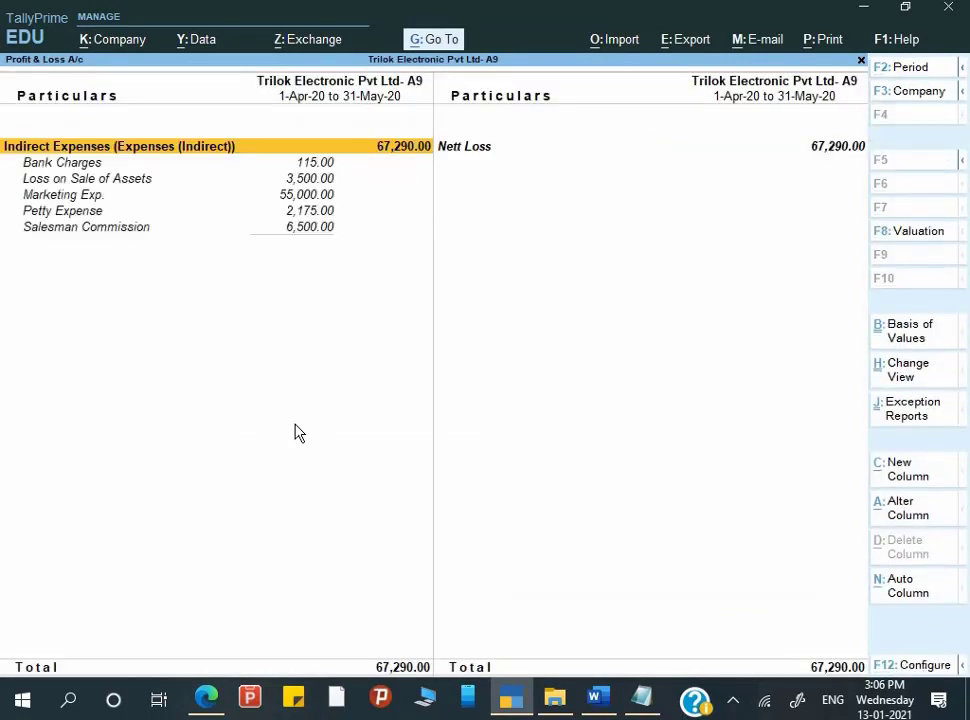
pyautogui.press('Right')
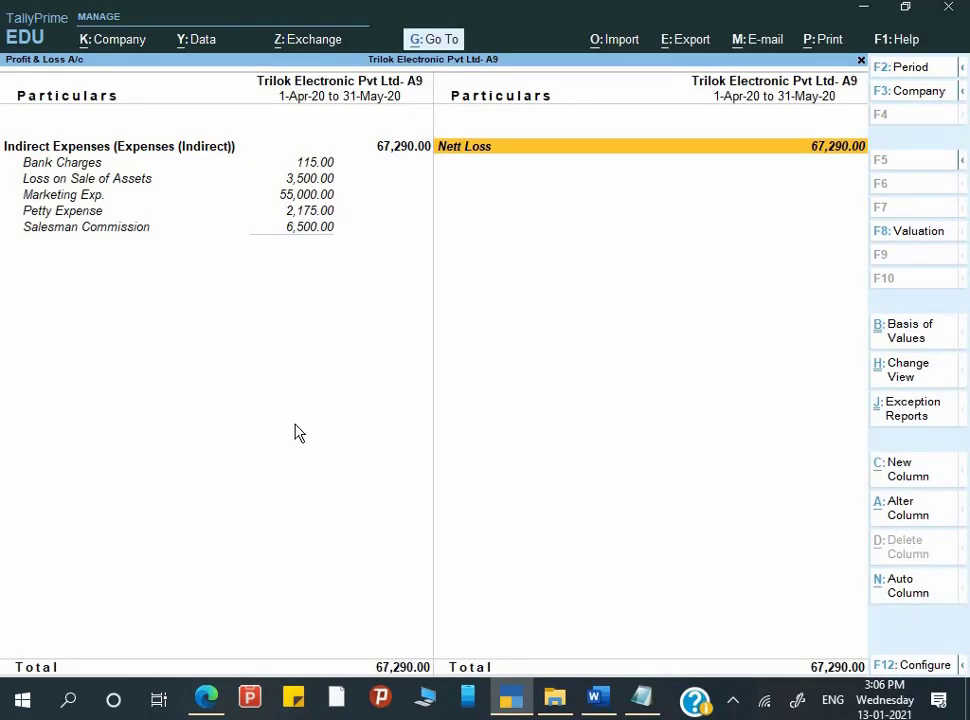
# Step: View the company's Balance Sheet and return to the Gateway of Tally
pyautogui.press('Escape')
pyautogui.press('Up')
pyautogui.press('Return')
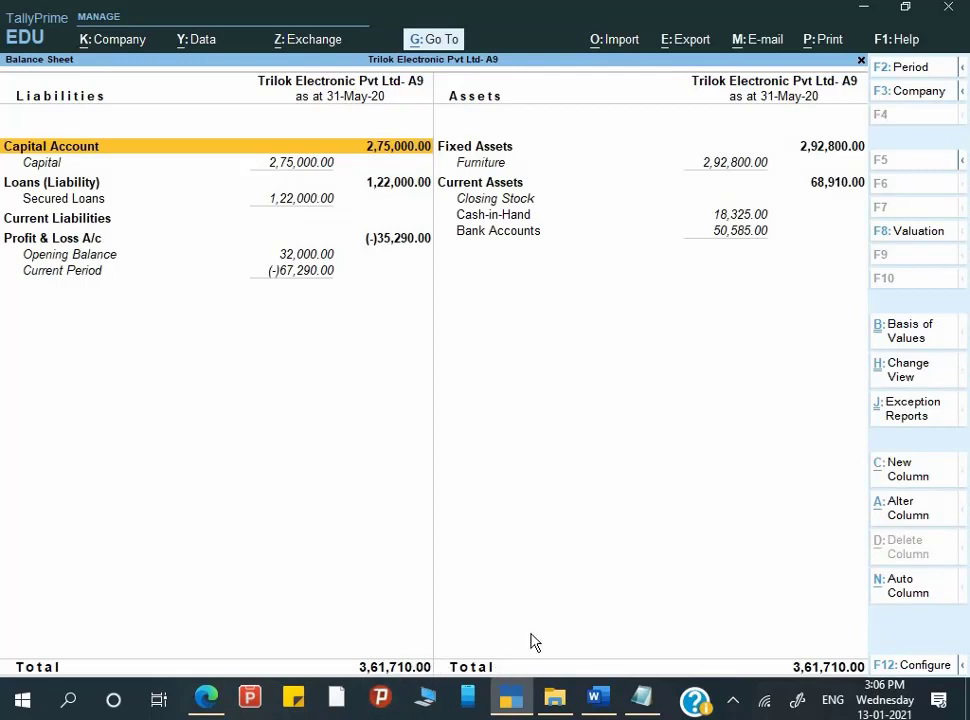
pyautogui.press('Escape')
pyautogui.press('Escape')
pyautogui.press('Escape')
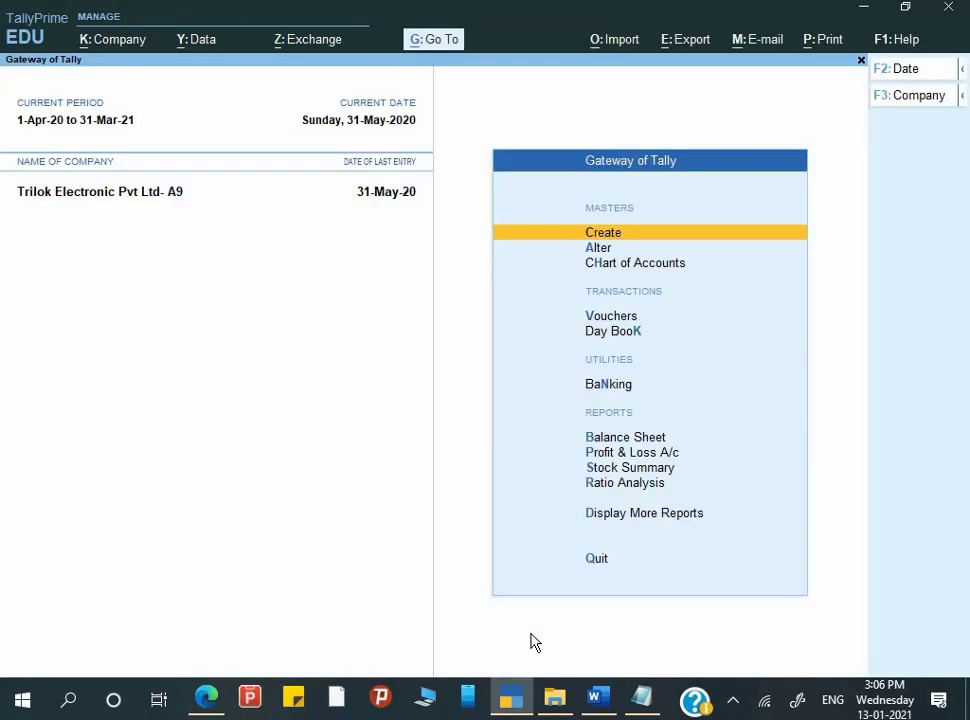
# Step: Switch to the assignment in Word and reread which cost center and category reports Q.11 asks for
pyautogui.hotkey('alt', 'Tab')
pyautogui.scroll(-1, 516, 505)
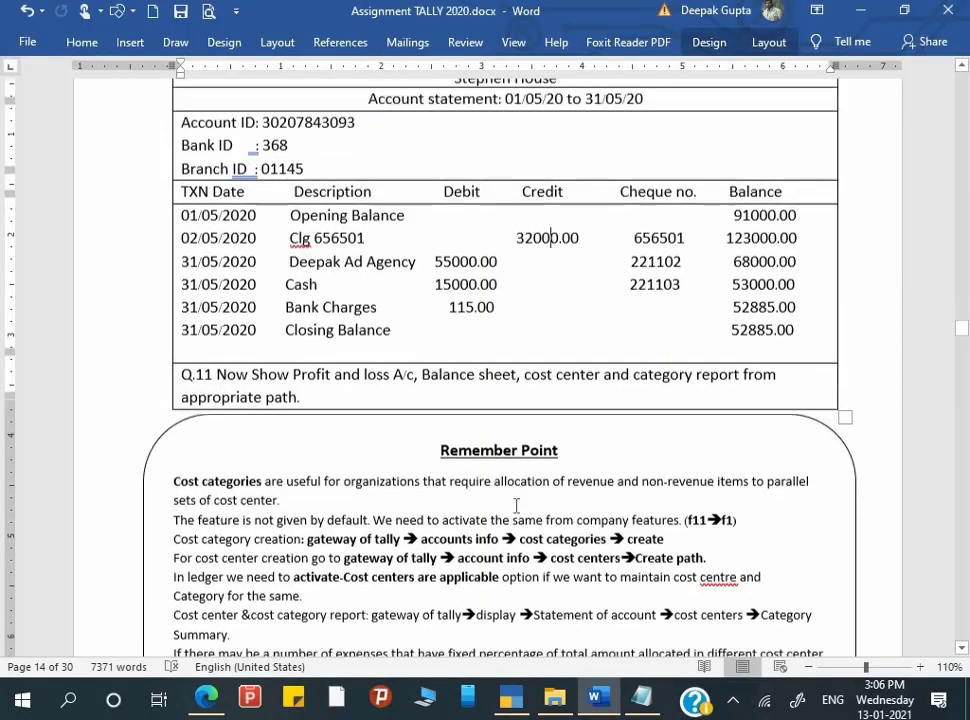
pyautogui.scroll(-1, 516, 505)
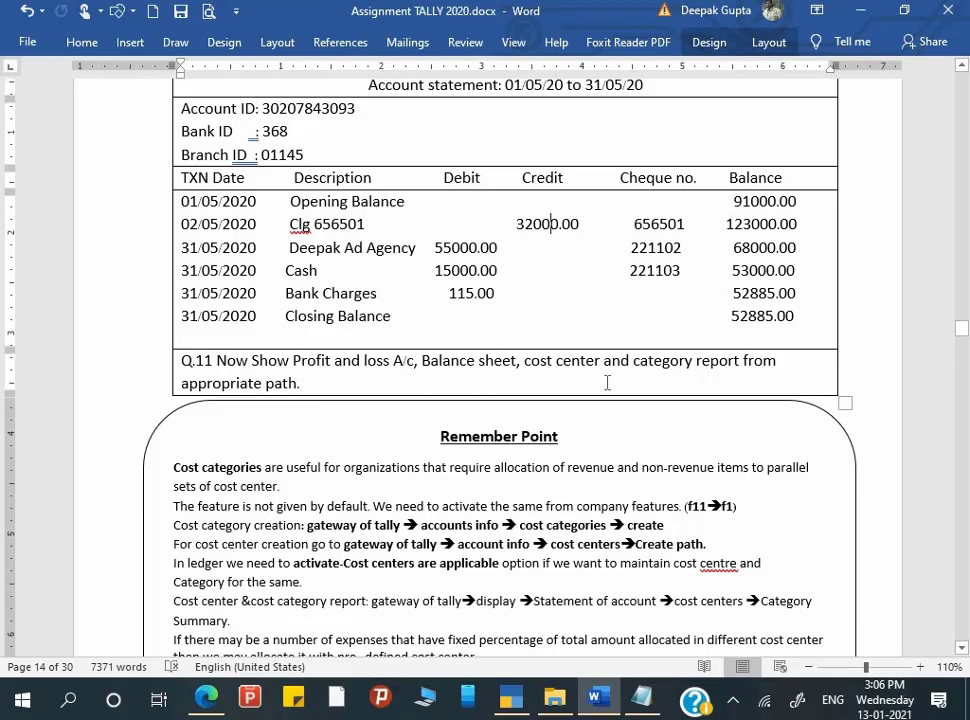
# Step: Switch to TallyPrime, look up the Cost Centres reports within Statements of Accounts, and return to the Gateway of Tally
pyautogui.hotkey('alt', 'Tab')
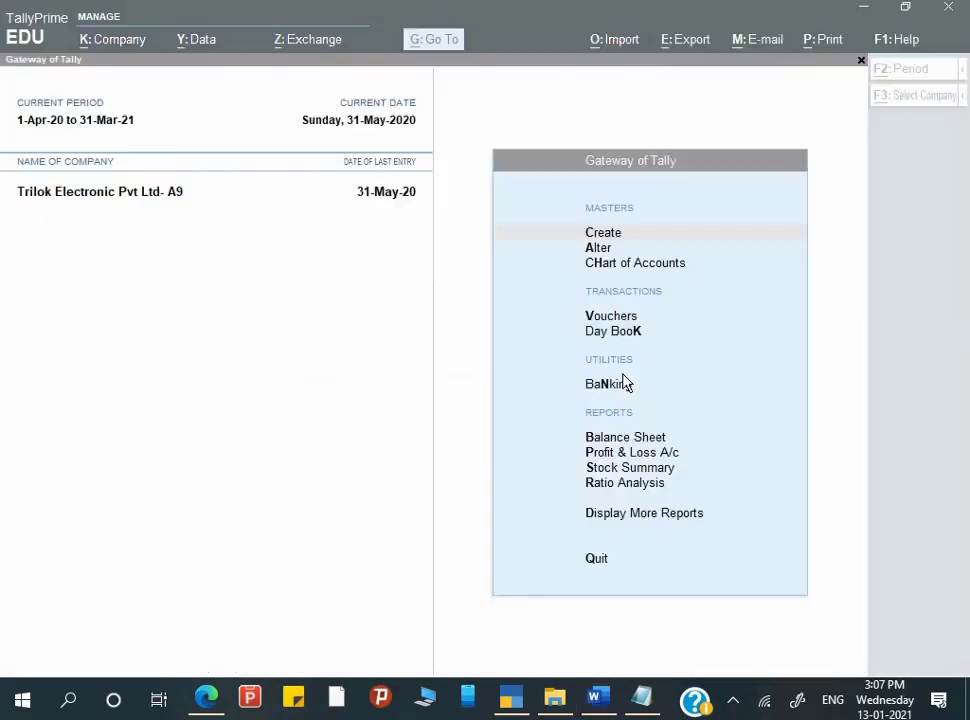
pyautogui.press('Down')
pyautogui.press('Down')
pyautogui.press('Down')
pyautogui.press('Down')
pyautogui.press('Down')
pyautogui.press('Down')
pyautogui.press('Down')
pyautogui.press('Down')
pyautogui.press('Down')
pyautogui.press('Down')
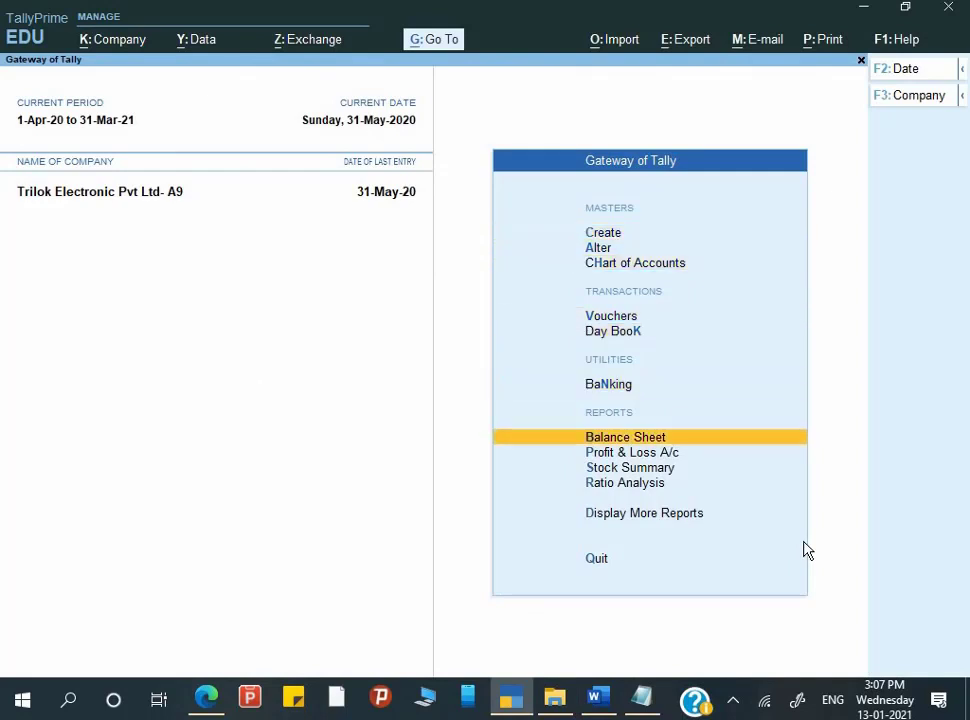
pyautogui.press('Return')
pyautogui.press('Down')
pyautogui.press('Down')
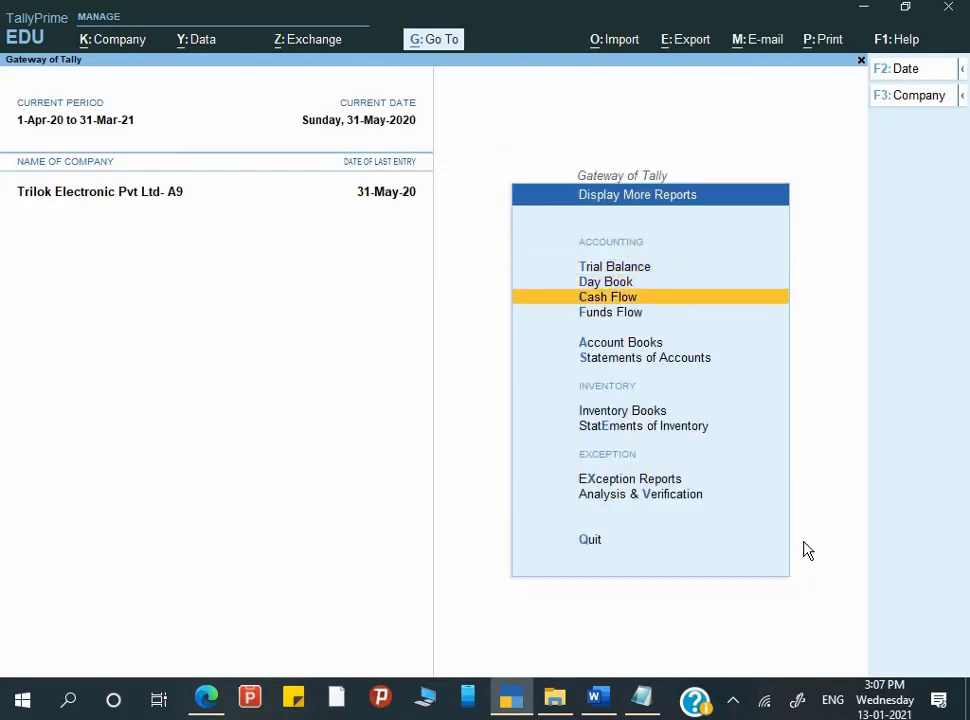
pyautogui.press('Down')
pyautogui.press('Down')
pyautogui.press('Down')
pyautogui.press('Return')
pyautogui.press('Down')
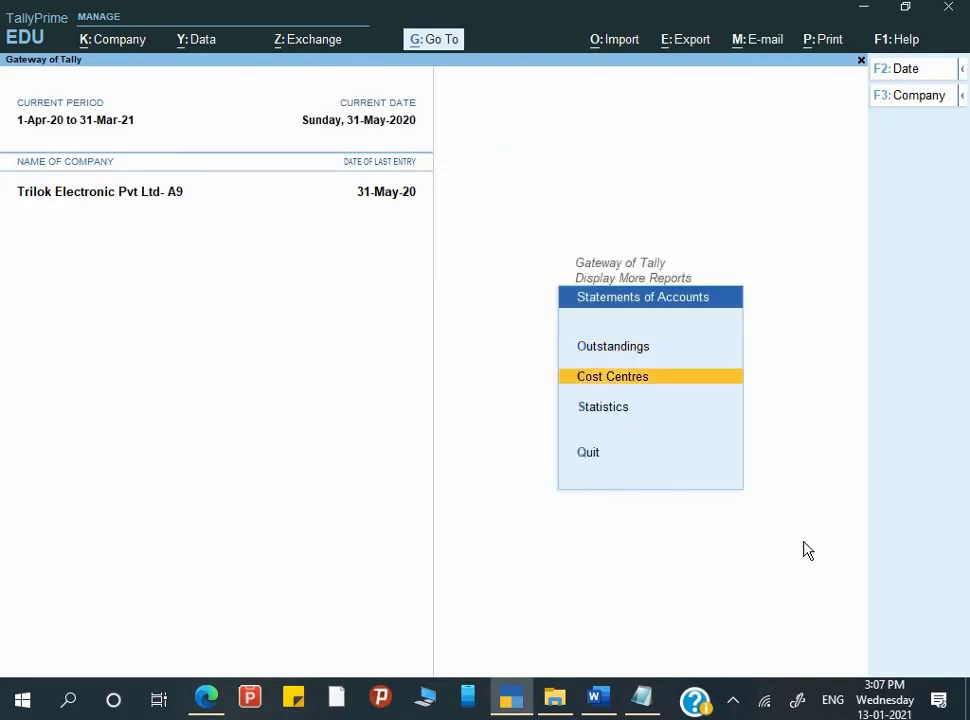
pyautogui.press('Return')
pyautogui.press('Escape')
pyautogui.press('Escape')
pyautogui.press('Escape')
pyautogui.press('Escape')
pyautogui.press('Escape')
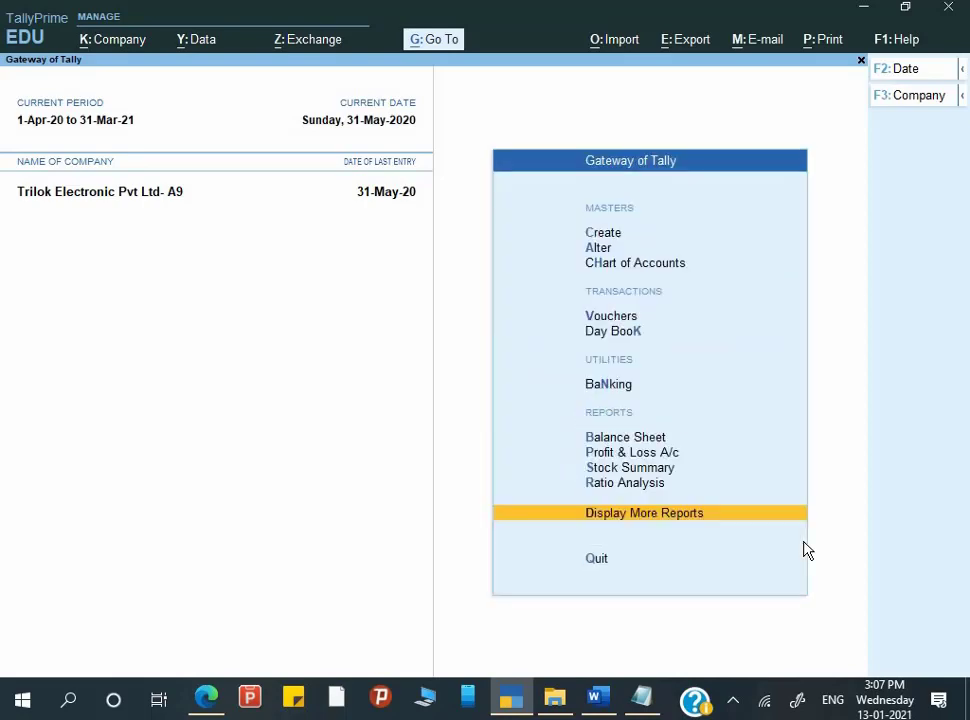
# Step: Look through the Go To list of reports and open the Cost Centre Reports category
pyautogui.hotkey('alt', 'g')
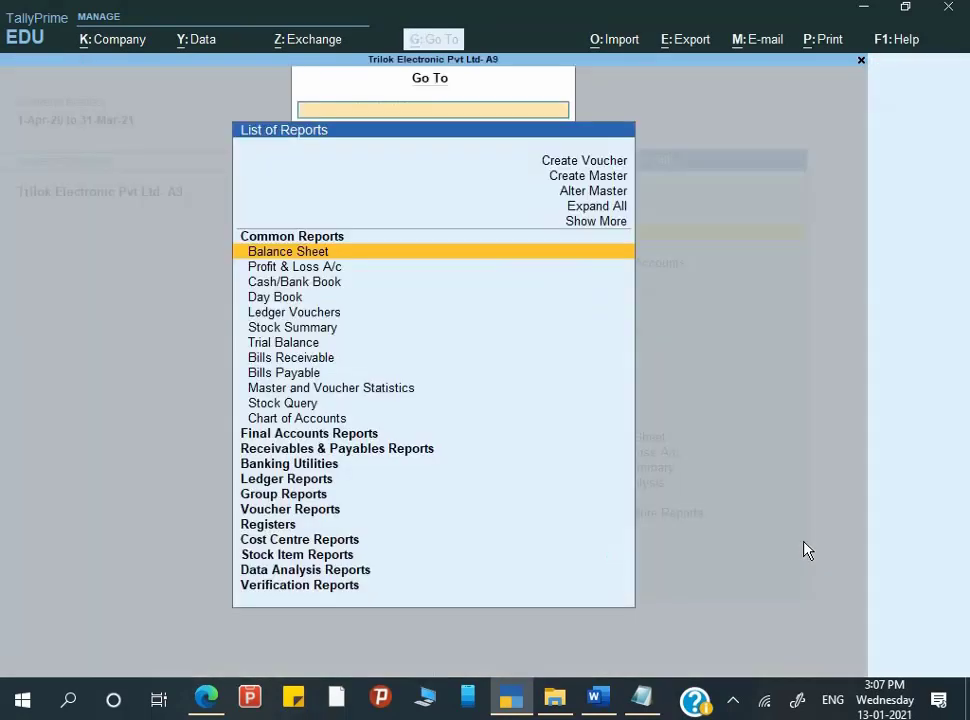
pyautogui.press('Down')
pyautogui.press('Down')
pyautogui.press('Up')
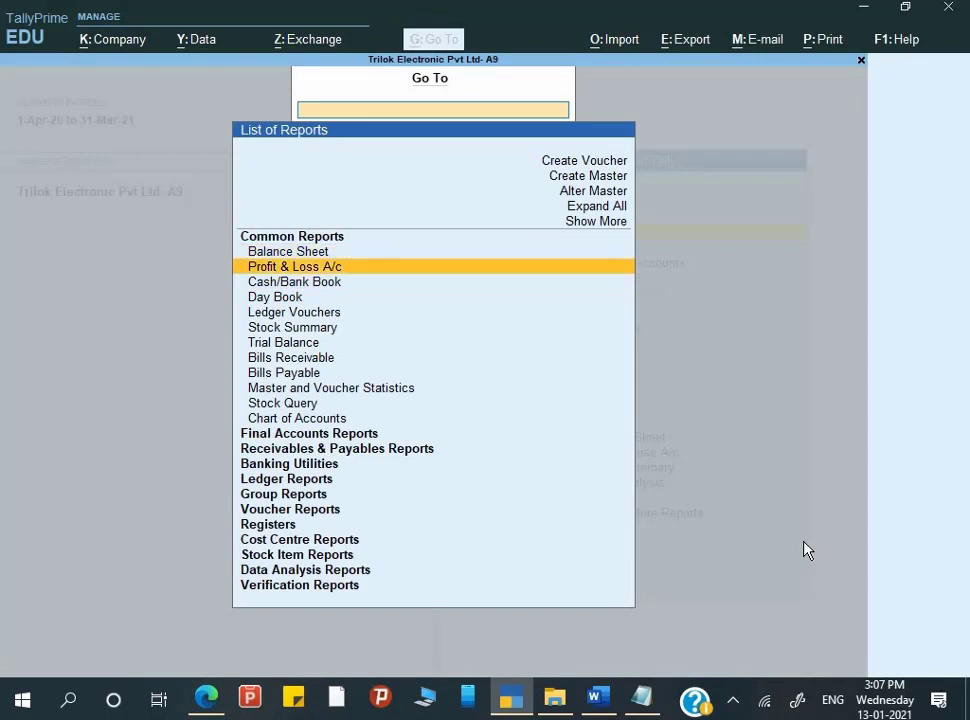
pyautogui.press('Down')
pyautogui.press('Down')
pyautogui.press('Down')
pyautogui.press('Down')
pyautogui.press('Down')
pyautogui.press('Down')
pyautogui.press('Down')
pyautogui.press('Down')
pyautogui.press('Down')
pyautogui.press('Down')
pyautogui.press('Down')
pyautogui.press('Down')
pyautogui.press('Down')
pyautogui.press('Down')
pyautogui.press('Down')
pyautogui.press('Down')
pyautogui.press('Up')
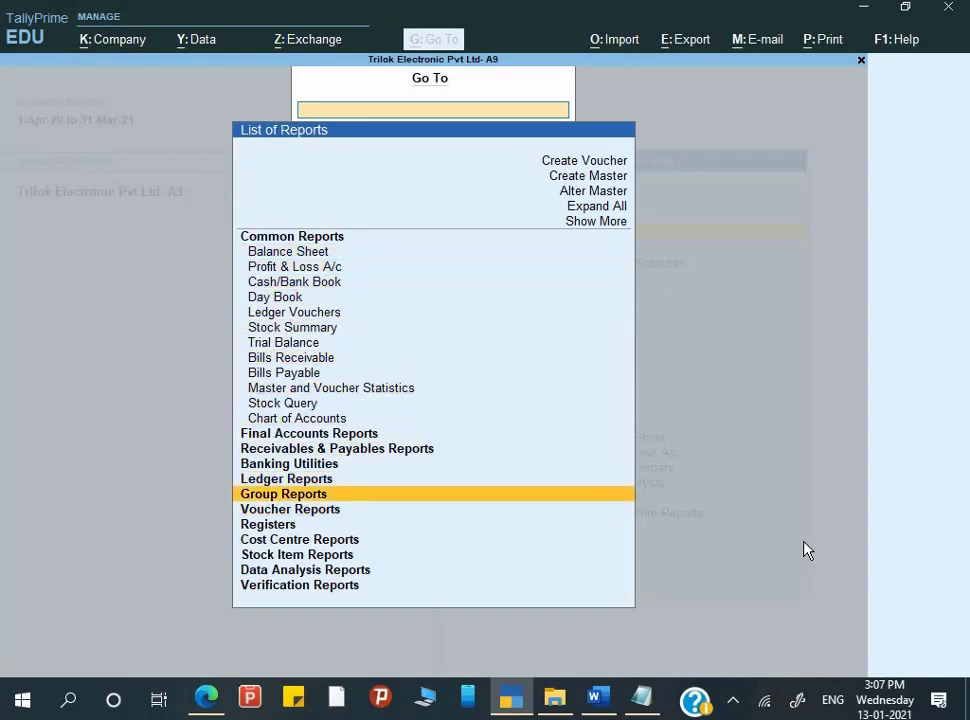
pyautogui.press('Down')
pyautogui.press('Down')
pyautogui.press('Down')
pyautogui.press('Return')
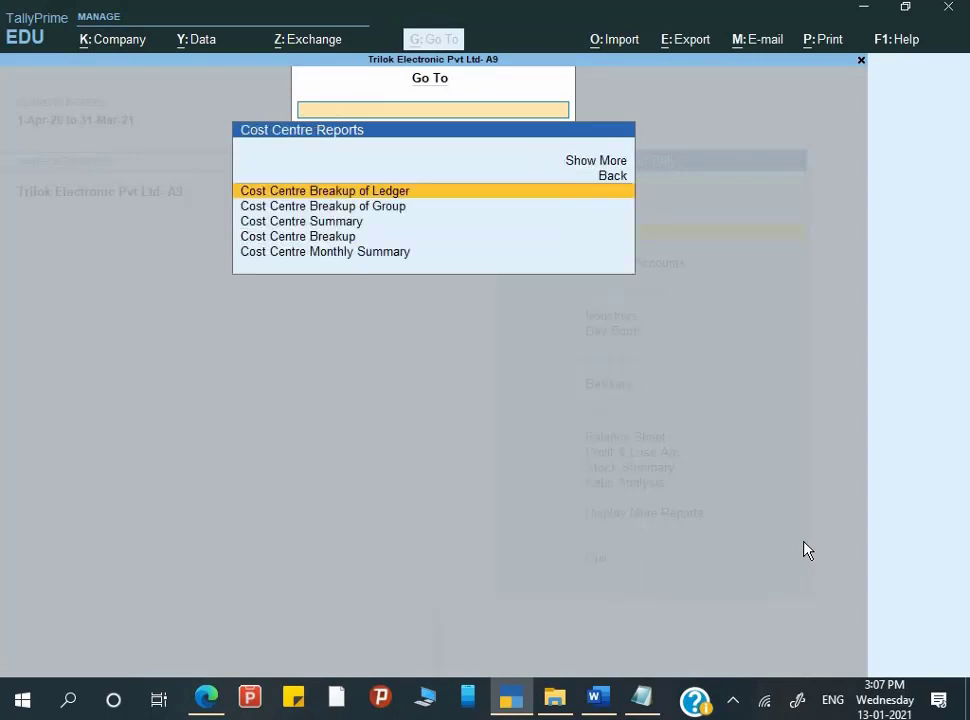
# Step: Show the Cost Centre Breakup of Group report for the Indirect Expenses group
pyautogui.press('Down')
pyautogui.press('Return')
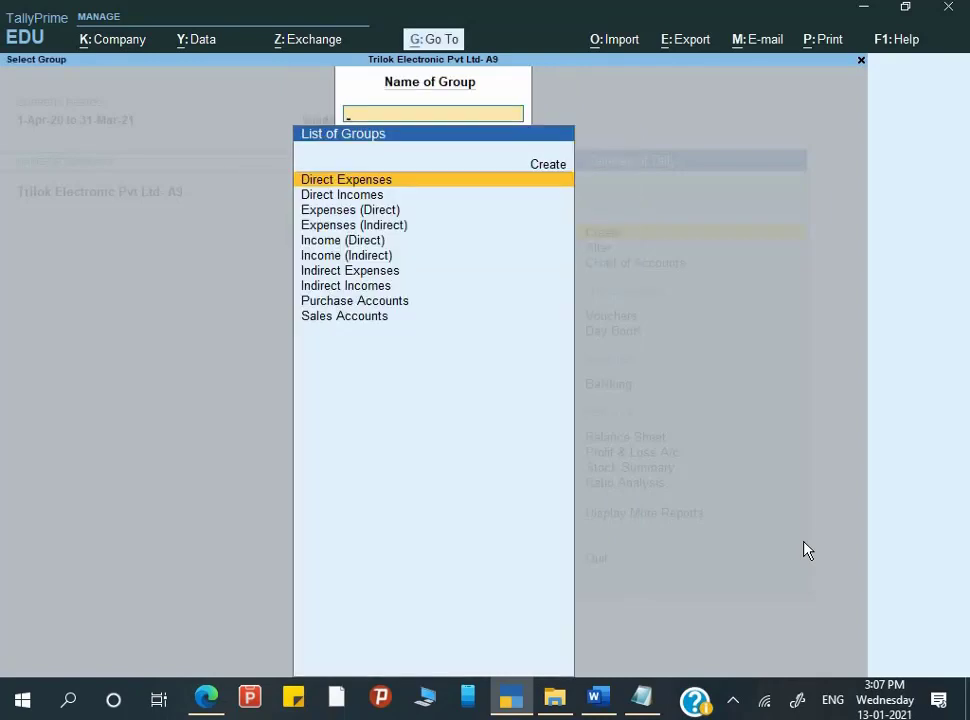
pyautogui.press('Down')
pyautogui.press('Down')
pyautogui.press('Down')
pyautogui.press('Down')
pyautogui.press('Down')
pyautogui.press('Down')
pyautogui.press('Down')
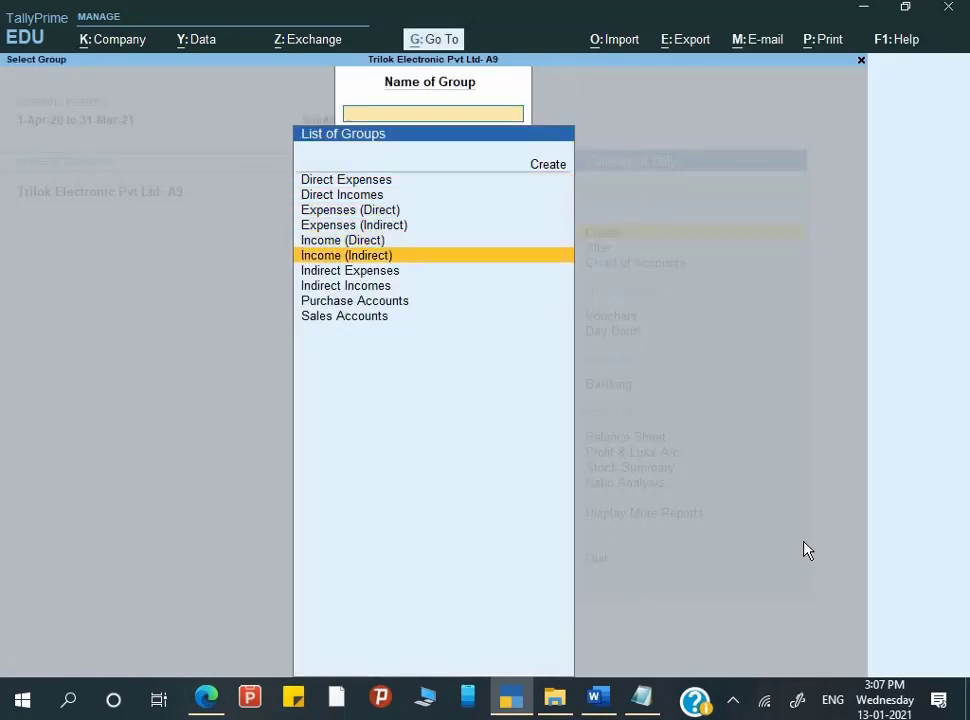
pyautogui.press('Up')
pyautogui.press('Return')
# Step: Examine the cost centre entries under Advertisement Mode, Petty Exp. Allocation and Salesman, then close the report
pyautogui.press('Down')
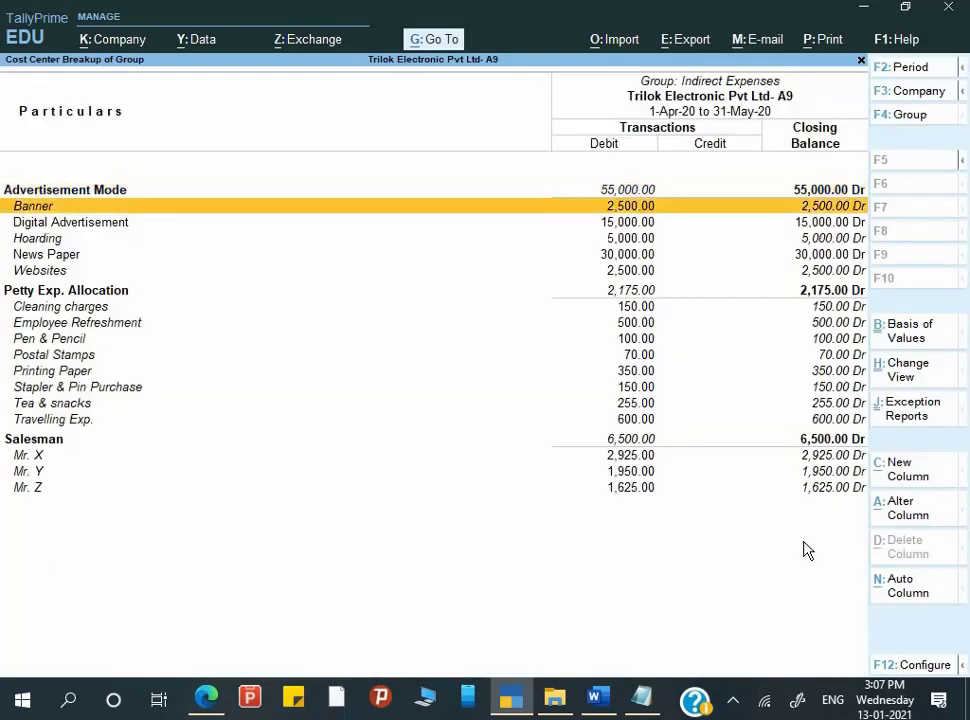
pyautogui.press('Down')
pyautogui.press('Down')
pyautogui.press('Down')
pyautogui.press('Down')
pyautogui.press('Down')
pyautogui.press('Down')
pyautogui.press('Down')
pyautogui.press('Down')
pyautogui.press('Down')
pyautogui.press('Down')
pyautogui.press('Down')
pyautogui.press('Down')
pyautogui.press('Down')
pyautogui.press('Down')
pyautogui.press('Down')
pyautogui.press('Down')
pyautogui.press('Down')
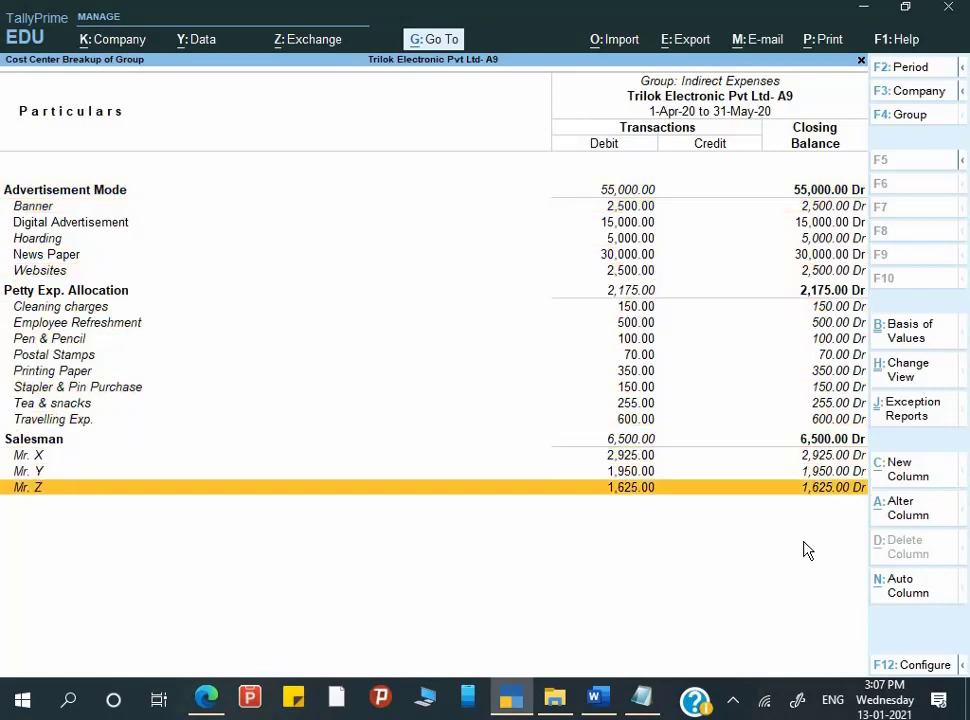
pyautogui.press('Escape')
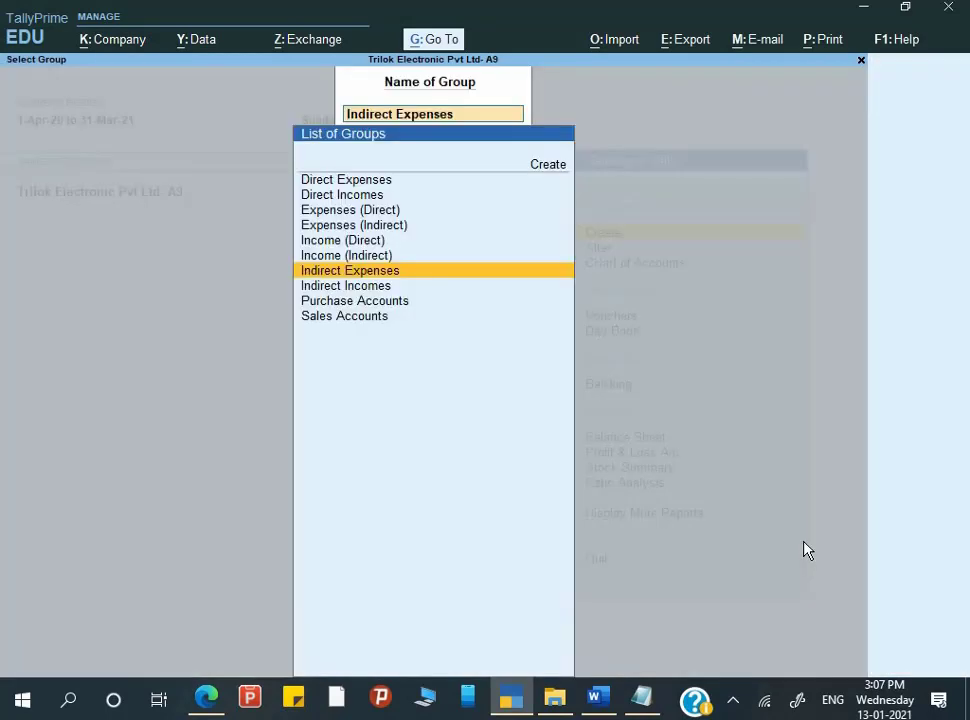
pyautogui.press('Escape')
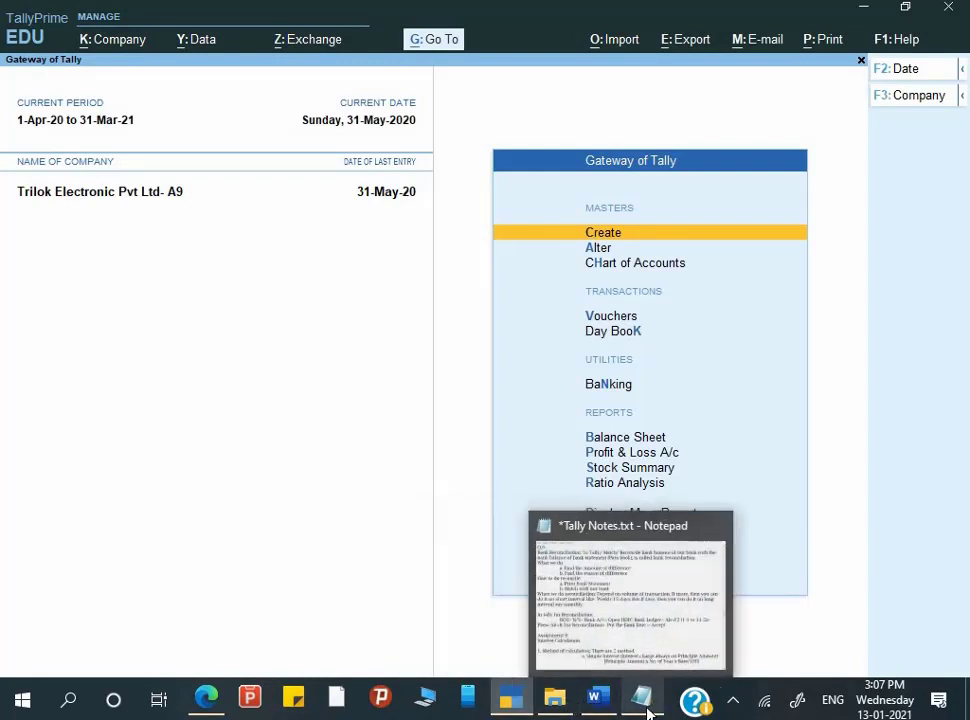
# Step: Switch to the assignment document in Word and review questions Q.4 to Q.10, including the advertisement expense breakdown and the HDFC Bank withdrawal amount
pyautogui.moveTo(605, 708)
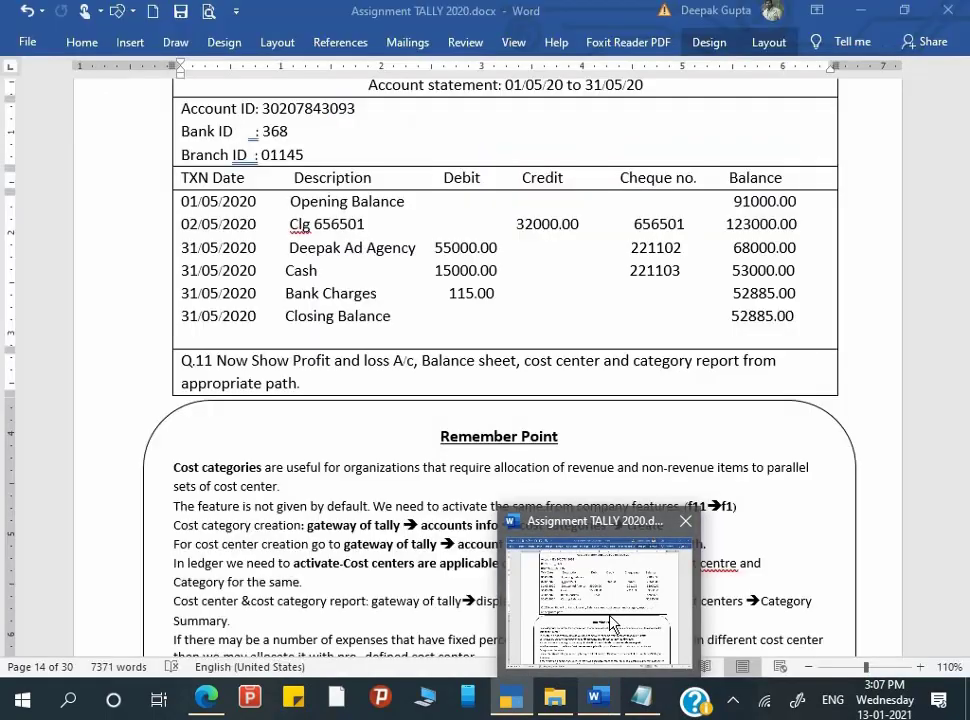
pyautogui.click(613, 625)
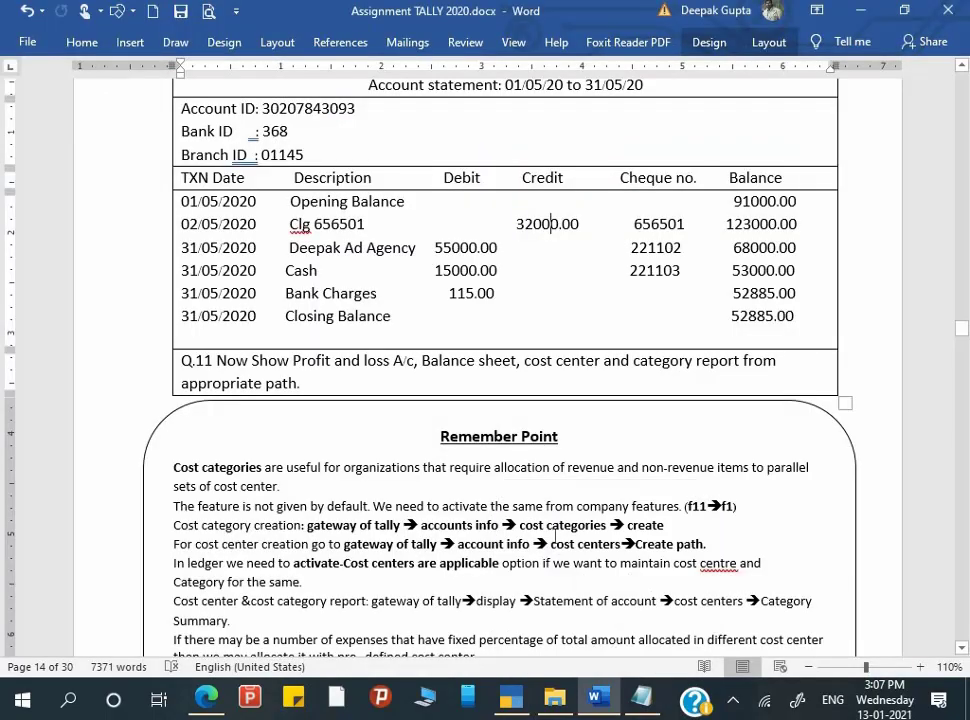
pyautogui.scroll(10, 553, 533)
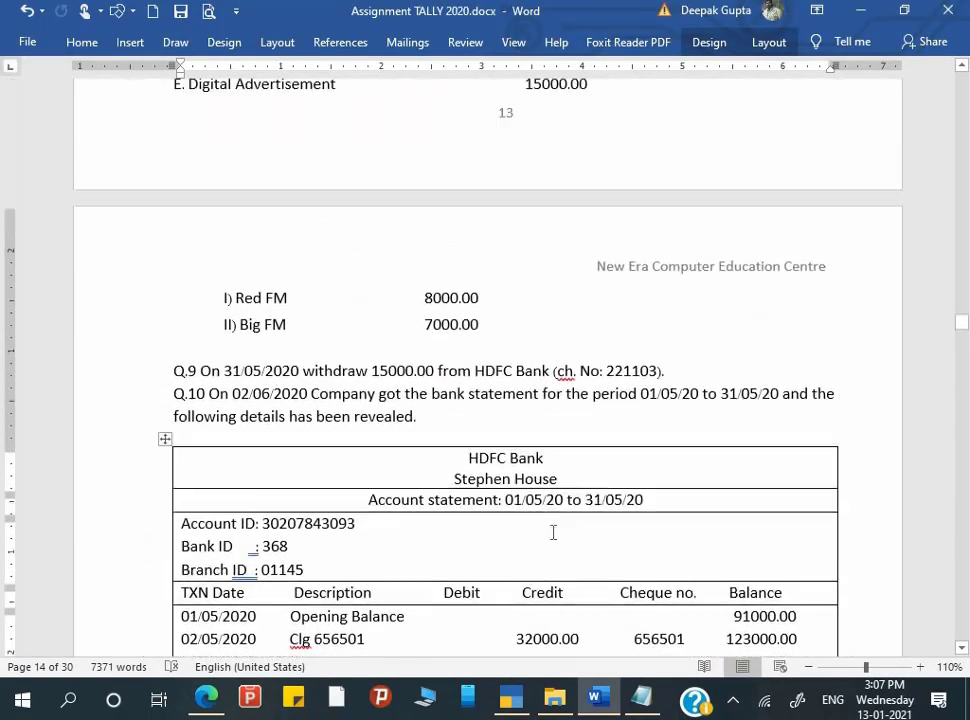
pyautogui.scroll(8, 553, 533)
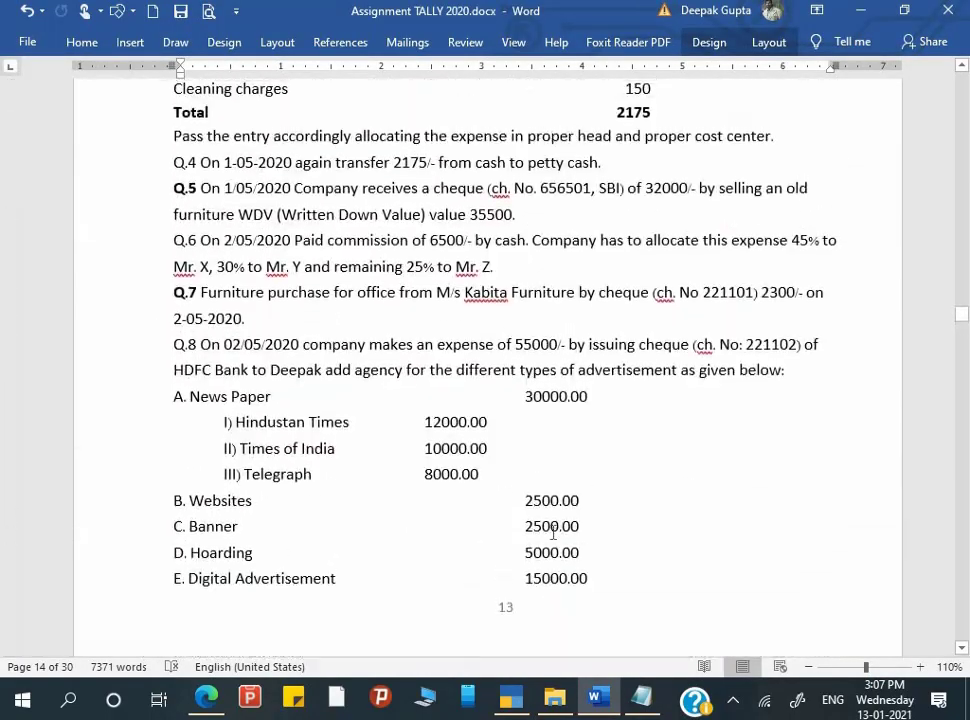
pyautogui.scroll(1, 347, 325)
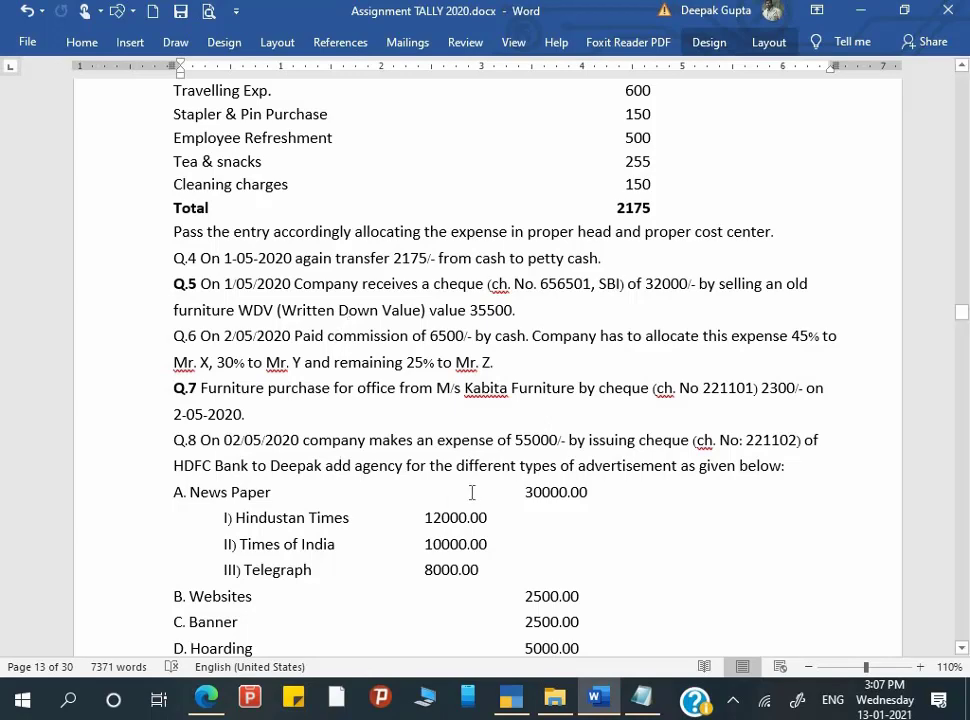
pyautogui.scroll(-4, 473, 491)
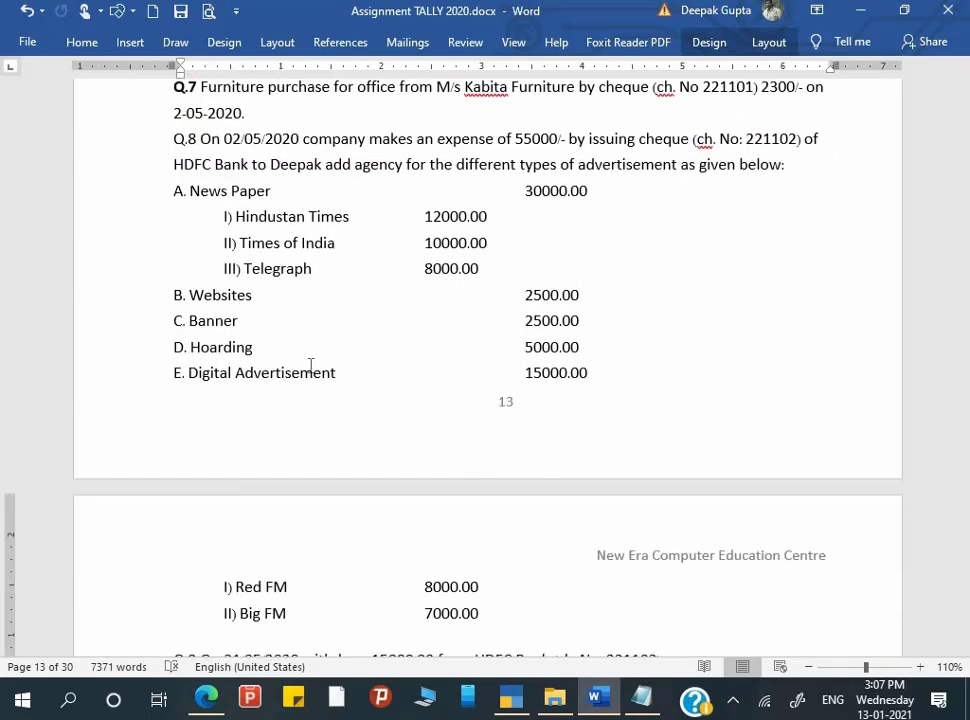
pyautogui.click(474, 346)
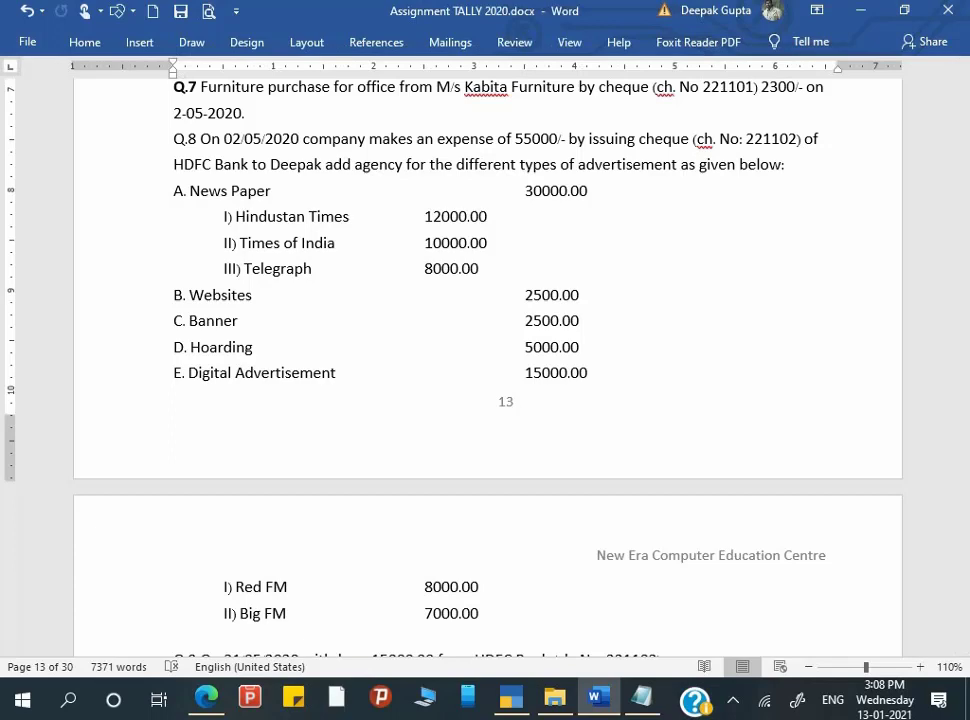
pyautogui.scroll(-2, 395, 365)
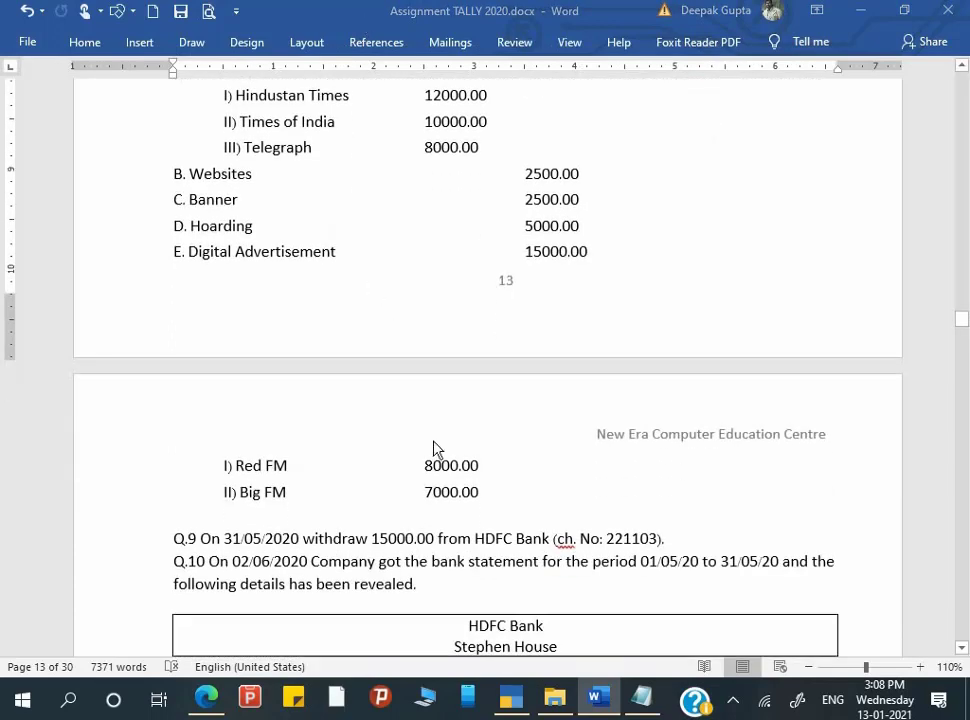
pyautogui.doubleClick(392, 539)
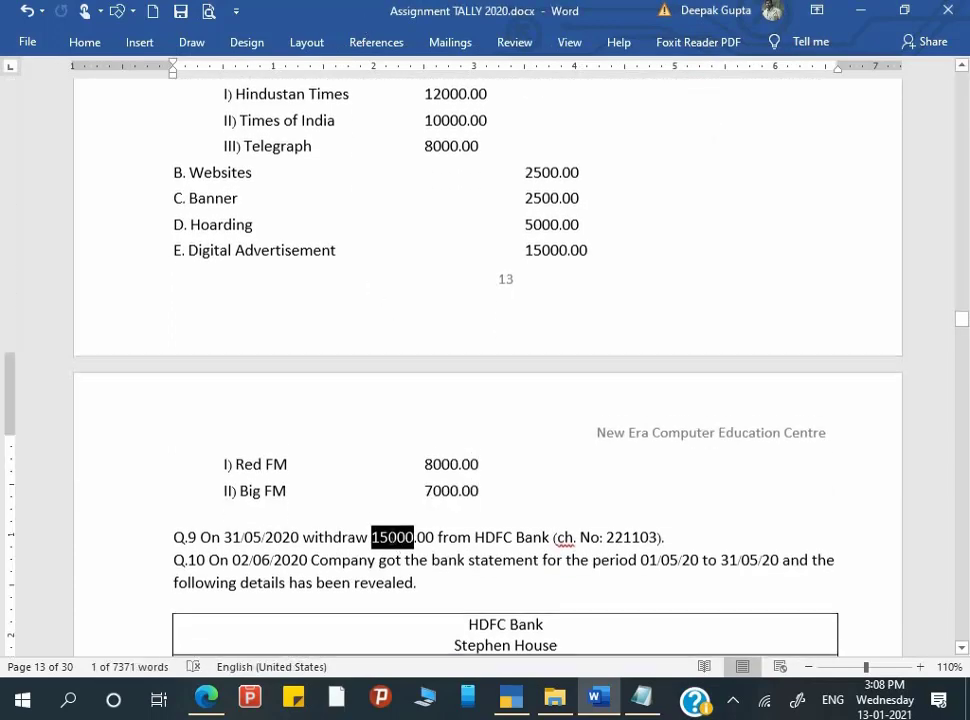